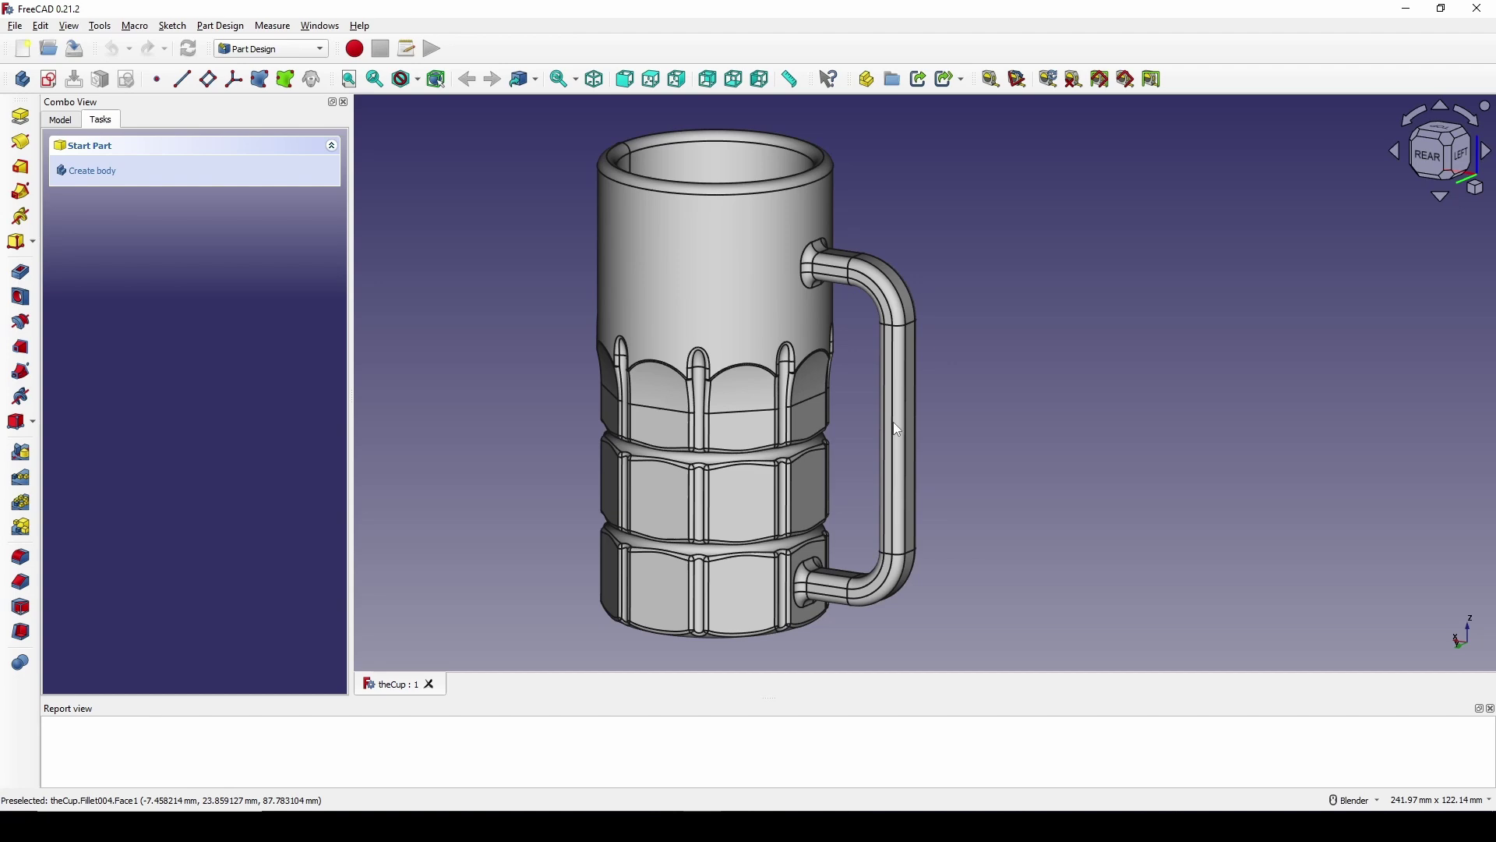
{"action": "middle_click_drag", "start_coordinate": [997, 432], "coordinate": [810, 382]}
{"action": "left_click", "coordinate": [62, 120]}
{"action": "middle_click_drag", "start_coordinate": [593, 399], "coordinate": [1246, 384]}
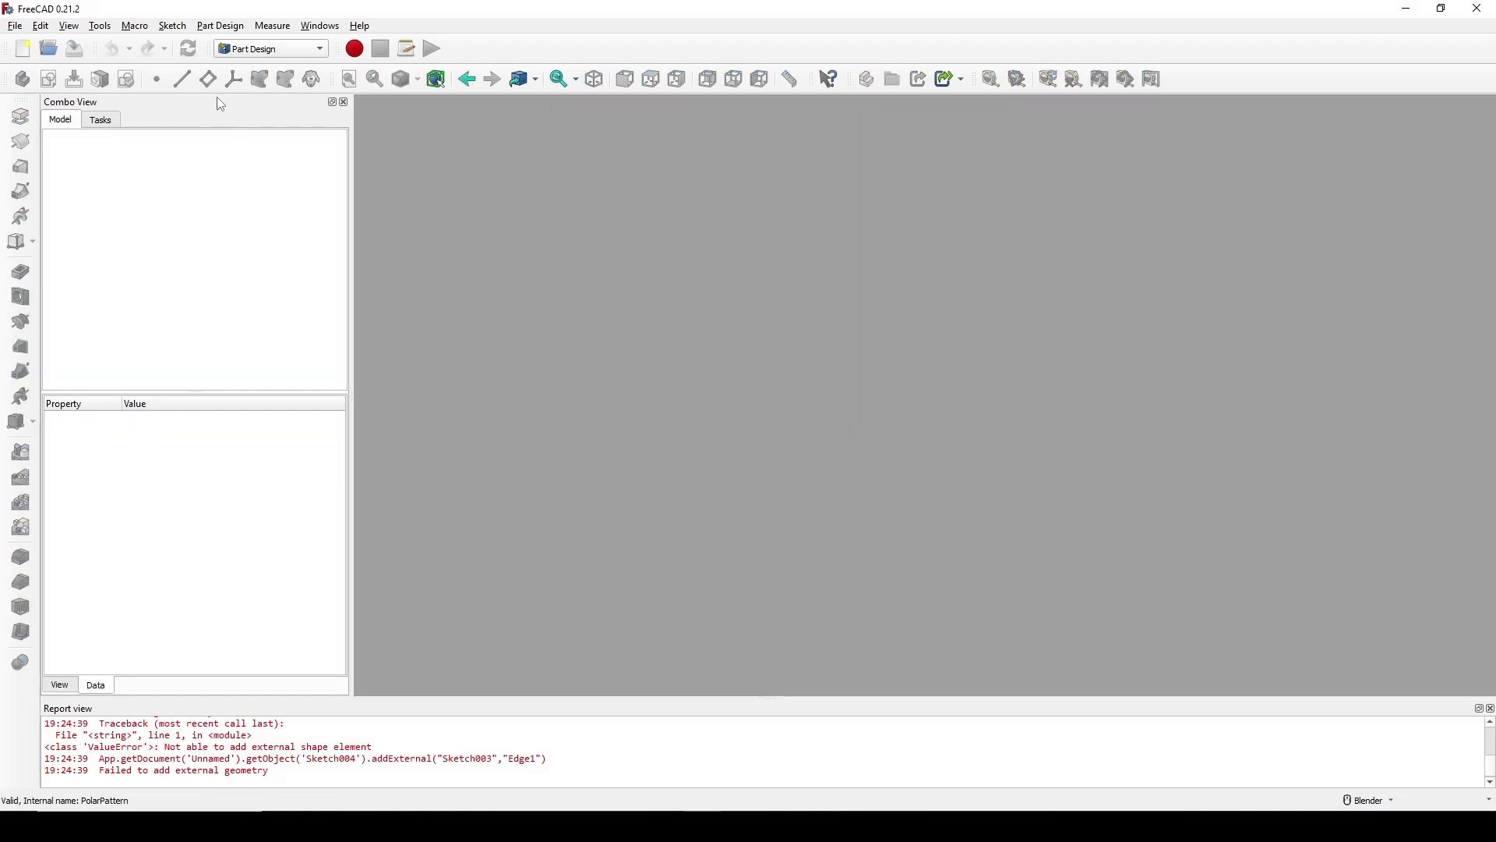
Create a new document with a body and start a sketch on the XY plane.
{"action": "left_click", "coordinate": [30, 53]}
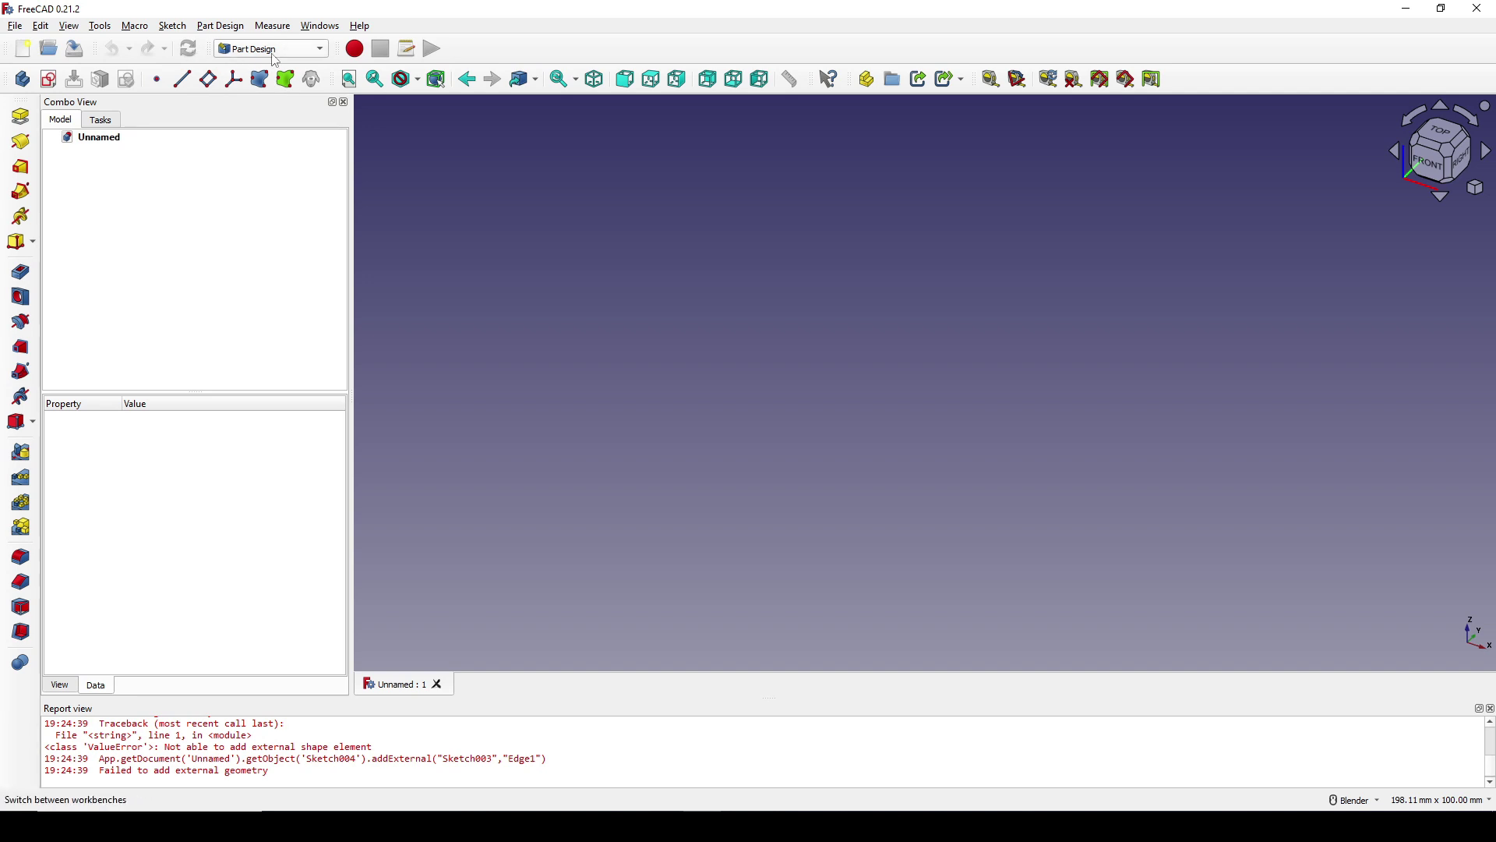
{"action": "left_click", "coordinate": [22, 81]}
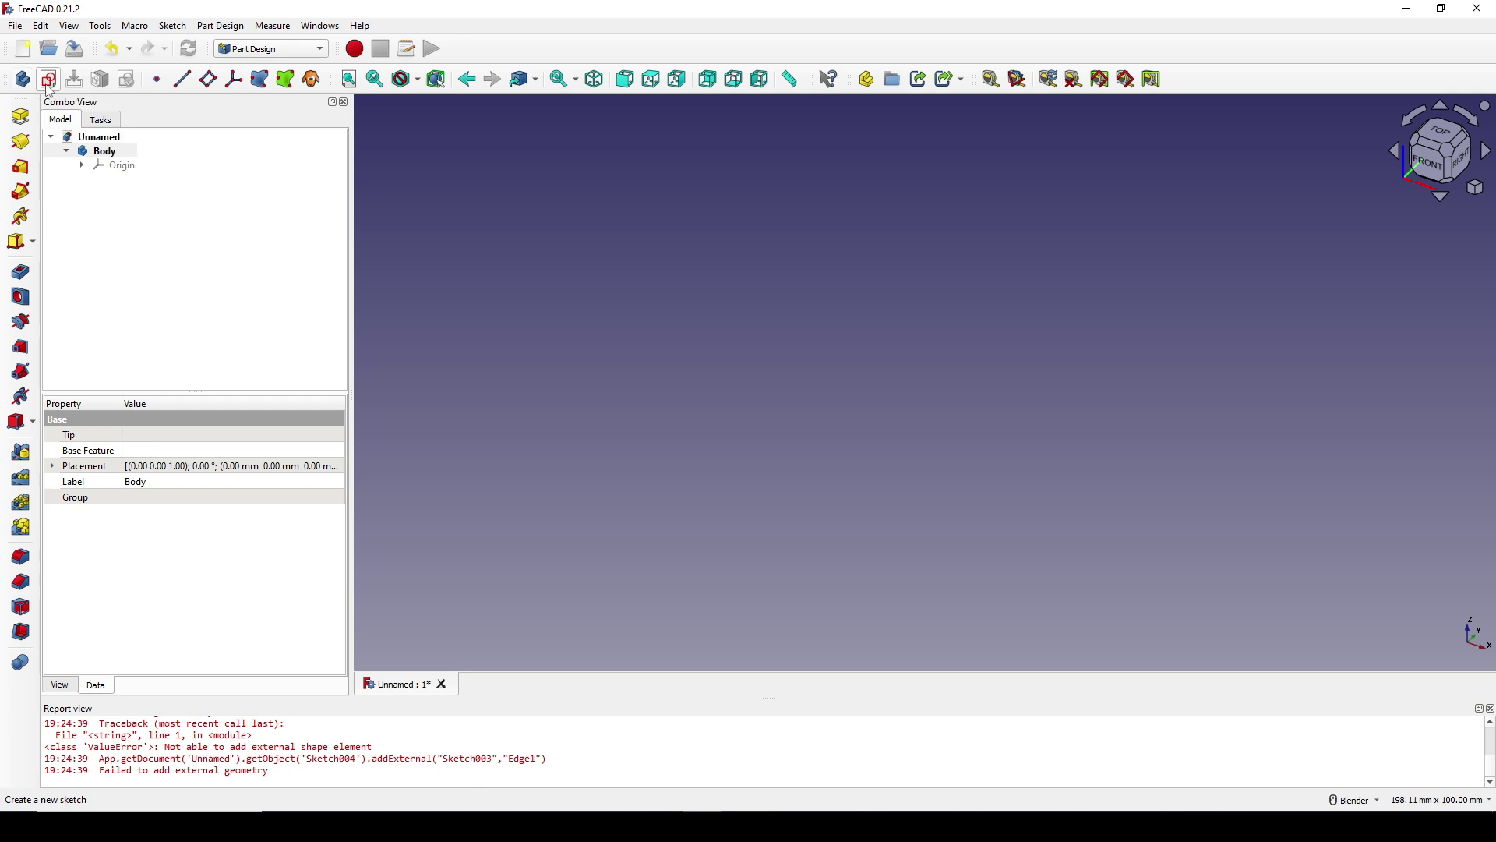
{"action": "left_click", "coordinate": [48, 79]}
{"action": "middle_click_drag", "start_coordinate": [698, 310], "coordinate": [779, 307]}
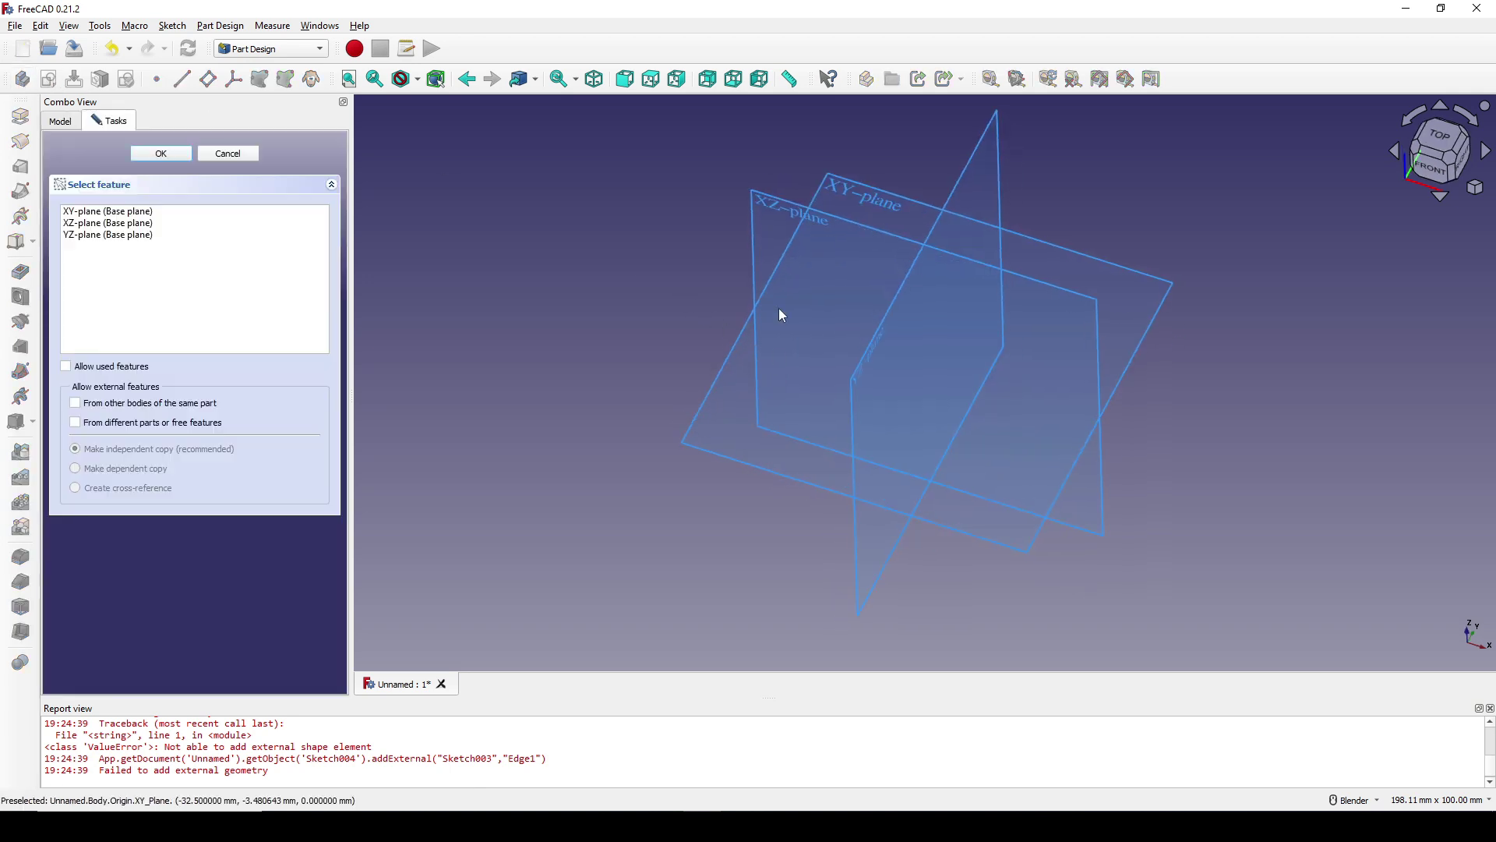
{"action": "left_click", "coordinate": [841, 186]}
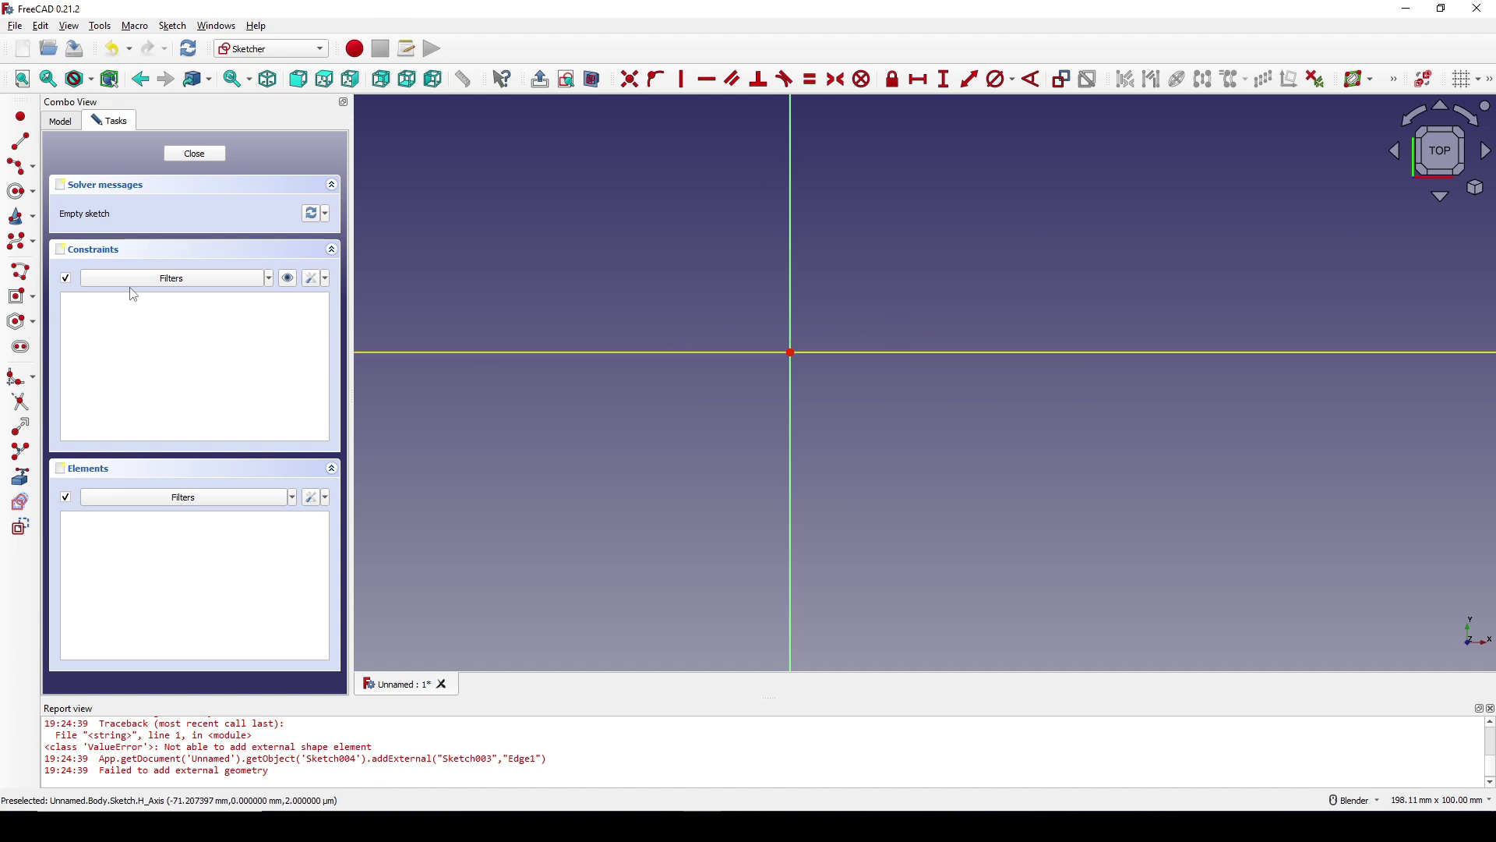
Draw a circle about 33 mm in diameter centred on the sketch origin.
{"action": "left_click", "coordinate": [21, 191]}
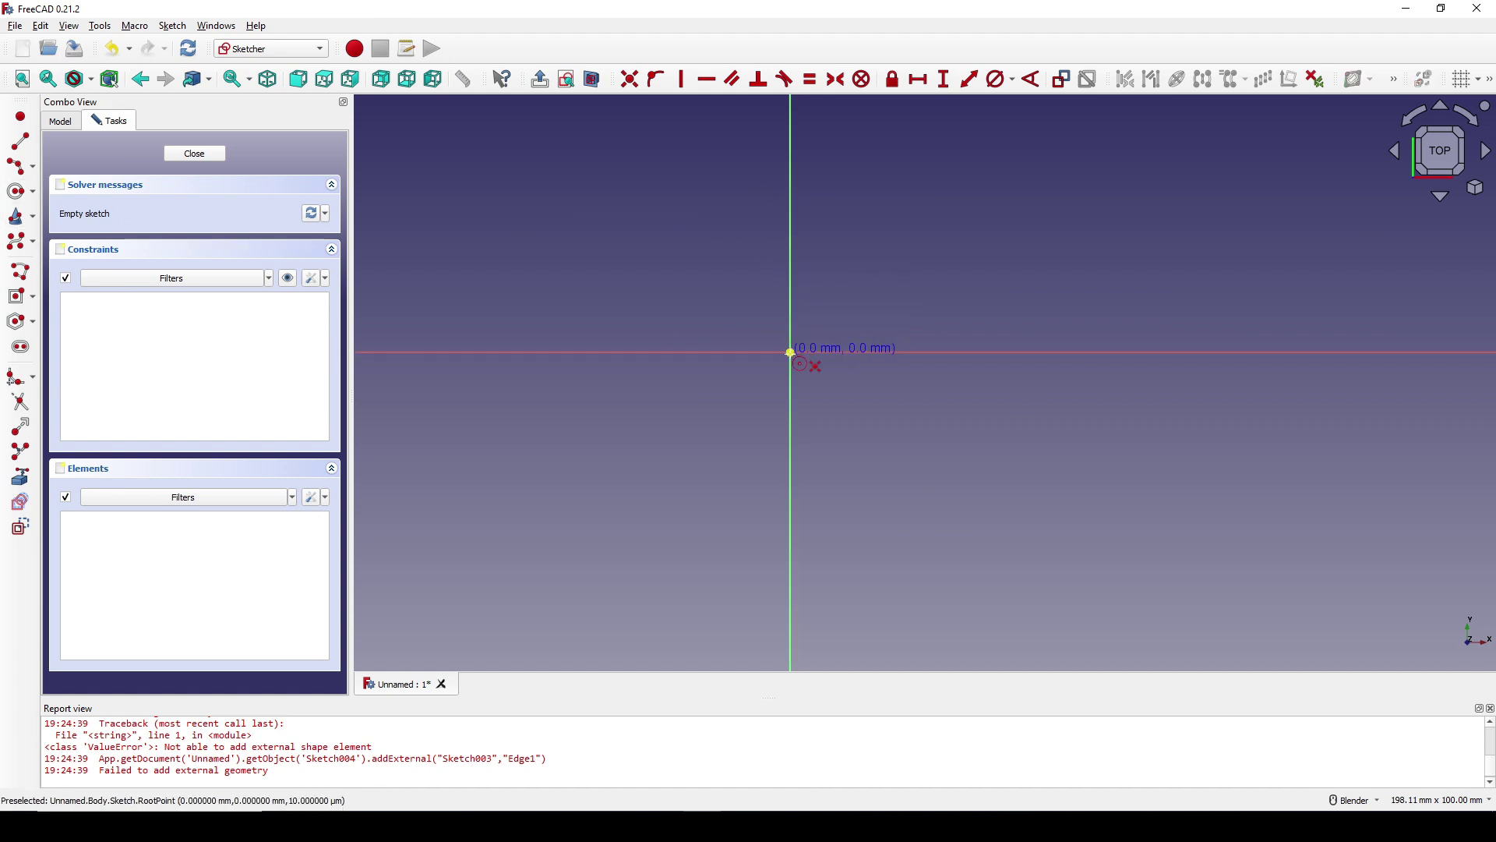
{"action": "left_click", "coordinate": [791, 352]}
{"action": "left_click", "coordinate": [877, 314]}
{"action": "middle_click_drag", "start_coordinate": [936, 293], "coordinate": [913, 306], "text": "shift"}
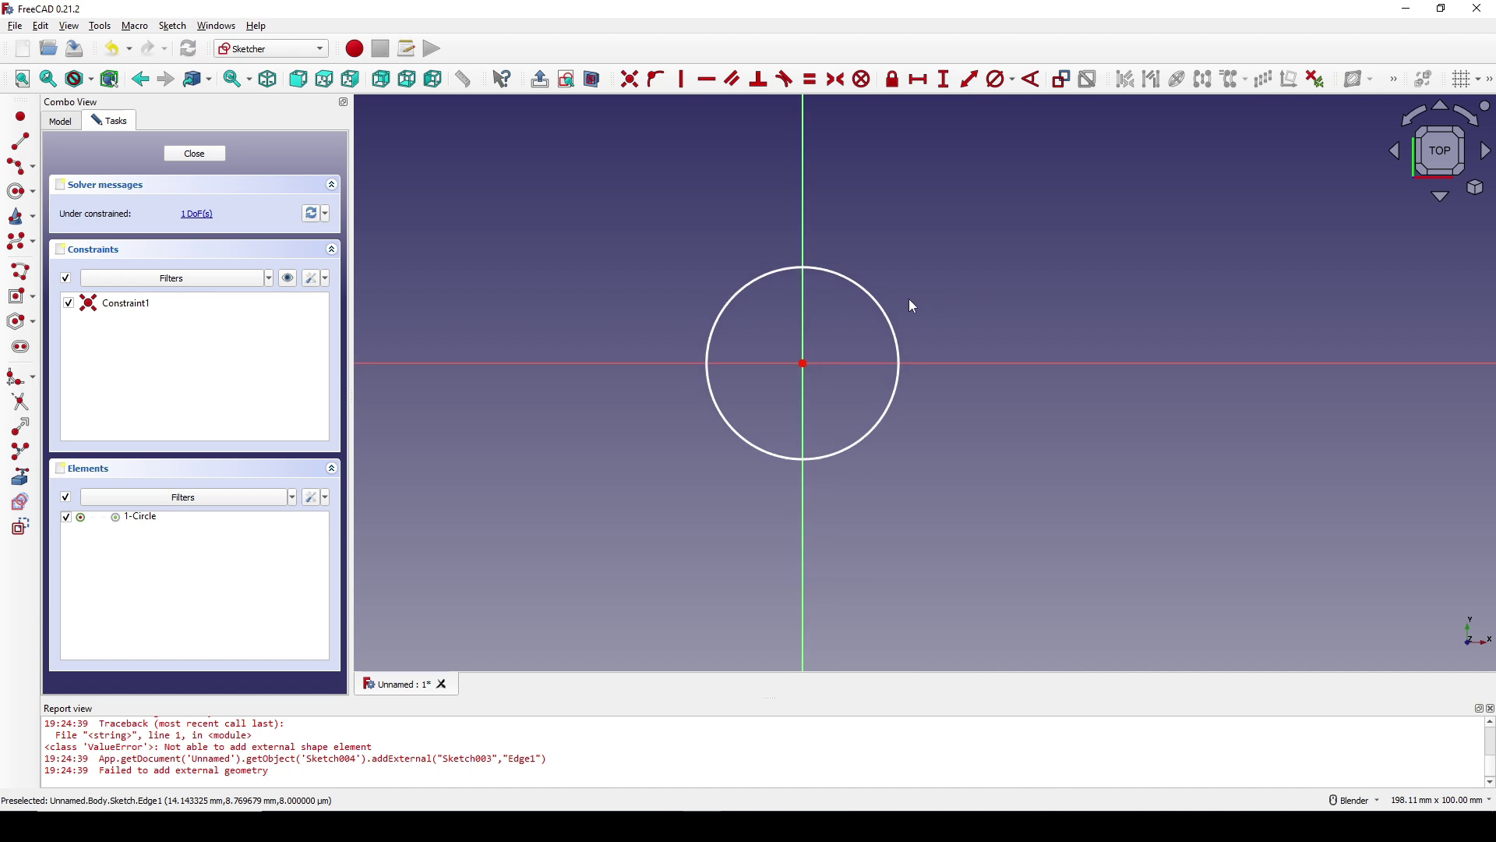
Constrain the circle's diameter to 50 mm and close the sketch.
{"action": "left_click", "coordinate": [1000, 79]}
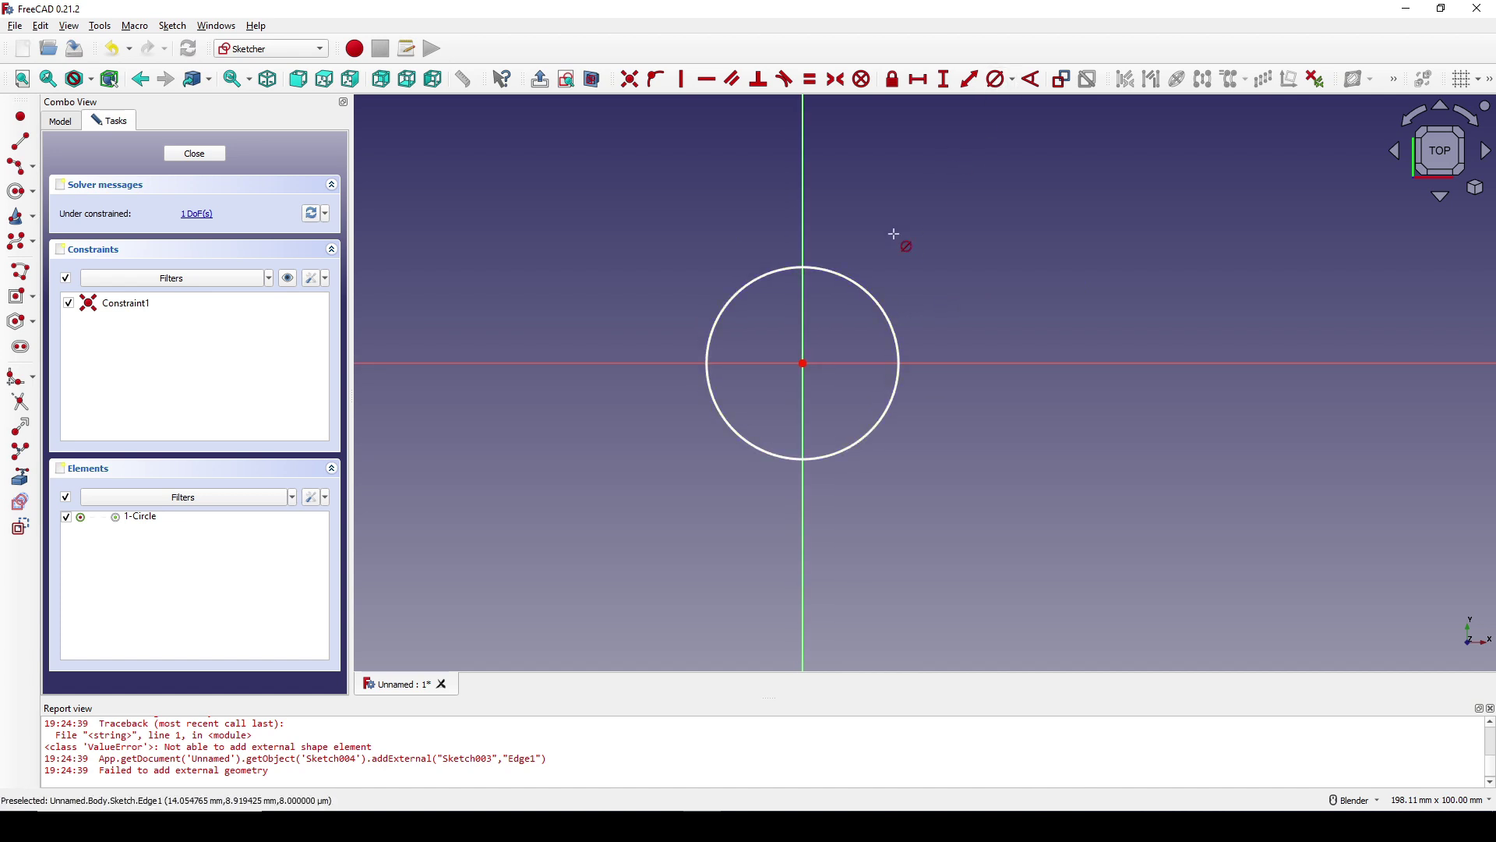
{"action": "left_click", "coordinate": [884, 293]}
{"action": "type", "text": "50mm"}
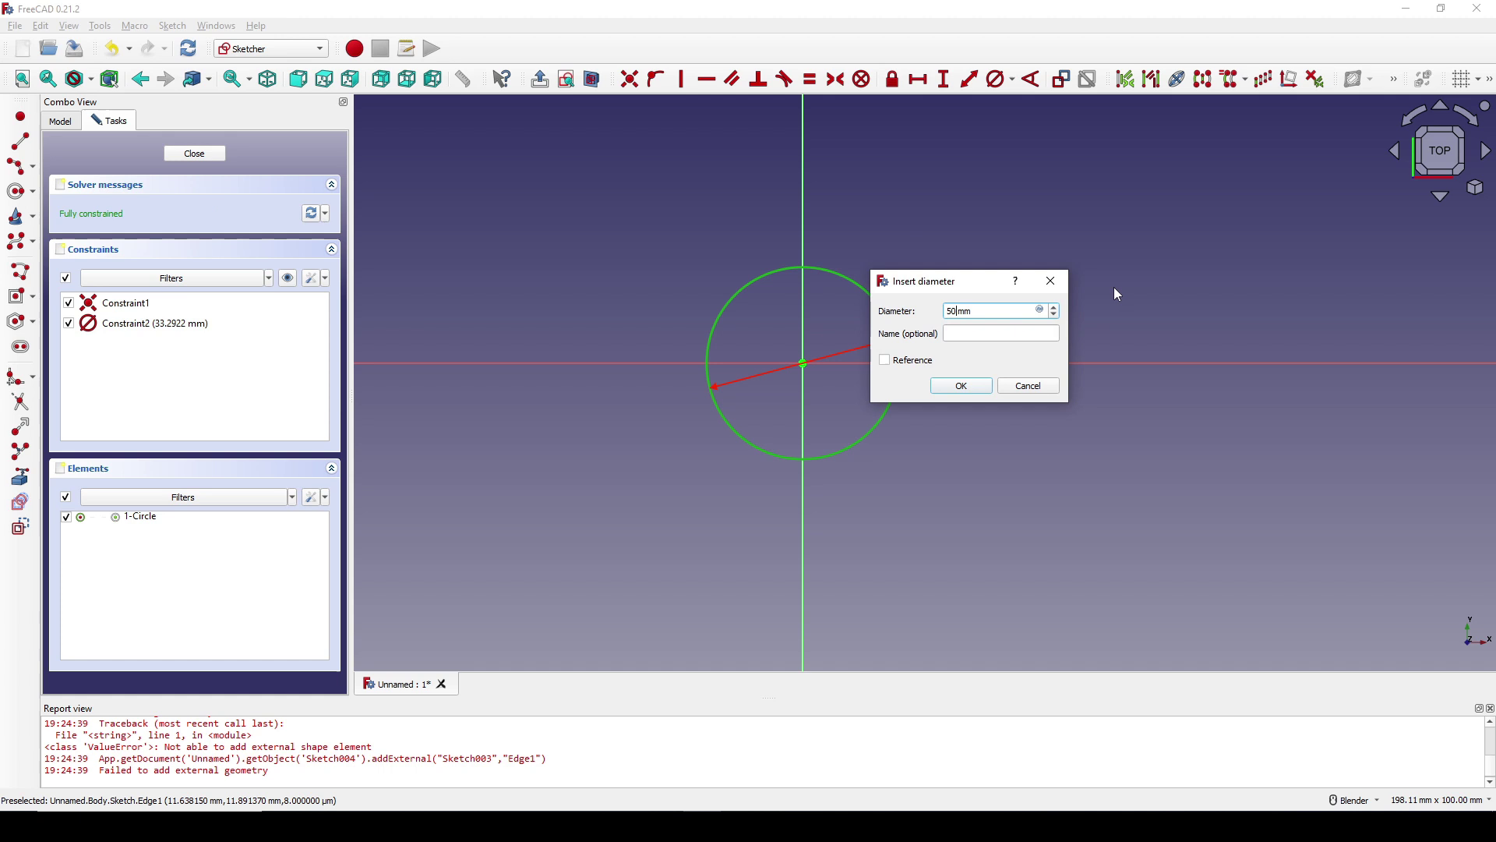
{"action": "key", "text": "Return"}
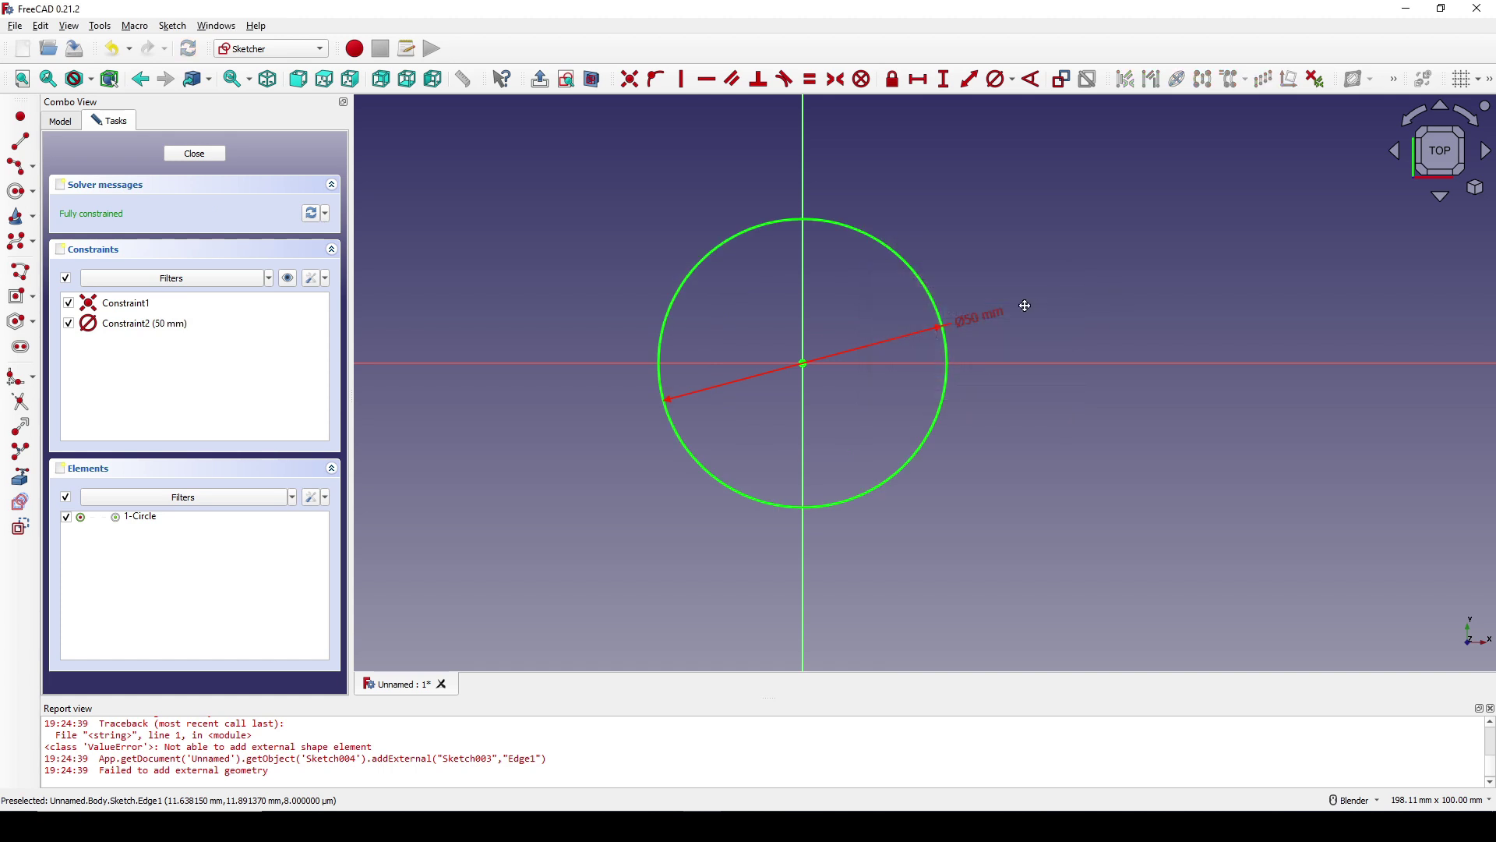
{"action": "left_click", "coordinate": [205, 156]}
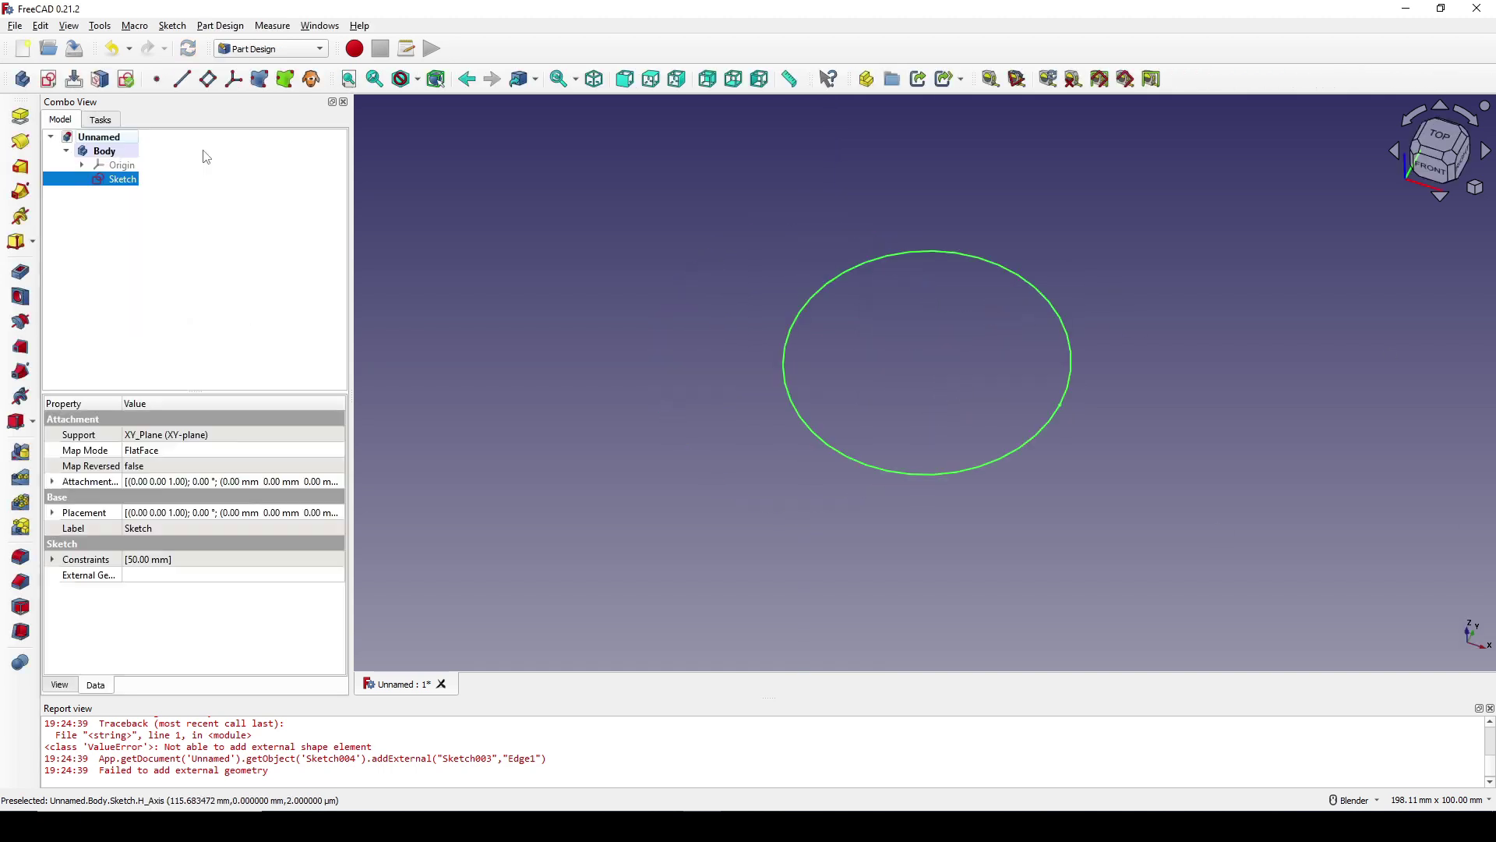
Pad the circle sketch to a length of 100 mm.
{"action": "left_click", "coordinate": [126, 182]}
{"action": "left_click", "coordinate": [20, 117]}
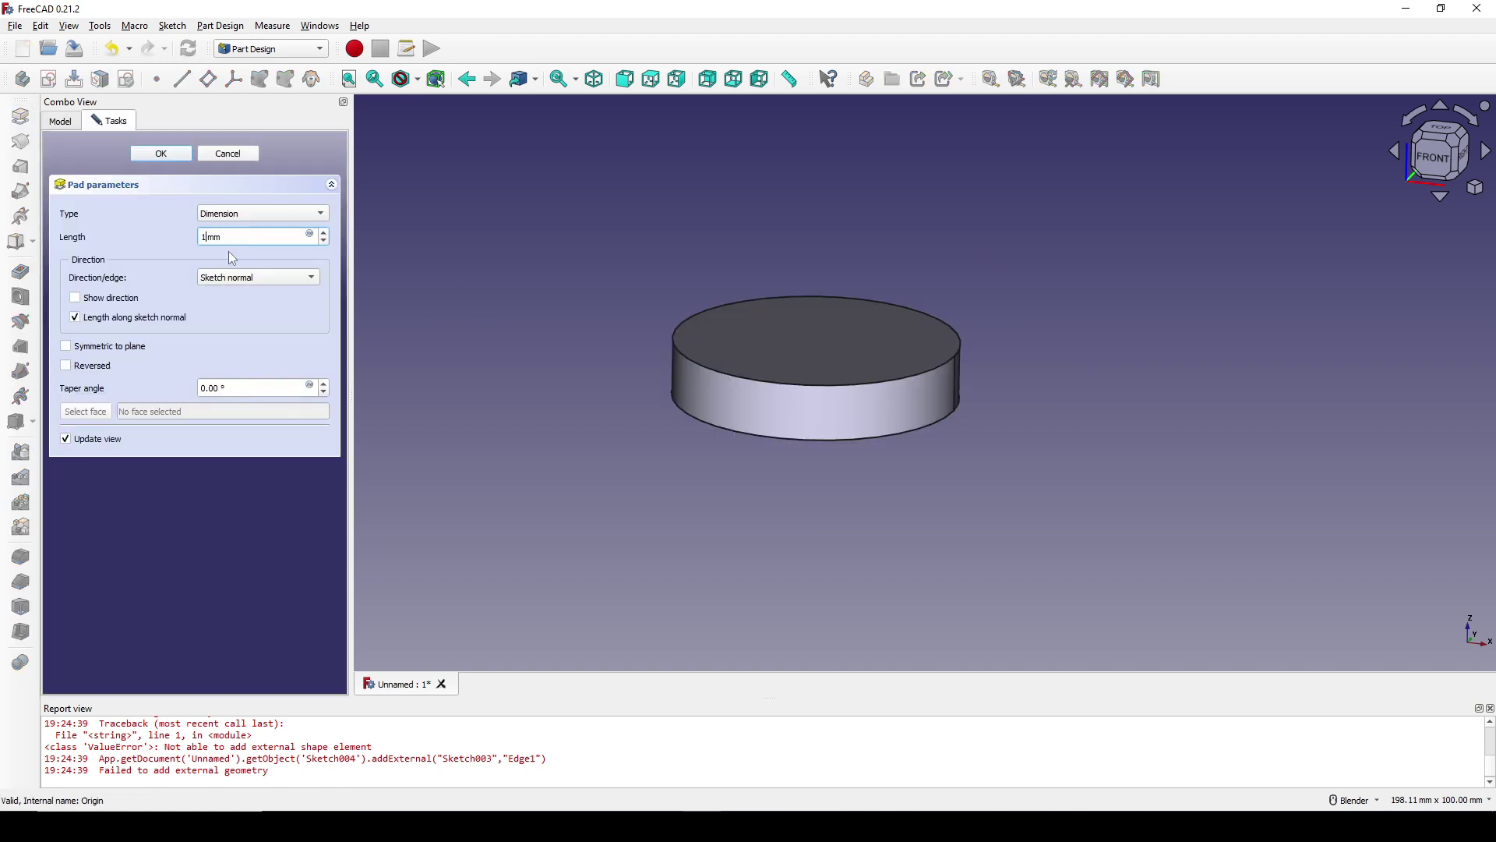
{"action": "key", "text": "Return"}
{"action": "scroll", "coordinate": [1085, 297], "scroll_direction": "down", "scroll_amount": 3}
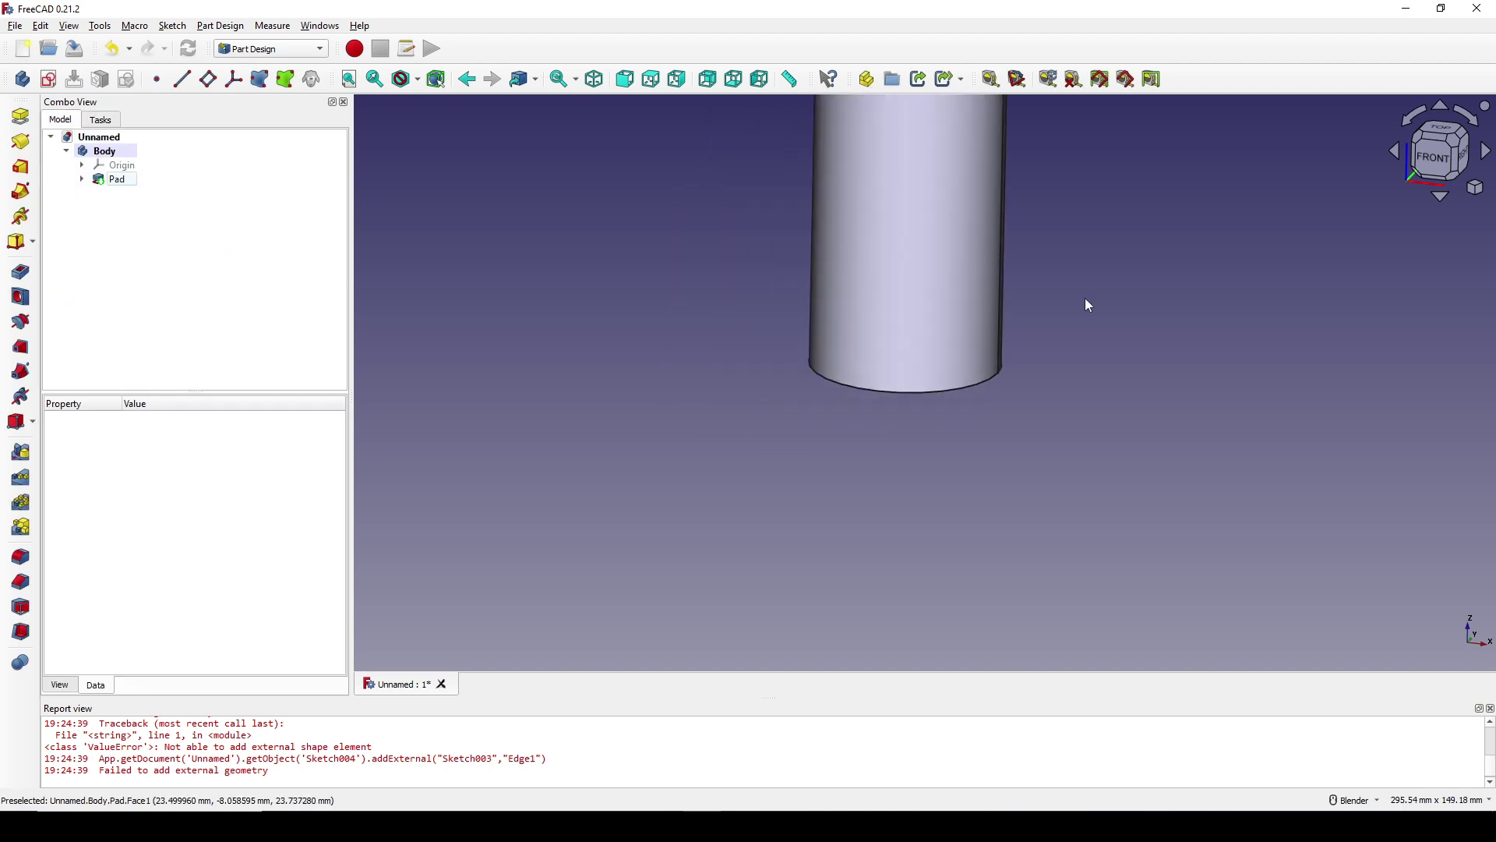
Fillet the bottom edge of the cylinder with a radius of 5 mm.
{"action": "scroll", "coordinate": [1049, 364], "scroll_direction": "up", "scroll_amount": 5}
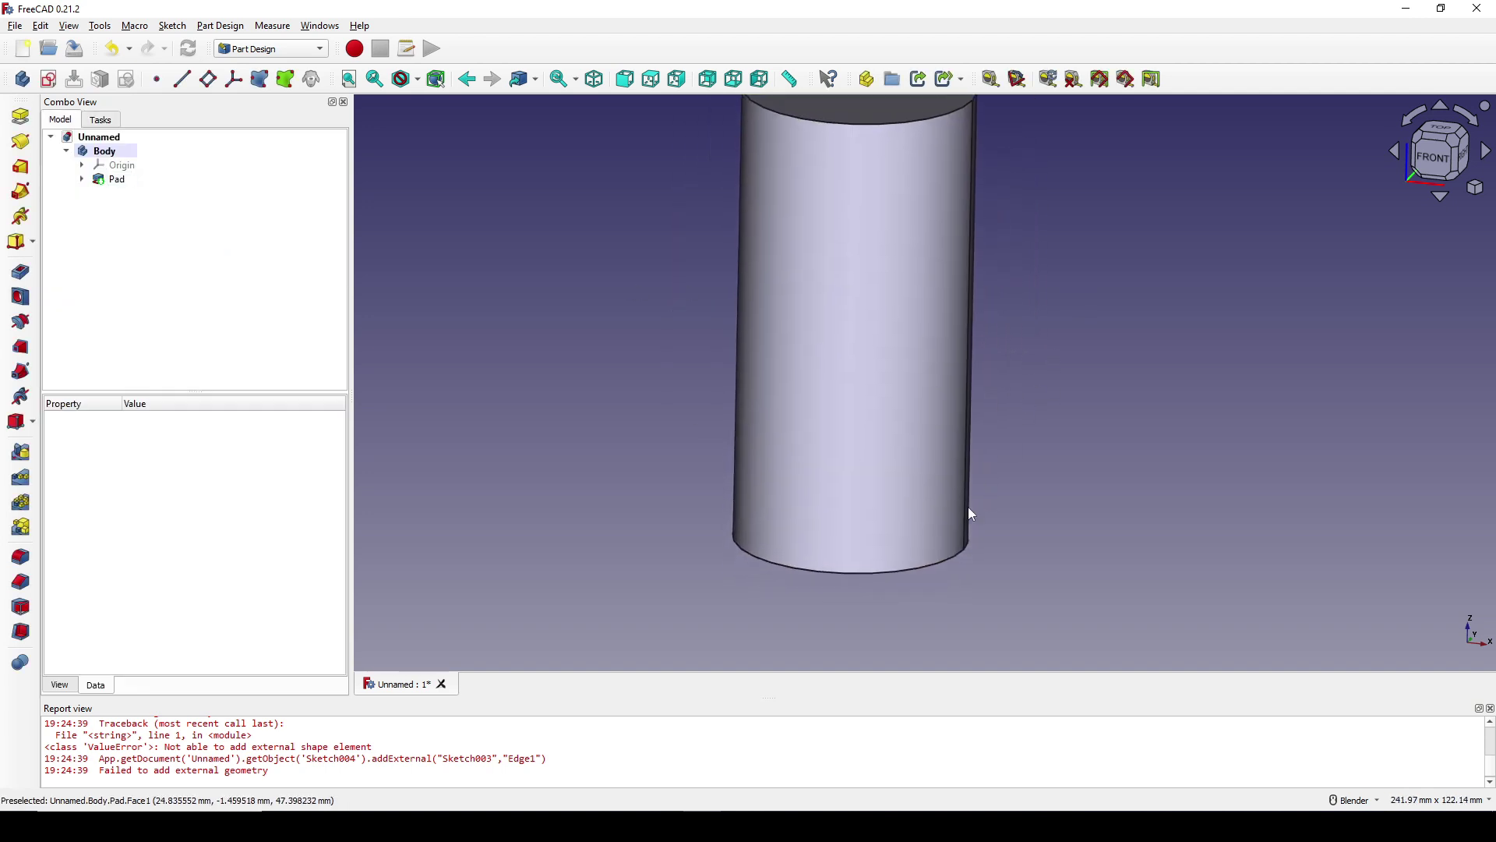
{"action": "left_click", "coordinate": [923, 570]}
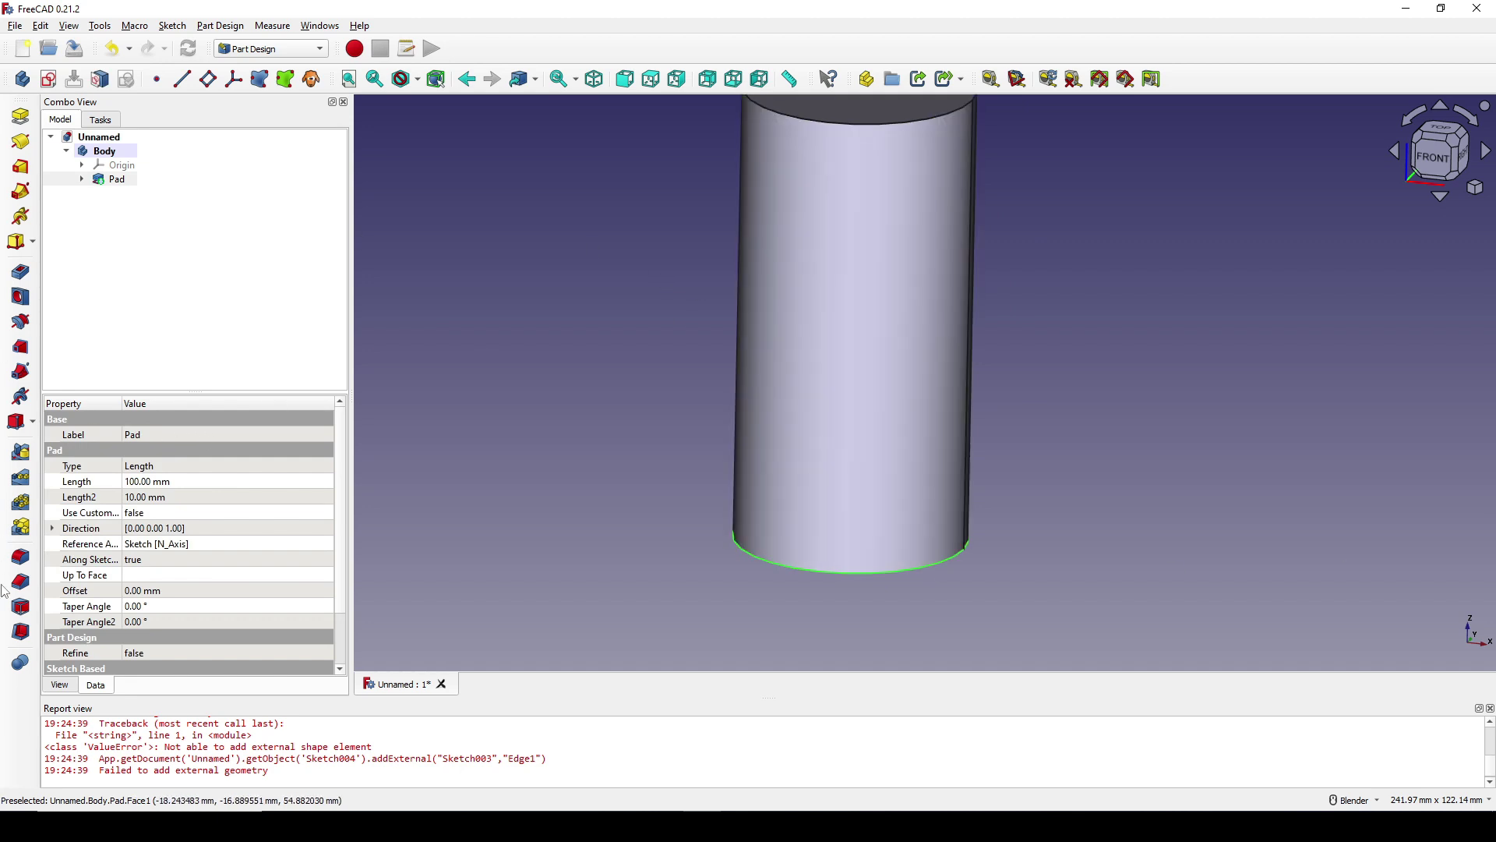
{"action": "left_click", "coordinate": [19, 556]}
{"action": "type", "text": "2"}
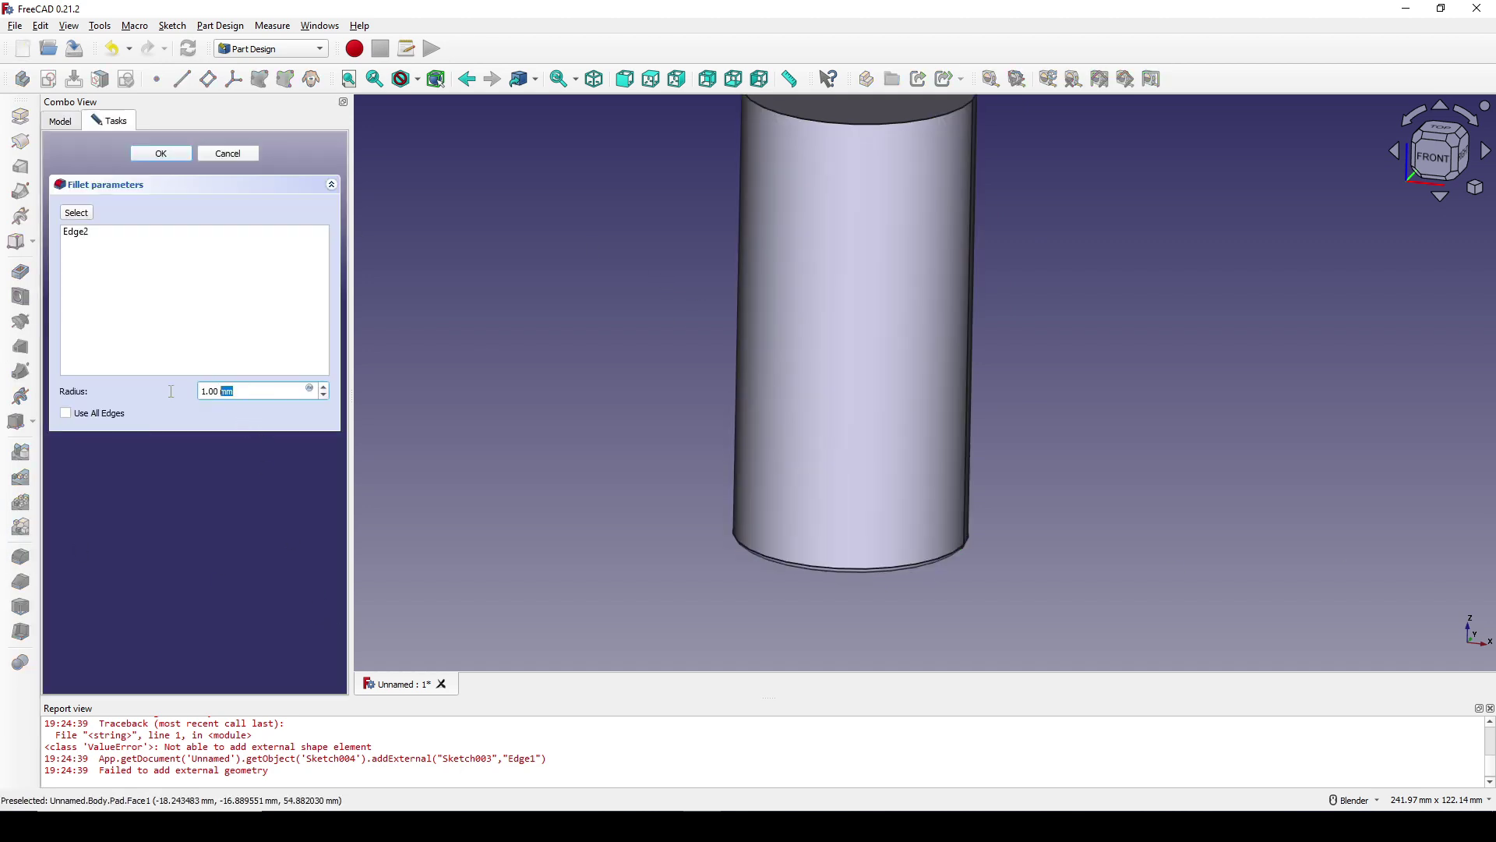
{"action": "key", "text": "Return"}
Start a new sketch on the XY plane and turn on the section view of the cylinder.
{"action": "scroll", "coordinate": [782, 344], "scroll_direction": "down", "scroll_amount": 5}
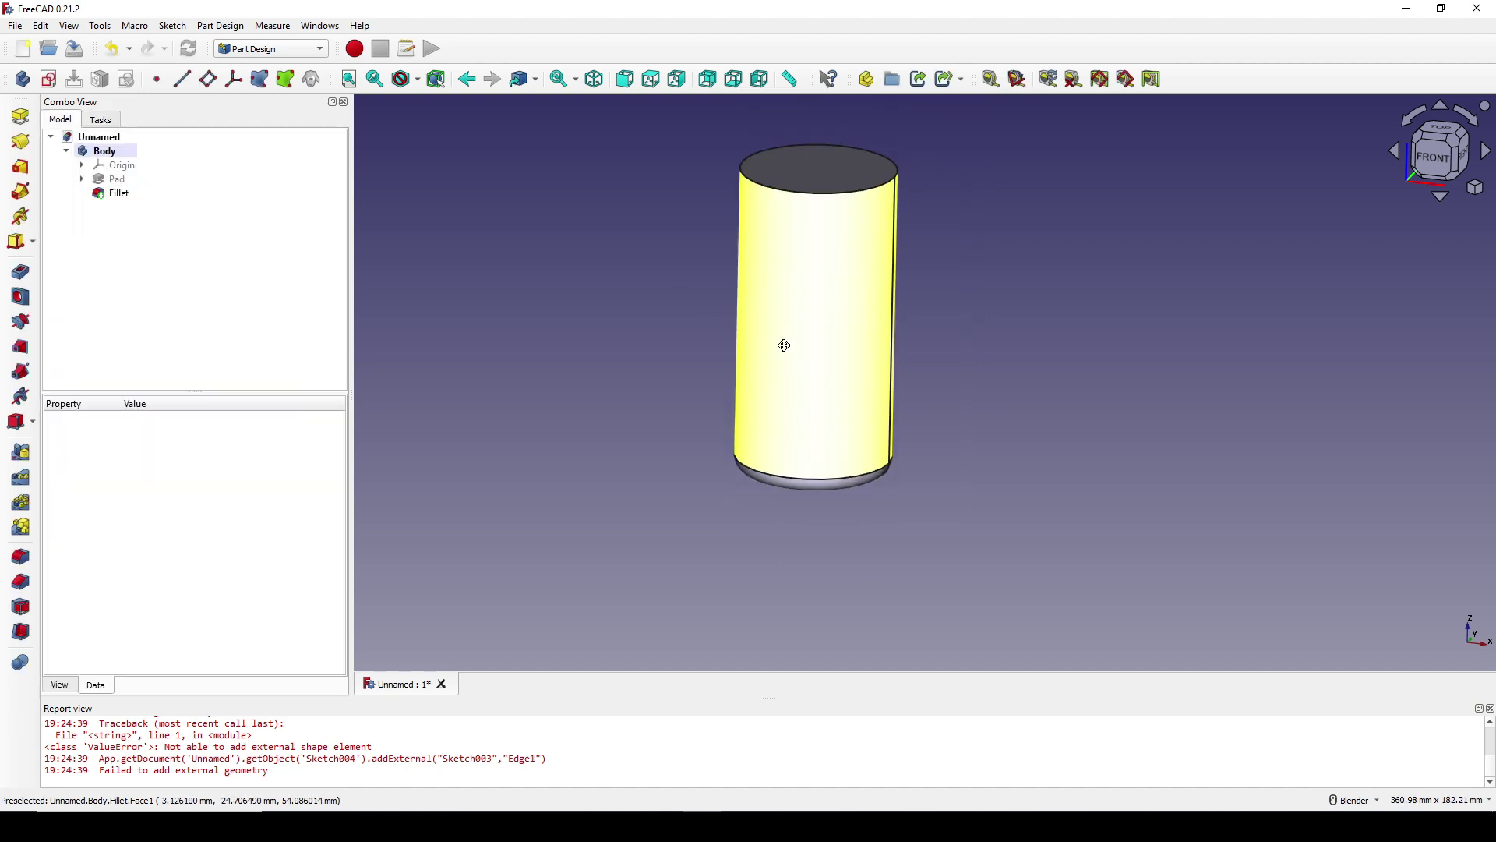
{"action": "scroll", "coordinate": [834, 391], "scroll_direction": "up", "scroll_amount": 3}
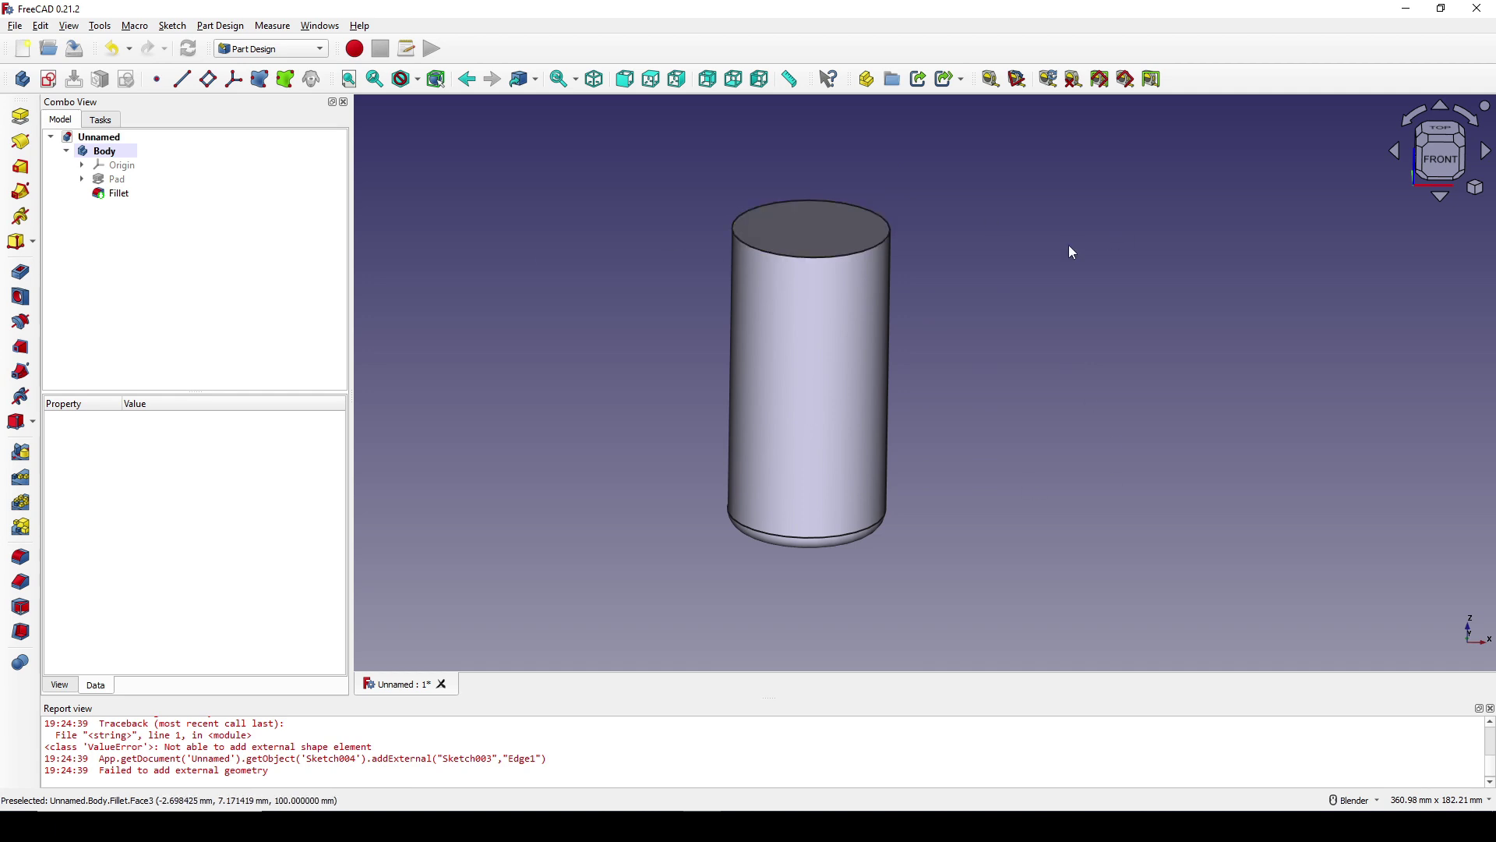
{"action": "left_click", "coordinate": [48, 79]}
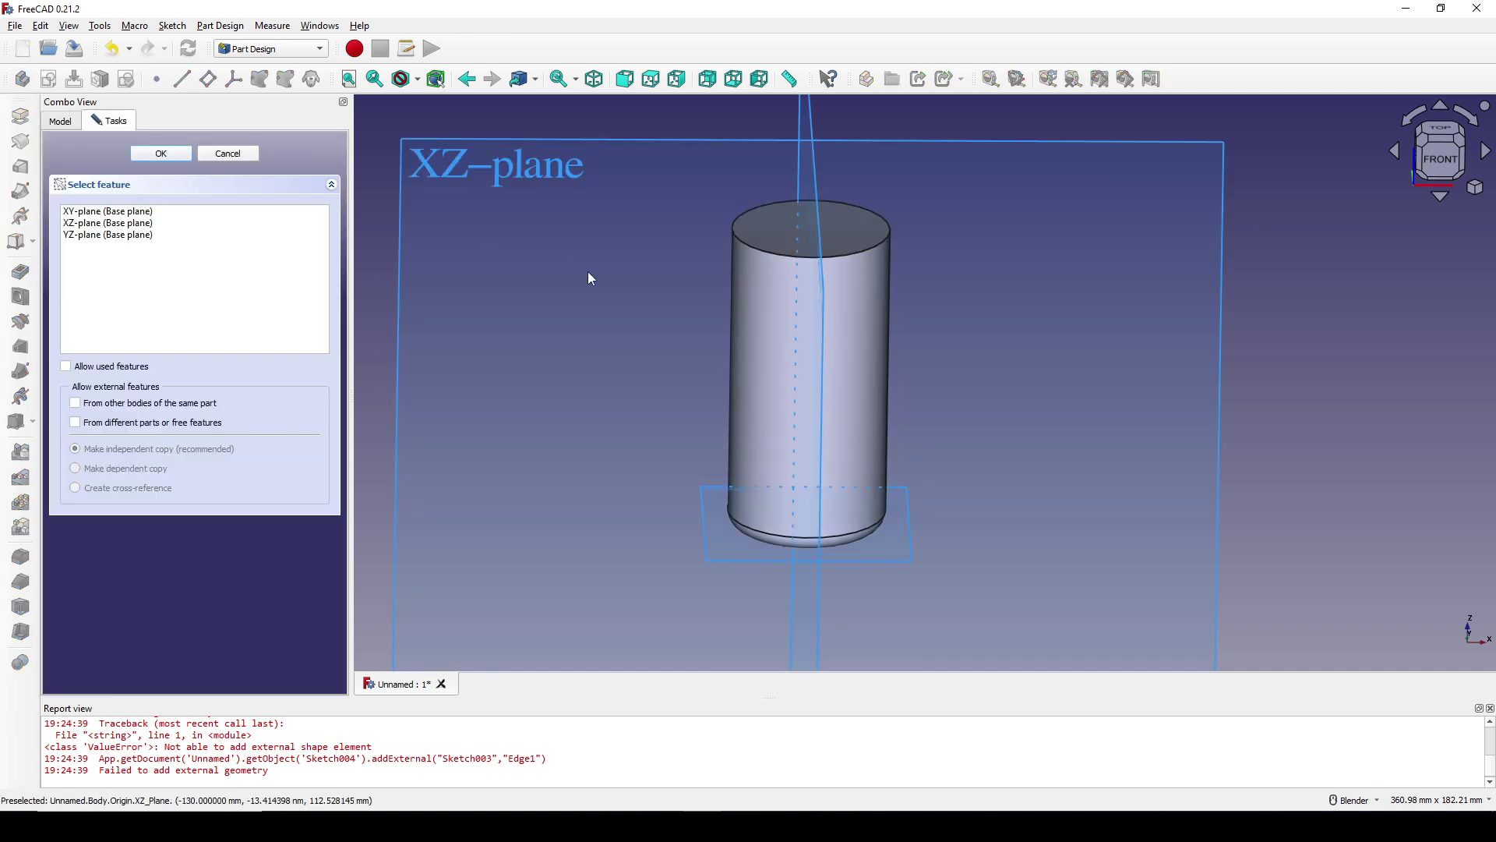
{"action": "middle_click_drag", "start_coordinate": [689, 357], "coordinate": [701, 421]}
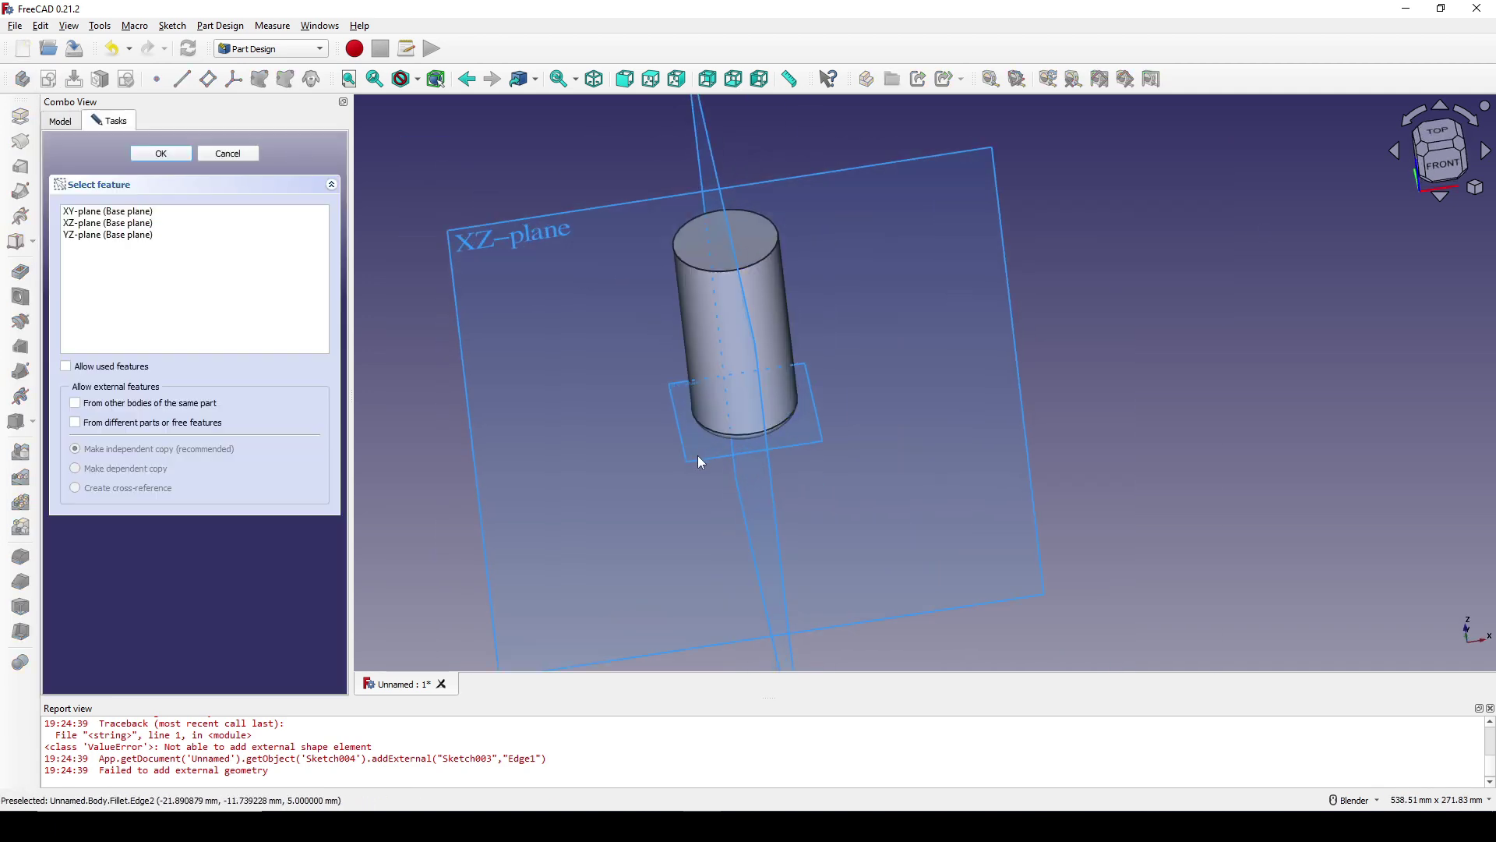
{"action": "double_click", "coordinate": [100, 218]}
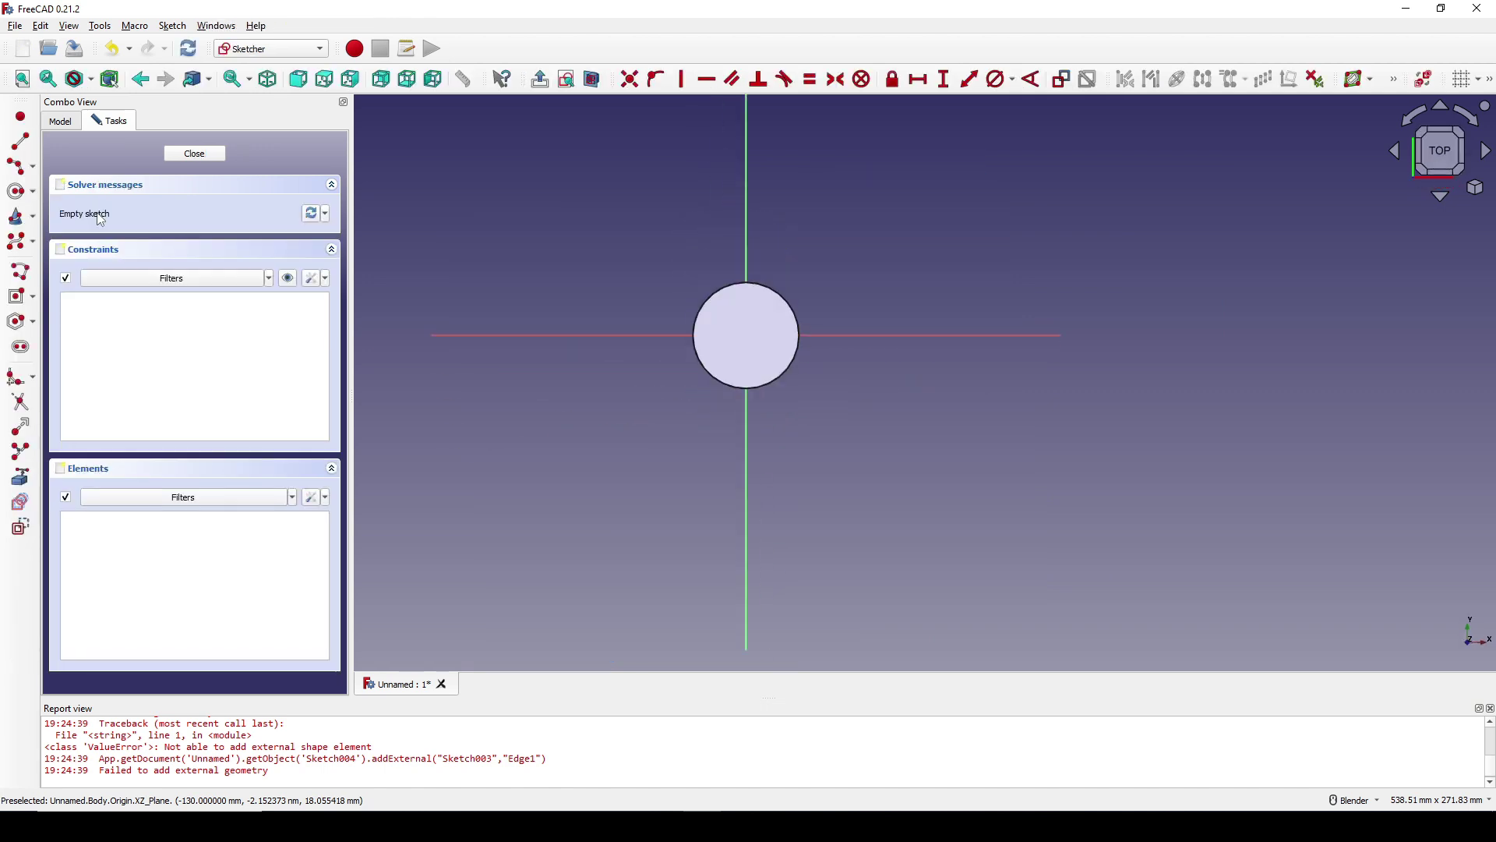
{"action": "scroll", "coordinate": [803, 304], "scroll_direction": "up", "scroll_amount": 4}
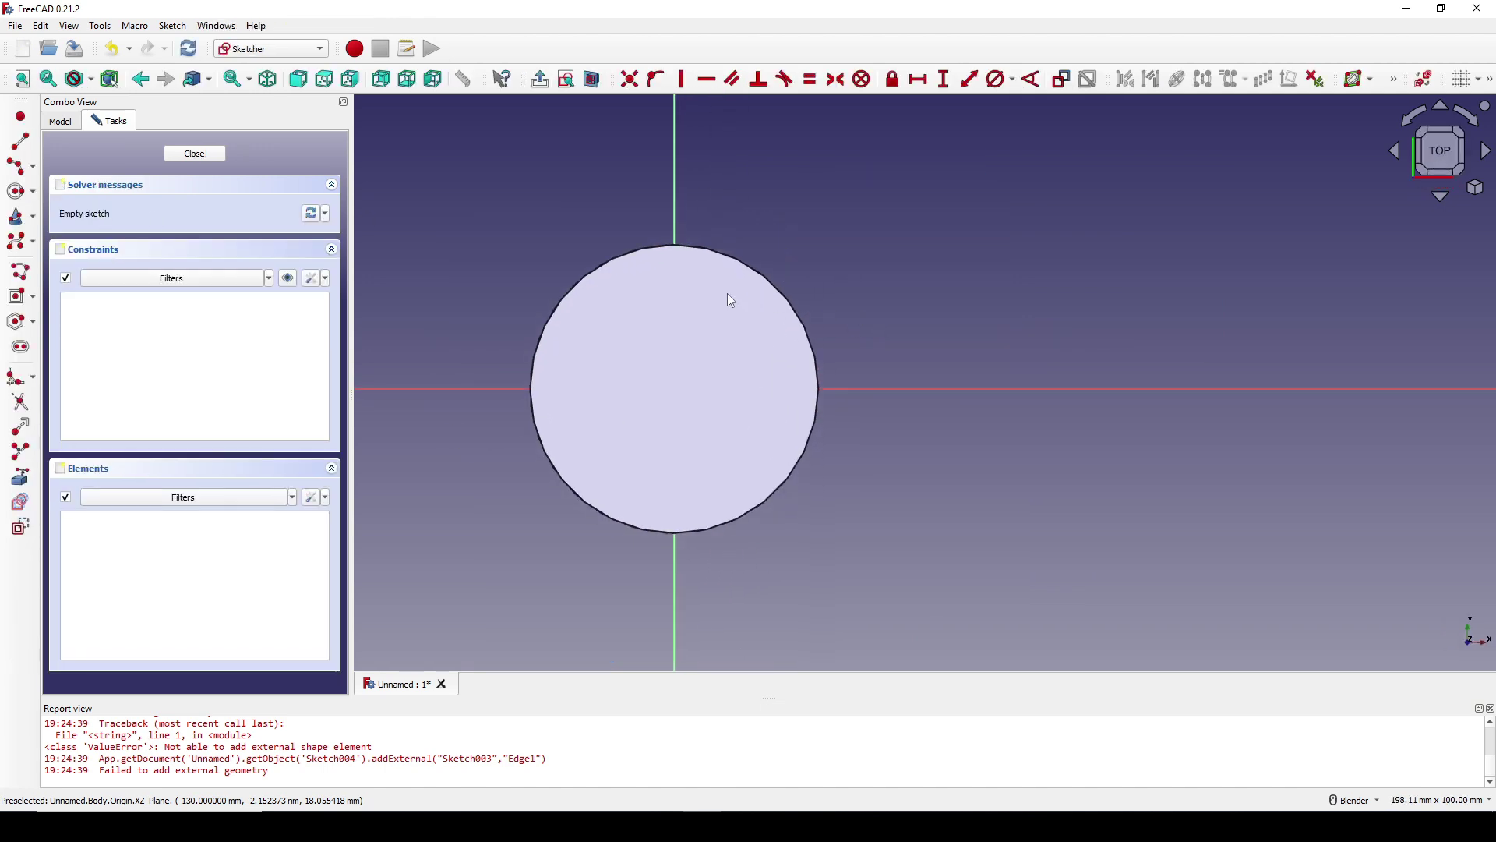
{"action": "left_click", "coordinate": [593, 79]}
{"action": "scroll", "coordinate": [811, 334], "scroll_direction": "up", "scroll_amount": 3}
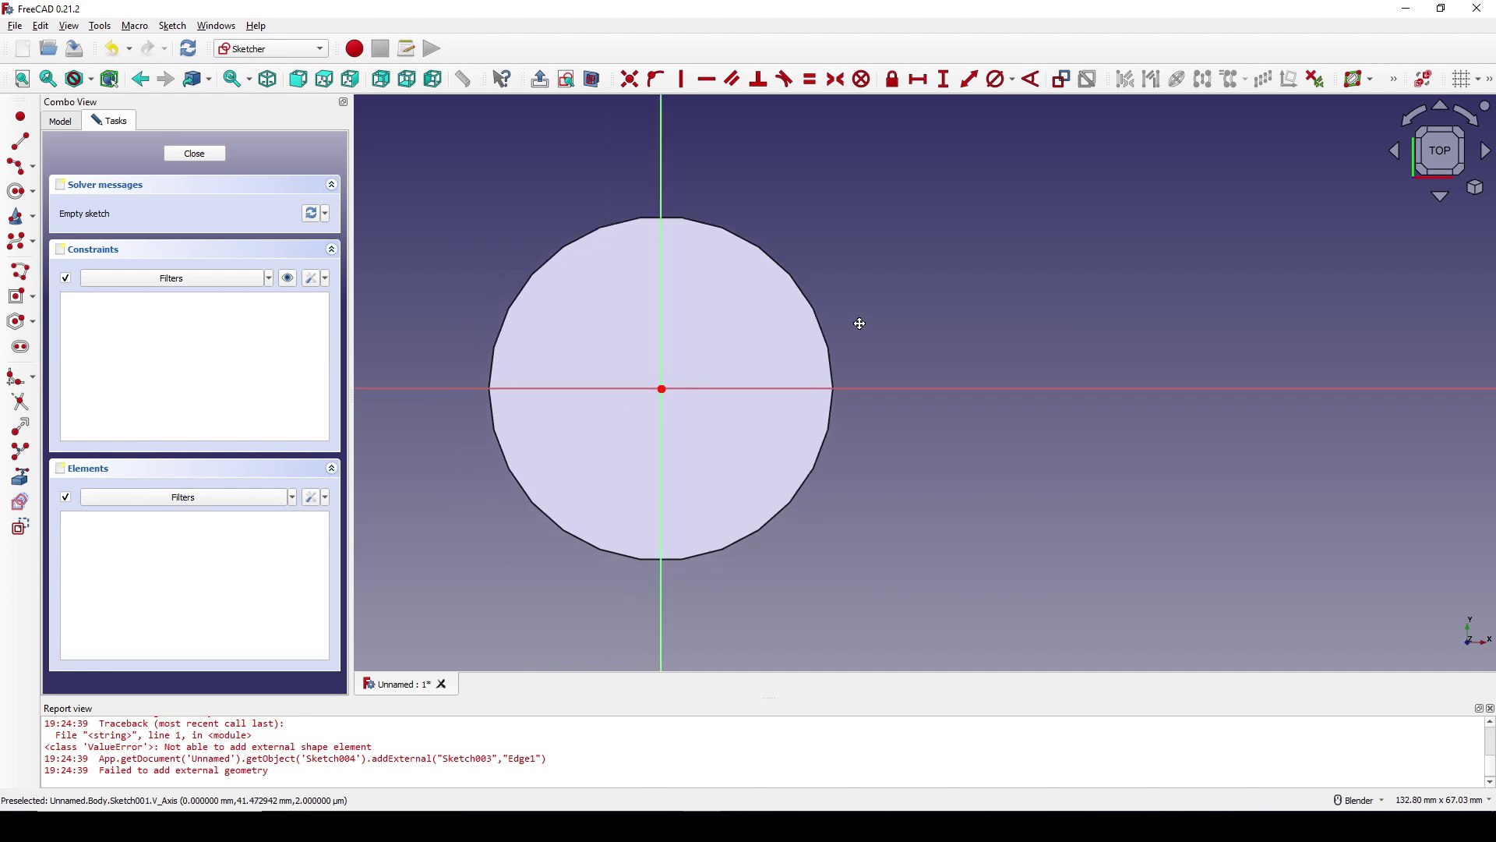
Draw a centred rectangle about 21 by 17 mm on the horizontal axis, overlapping the right edge of the cylinder's outline.
{"action": "left_click", "coordinate": [20, 296]}
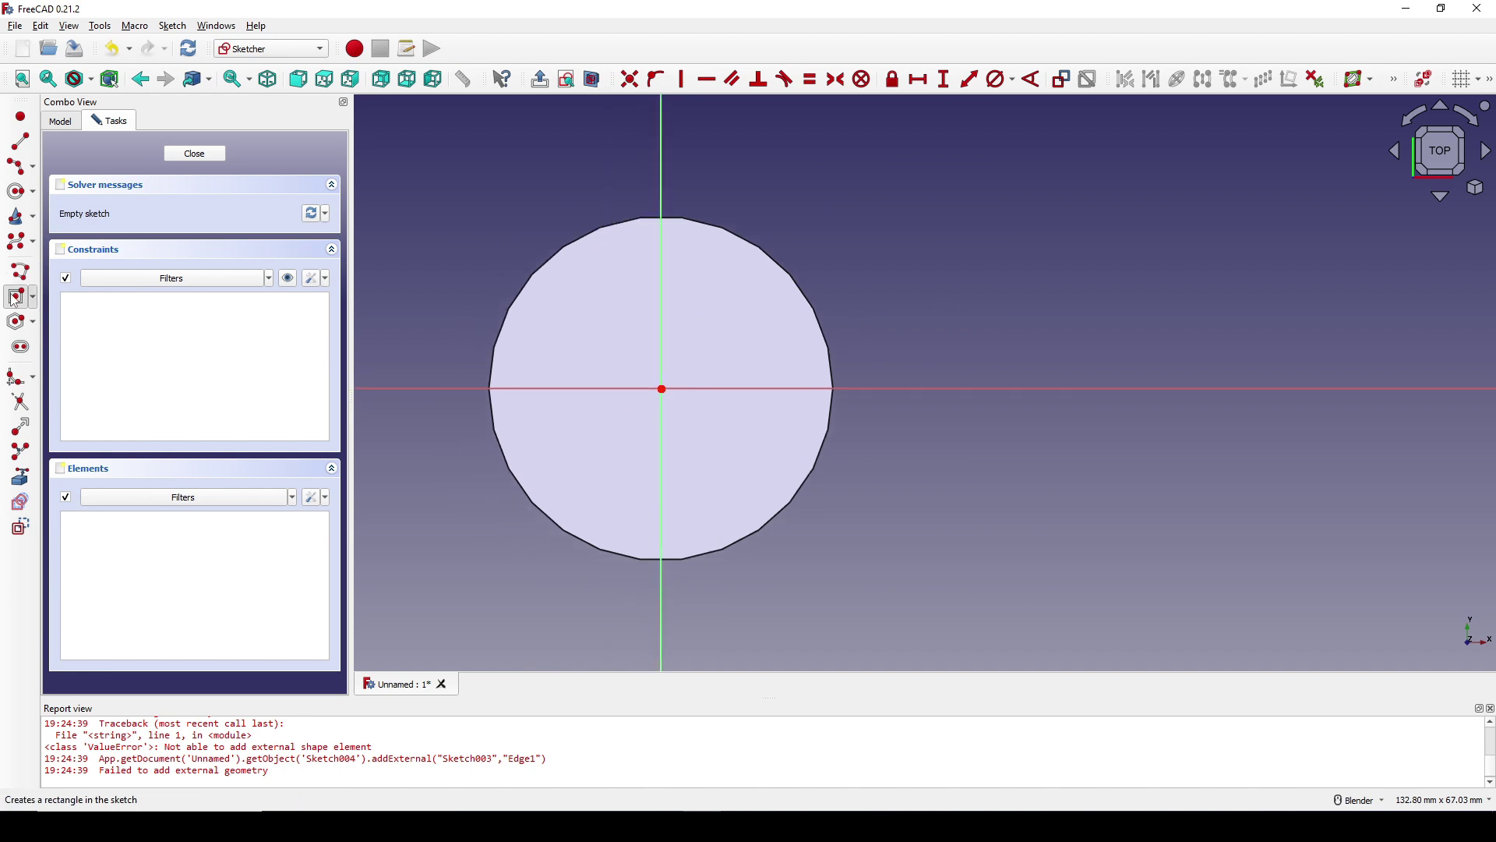
{"action": "left_click", "coordinate": [847, 389]}
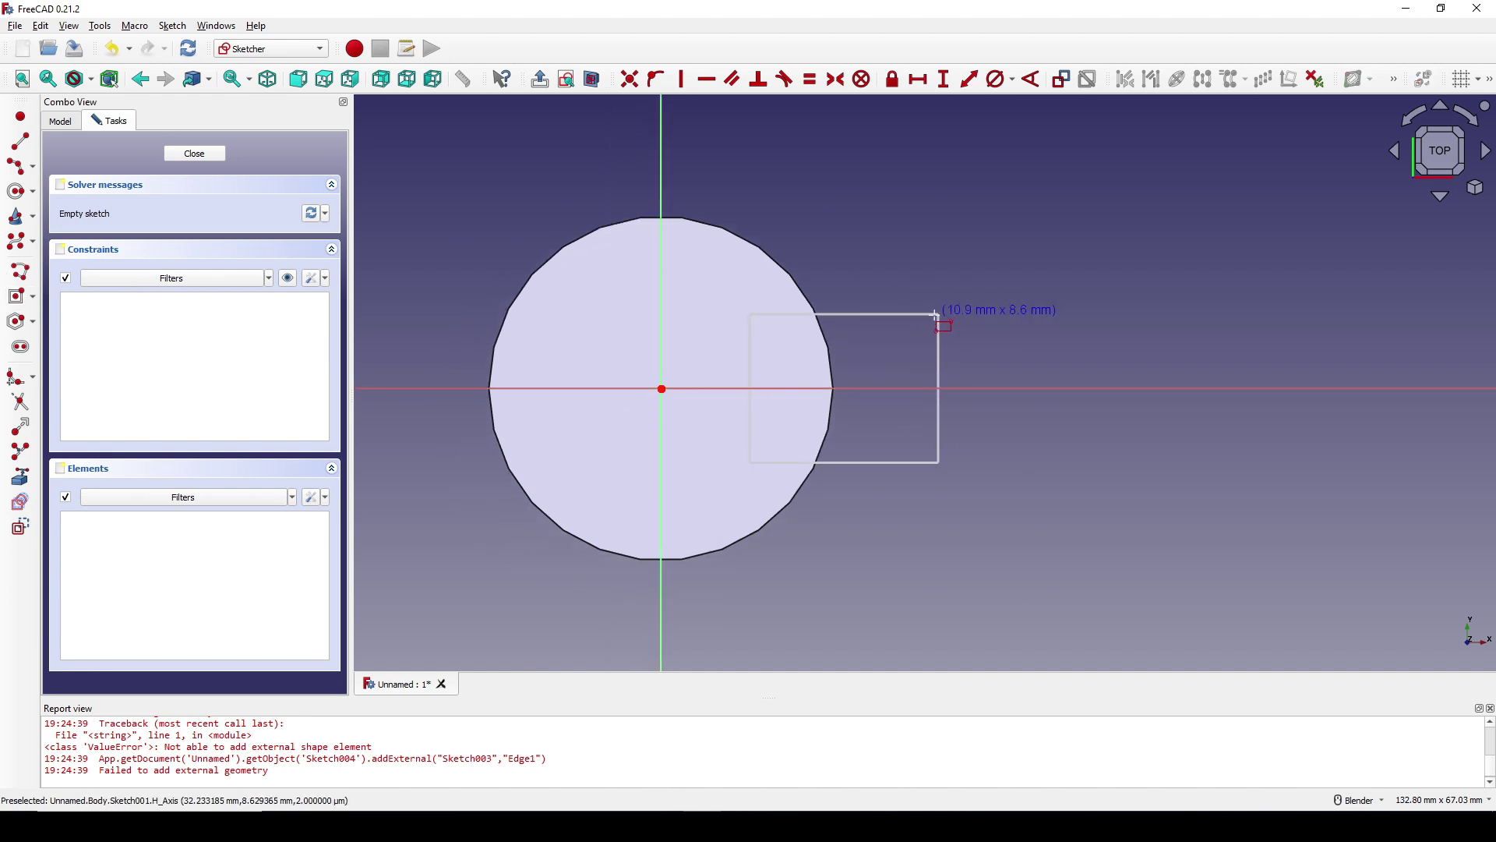
{"action": "left_click", "coordinate": [935, 316]}
{"action": "middle_click_drag", "start_coordinate": [872, 332], "coordinate": [831, 344], "text": "shift"}
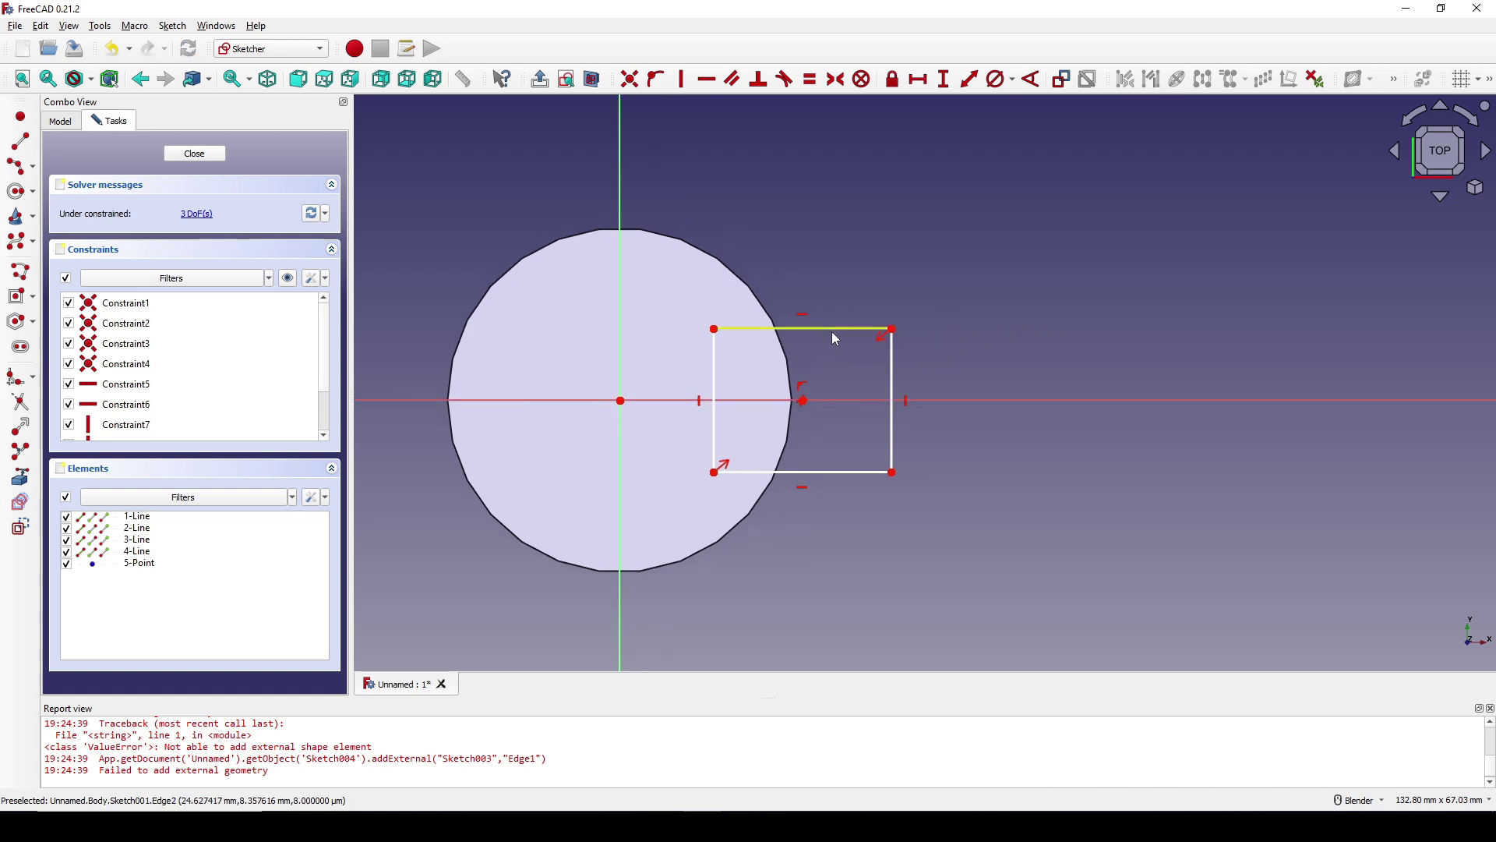
Constrain the rectangle to a width of 20 mm and a height of 30 mm.
{"action": "left_click", "coordinate": [834, 329]}
{"action": "type", "text": "l"}
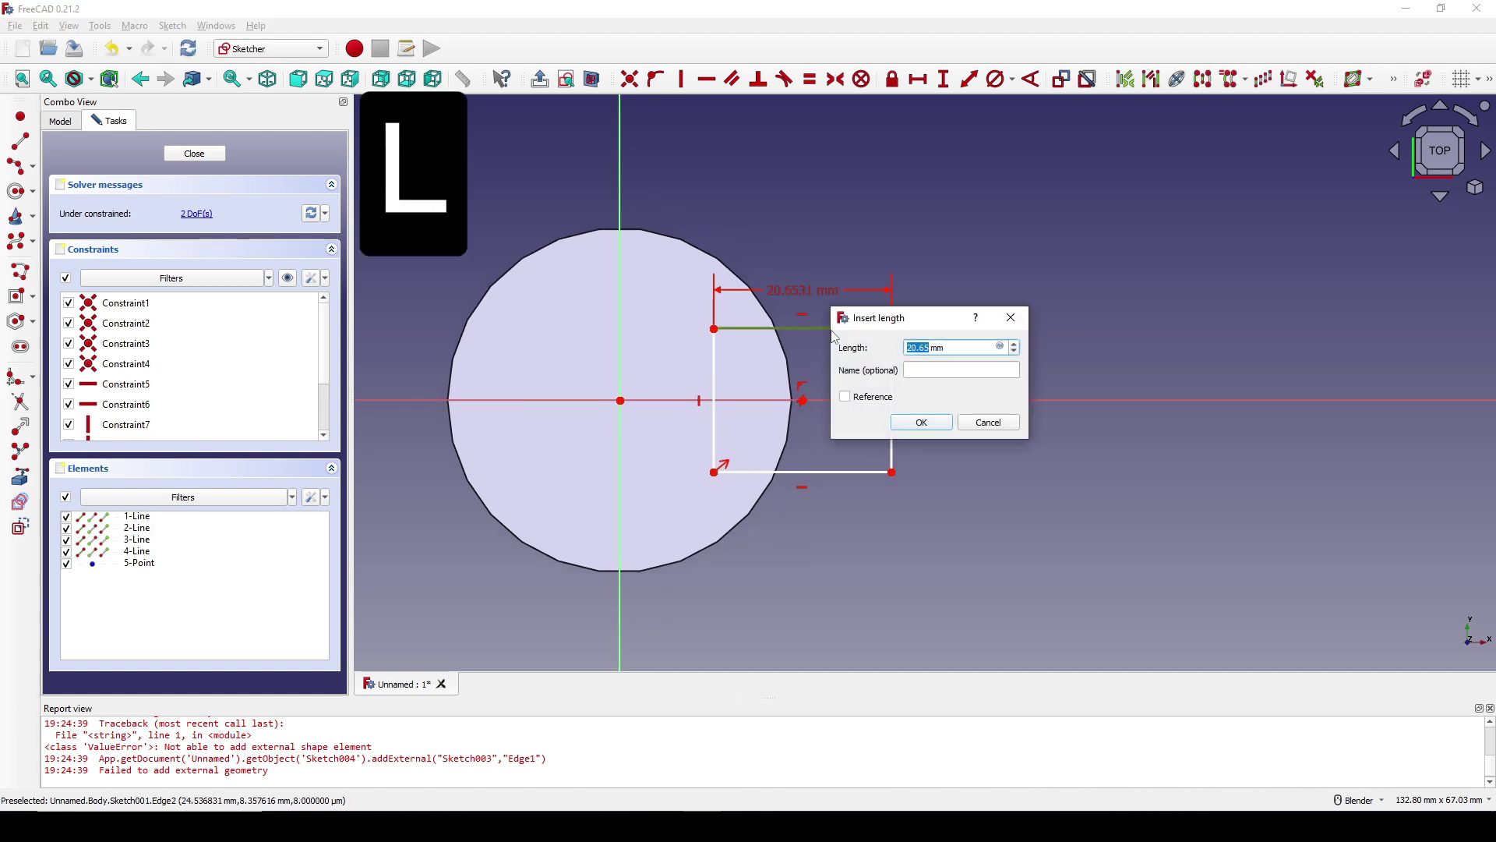
{"action": "type", "text": "20"}
{"action": "key", "text": "Return"}
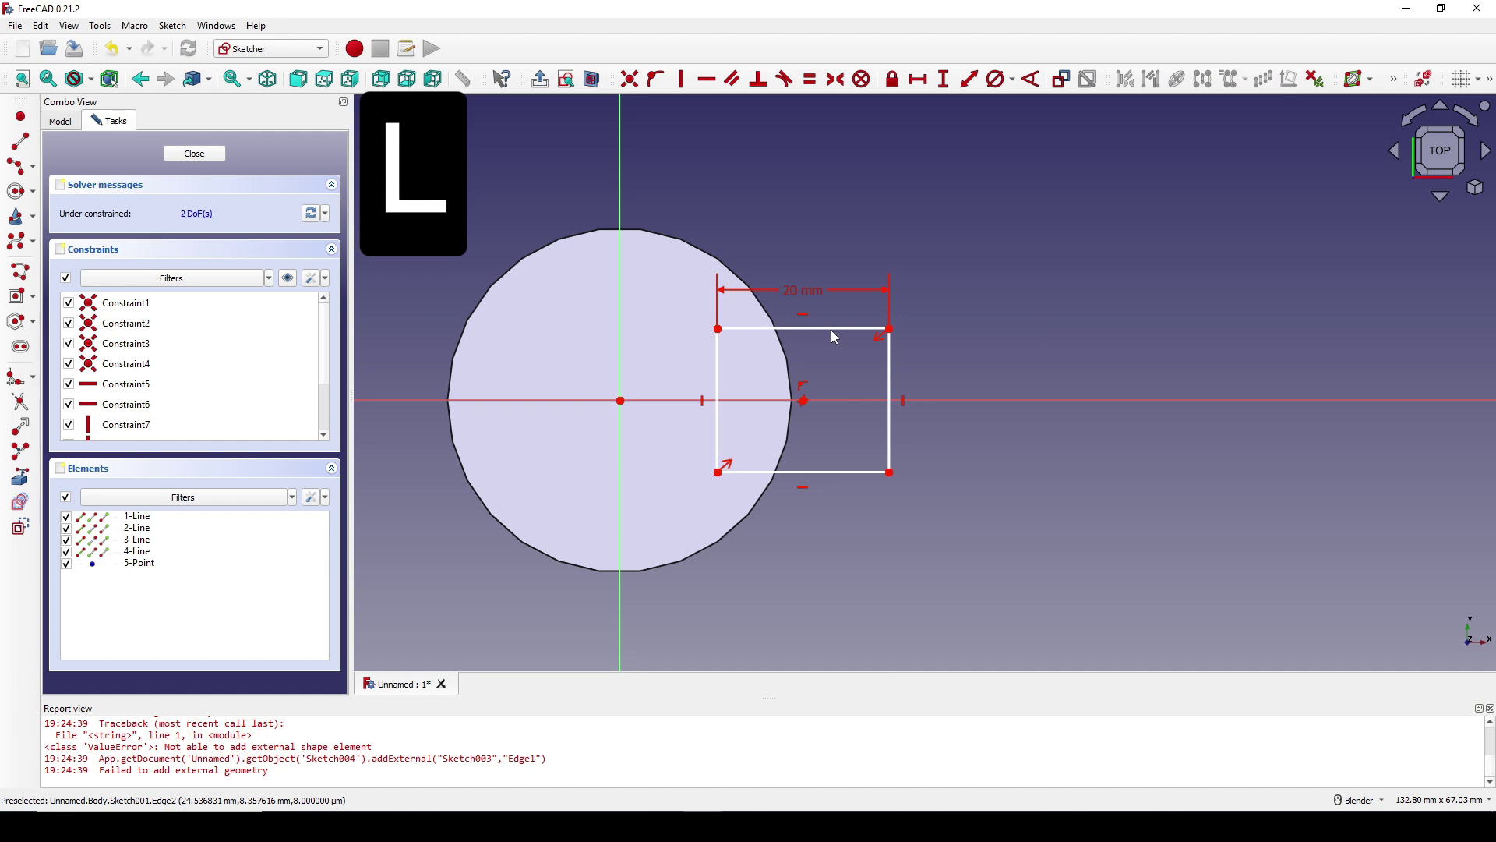
{"action": "left_click", "coordinate": [891, 396]}
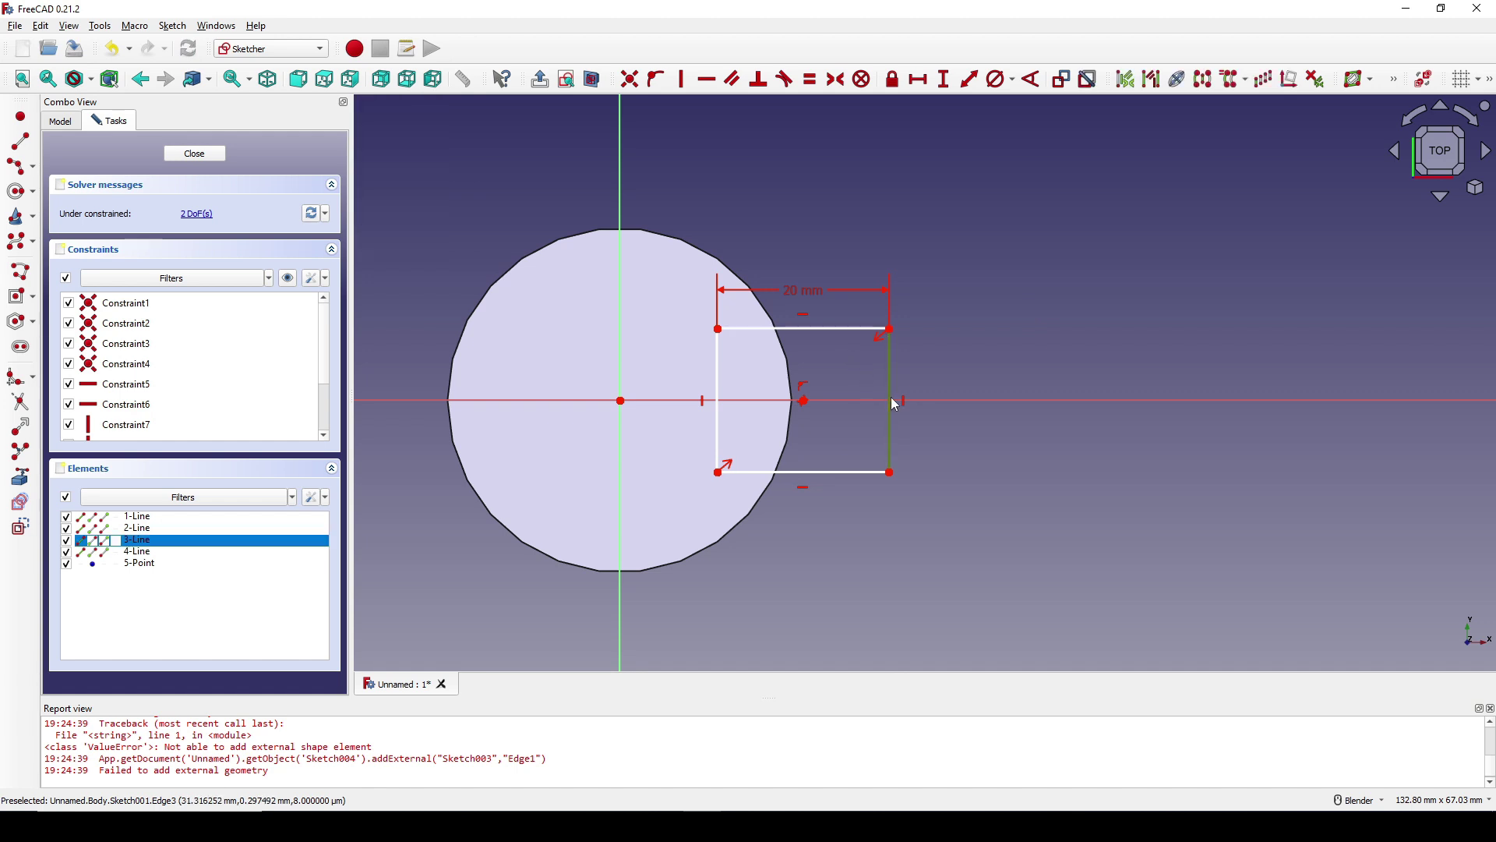
{"action": "type", "text": "i"}
{"action": "type", "text": "30"}
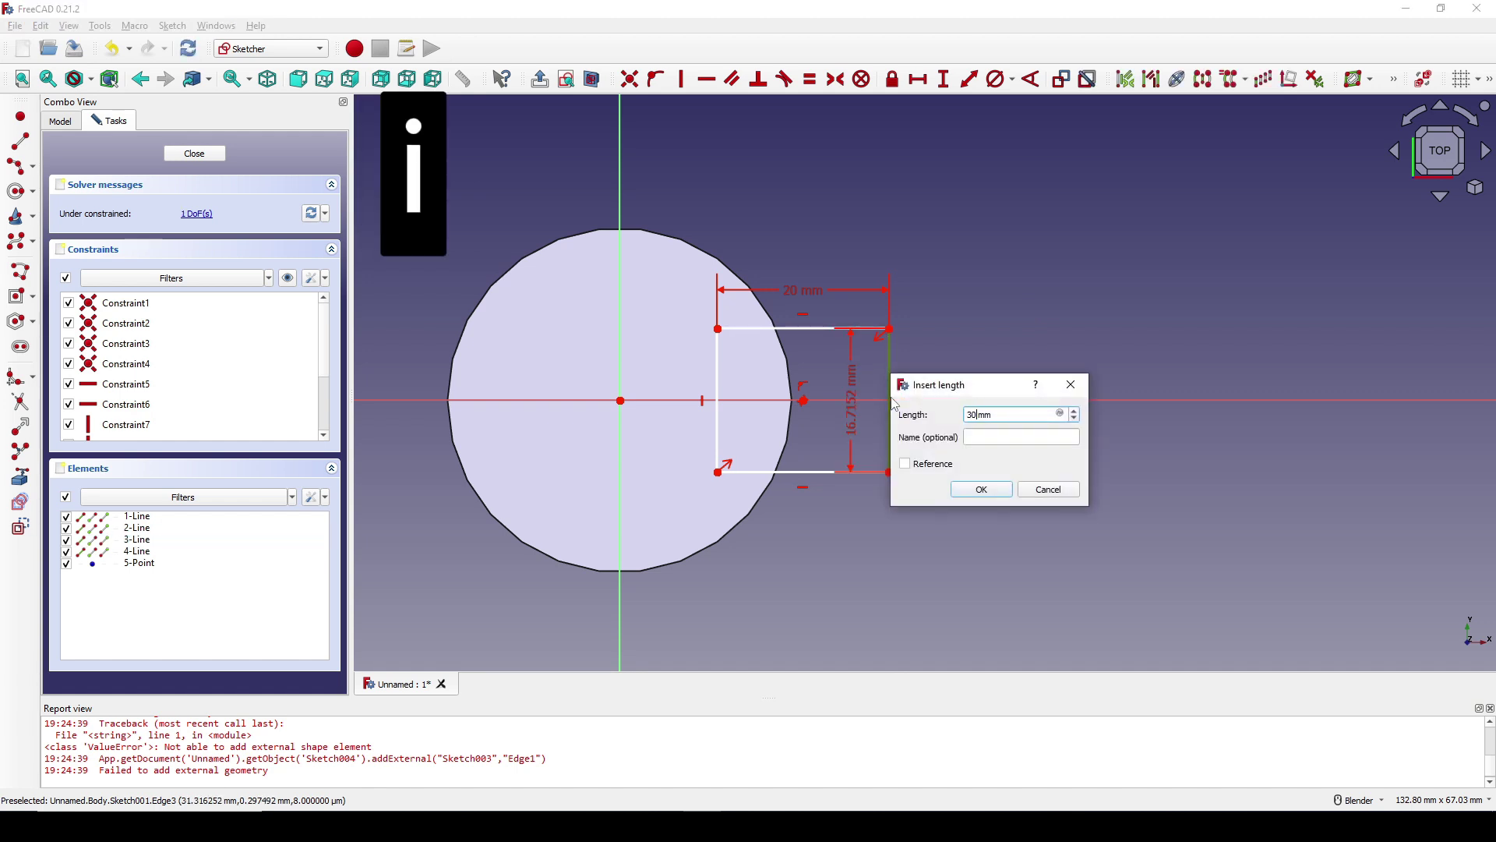
{"action": "key", "text": "Return"}
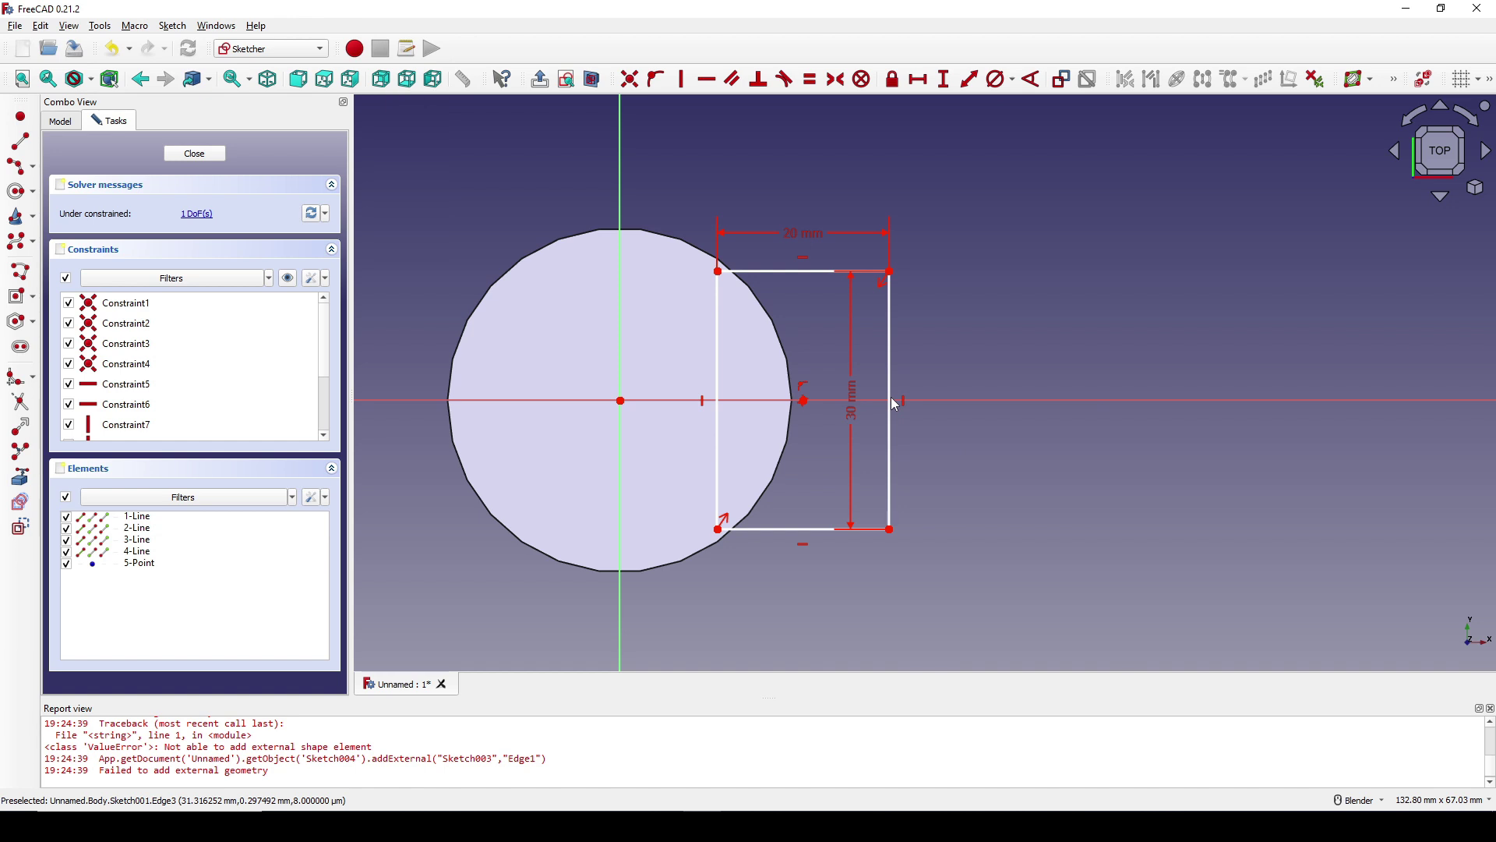
Set the rectangle's near side to a horizontal distance of 23 mm from the origin, close the sketch and clear the selection.
{"action": "left_click", "coordinate": [719, 277]}
{"action": "type", "text": "l"}
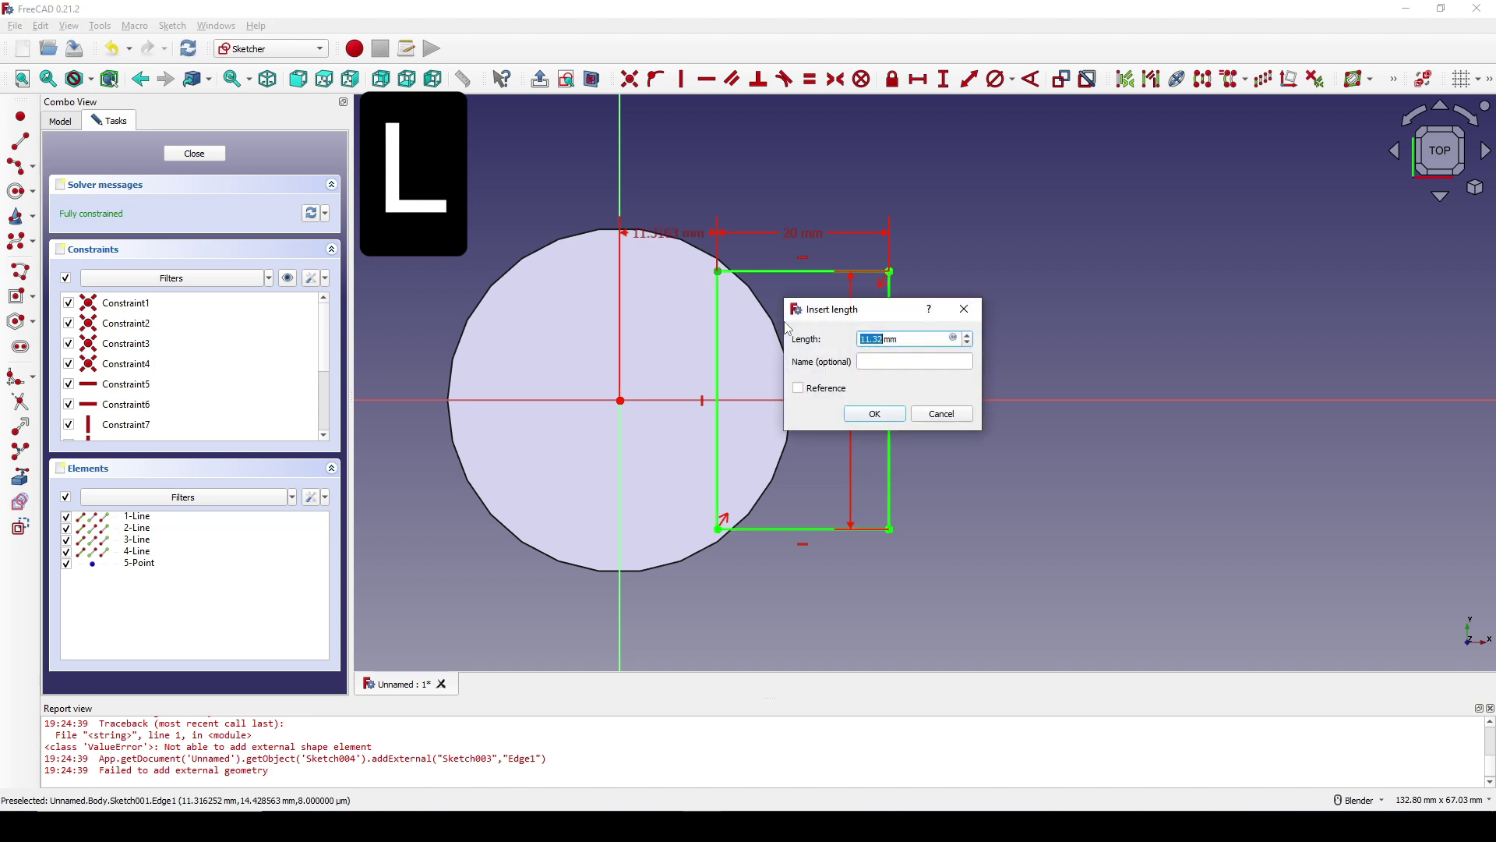
{"action": "type", "text": "23"}
{"action": "key", "text": "Return"}
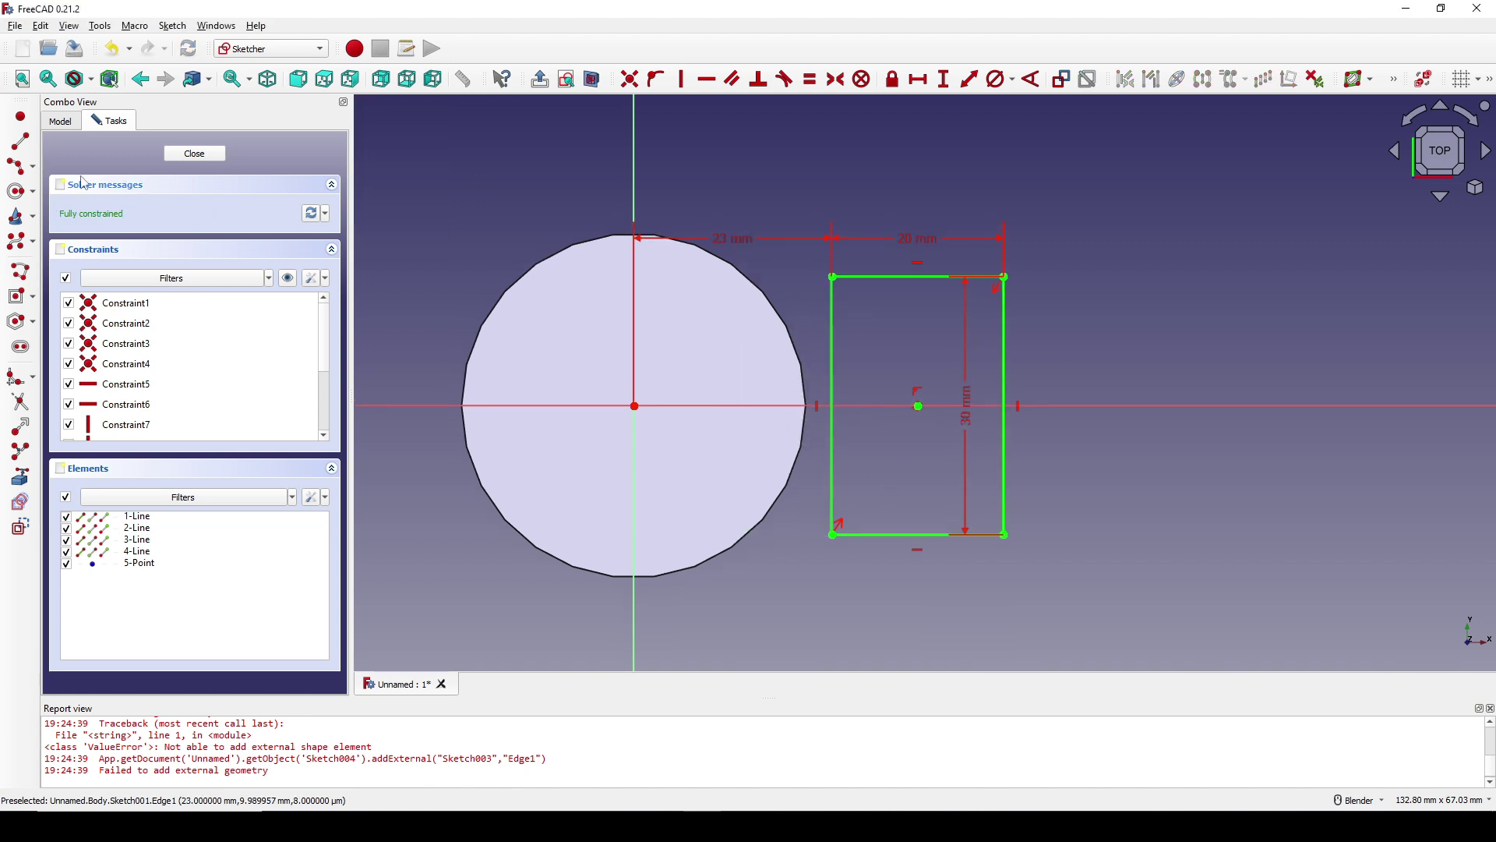
{"action": "left_click", "coordinate": [181, 158]}
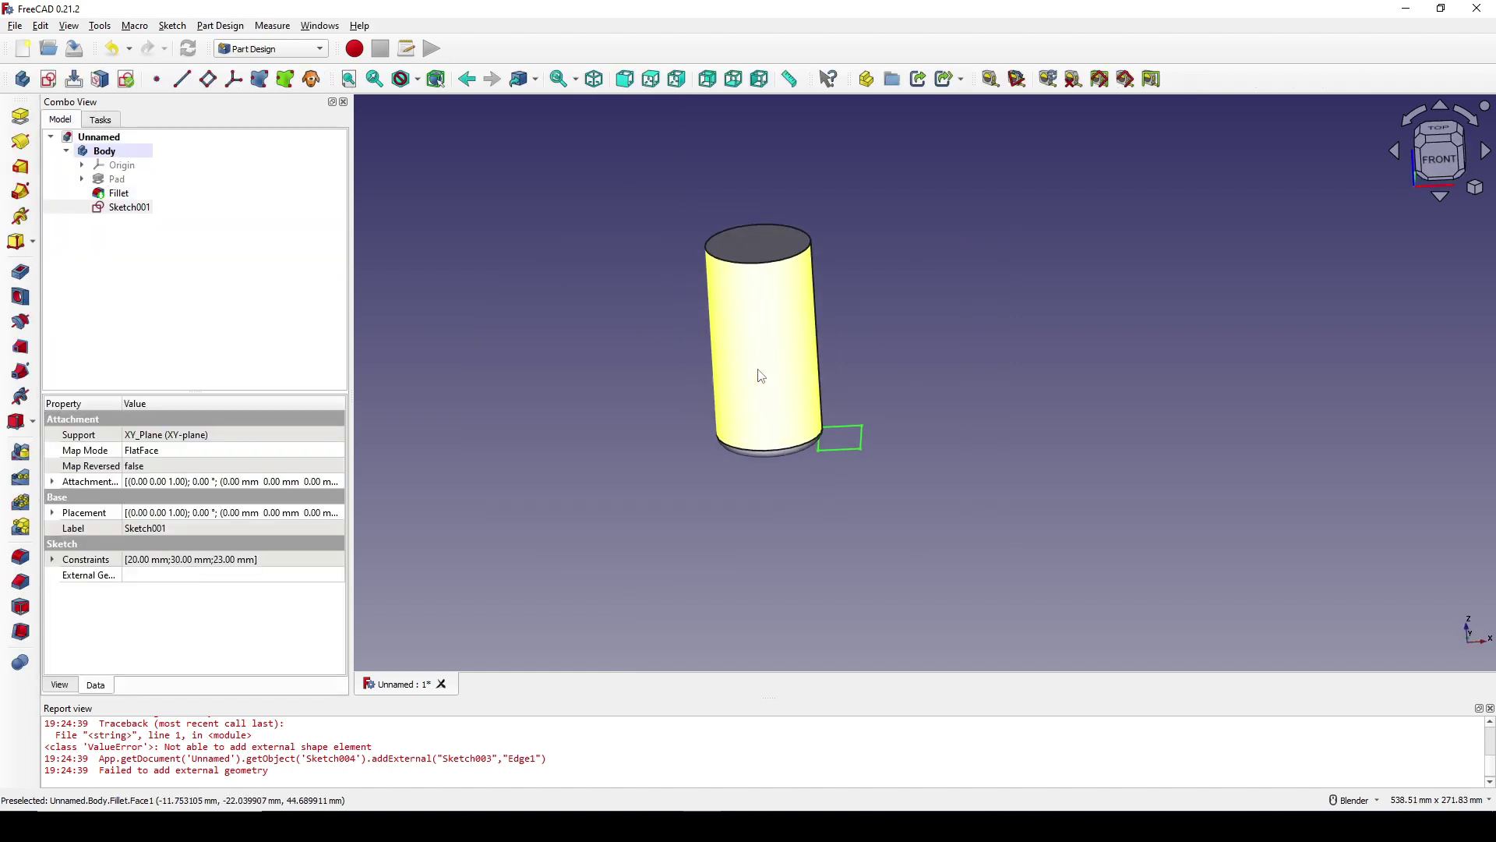
{"action": "scroll", "coordinate": [841, 407], "scroll_direction": "up", "scroll_amount": 2}
{"action": "left_click", "coordinate": [924, 339]}
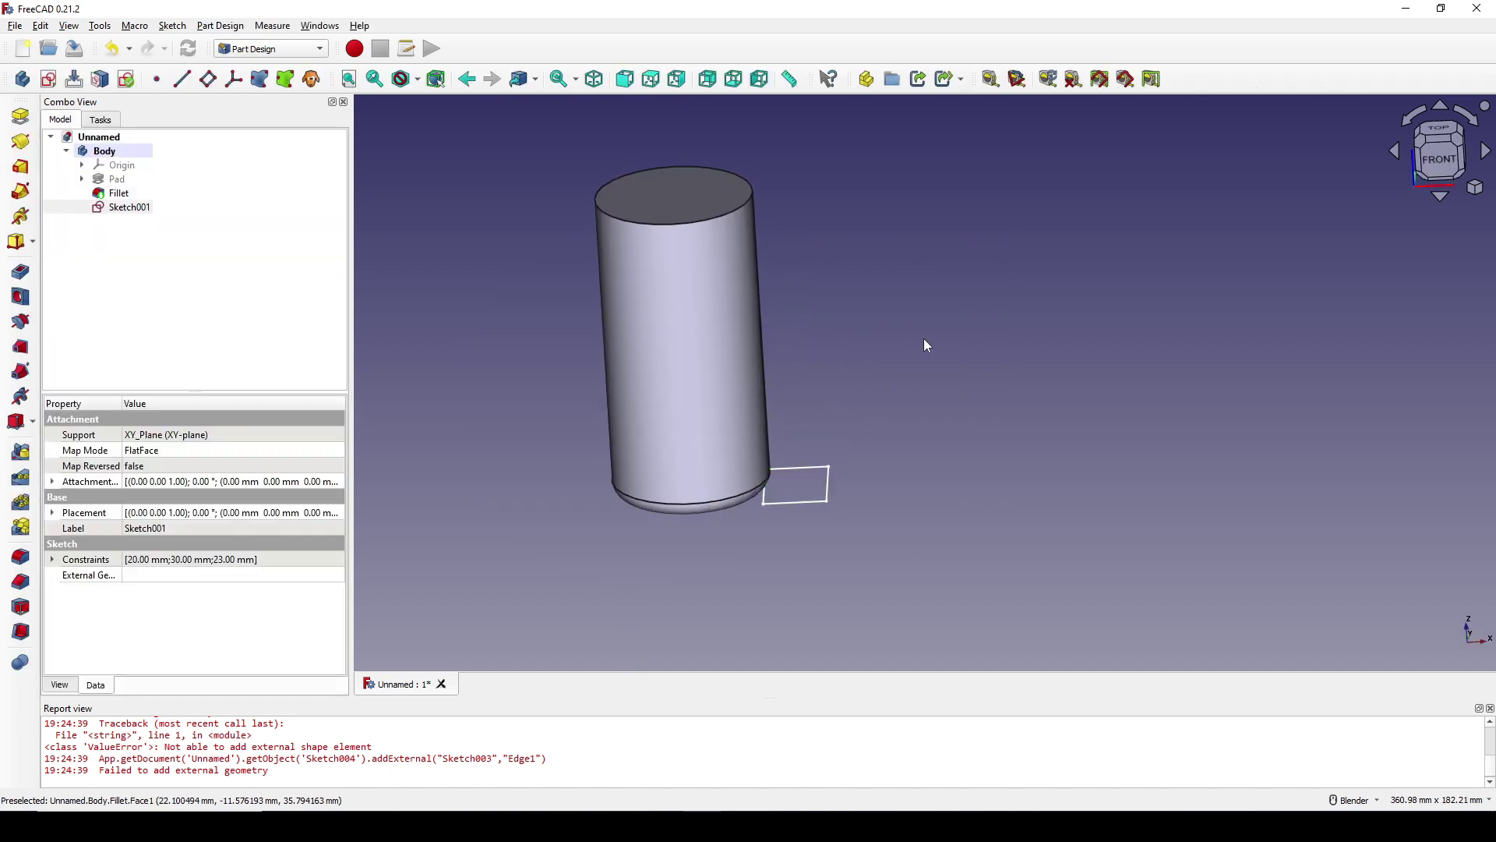
Start a new sketch on the XZ plane and bring in the rectangle sketch's edge as external geometry.
{"action": "left_click", "coordinate": [47, 81]}
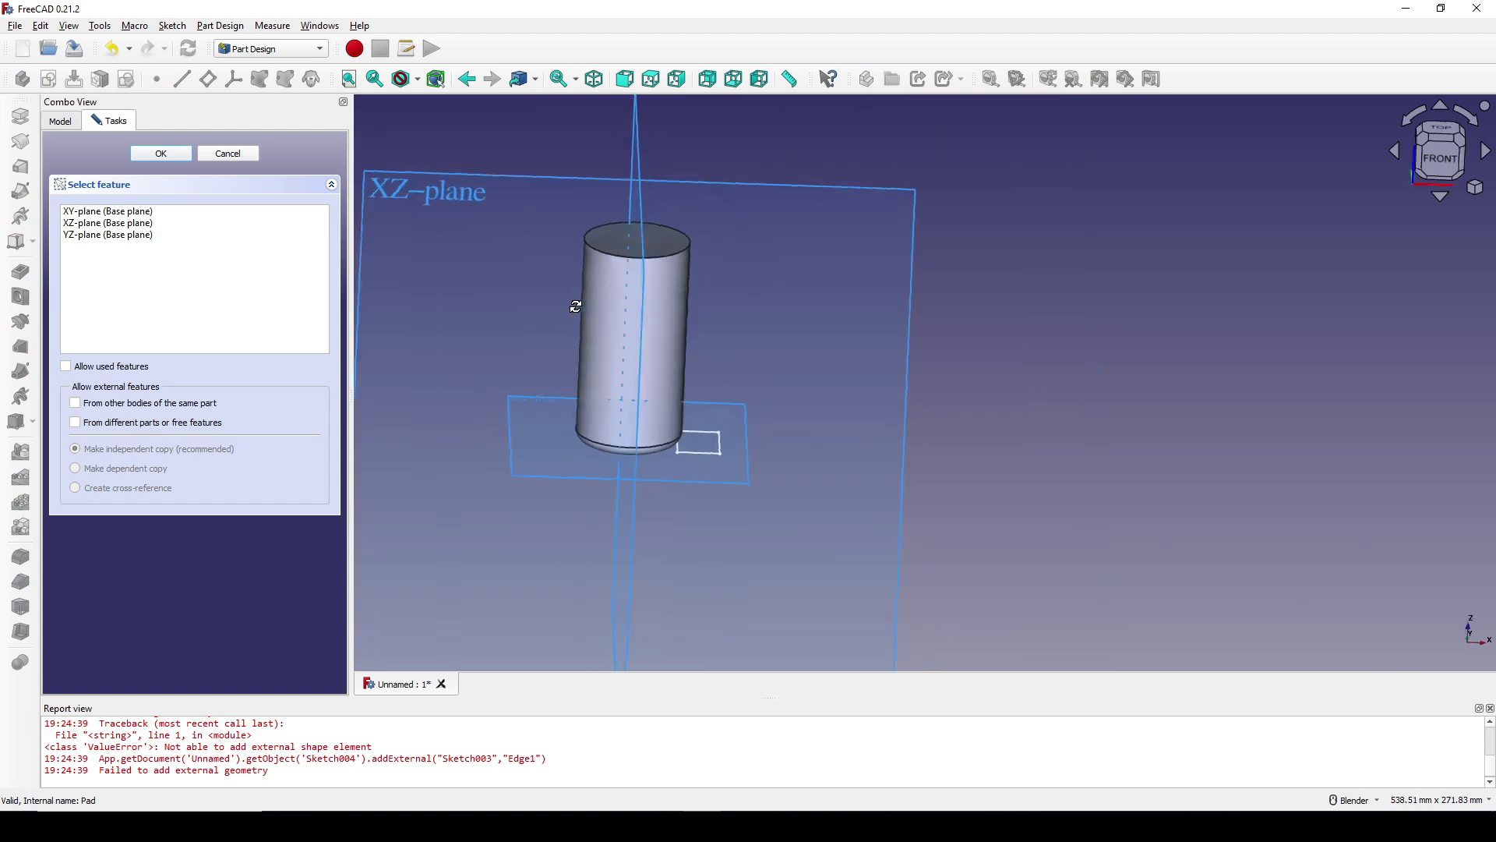
{"action": "left_click", "coordinate": [440, 200]}
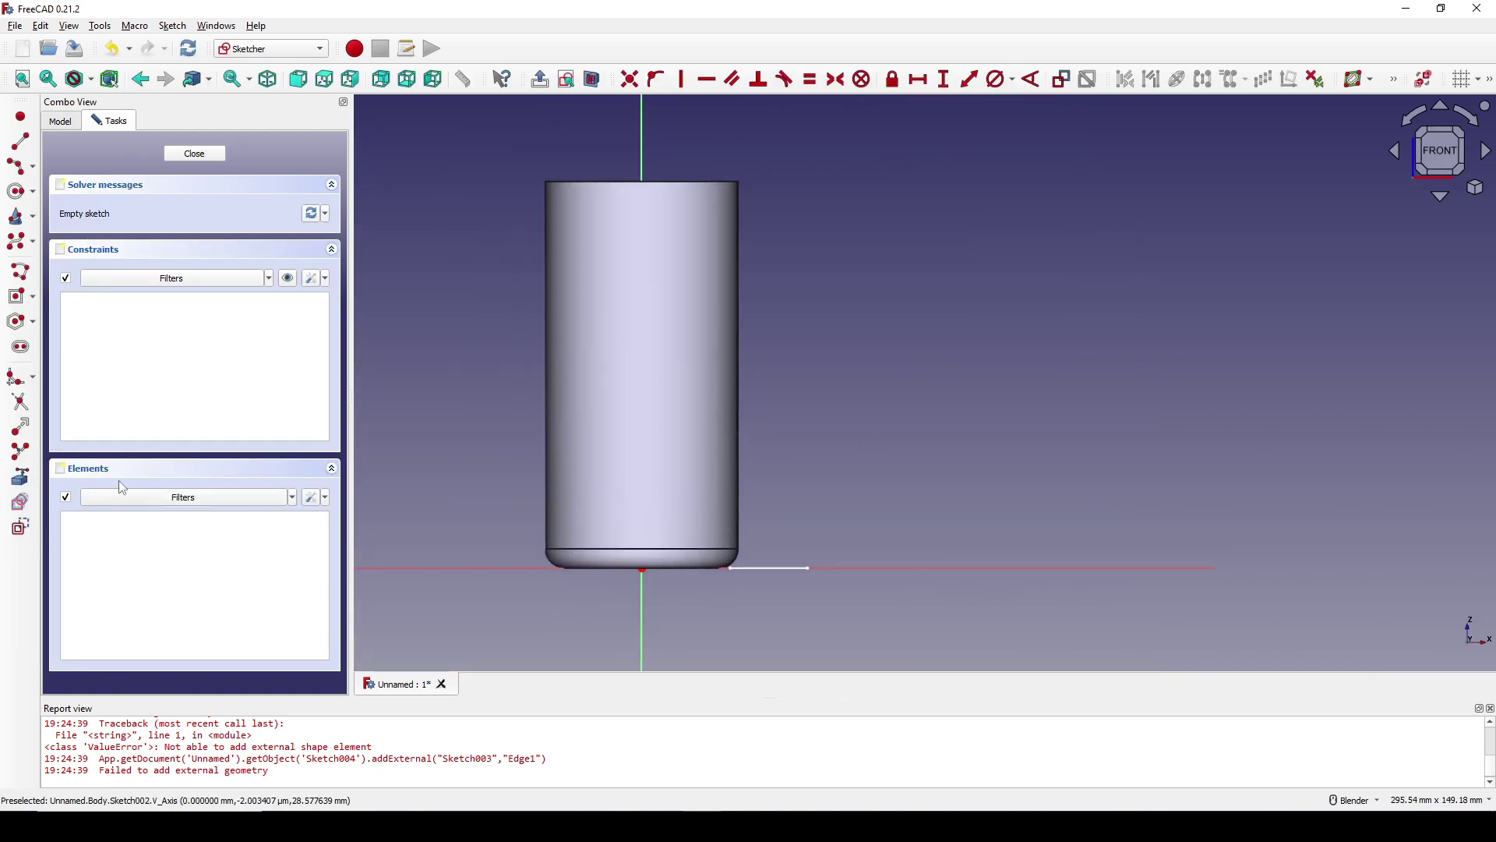
{"action": "left_click", "coordinate": [20, 477]}
{"action": "left_click", "coordinate": [772, 568]}
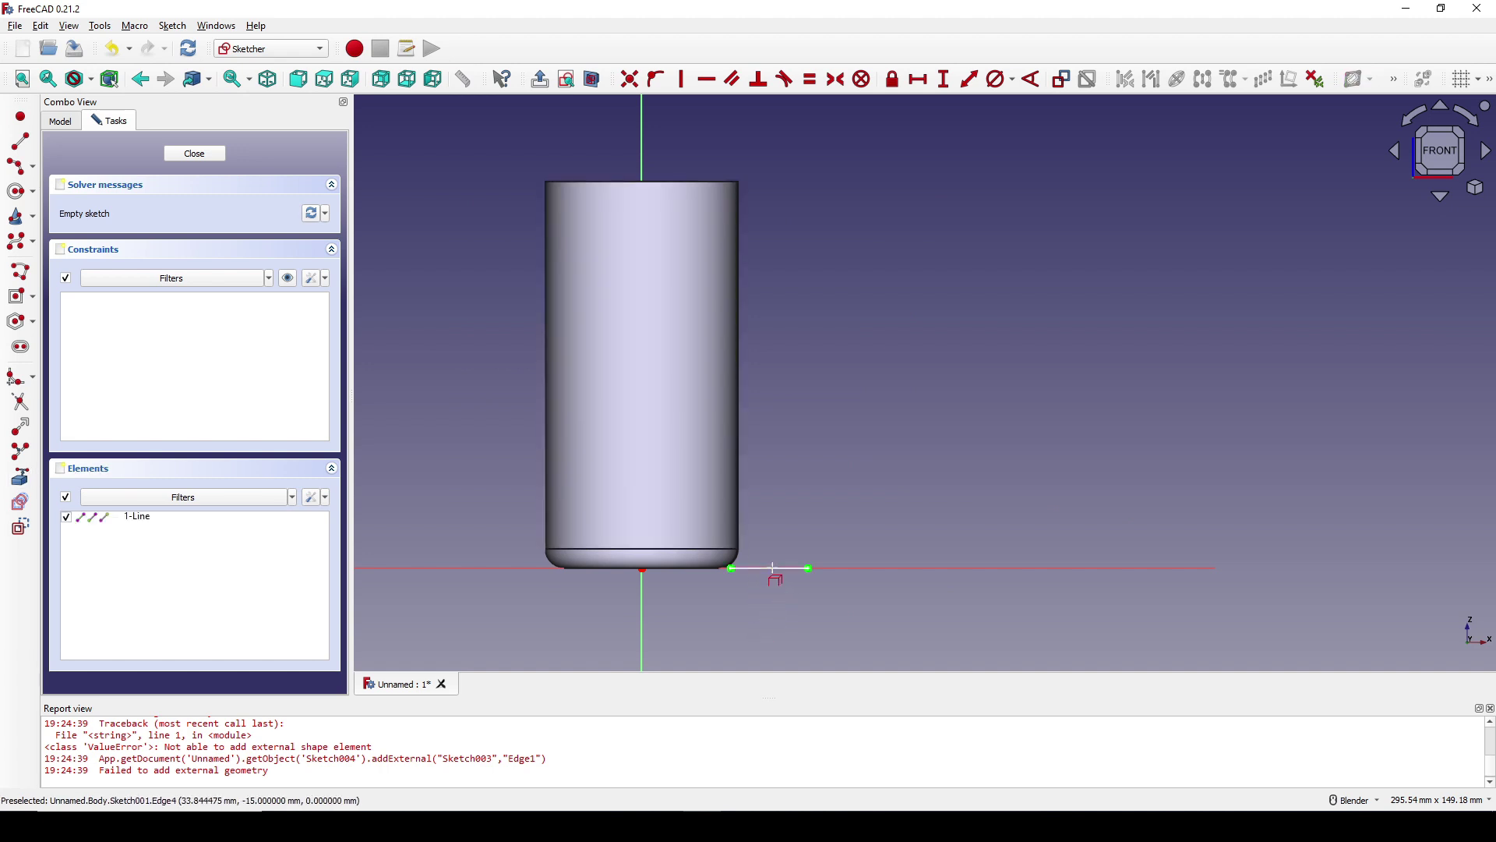
{"action": "scroll", "coordinate": [835, 461], "scroll_direction": "up", "scroll_amount": 2}
{"action": "scroll", "coordinate": [838, 460], "scroll_direction": "down", "scroll_amount": 2}
{"action": "middle_click_drag", "start_coordinate": [837, 457], "coordinate": [801, 467], "text": "shift"}
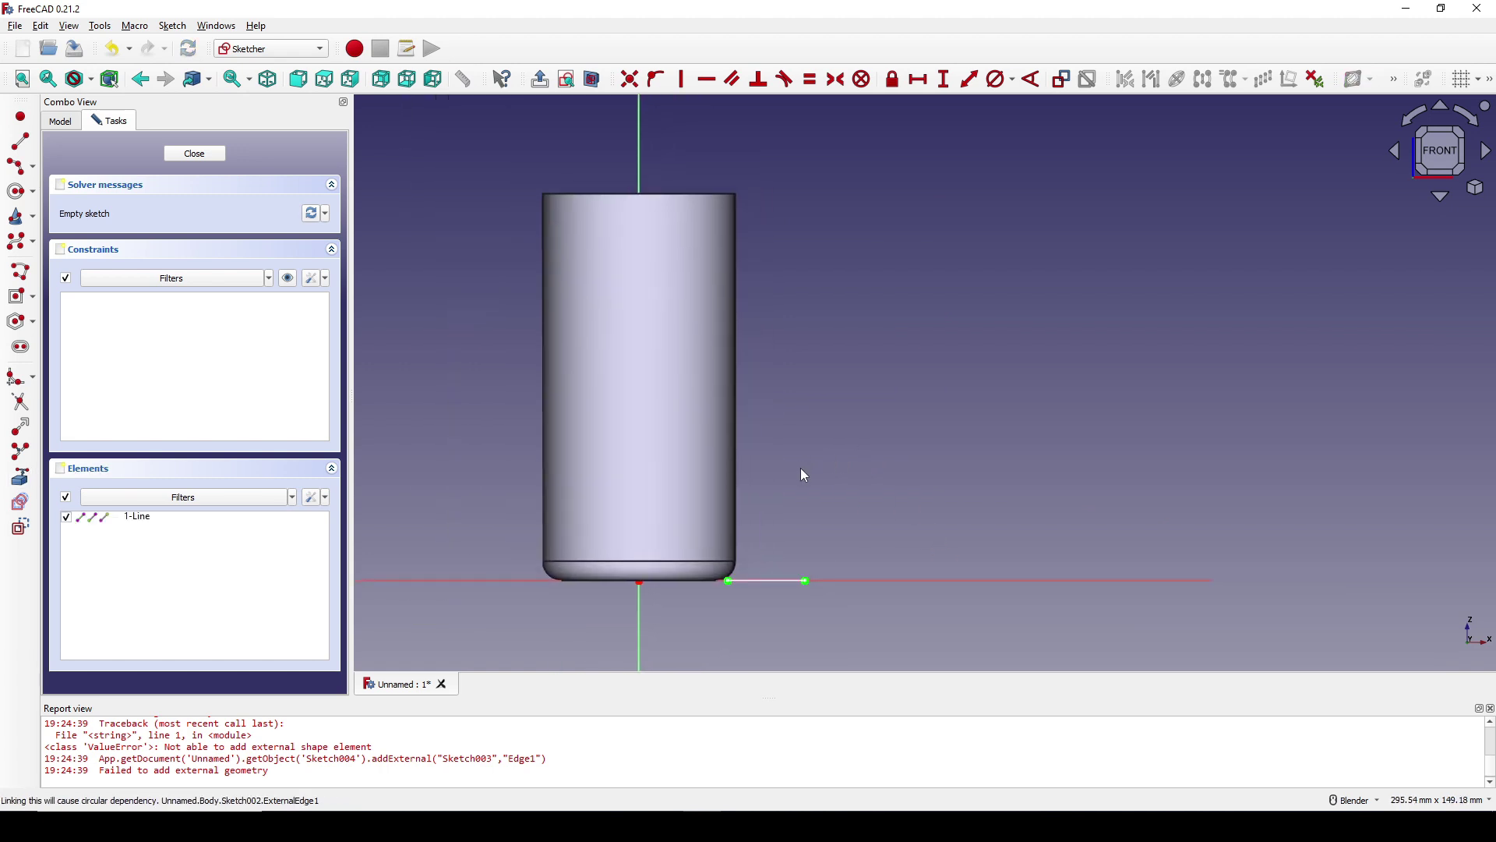
Draw a vertical line about 80 mm long up from the external edge and continue it with an arc curving away from the cylinder.
{"action": "left_click", "coordinate": [20, 141]}
{"action": "left_click", "coordinate": [768, 580]}
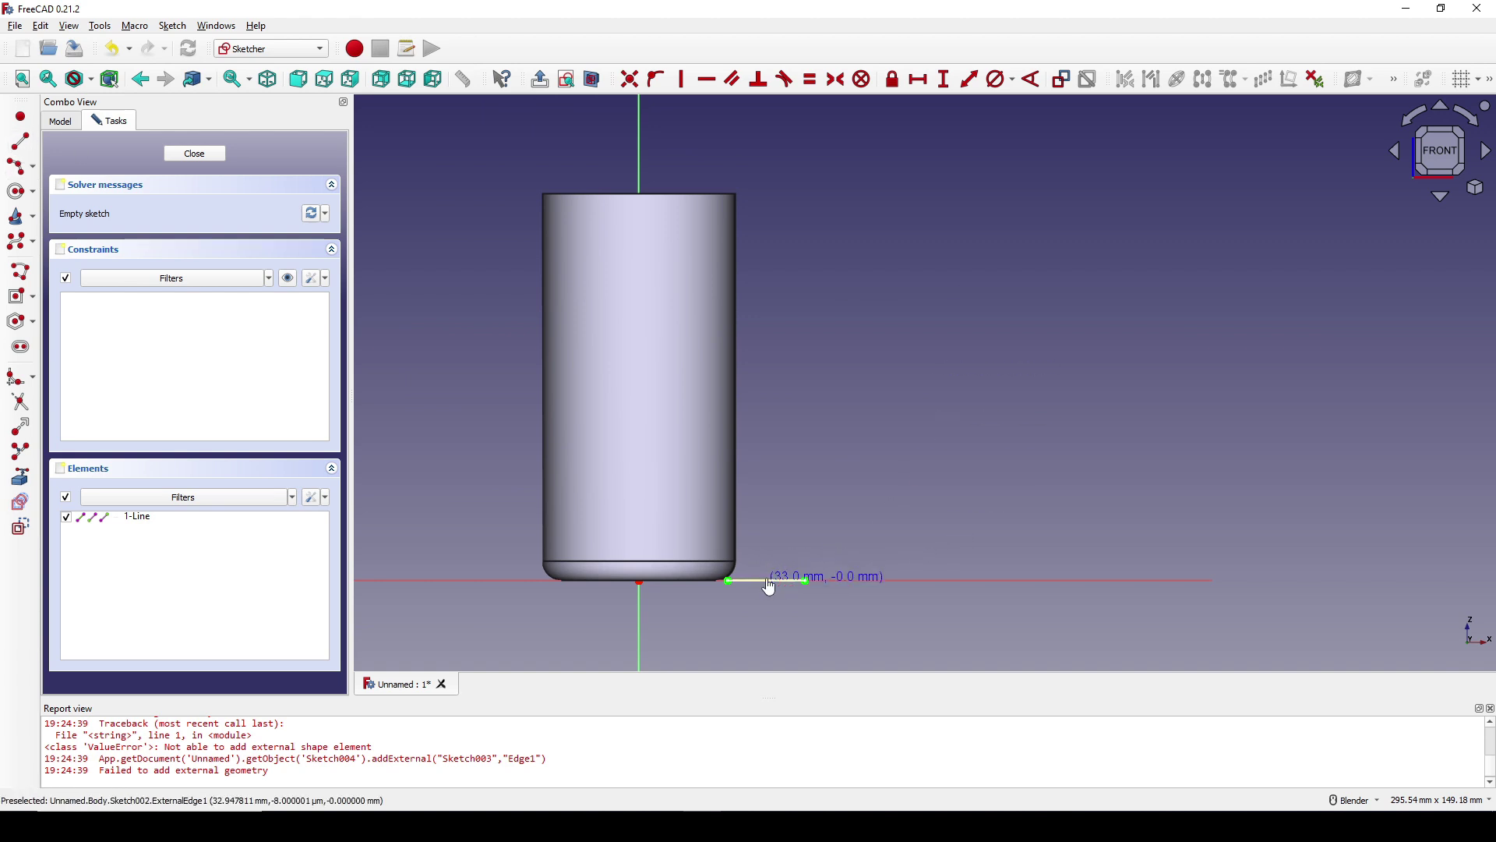
{"action": "left_click", "coordinate": [767, 270]}
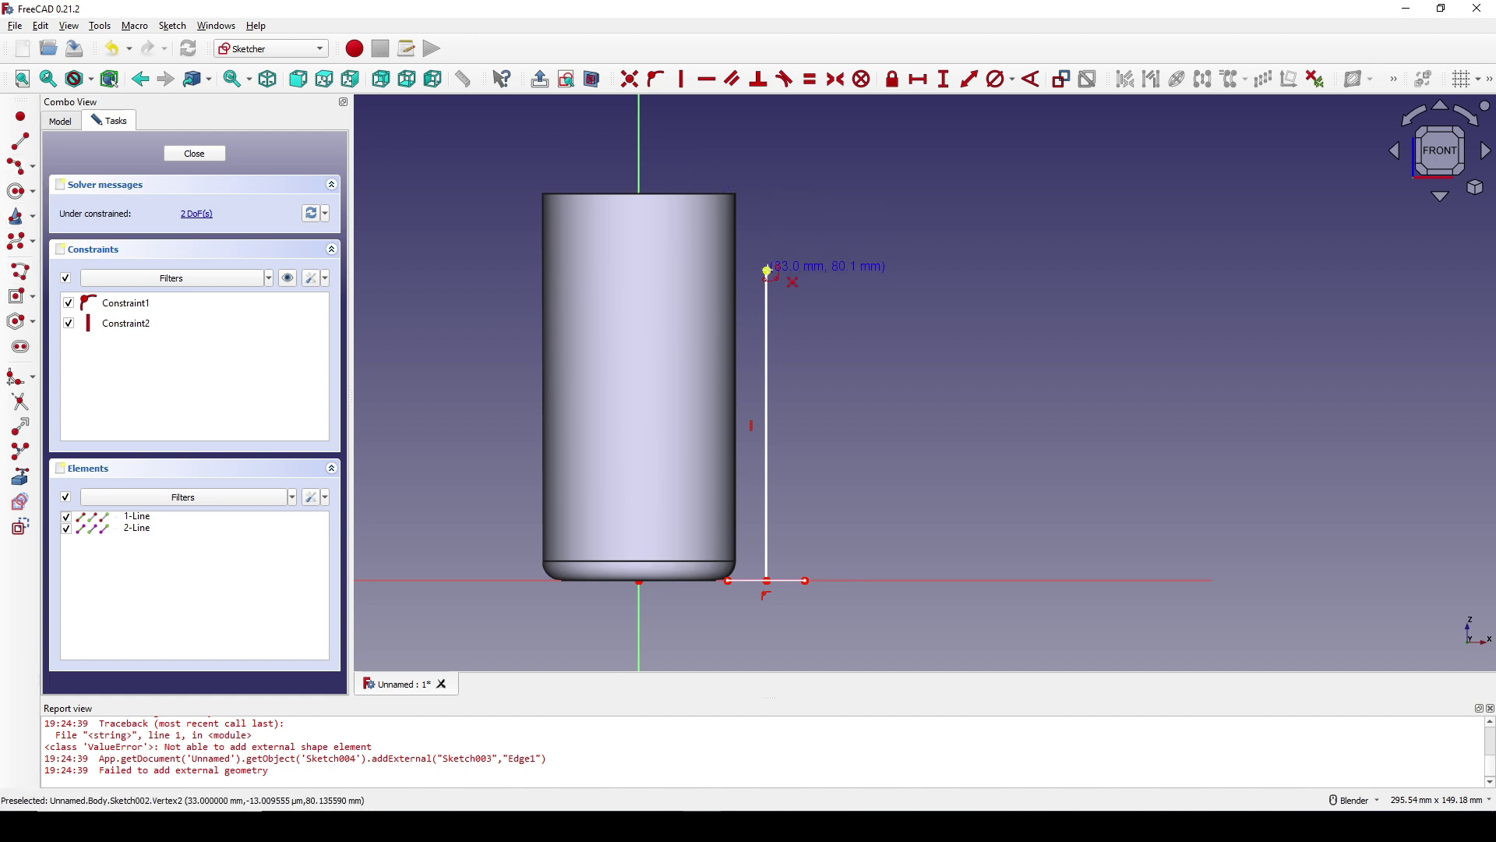
{"action": "left_click", "coordinate": [768, 270]}
{"action": "key", "text": "m"}
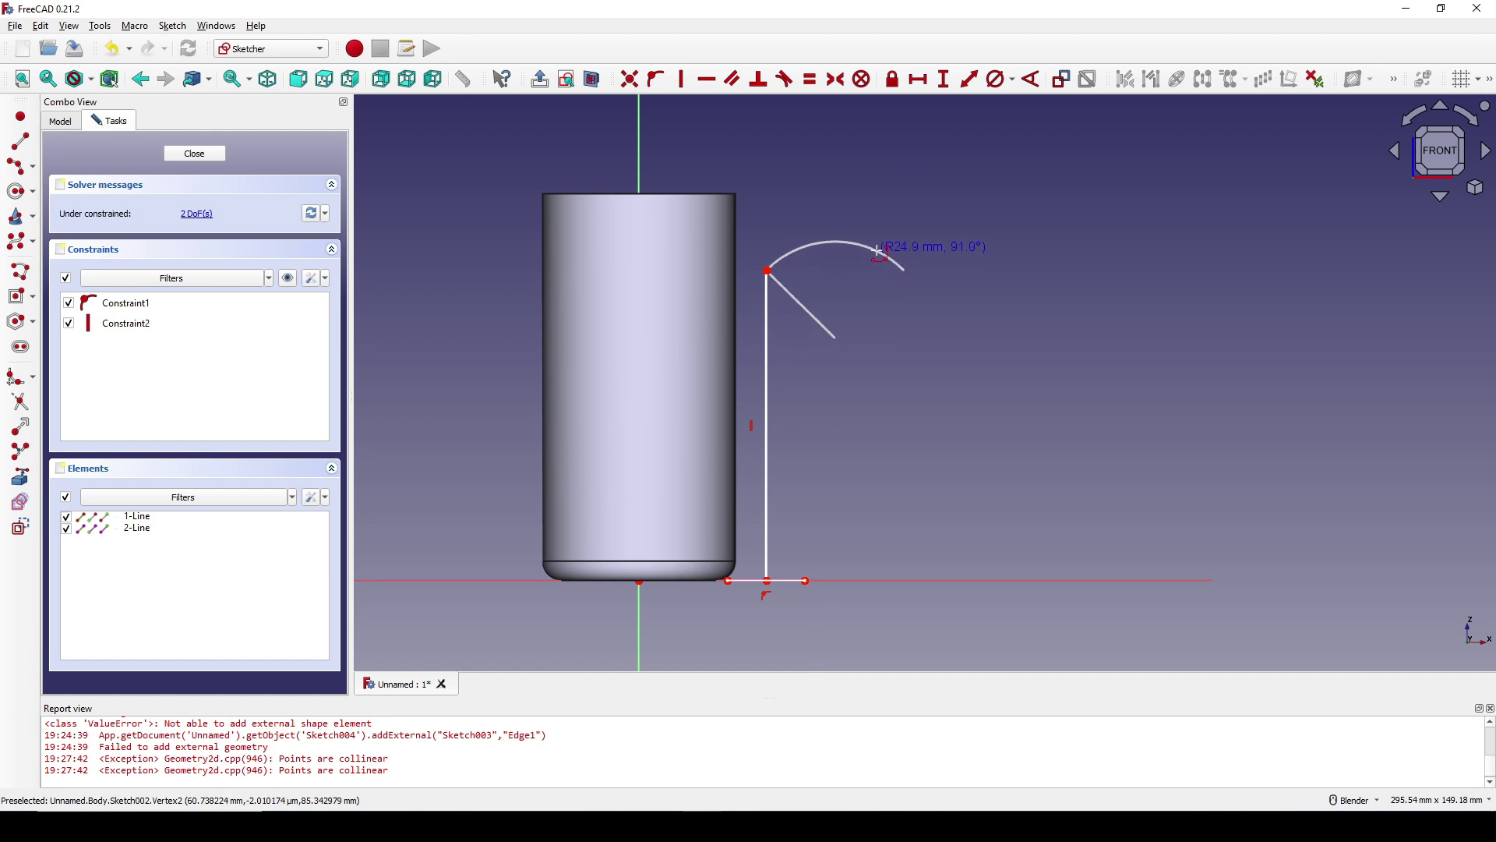
{"action": "left_click", "coordinate": [897, 267]}
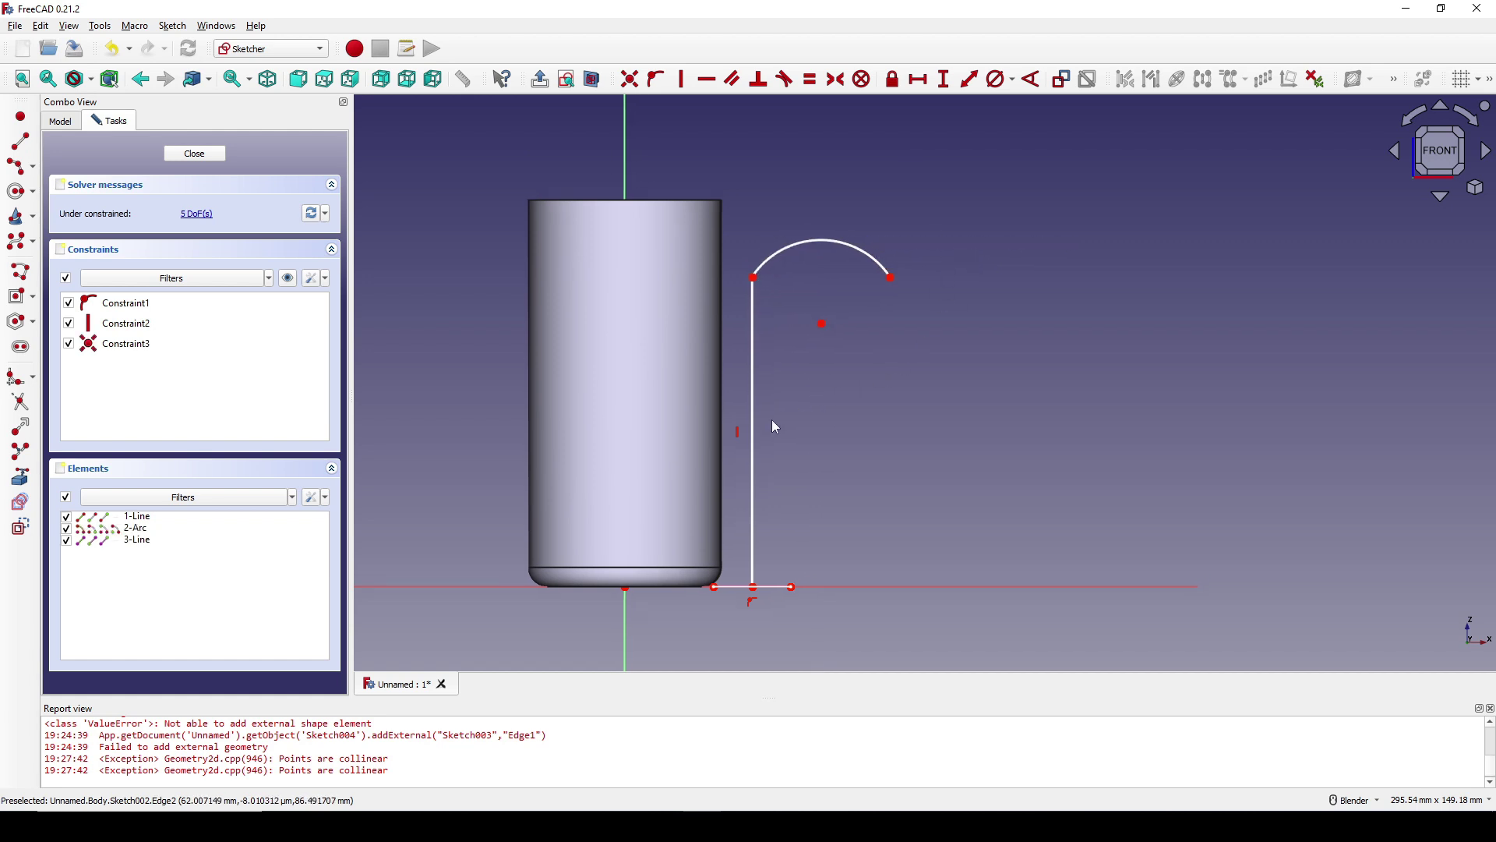
Centre the vertical line on the external edge with a symmetry constraint between the edge's two endpoints.
{"action": "left_click", "coordinate": [714, 587]}
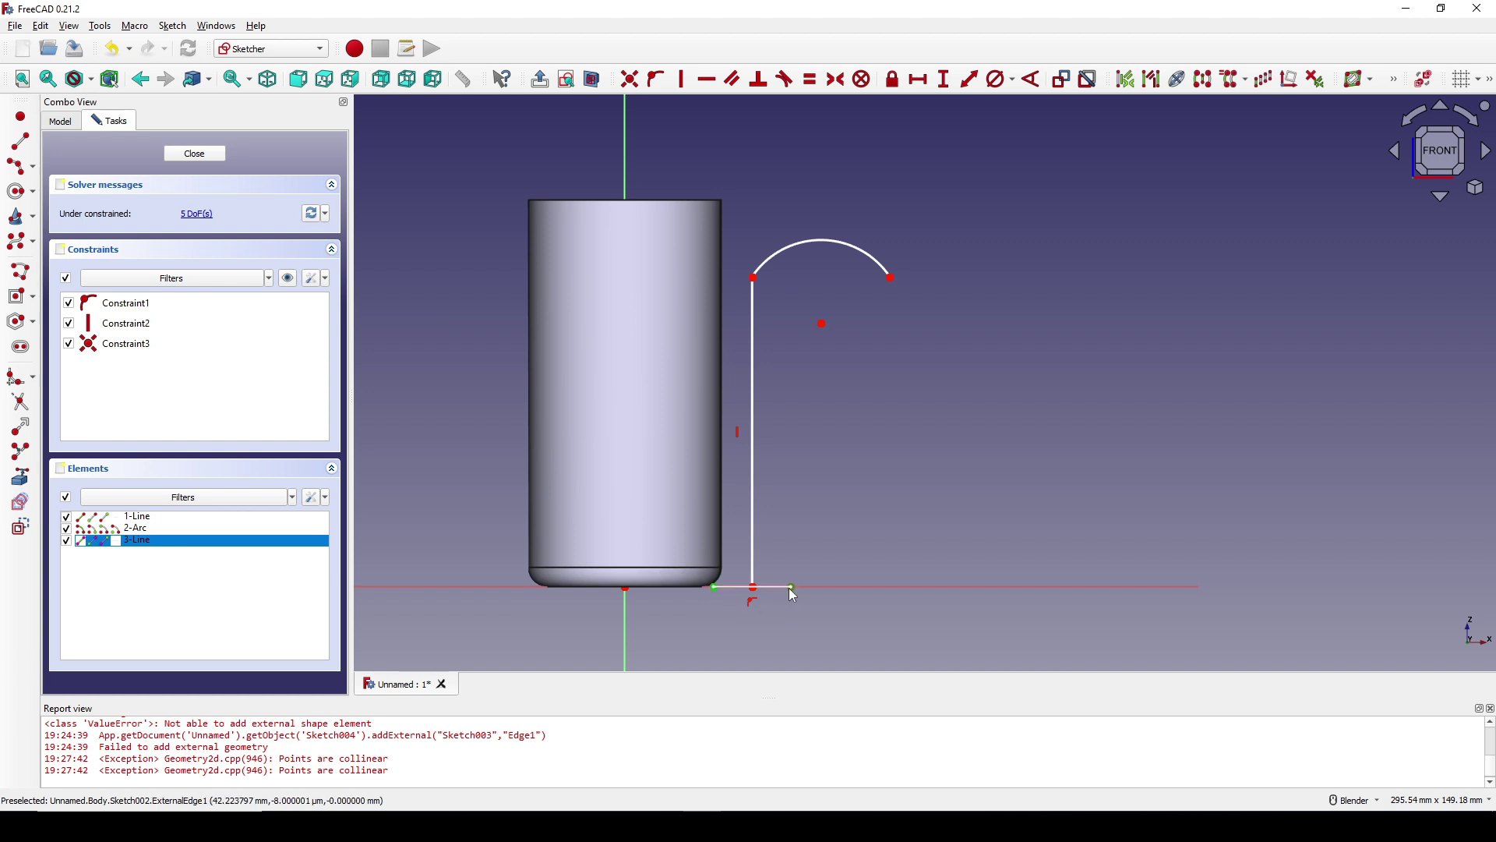
{"action": "left_click", "coordinate": [756, 500]}
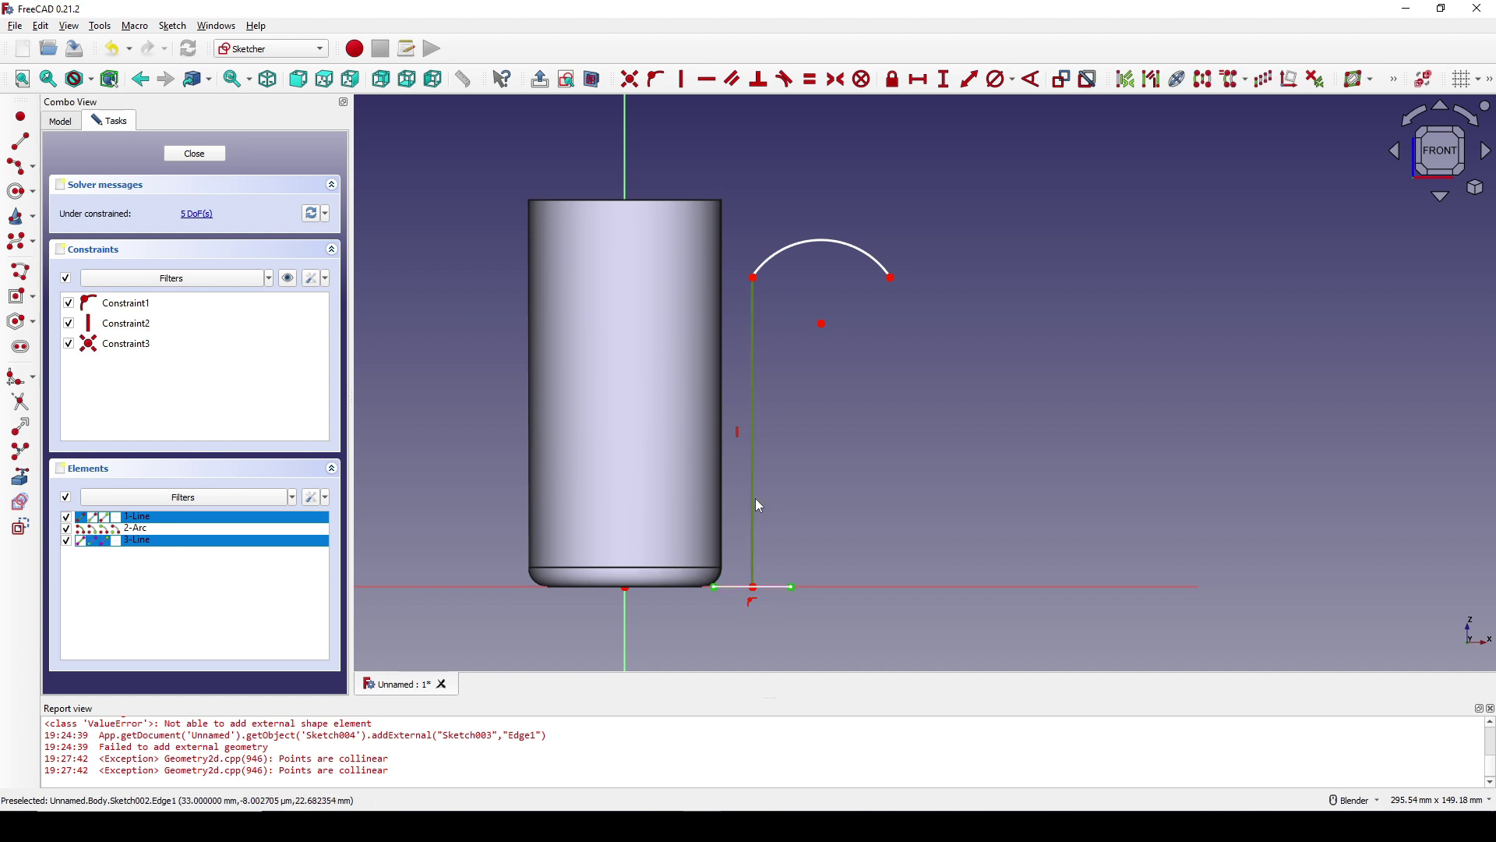
{"action": "key", "text": "s"}
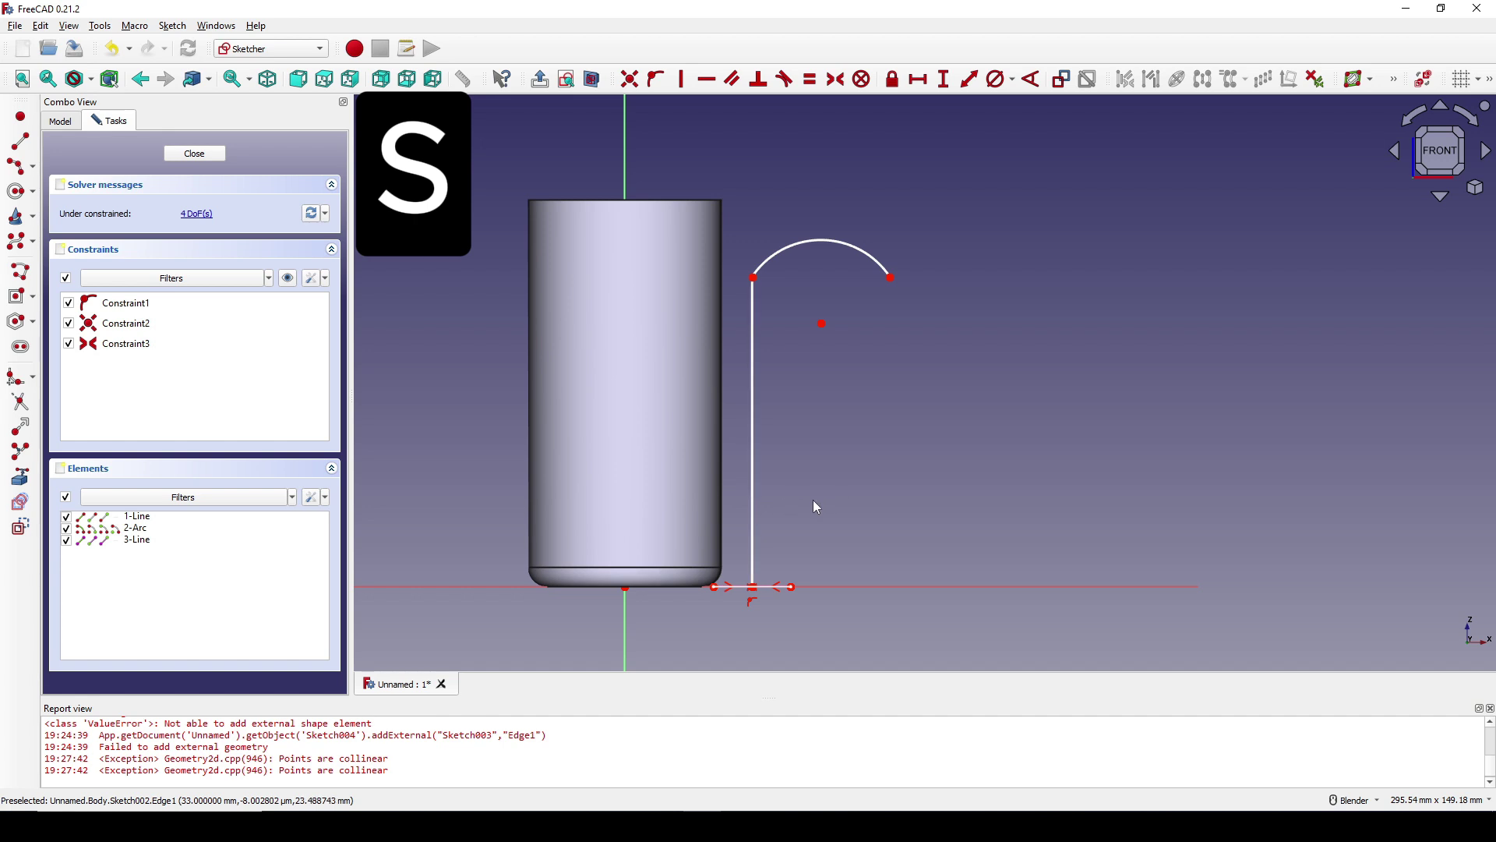
Align the arc's two endpoints and centre horizontally to make it a semicircle.
{"action": "scroll", "coordinate": [801, 511], "scroll_direction": "up", "scroll_amount": 2}
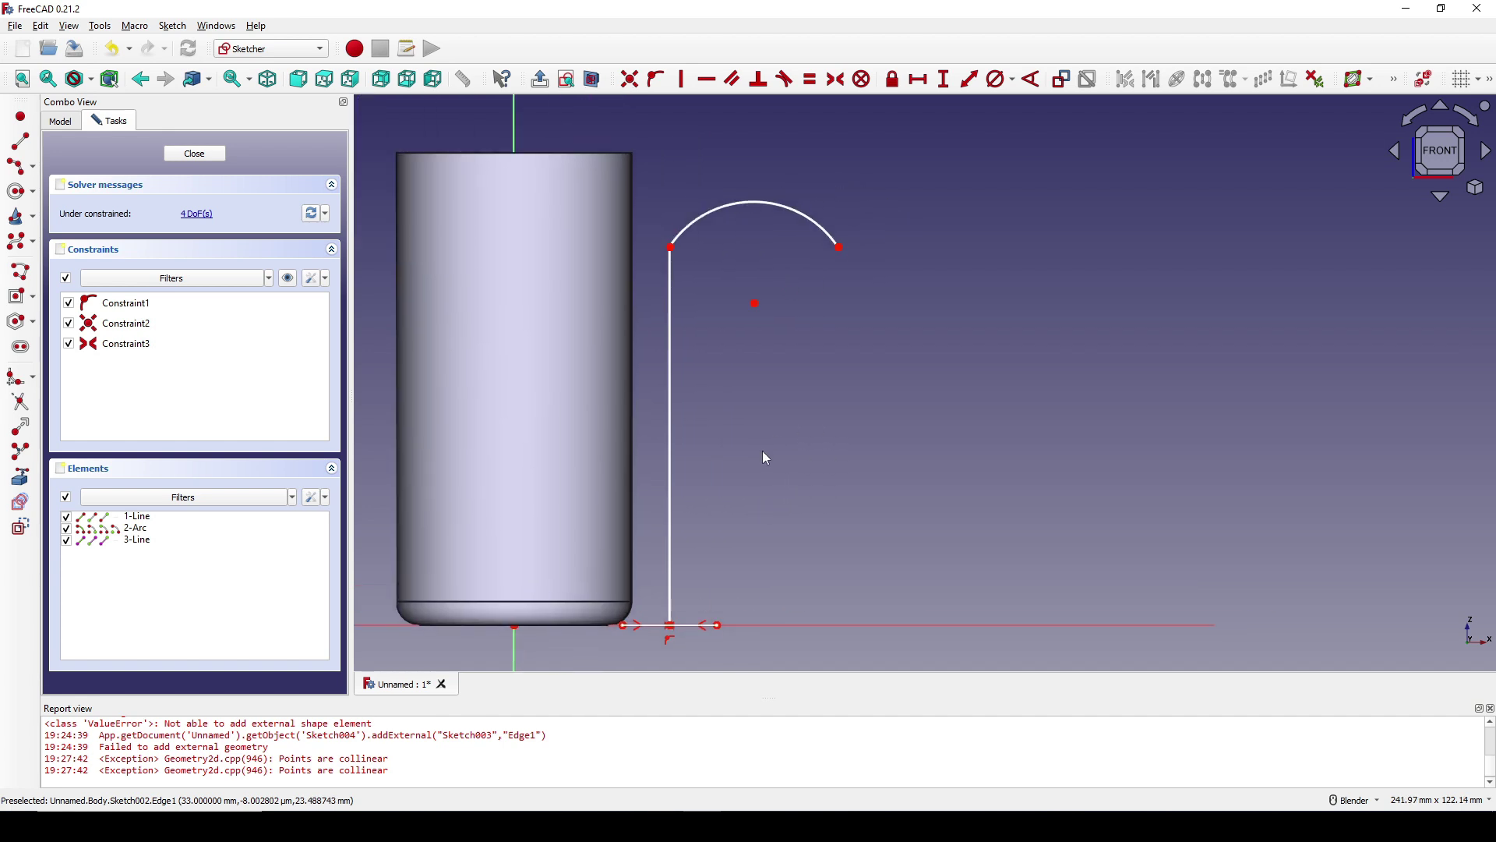
{"action": "left_click", "coordinate": [671, 247]}
{"action": "left_click", "coordinate": [755, 303]}
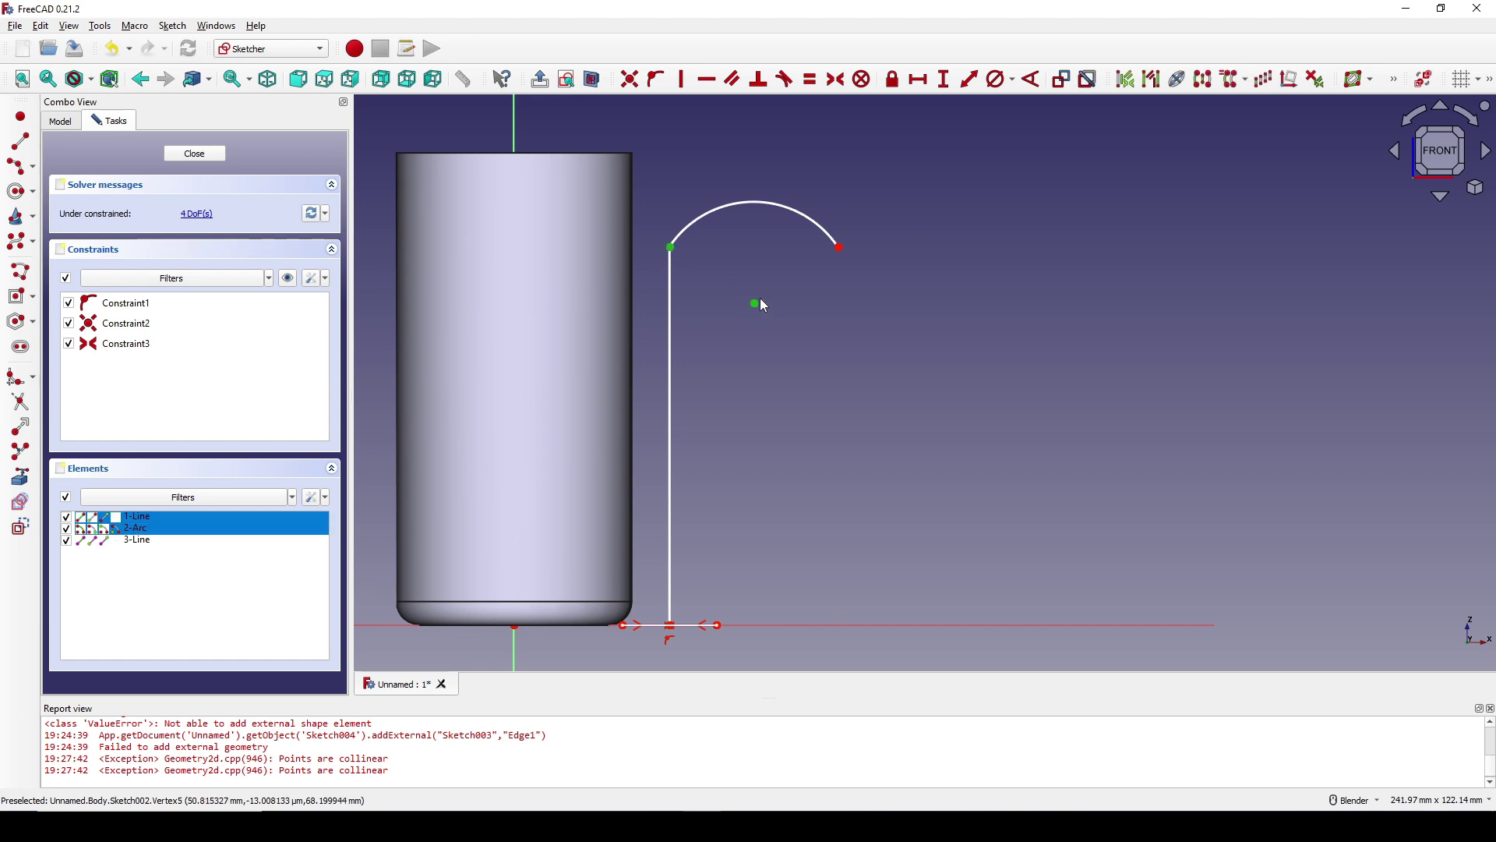
{"action": "left_click", "coordinate": [839, 250]}
{"action": "key", "text": "h"}
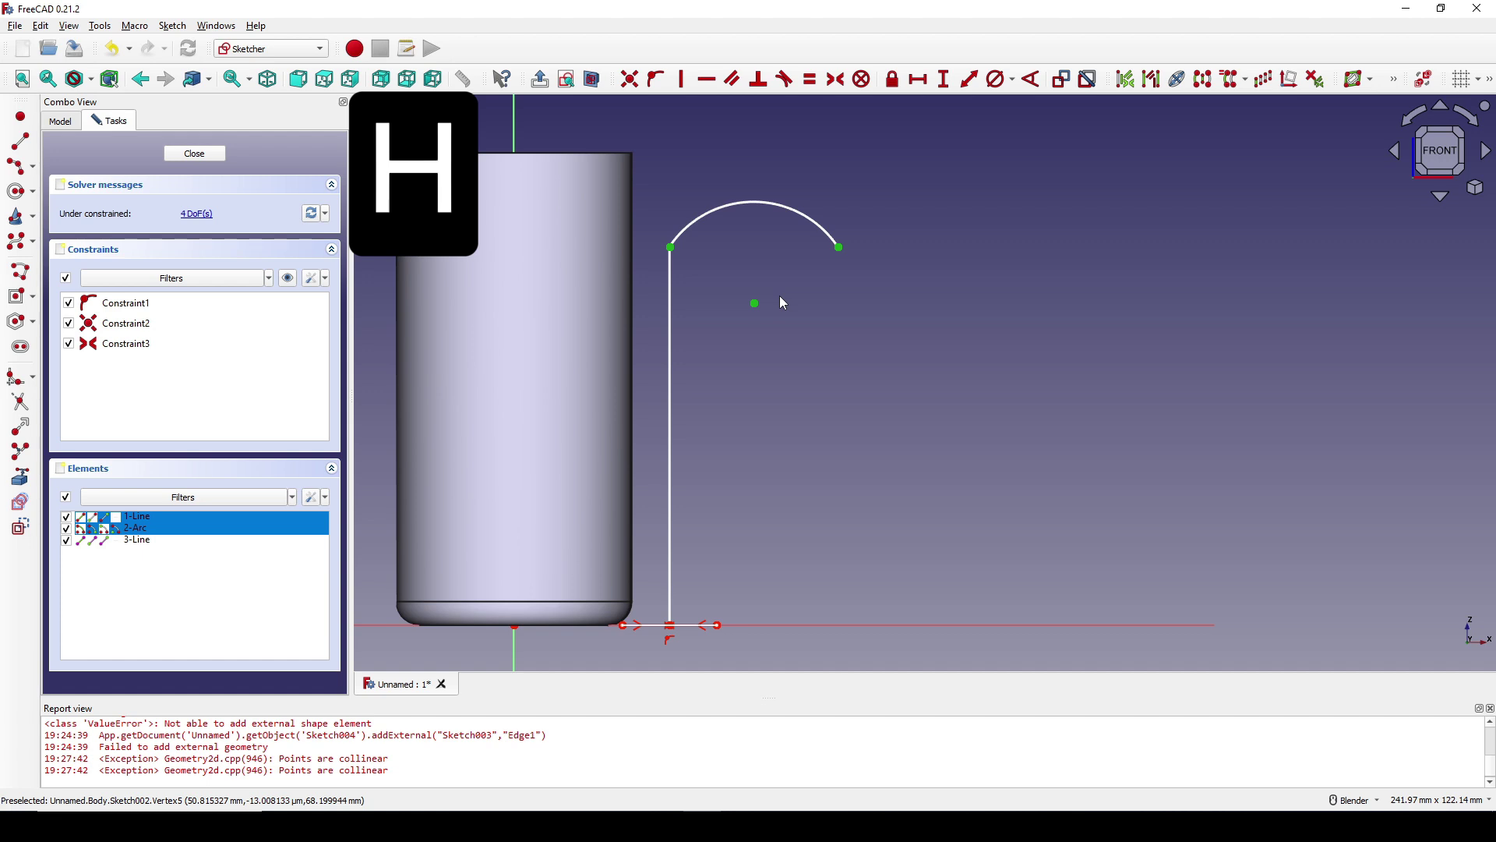
Constrain the vertical line beside the cylinder to a length of 50 mm.
{"action": "left_click", "coordinate": [671, 376]}
{"action": "type", "text": "i"}
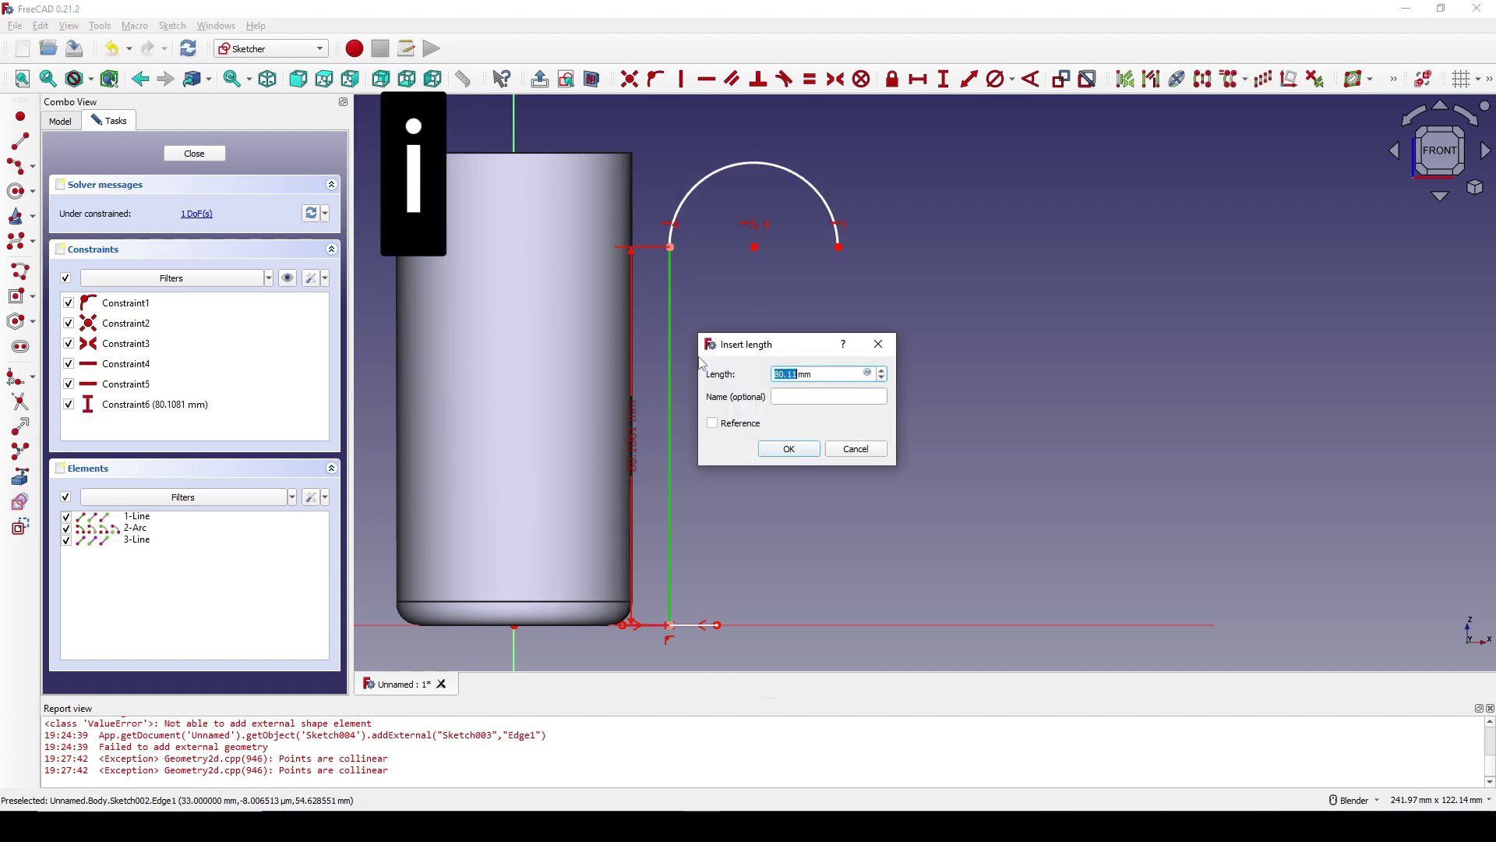
{"action": "type", "text": "50"}
{"action": "key", "text": "Return"}
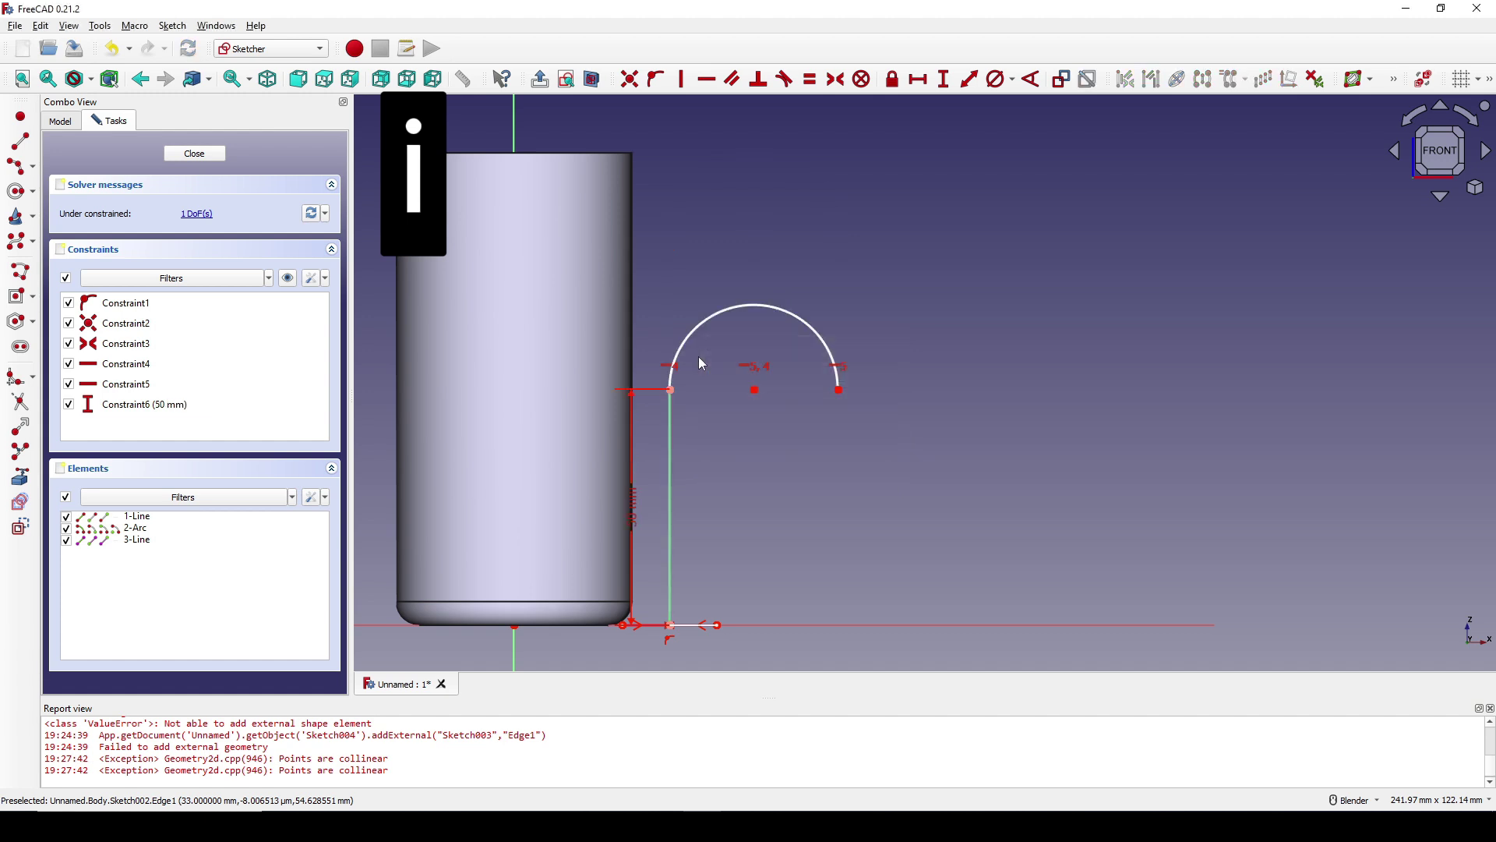
Constrain the arc's radius to 20 mm and close the path sketch.
{"action": "middle_click_drag", "start_coordinate": [721, 413], "coordinate": [725, 392], "text": "shift"}
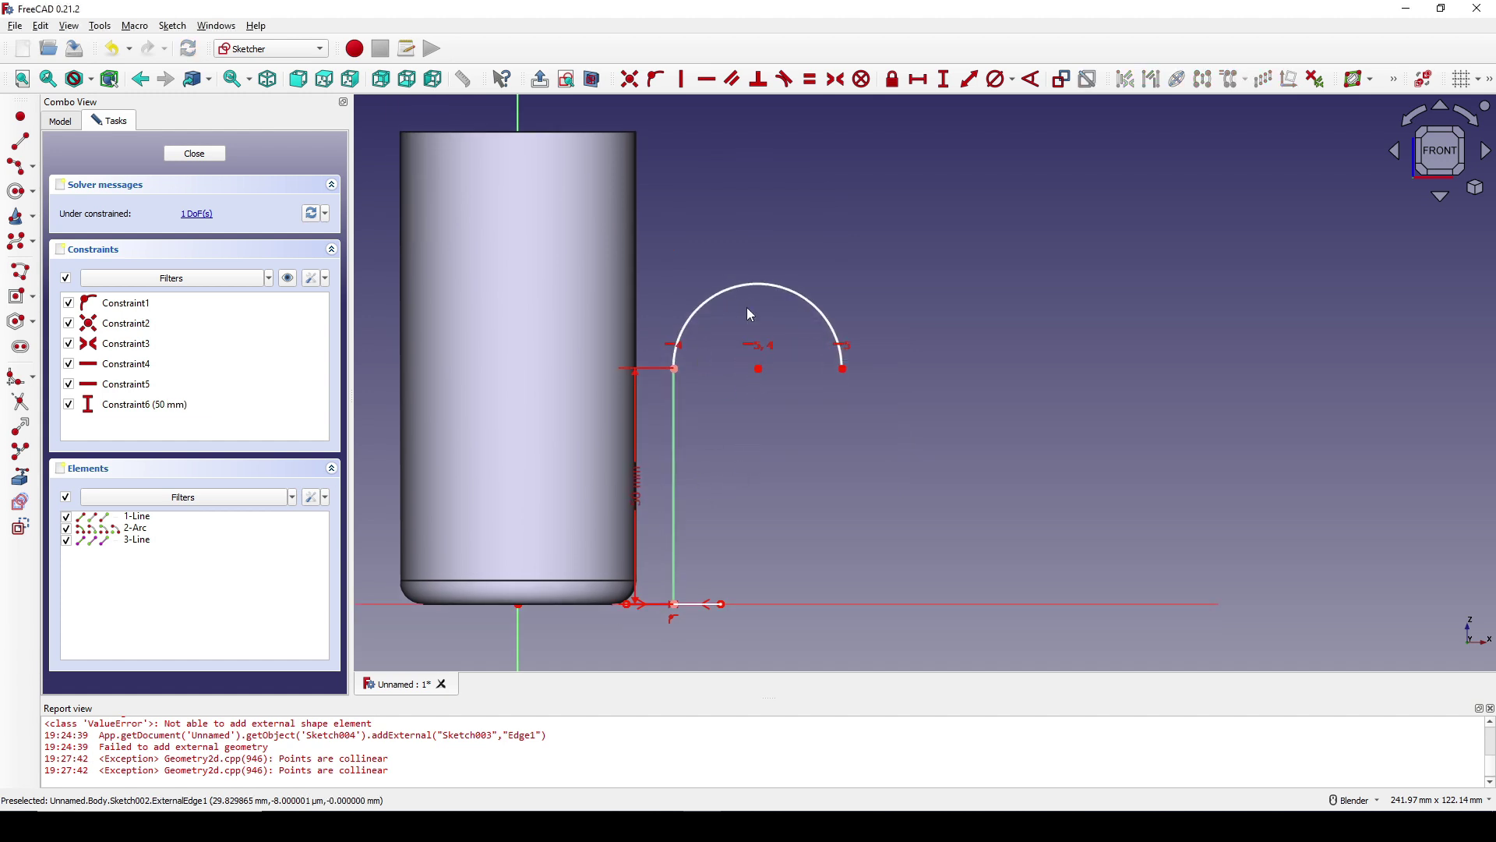
{"action": "left_click", "coordinate": [753, 290]}
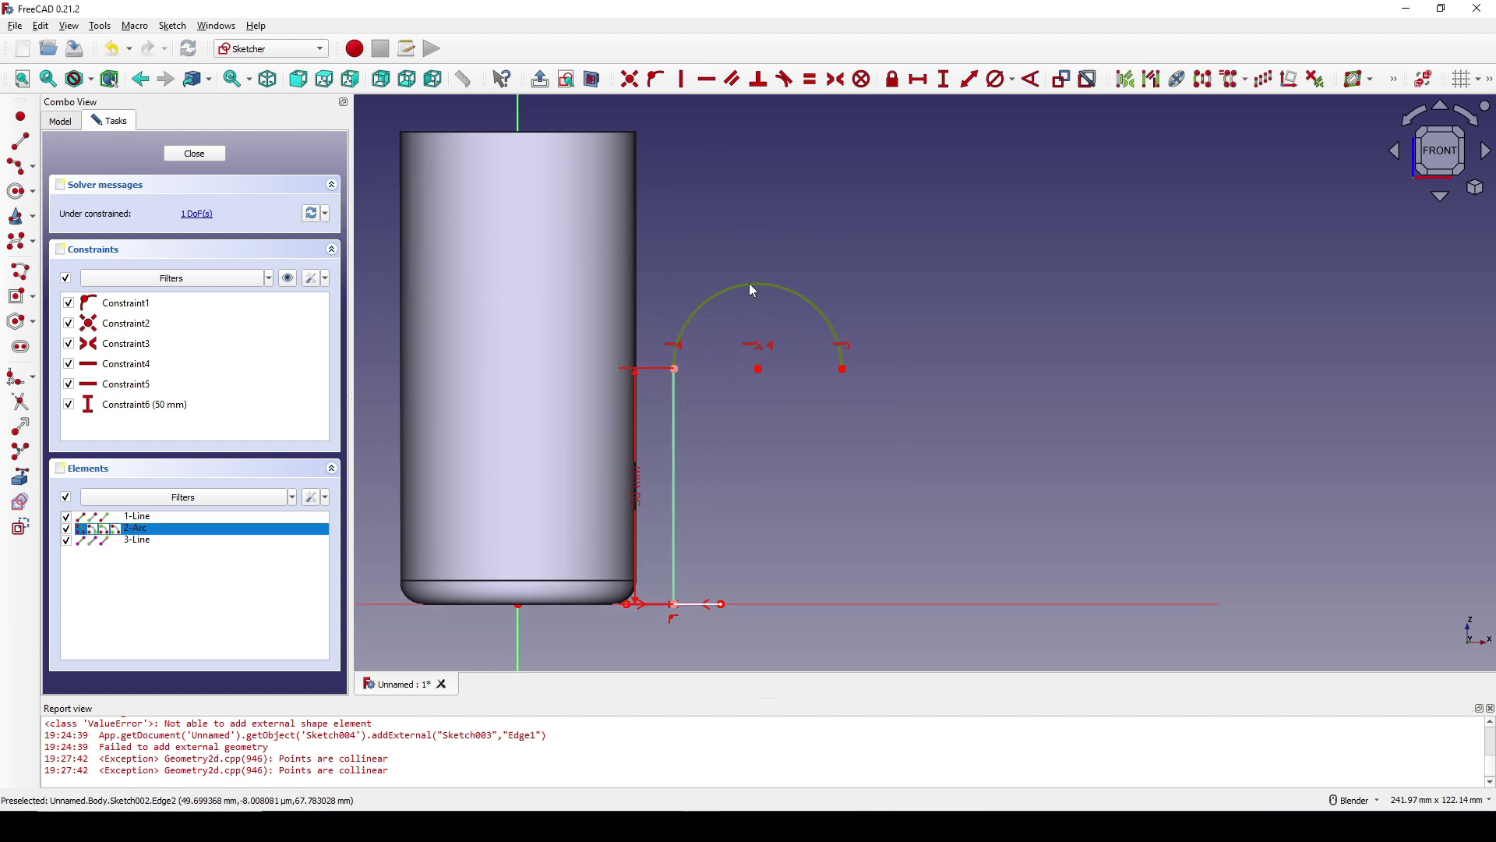
{"action": "left_click", "coordinate": [1013, 81]}
{"action": "left_click", "coordinate": [1036, 100]}
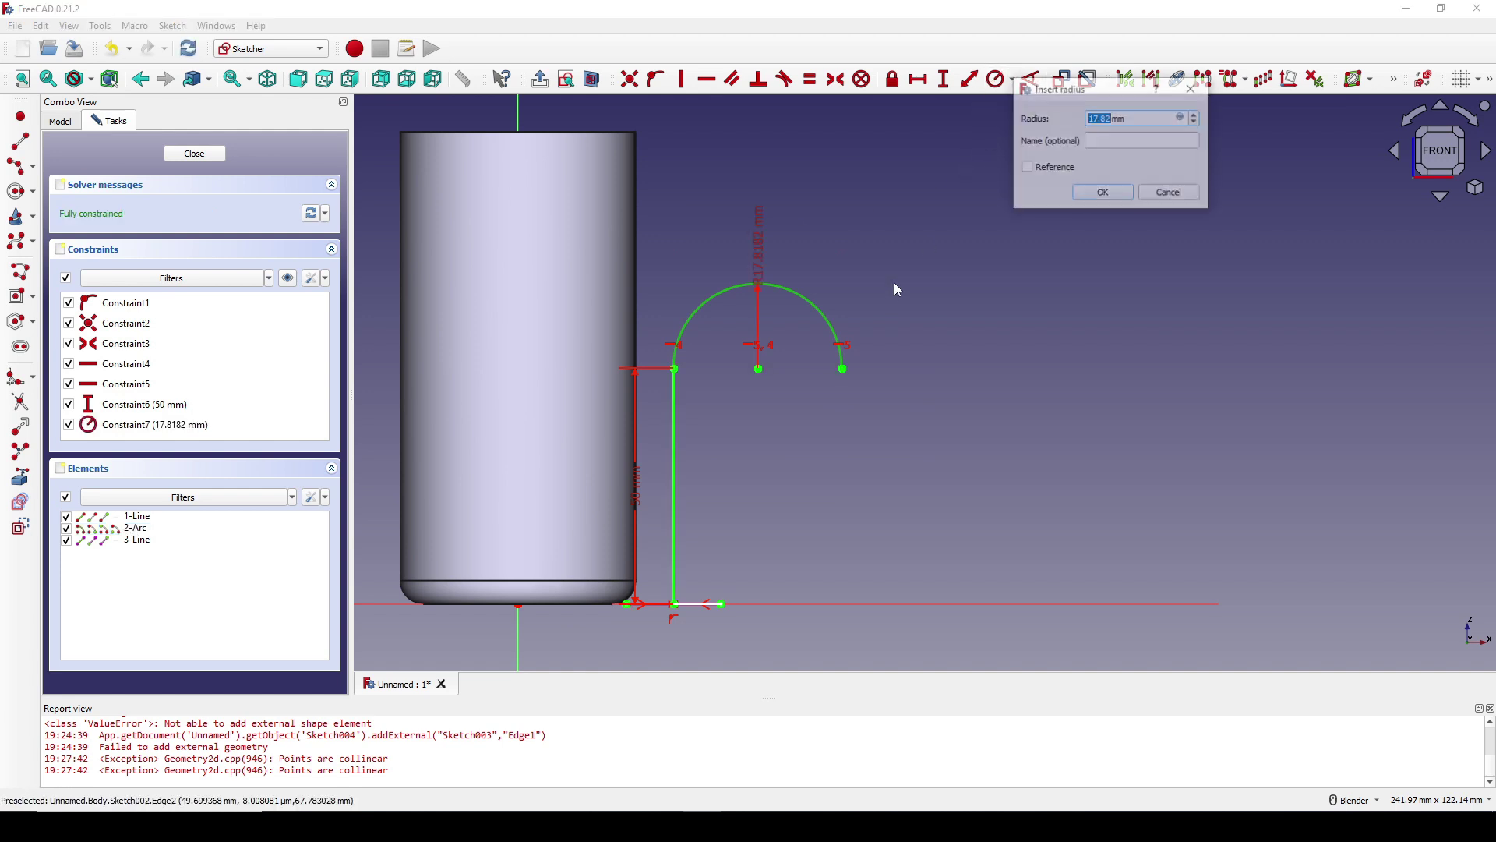
{"action": "type", "text": "20"}
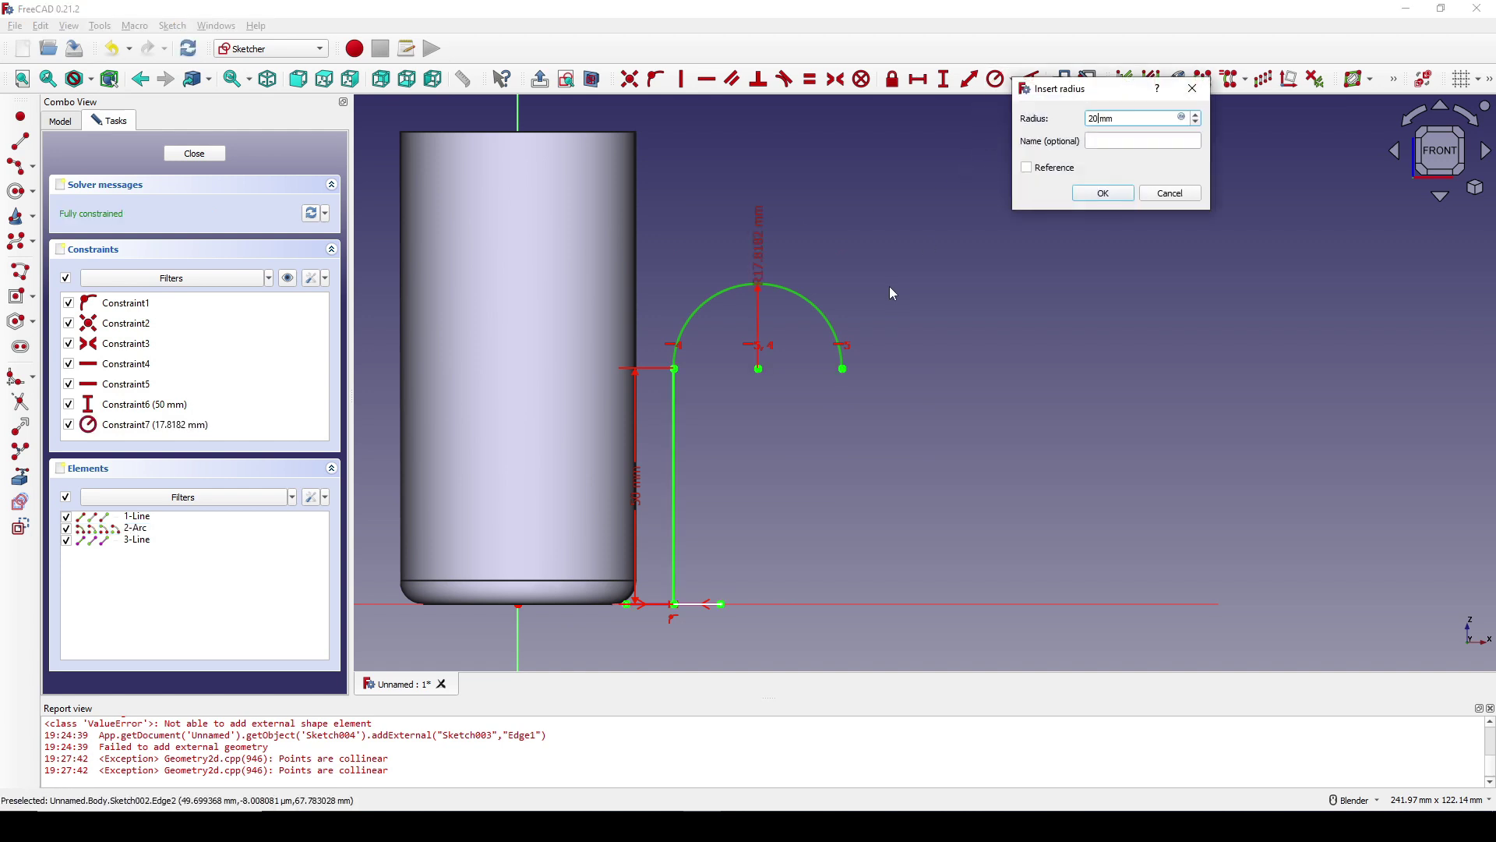
{"action": "key", "text": "Return"}
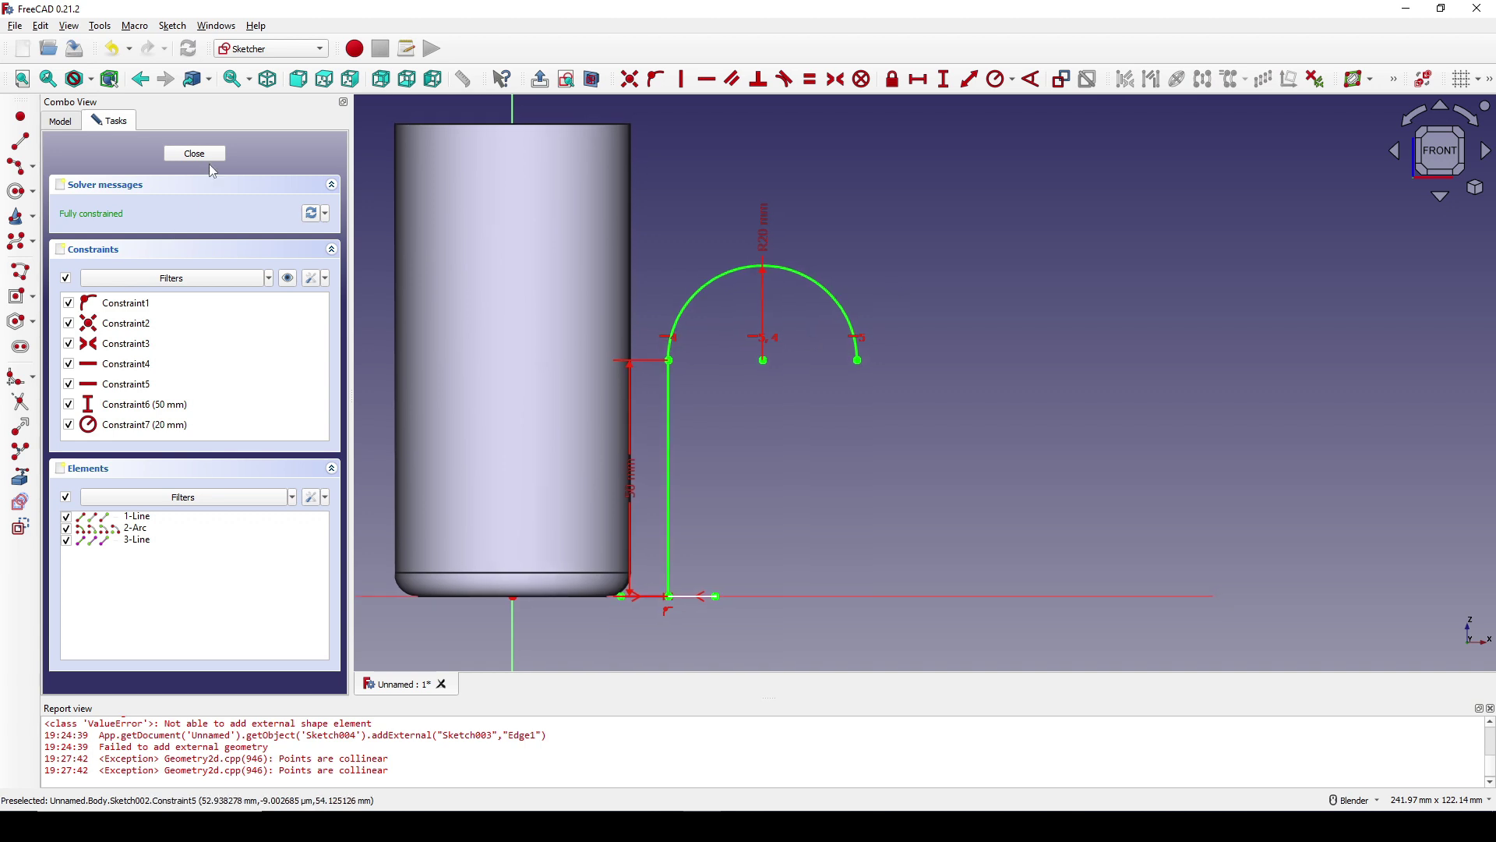
{"action": "left_click", "coordinate": [212, 160]}
{"action": "mouse_move", "coordinate": [847, 381]}
{"action": "middle_mouse_down"}
{"action": "mouse_move", "coordinate": [751, 522]}
{"action": "mouse_move", "coordinate": [828, 409]}
{"action": "middle_mouse_up"}
{"action": "left_click", "coordinate": [827, 410]}
{"action": "middle_click_drag", "start_coordinate": [587, 357], "coordinate": [774, 382]}
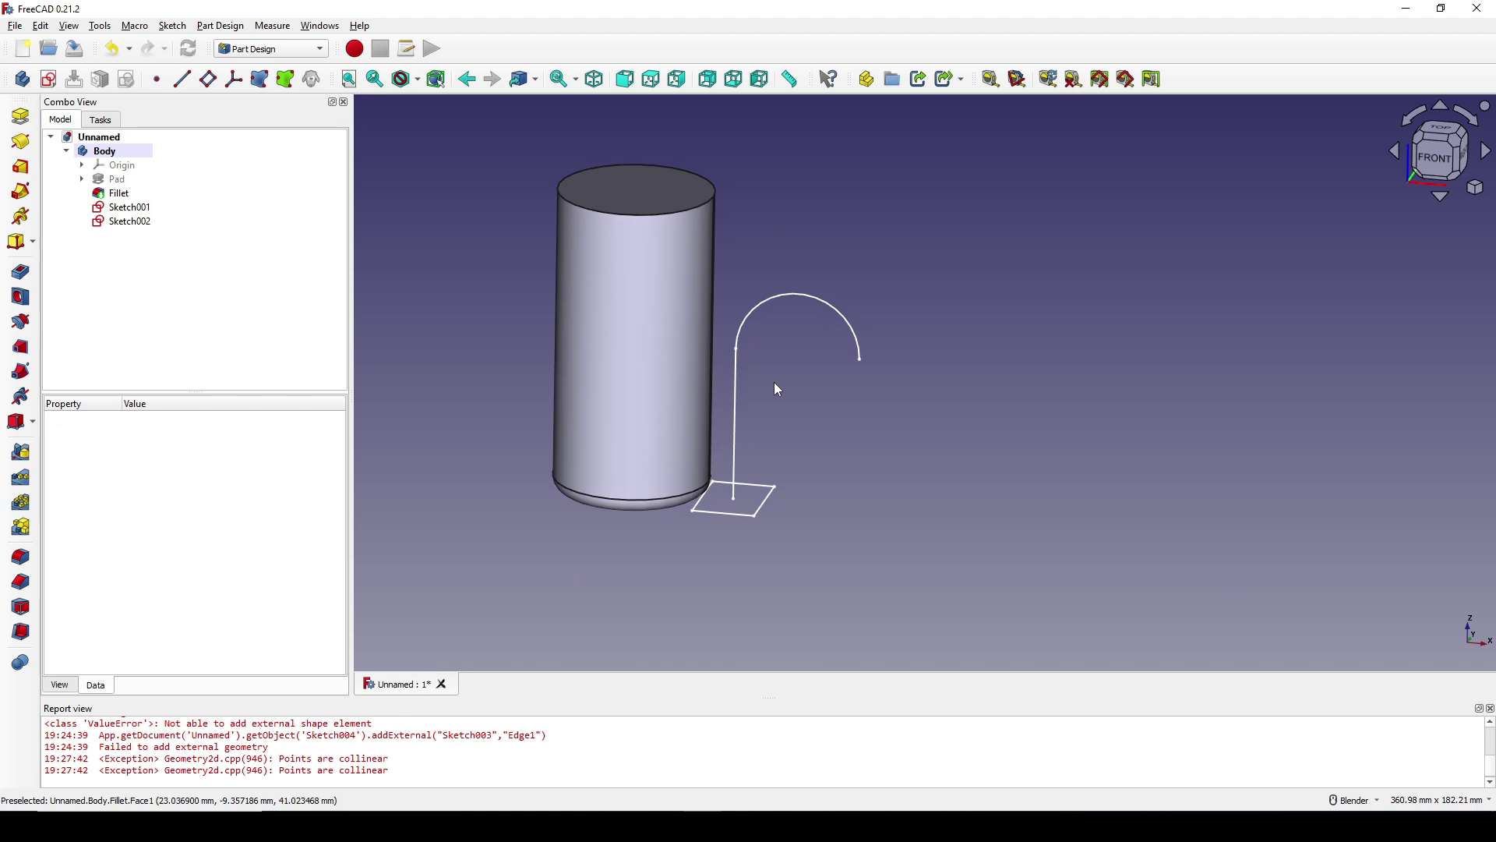
Cut the cylinder with a subtractive pipe, sweeping the rectangle sketch along the line-and-arc path sketch.
{"action": "left_click", "coordinate": [768, 501]}
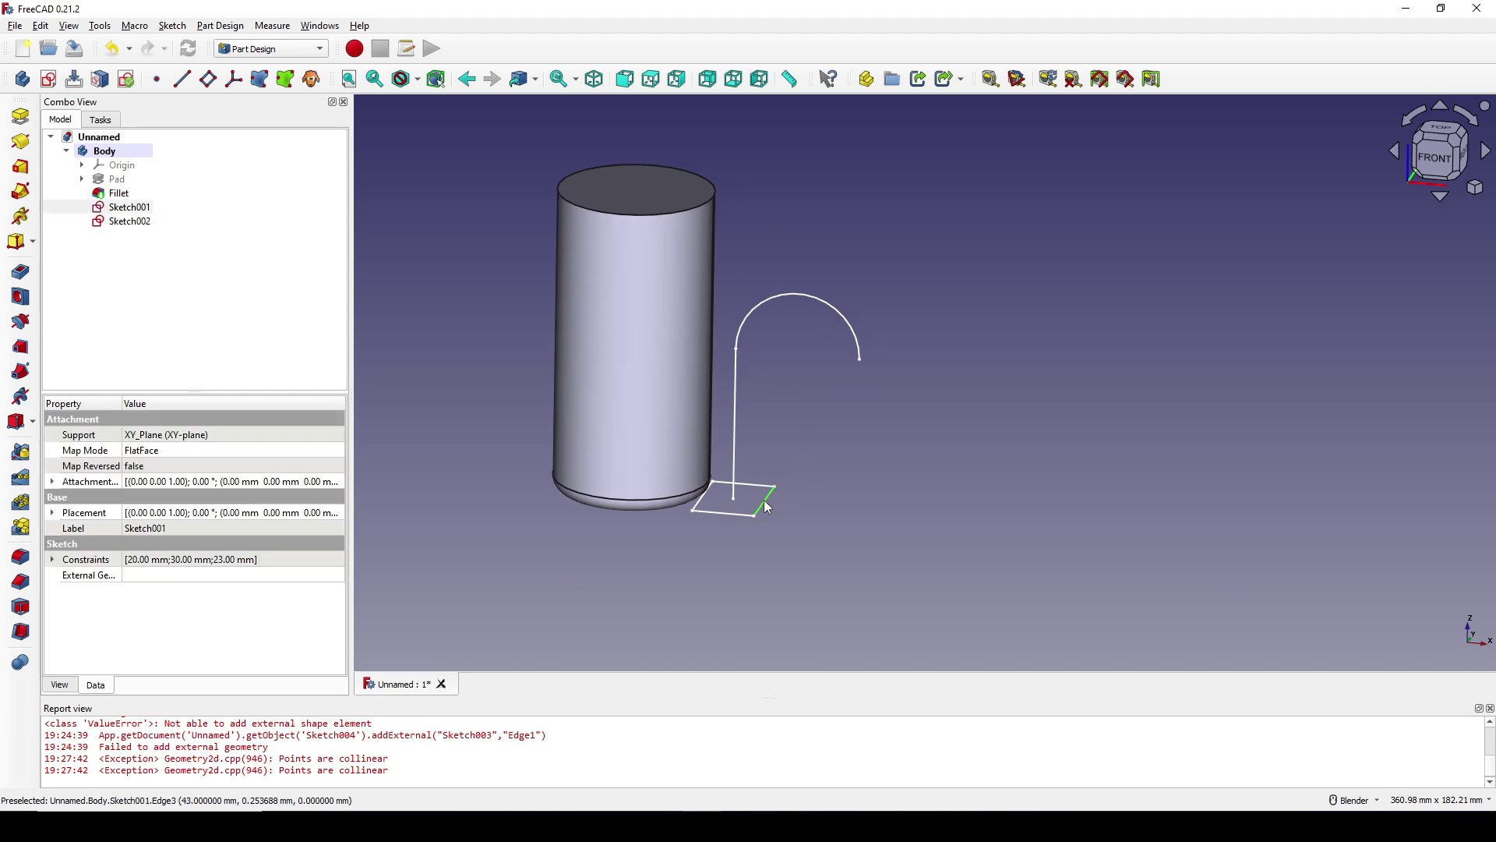
{"action": "left_click", "coordinate": [21, 371]}
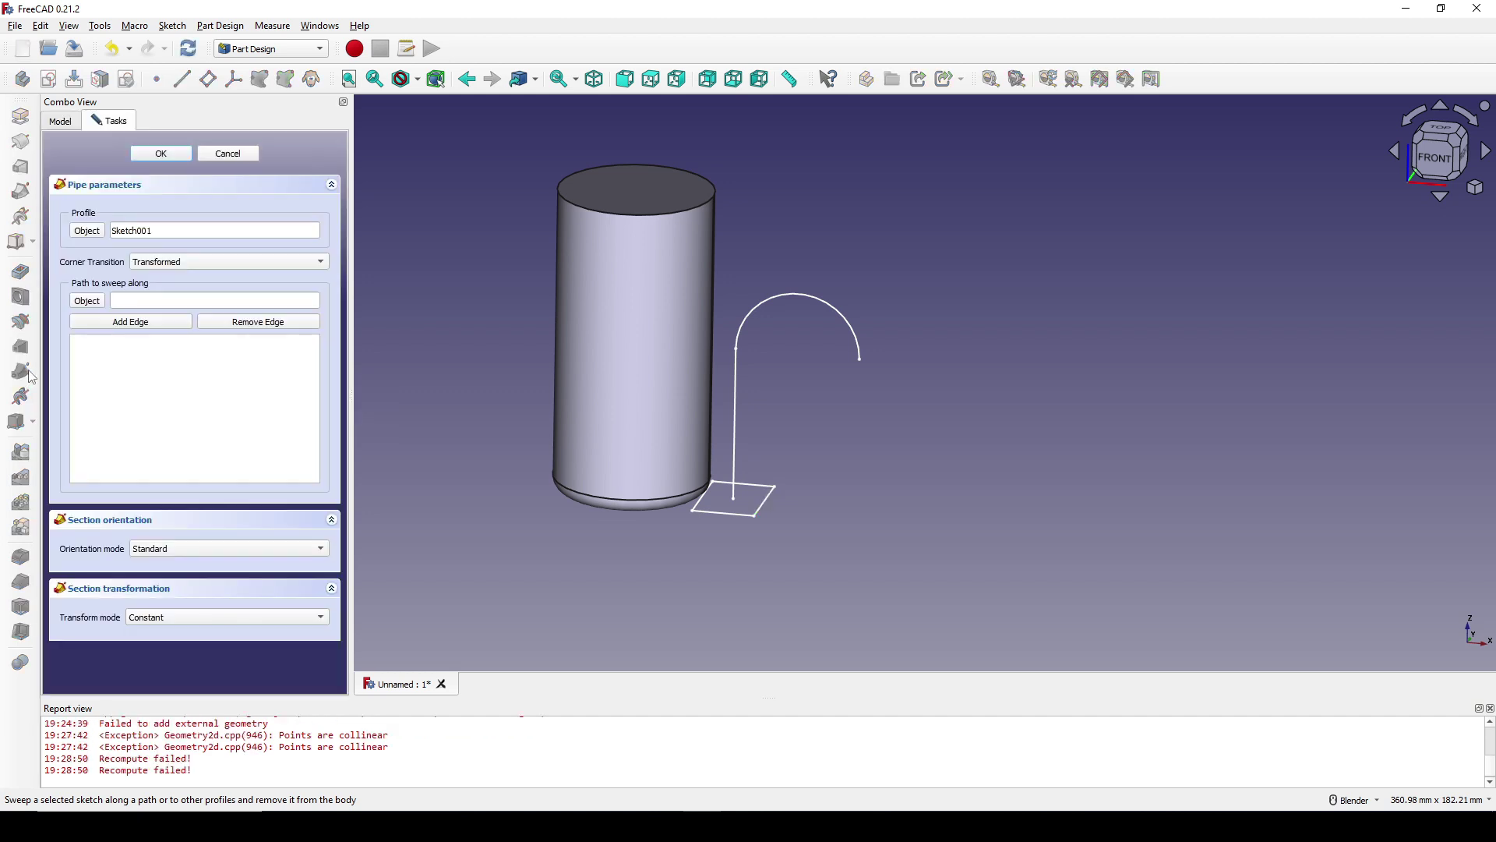
{"action": "left_click", "coordinate": [87, 300]}
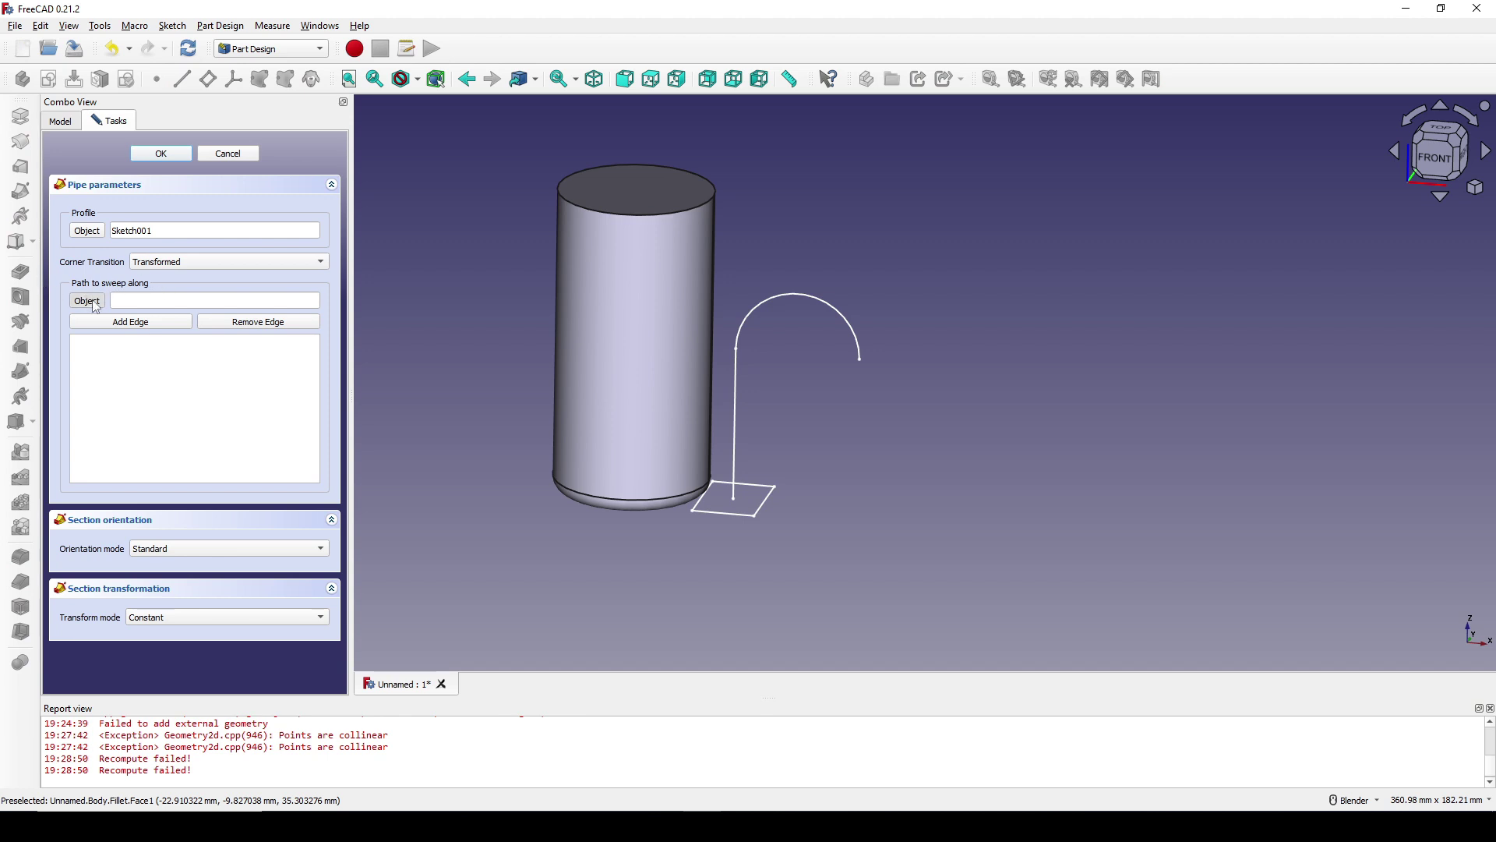
{"action": "left_click", "coordinate": [738, 405]}
{"action": "mouse_move", "coordinate": [826, 419]}
{"action": "middle_mouse_down"}
{"action": "mouse_move", "coordinate": [777, 399]}
{"action": "mouse_move", "coordinate": [793, 407]}
{"action": "middle_mouse_up"}
{"action": "left_click", "coordinate": [166, 157]}
{"action": "scroll", "coordinate": [791, 374], "scroll_direction": "up", "scroll_amount": 2}
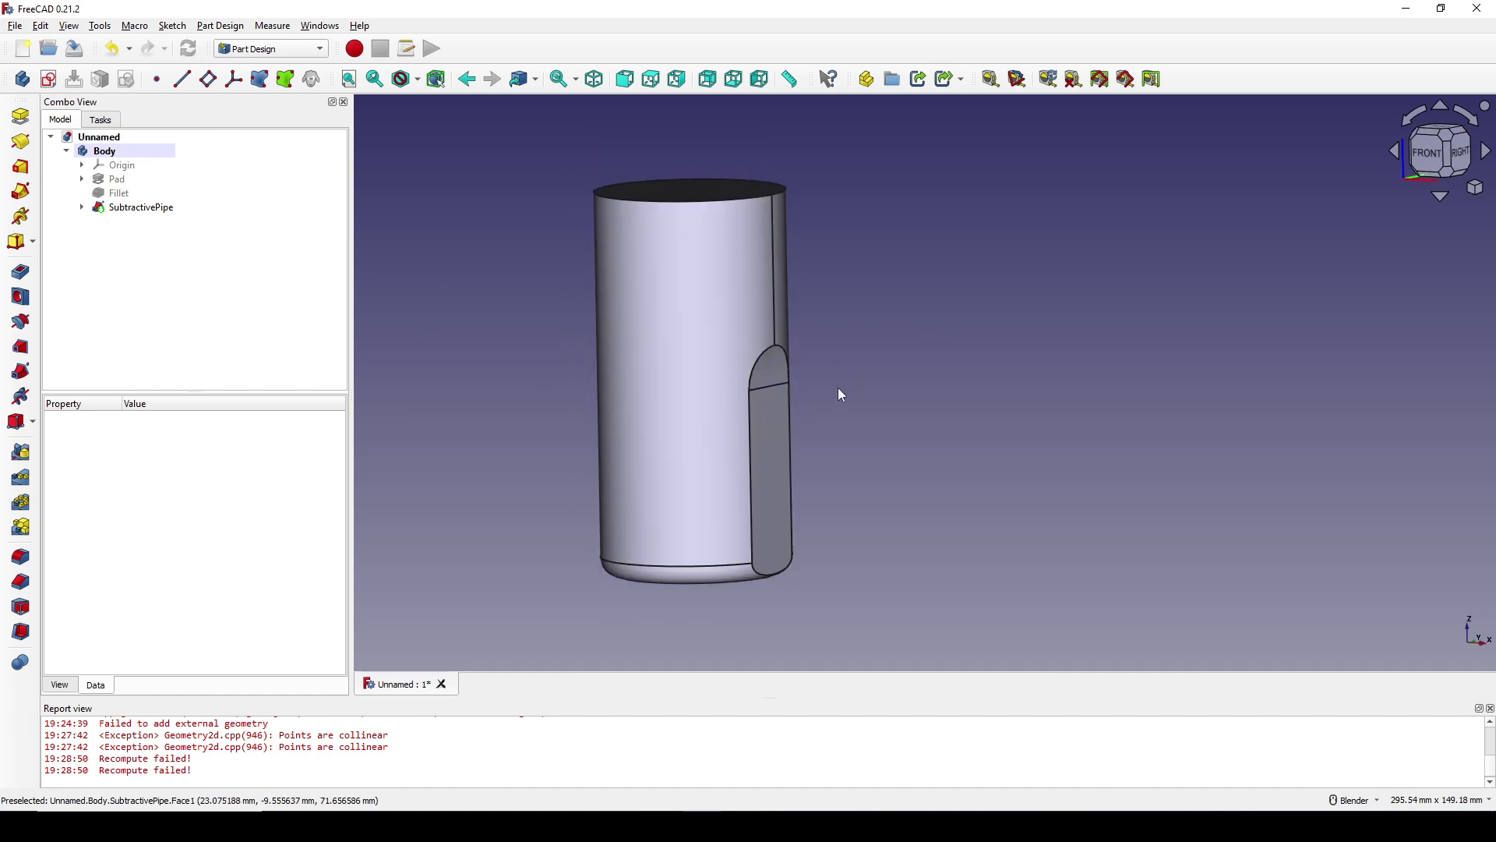
{"action": "middle_click_drag", "start_coordinate": [833, 382], "coordinate": [830, 395]}
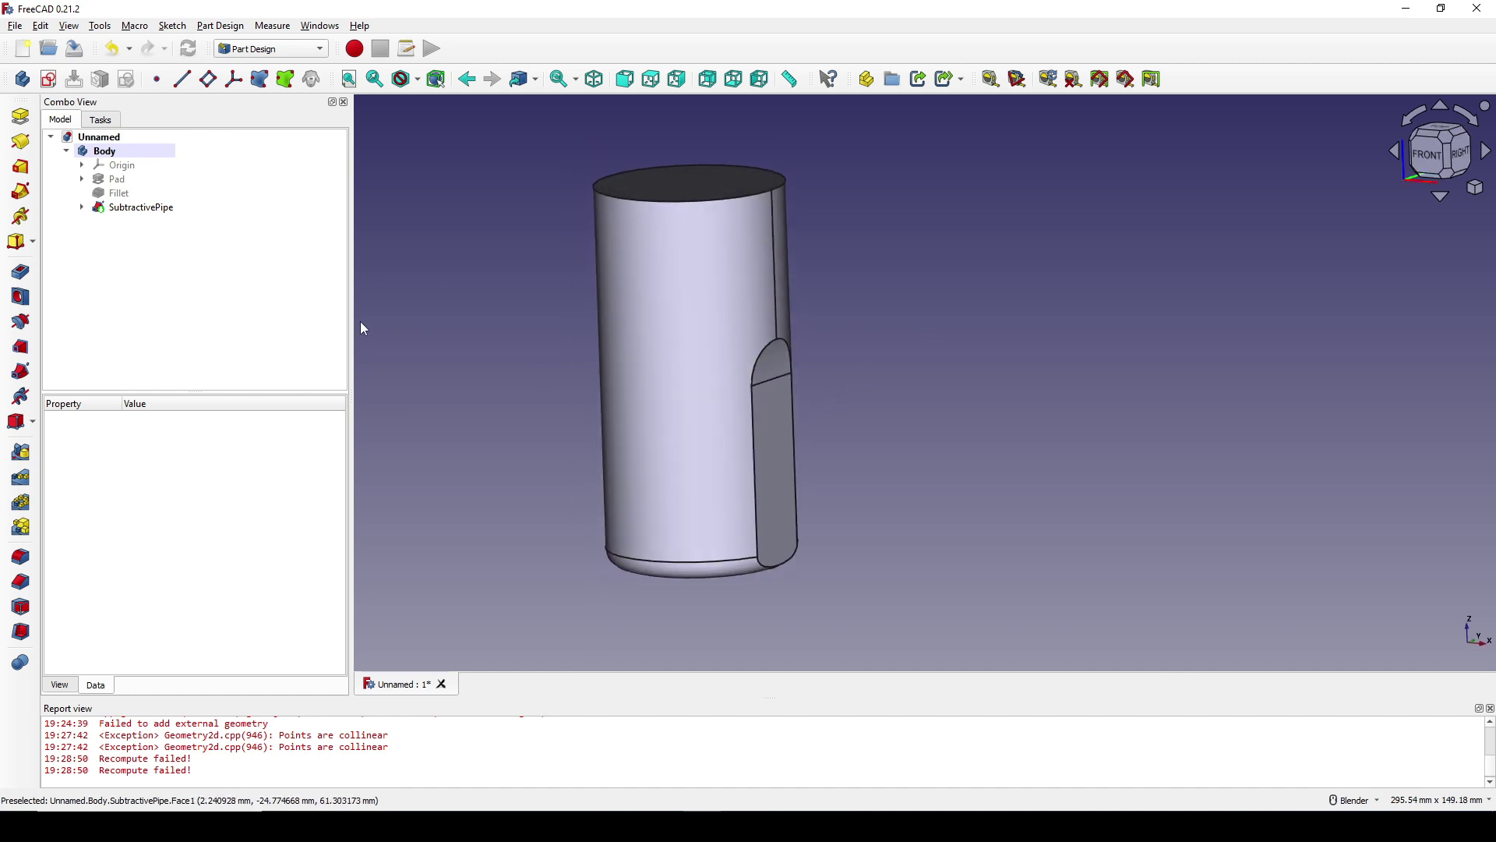
Repeat the subtractive pipe in a polar pattern of 8 occurrences over 360° around the cylinder's axis.
{"action": "left_click", "coordinate": [147, 210]}
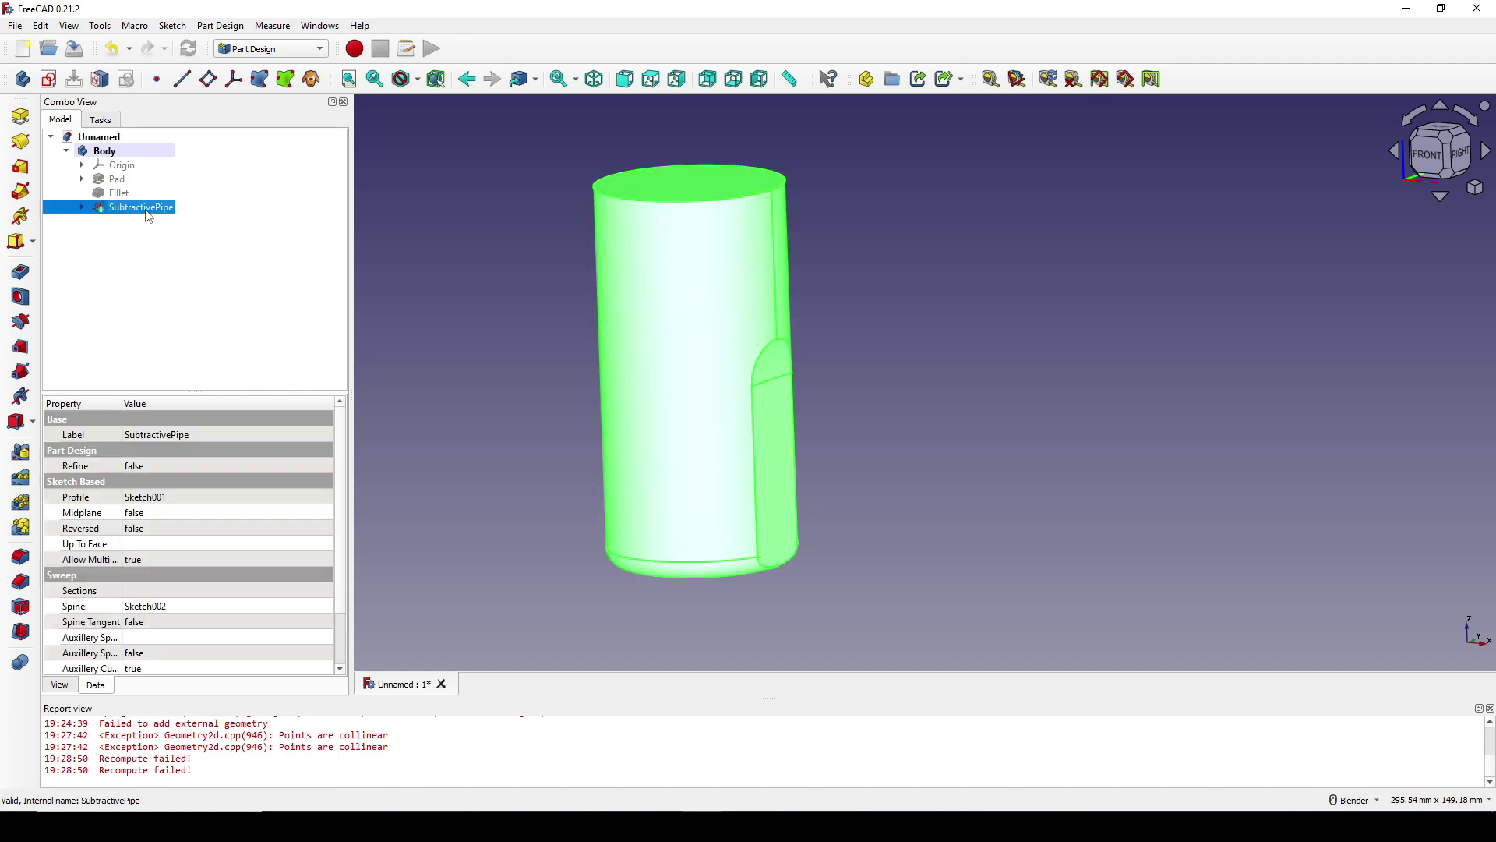
{"action": "left_click", "coordinate": [21, 503]}
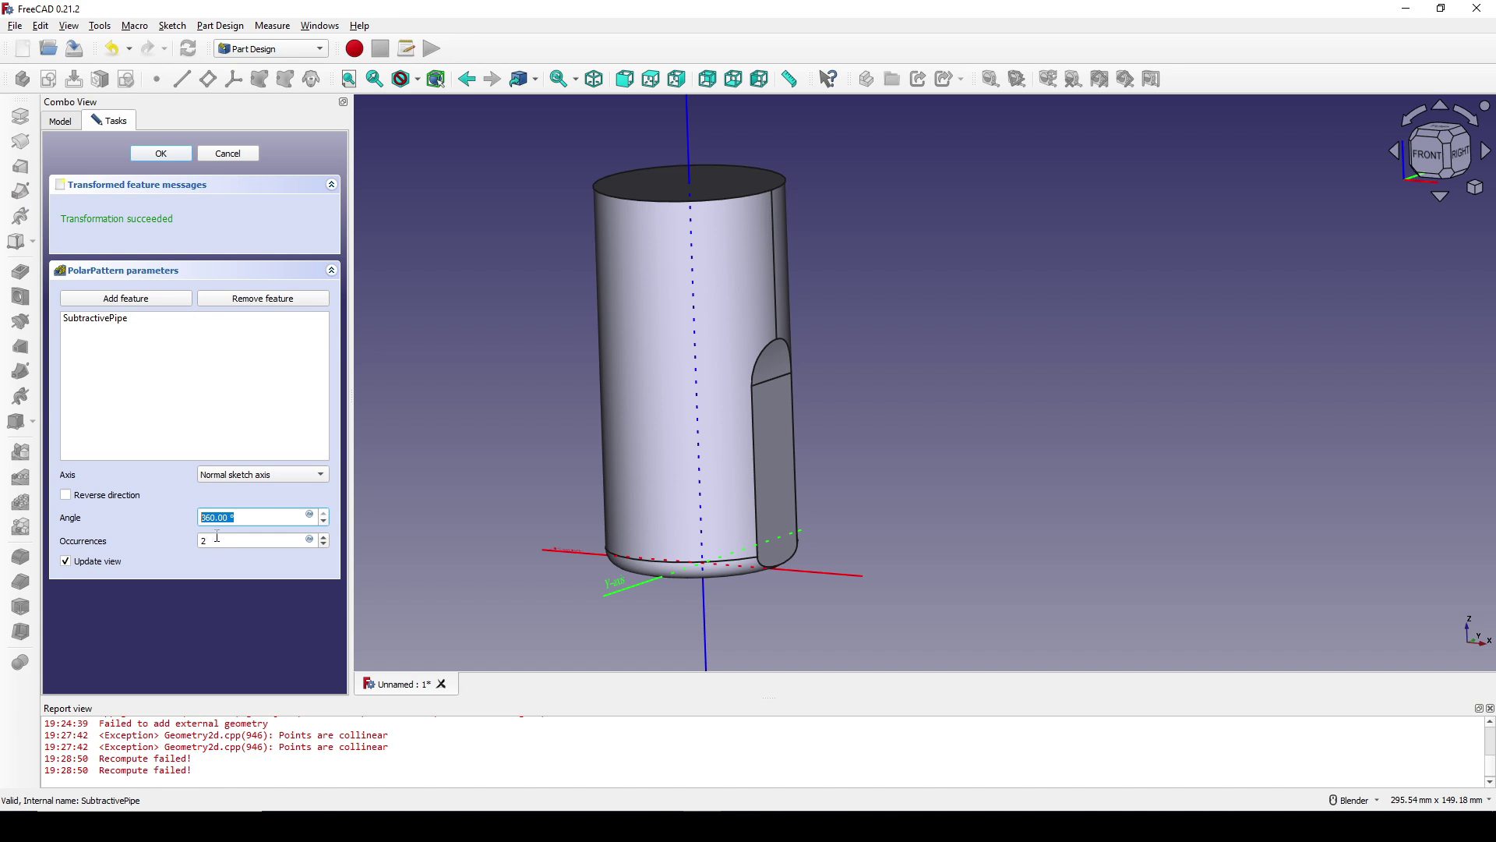
{"action": "key", "text": "Tab"}
{"action": "middle_click_drag", "start_coordinate": [526, 476], "coordinate": [658, 424]}
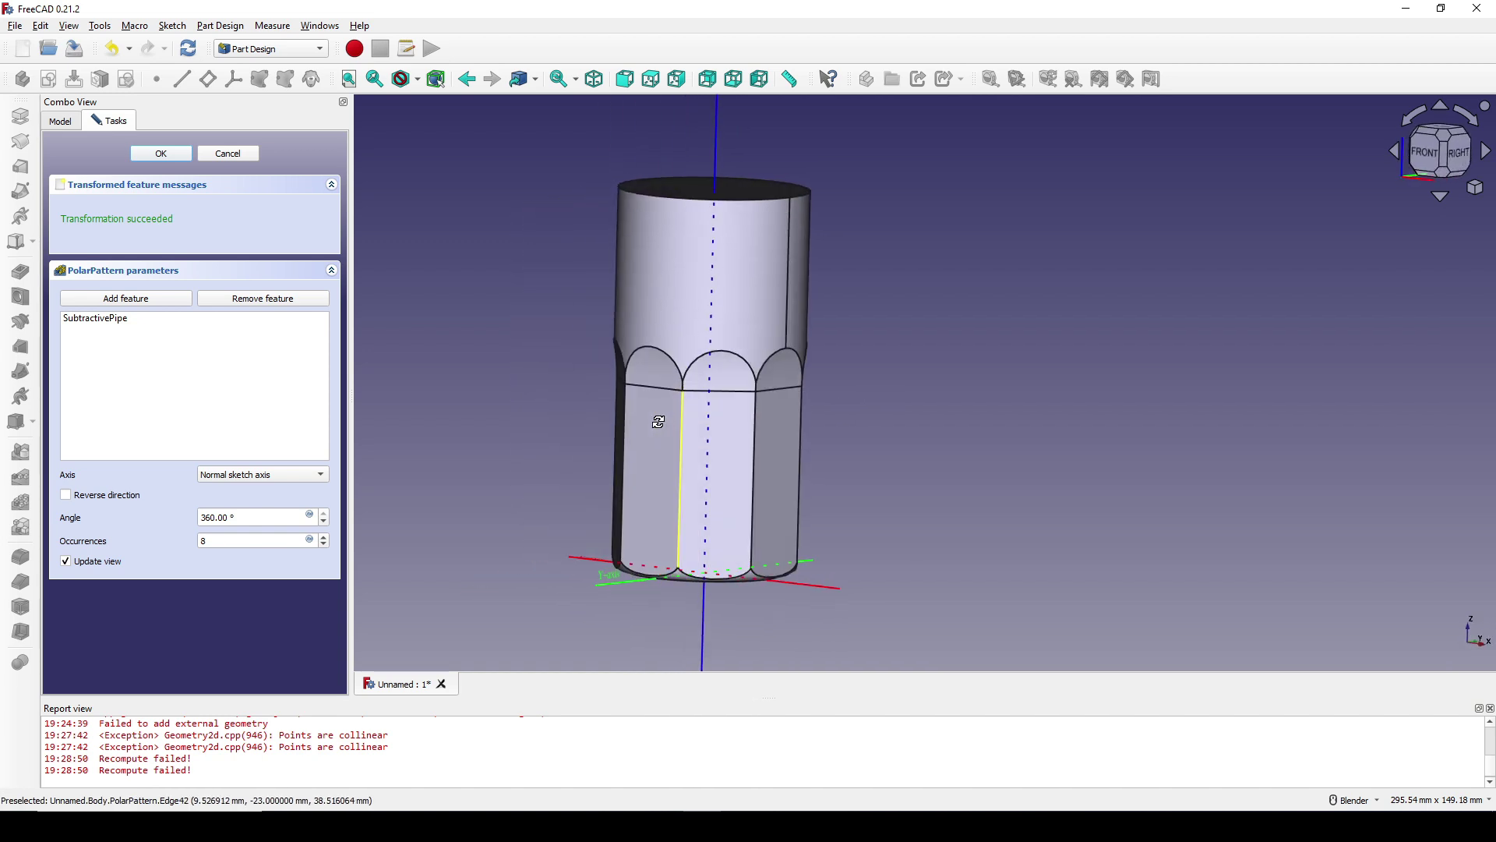
{"action": "left_click", "coordinate": [167, 158]}
{"action": "middle_click_drag", "start_coordinate": [772, 301], "coordinate": [866, 362]}
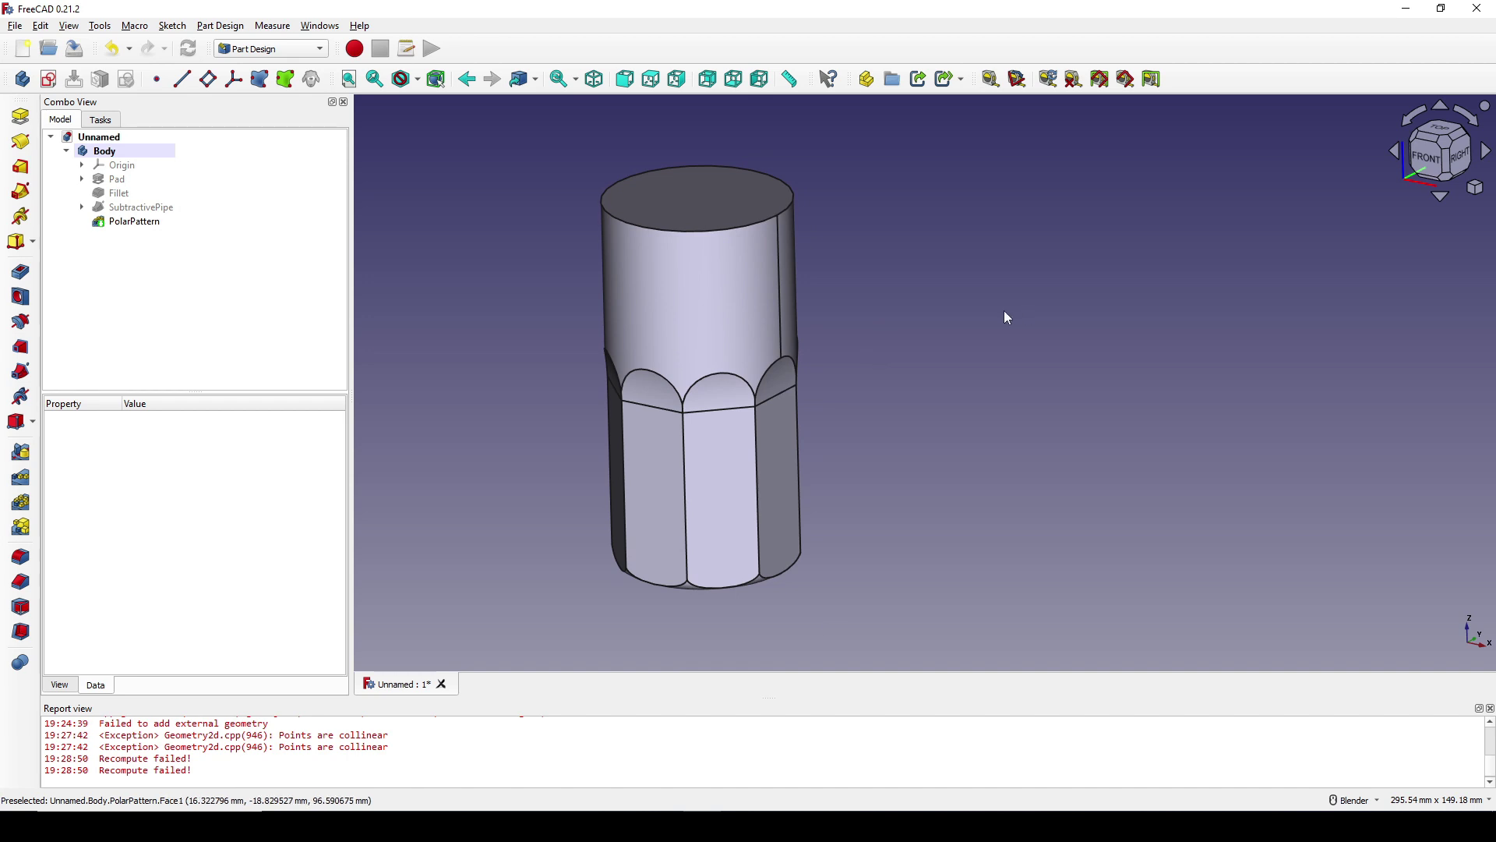
Start a new sketch on the XY plane and switch the display style to Wireframe.
{"action": "left_click", "coordinate": [49, 79]}
{"action": "left_click", "coordinate": [103, 216]}
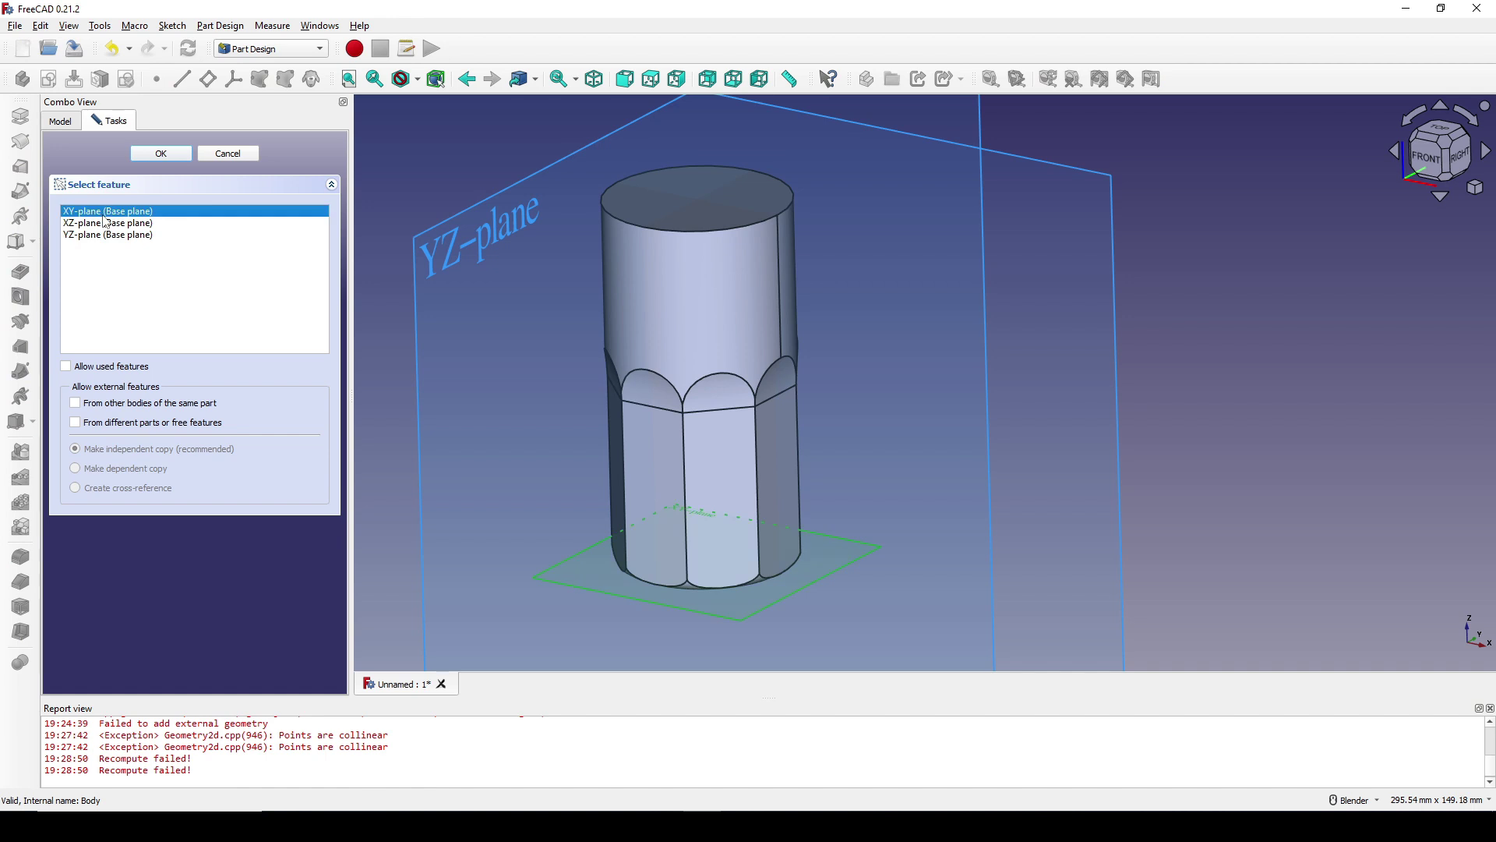
{"action": "left_click", "coordinate": [160, 153]}
{"action": "scroll", "coordinate": [793, 428], "scroll_direction": "up", "scroll_amount": 2}
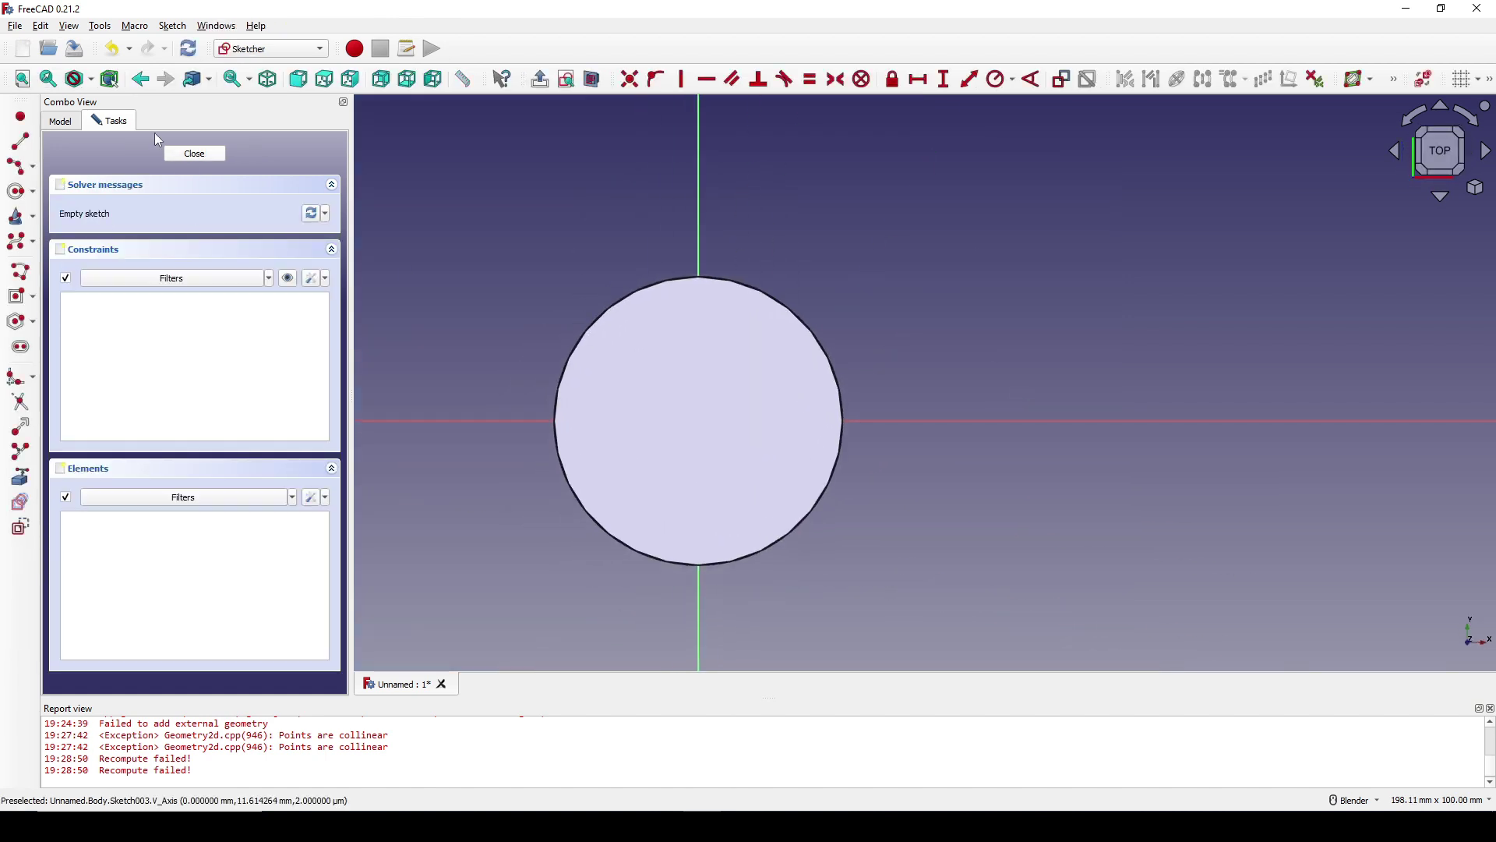
{"action": "left_click", "coordinate": [91, 79]}
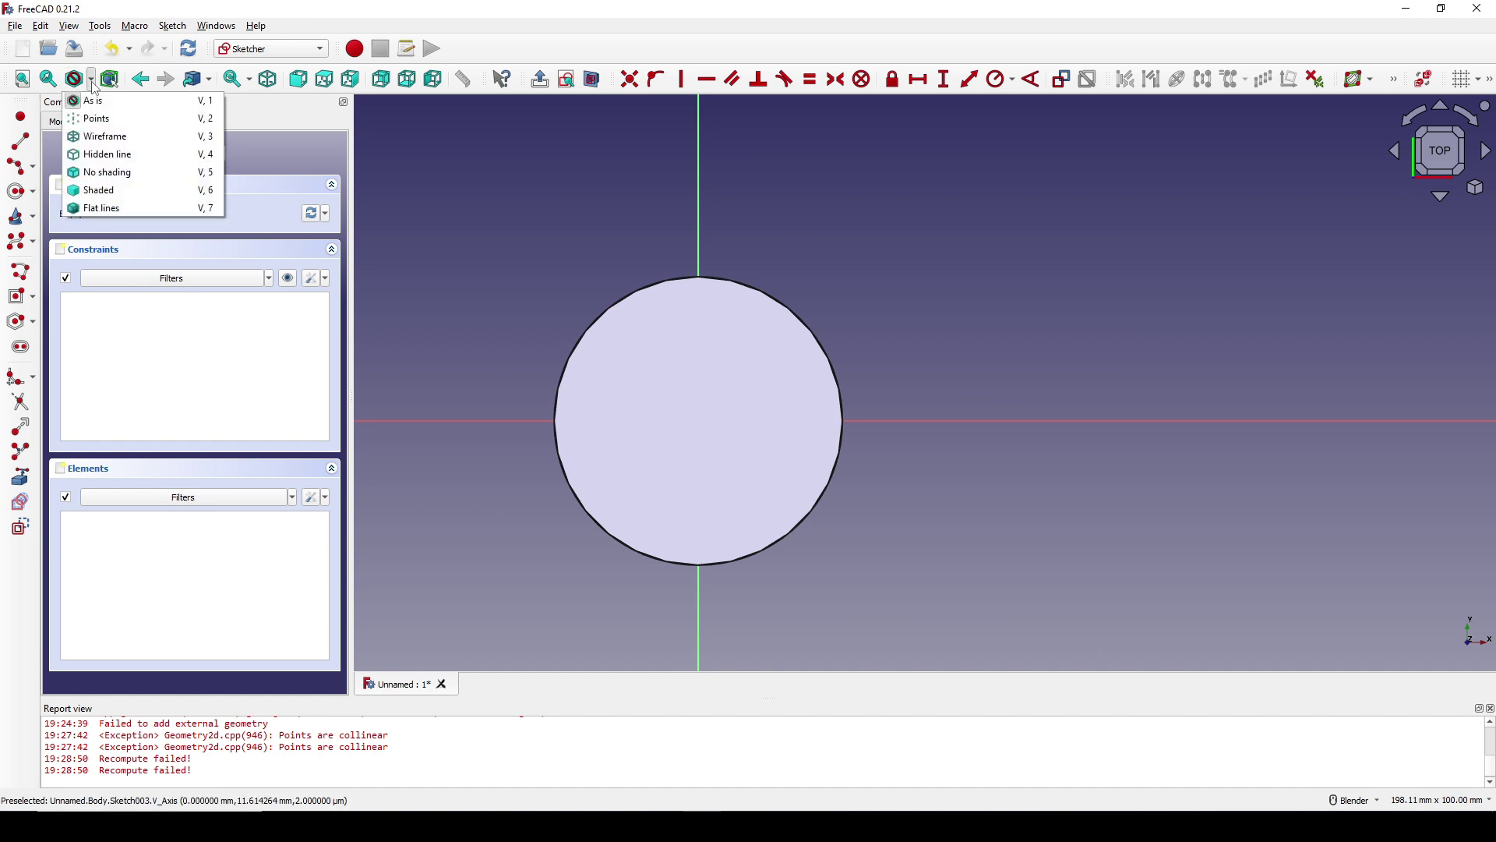
{"action": "left_click", "coordinate": [115, 143]}
{"action": "scroll", "coordinate": [853, 368], "scroll_direction": "up", "scroll_amount": 5}
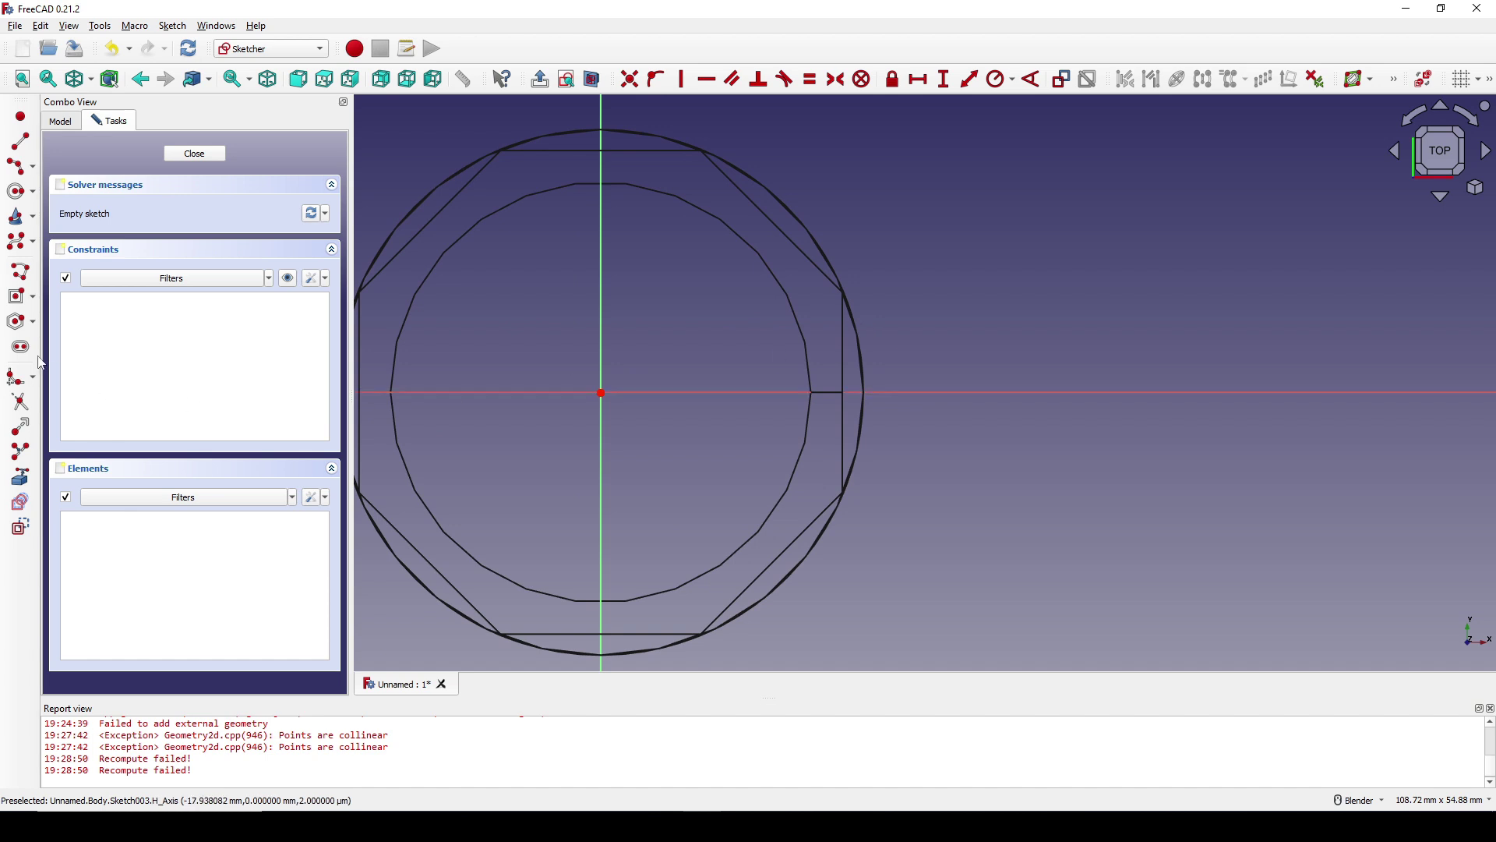
Reference the vertical facet edge crossing the X axis as external geometry and draw a circle centred on its upper endpoint.
{"action": "left_click", "coordinate": [20, 476]}
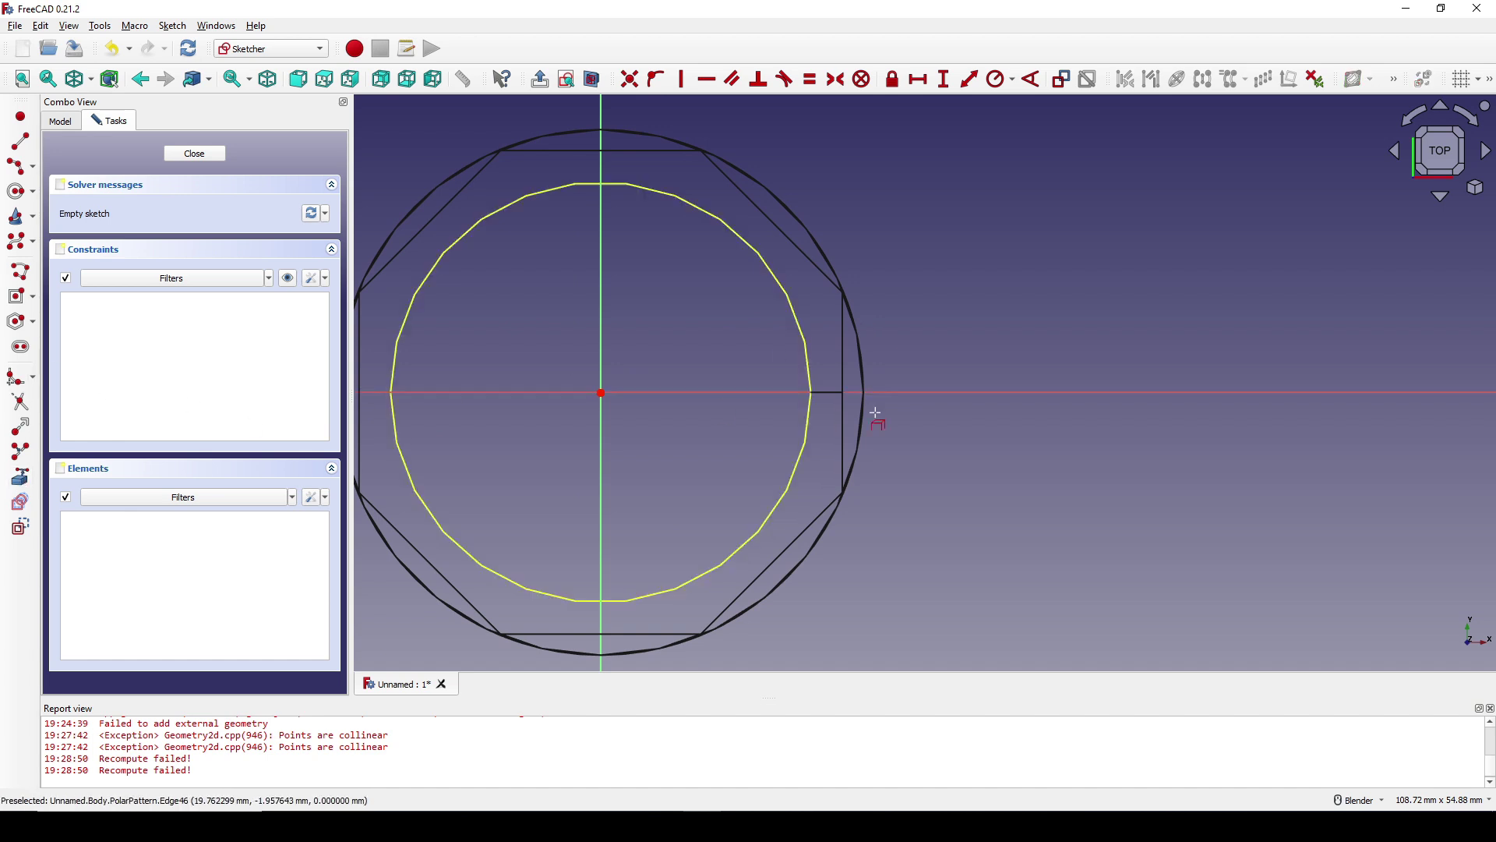
{"action": "left_click", "coordinate": [843, 363]}
{"action": "scroll", "coordinate": [859, 366], "scroll_direction": "up", "scroll_amount": 2}
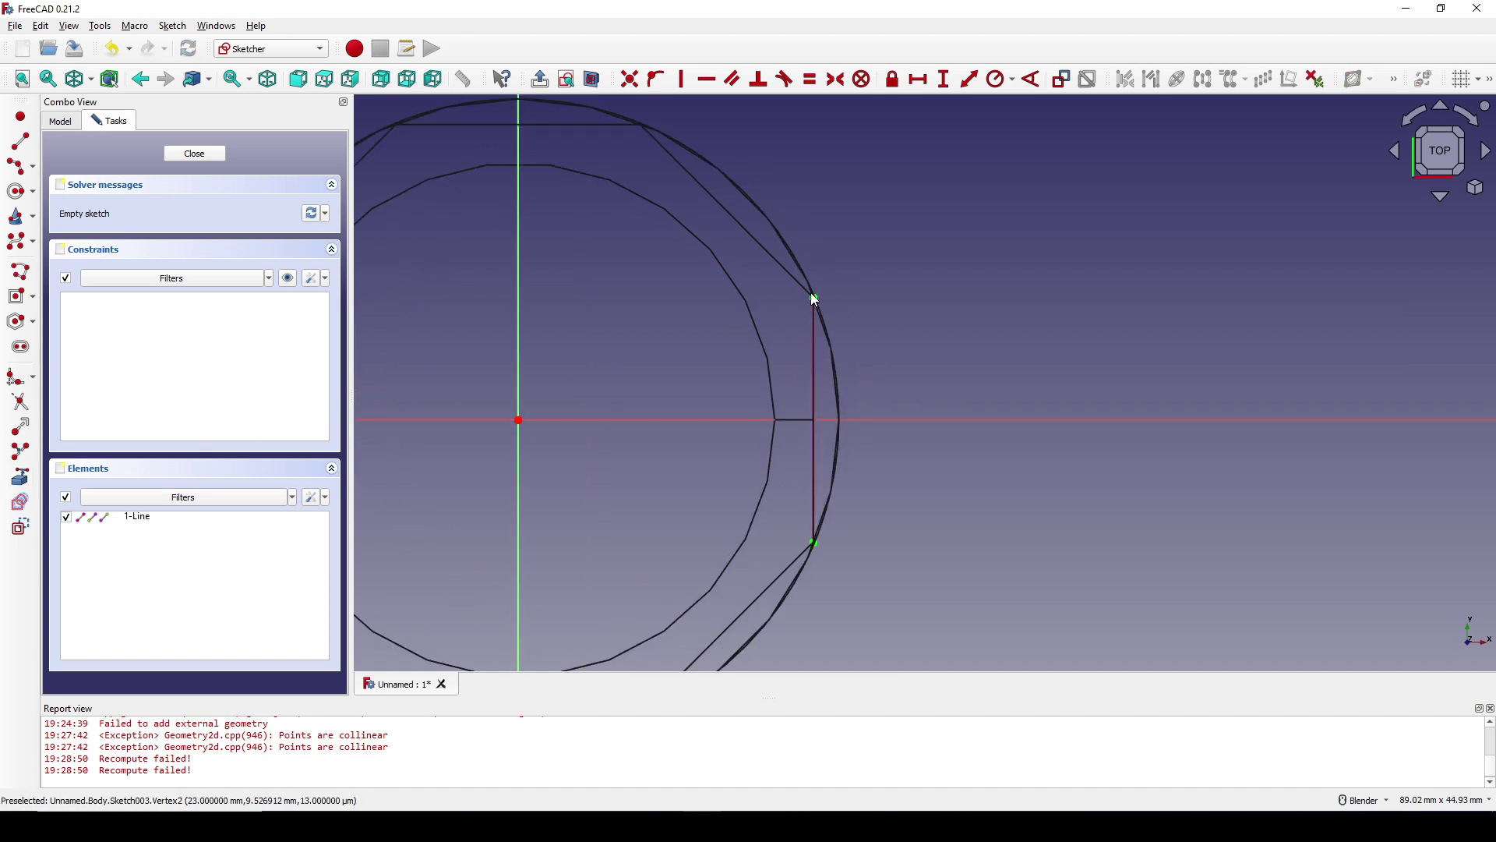
{"action": "left_click", "coordinate": [17, 191]}
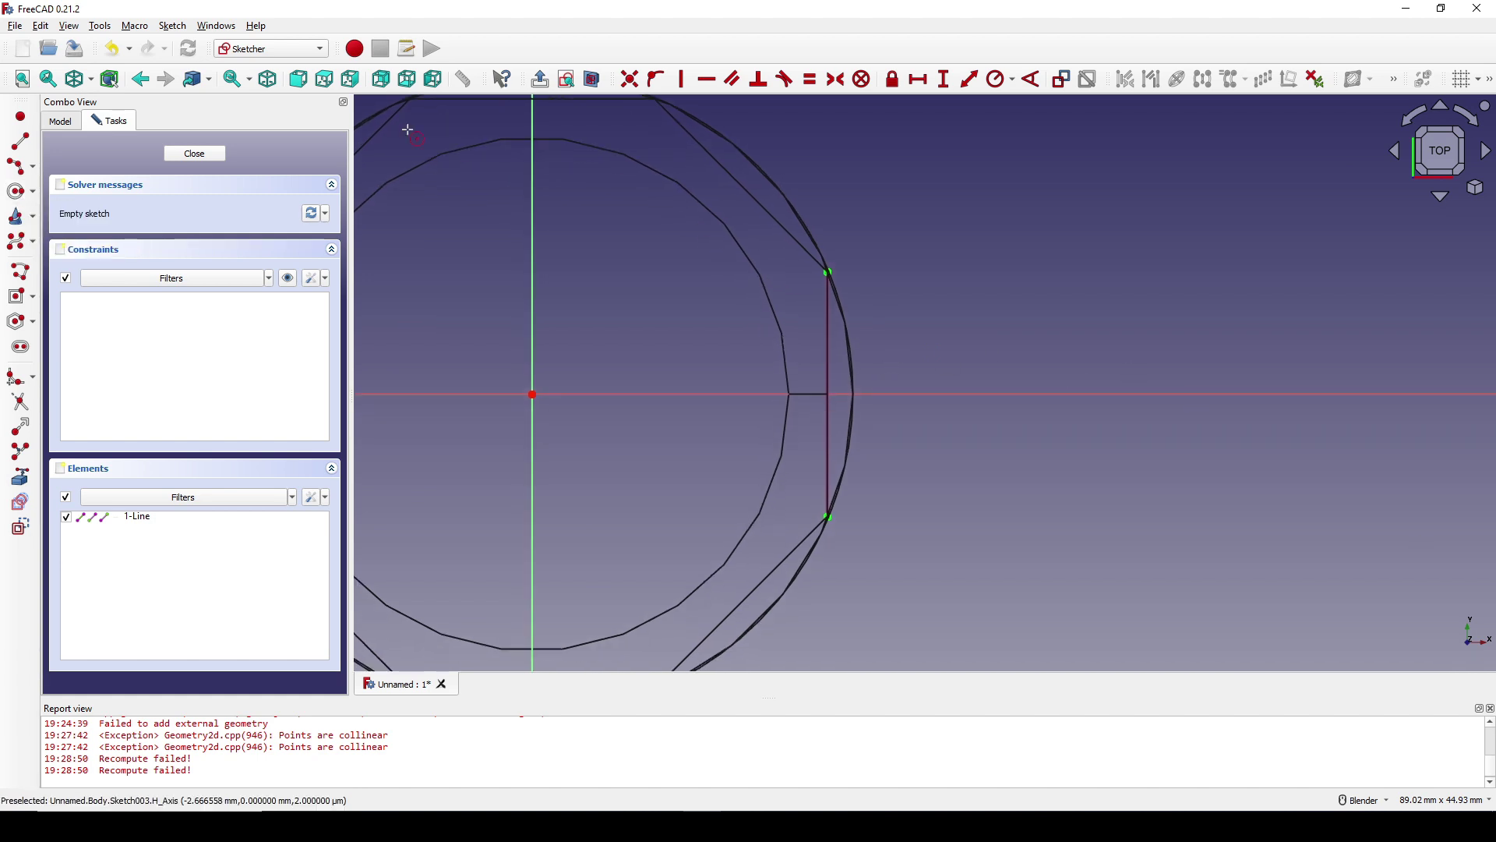
{"action": "left_click", "coordinate": [830, 272]}
{"action": "left_click", "coordinate": [863, 235]}
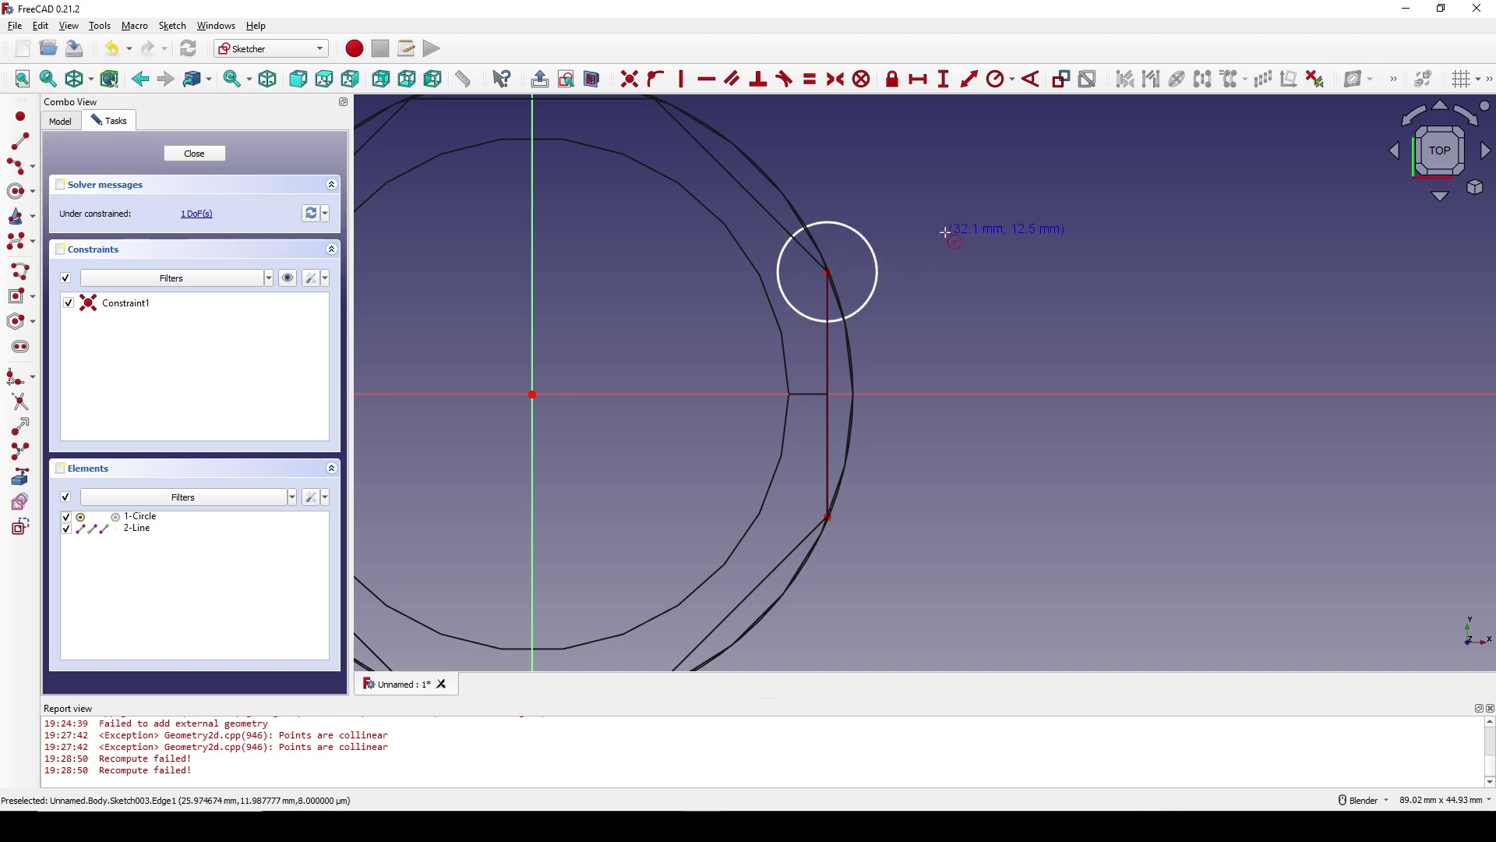
{"action": "left_click", "coordinate": [878, 253]}
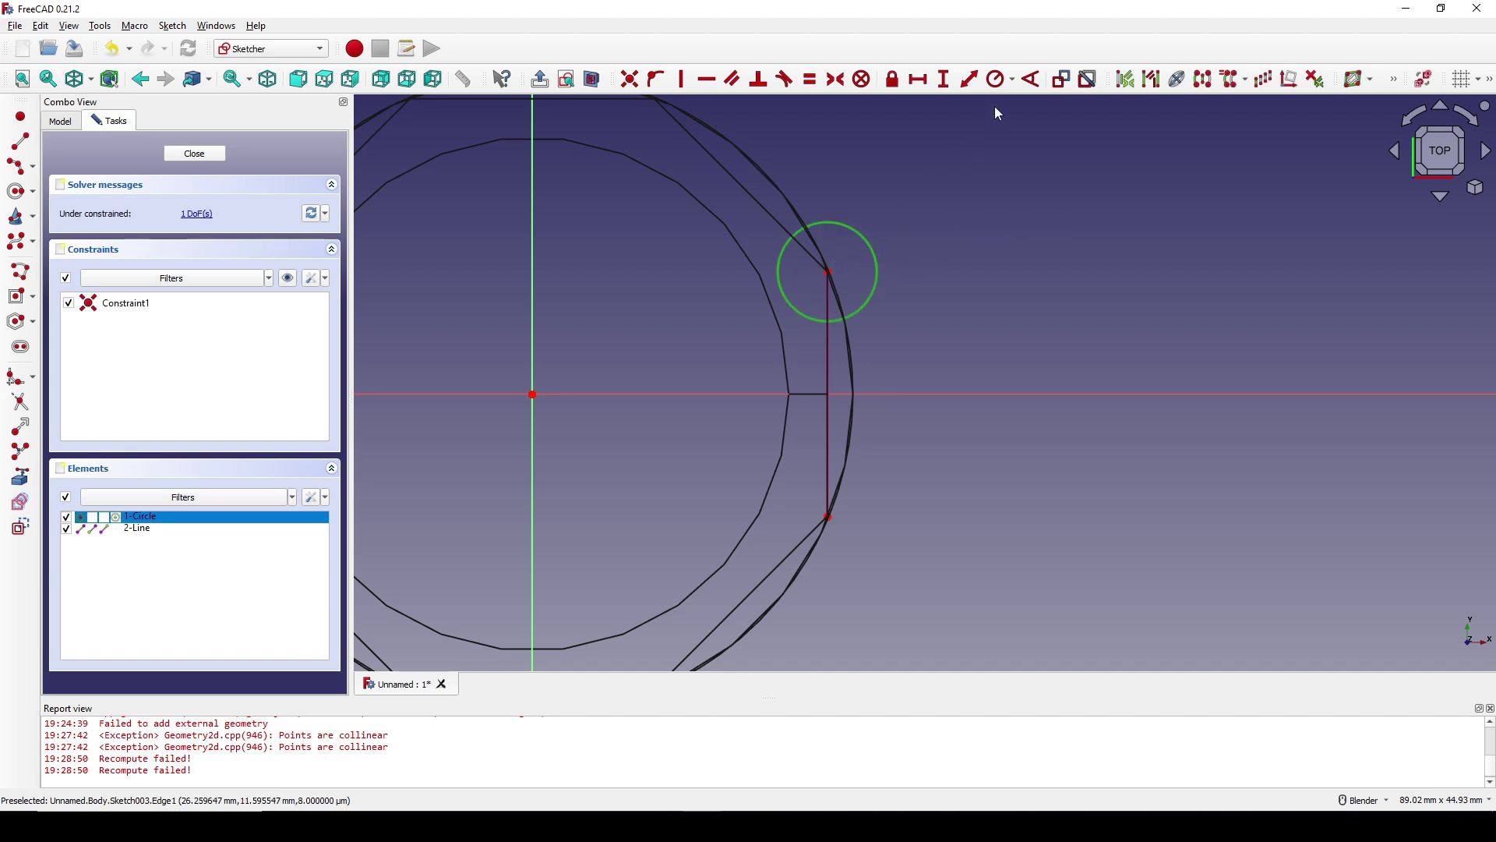
Constrain the circle's diameter to 3 mm and close the sketch.
{"action": "left_click", "coordinate": [1013, 79]}
{"action": "left_click", "coordinate": [1013, 118]}
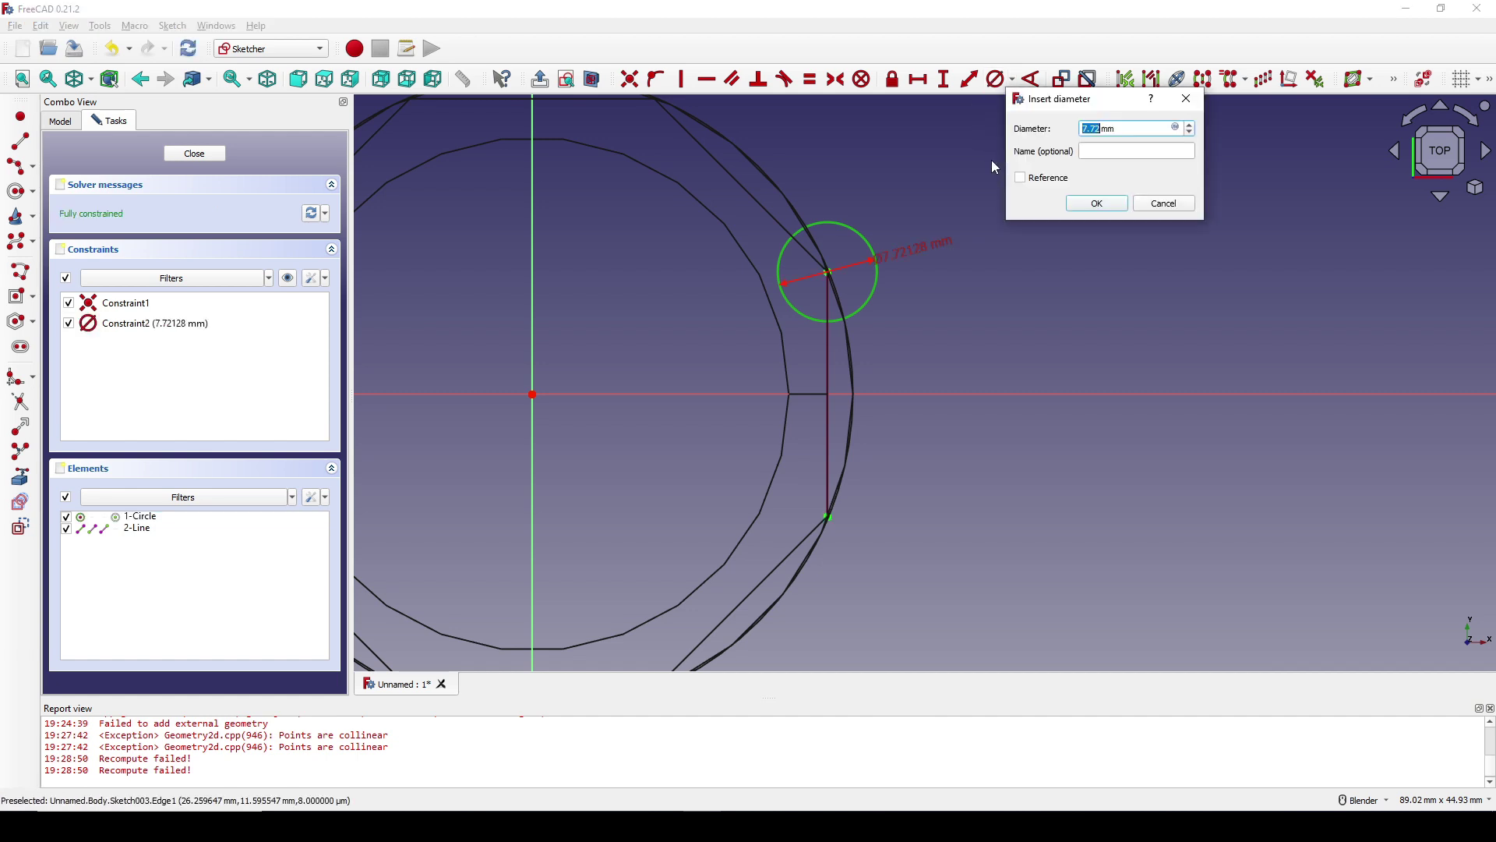
{"action": "left_click", "coordinate": [1120, 204]}
{"action": "scroll", "coordinate": [857, 362], "scroll_direction": "down", "scroll_amount": 2}
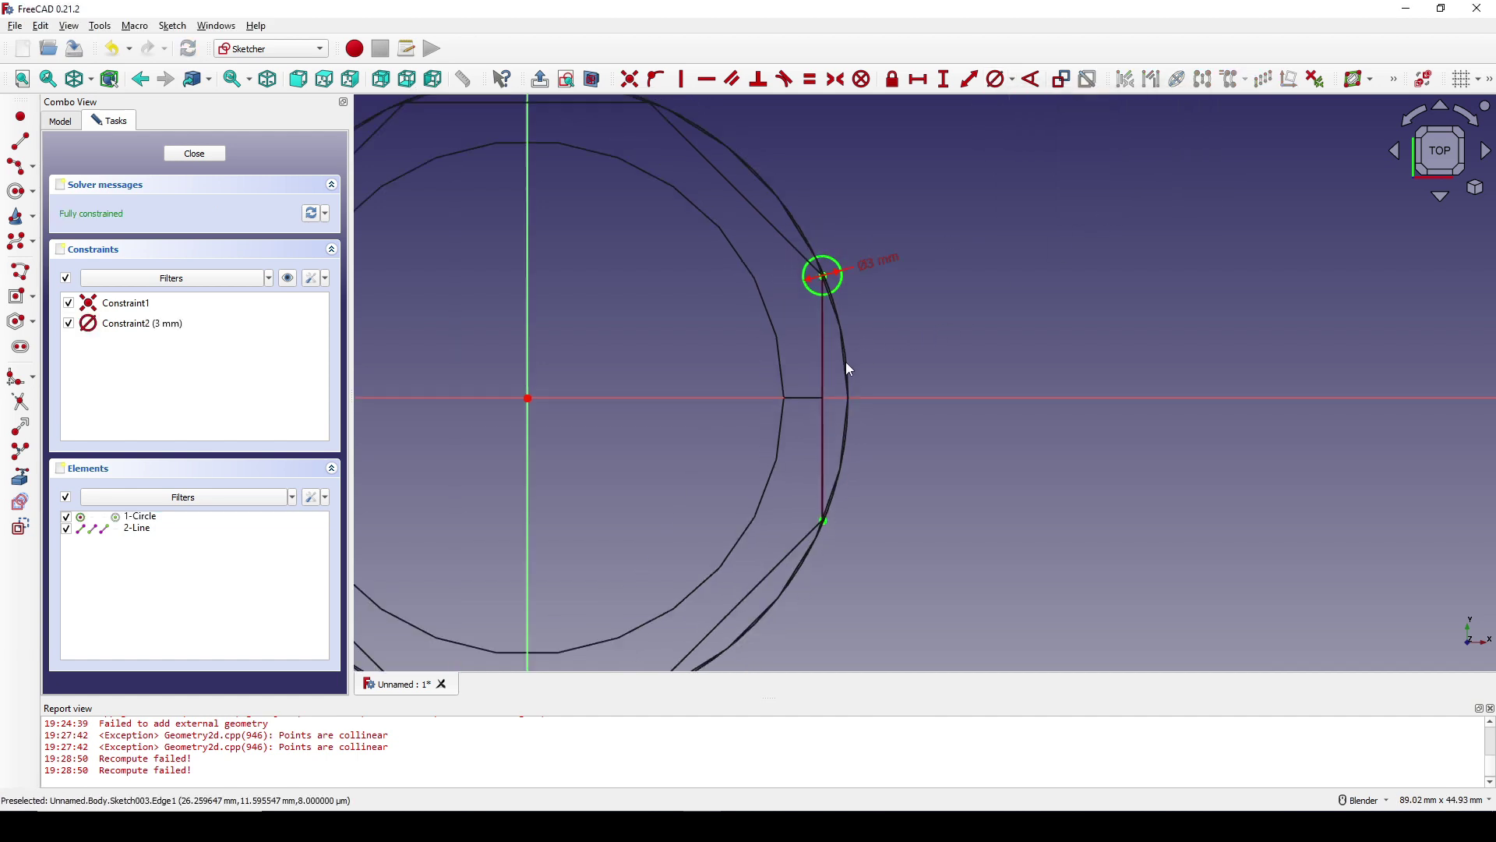
{"action": "left_click", "coordinate": [195, 154]}
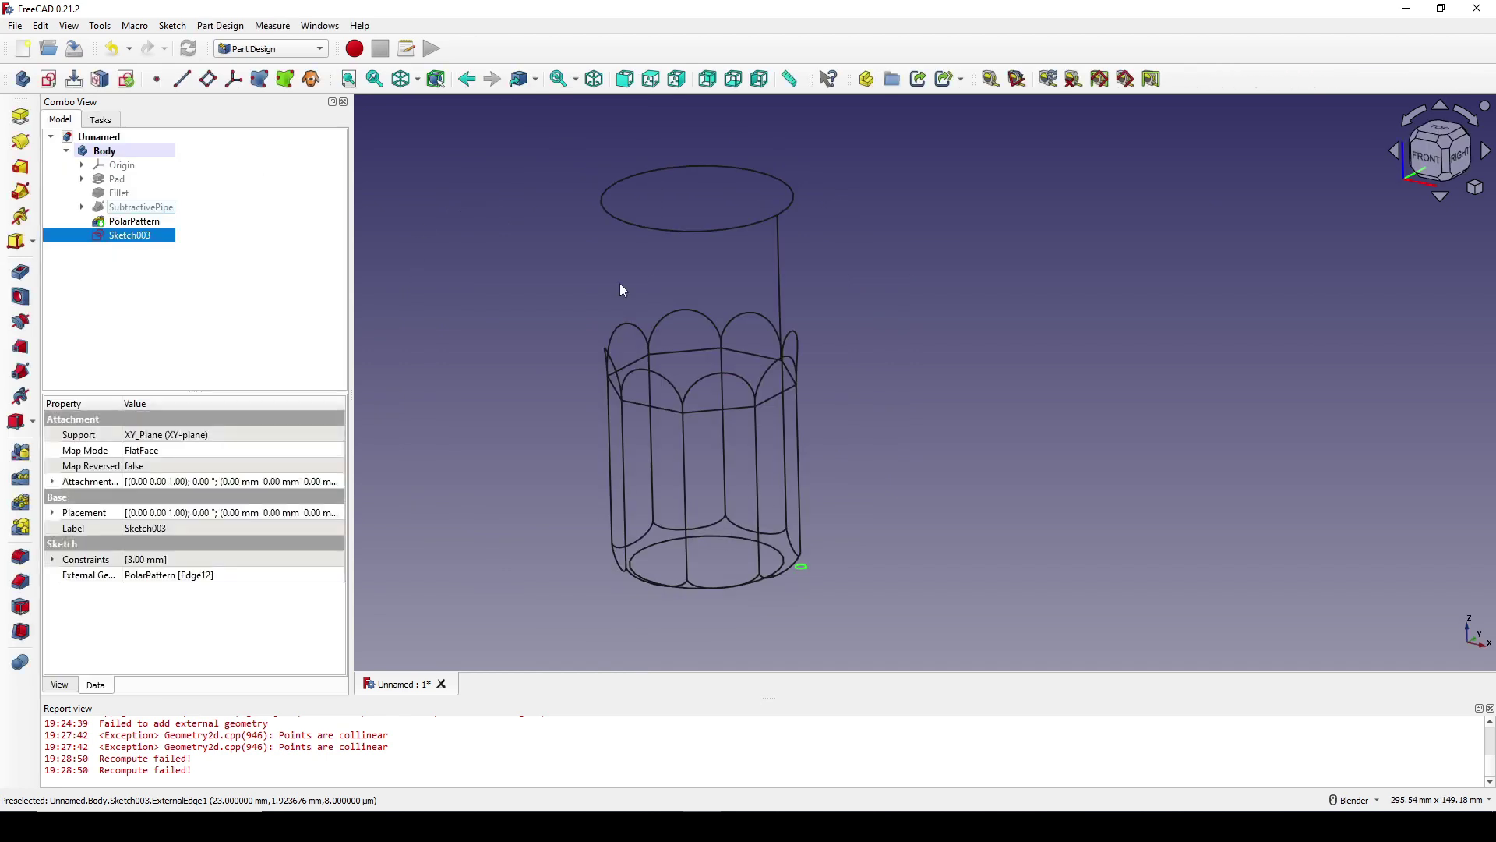
Set the display style to Flat lines.
{"action": "middle_click_drag", "start_coordinate": [802, 331], "coordinate": [932, 441]}
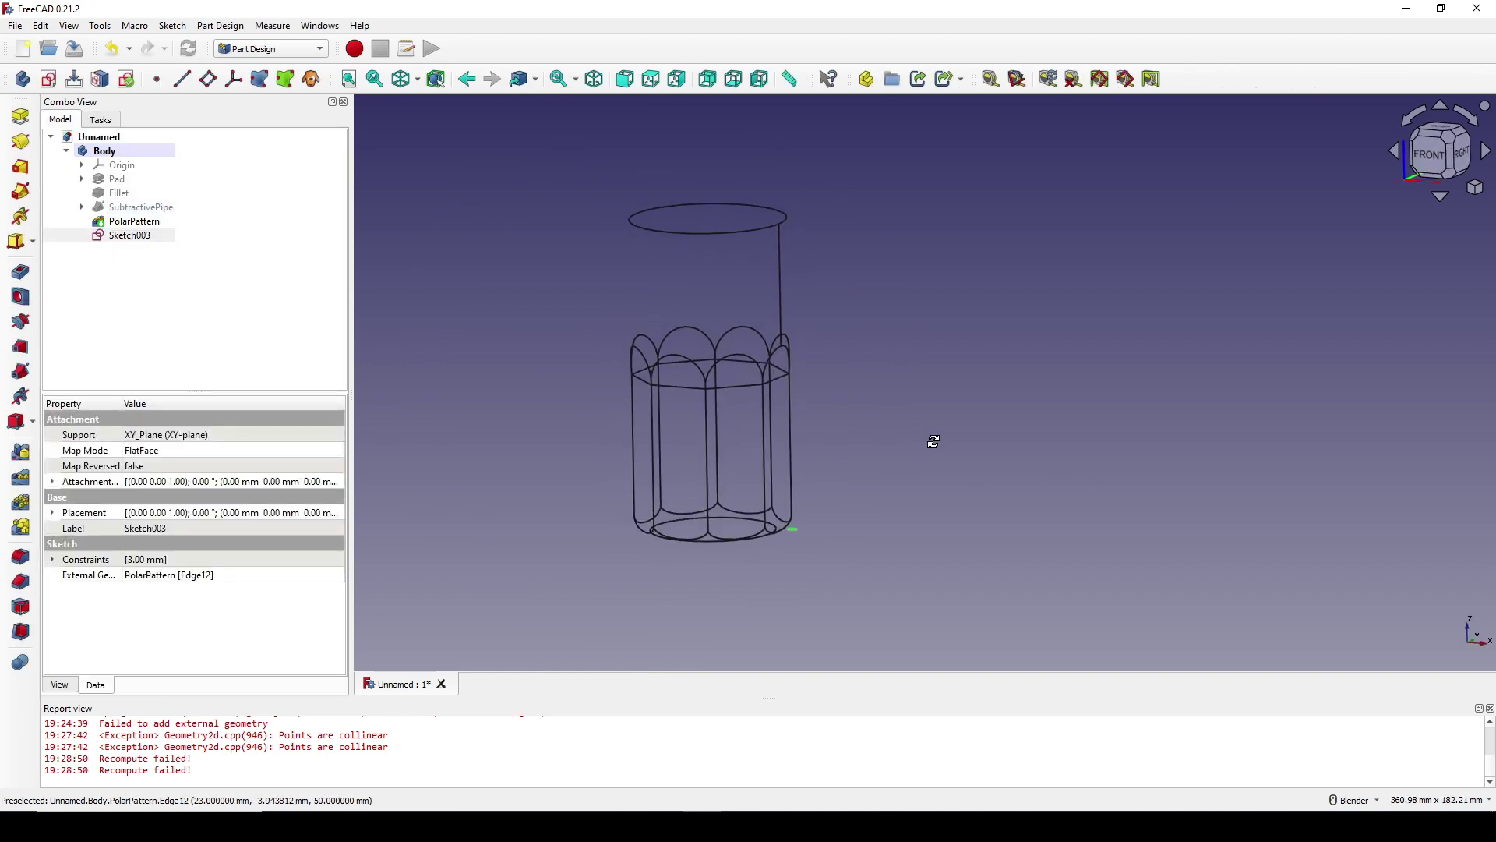
{"action": "left_click", "coordinate": [418, 79]}
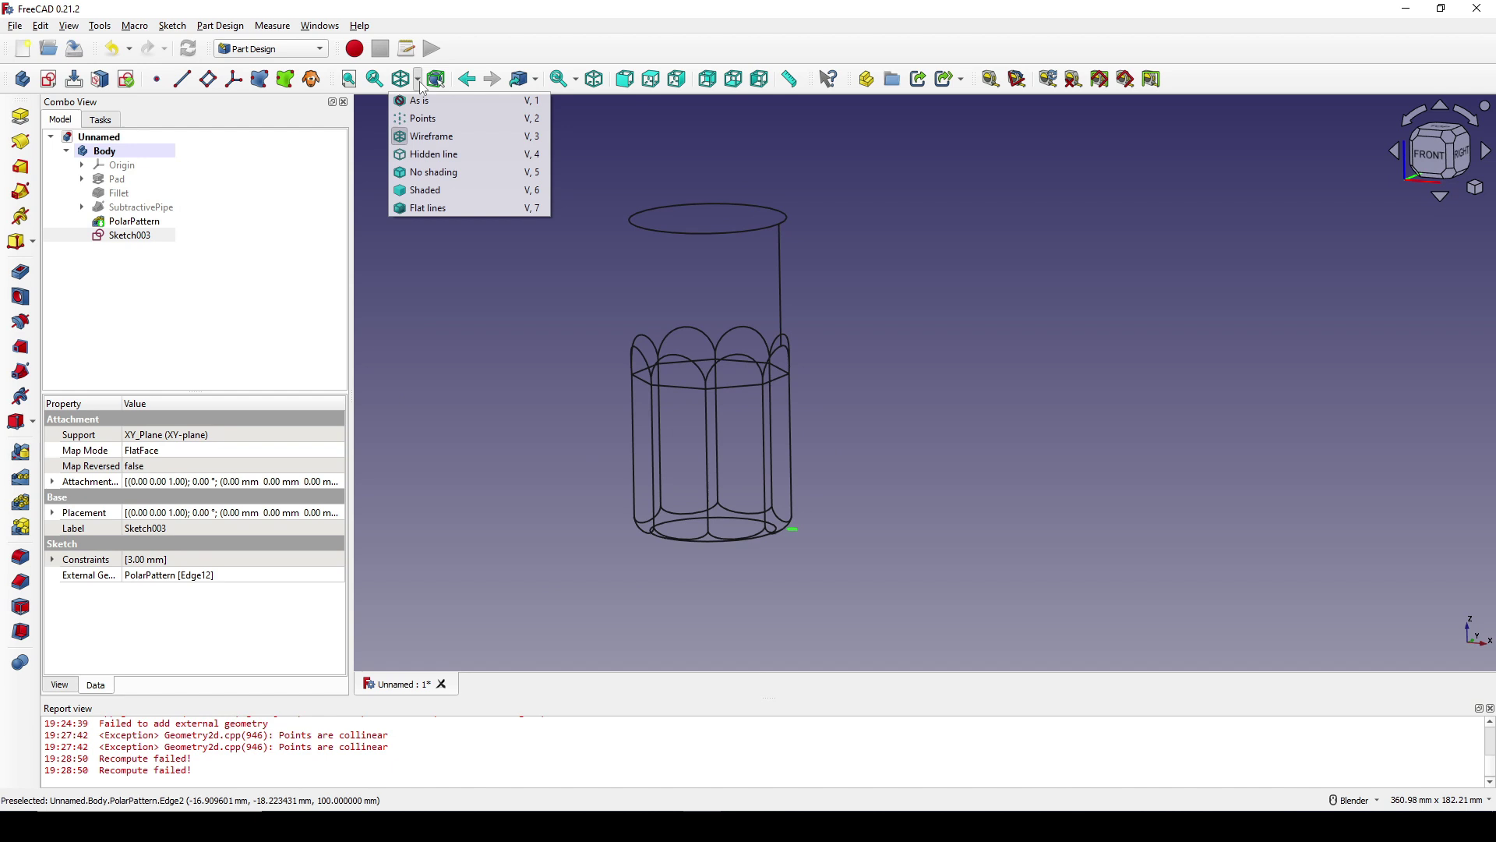
{"action": "left_click", "coordinate": [467, 208]}
Create a datum plane through two opposite vertical facet edges, one of them above the small circle sketch, with the Plane by 3 points mode.
{"action": "mouse_move", "coordinate": [770, 398]}
{"action": "middle_mouse_down"}
{"action": "mouse_move", "coordinate": [1185, 424]}
{"action": "mouse_move", "coordinate": [1068, 462]}
{"action": "middle_mouse_up"}
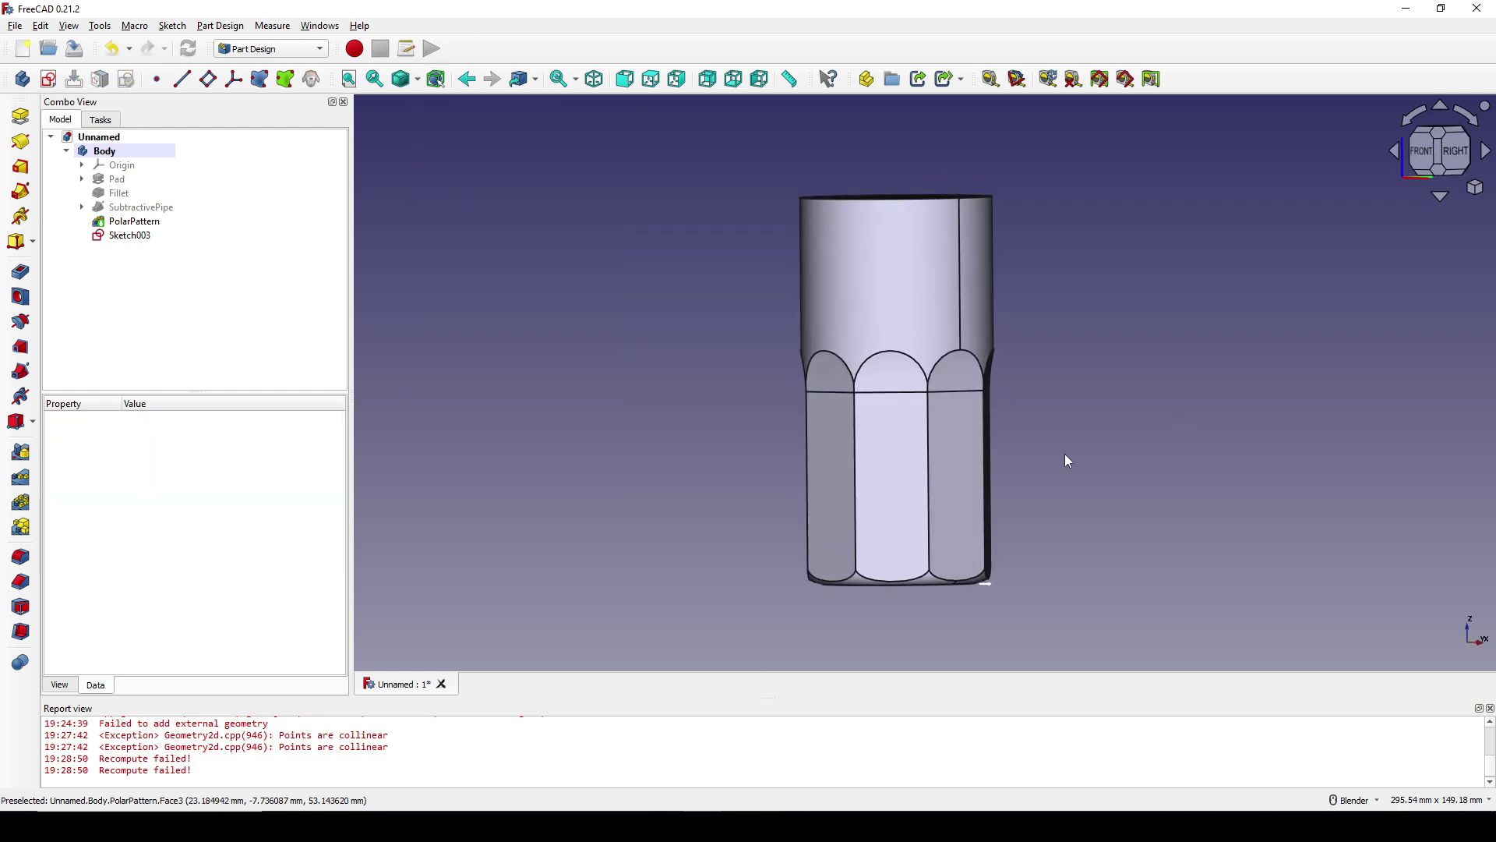
{"action": "scroll", "coordinate": [1069, 461], "scroll_direction": "up", "scroll_amount": 2}
{"action": "middle_click_drag", "start_coordinate": [973, 422], "coordinate": [954, 436]}
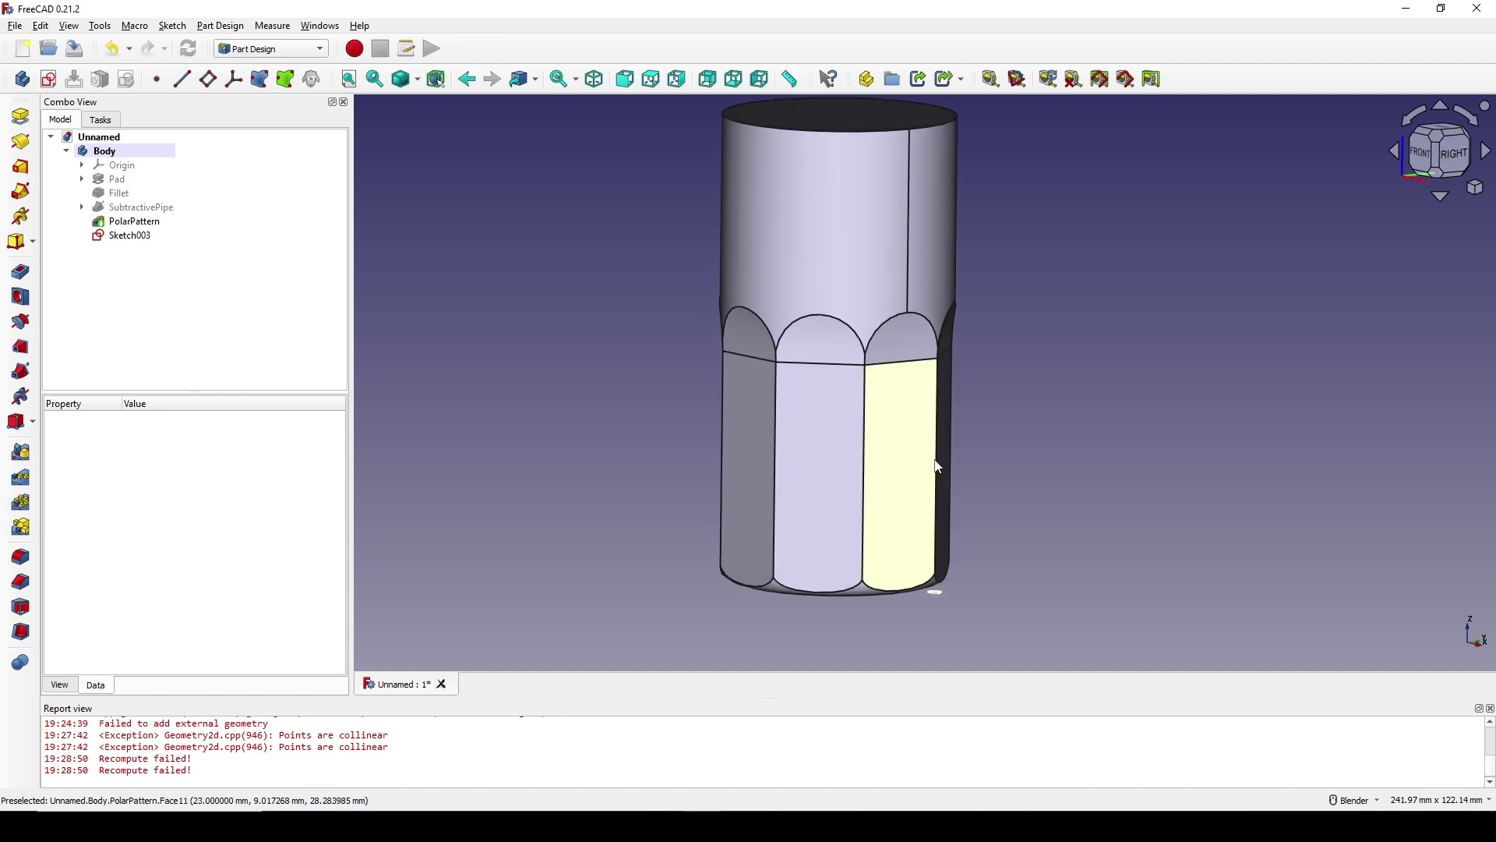
{"action": "left_click", "coordinate": [938, 467]}
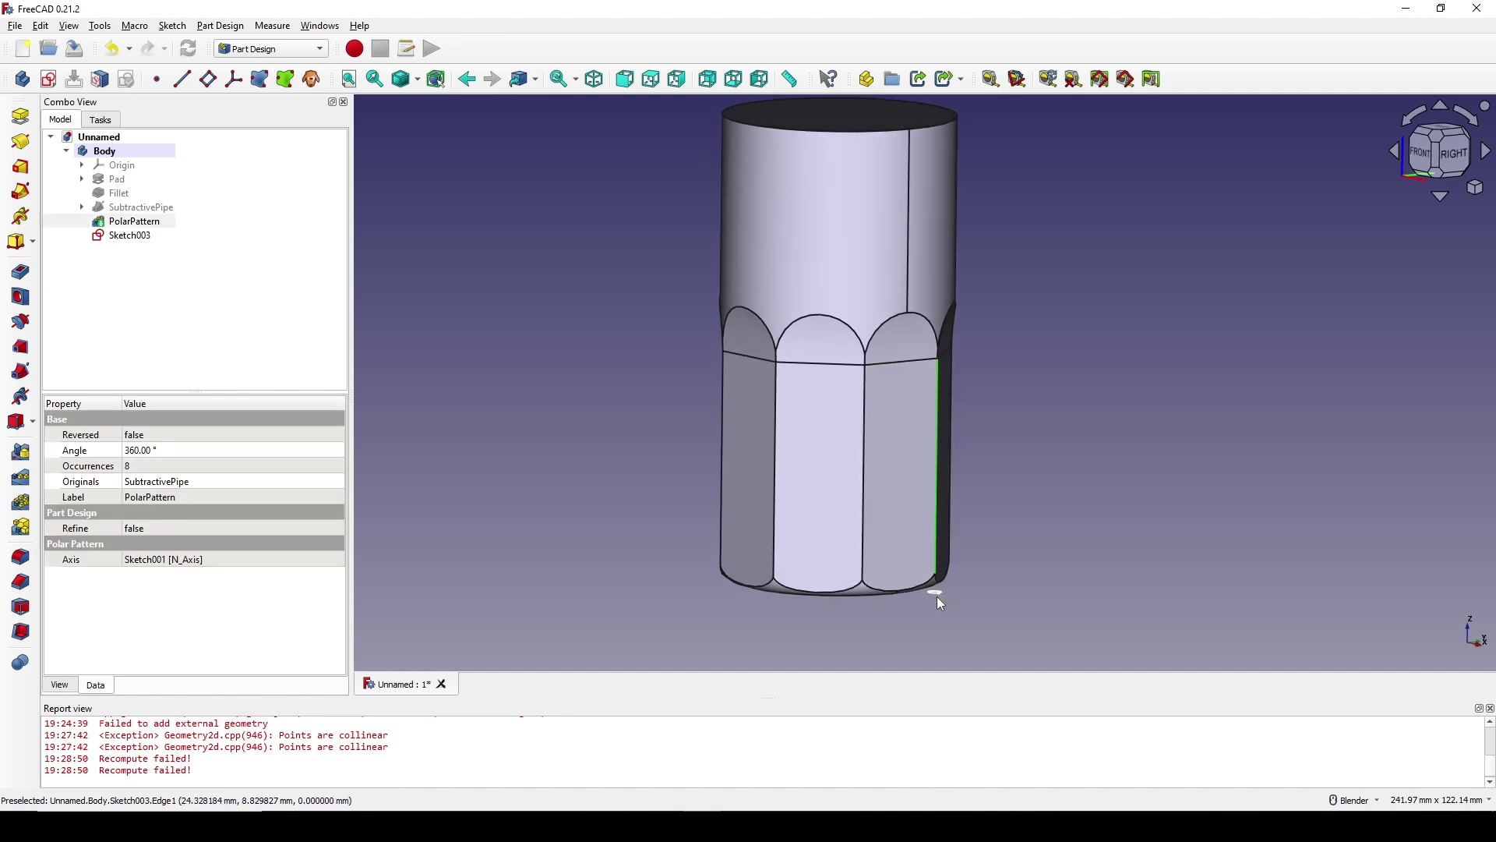
{"action": "middle_click_drag", "start_coordinate": [865, 507], "coordinate": [775, 451]}
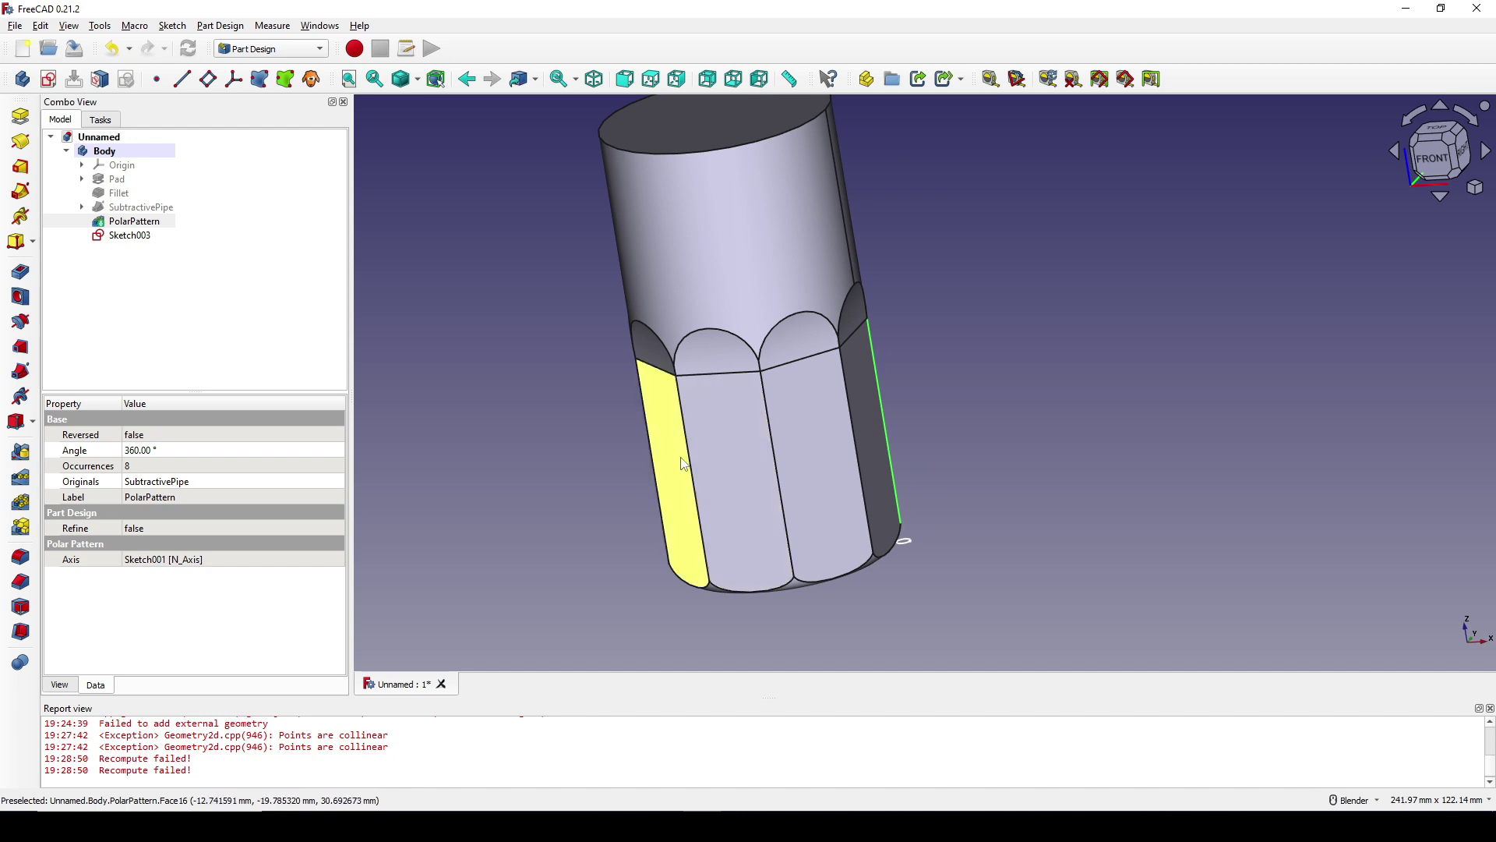
{"action": "middle_click_drag", "start_coordinate": [681, 456], "coordinate": [771, 437]}
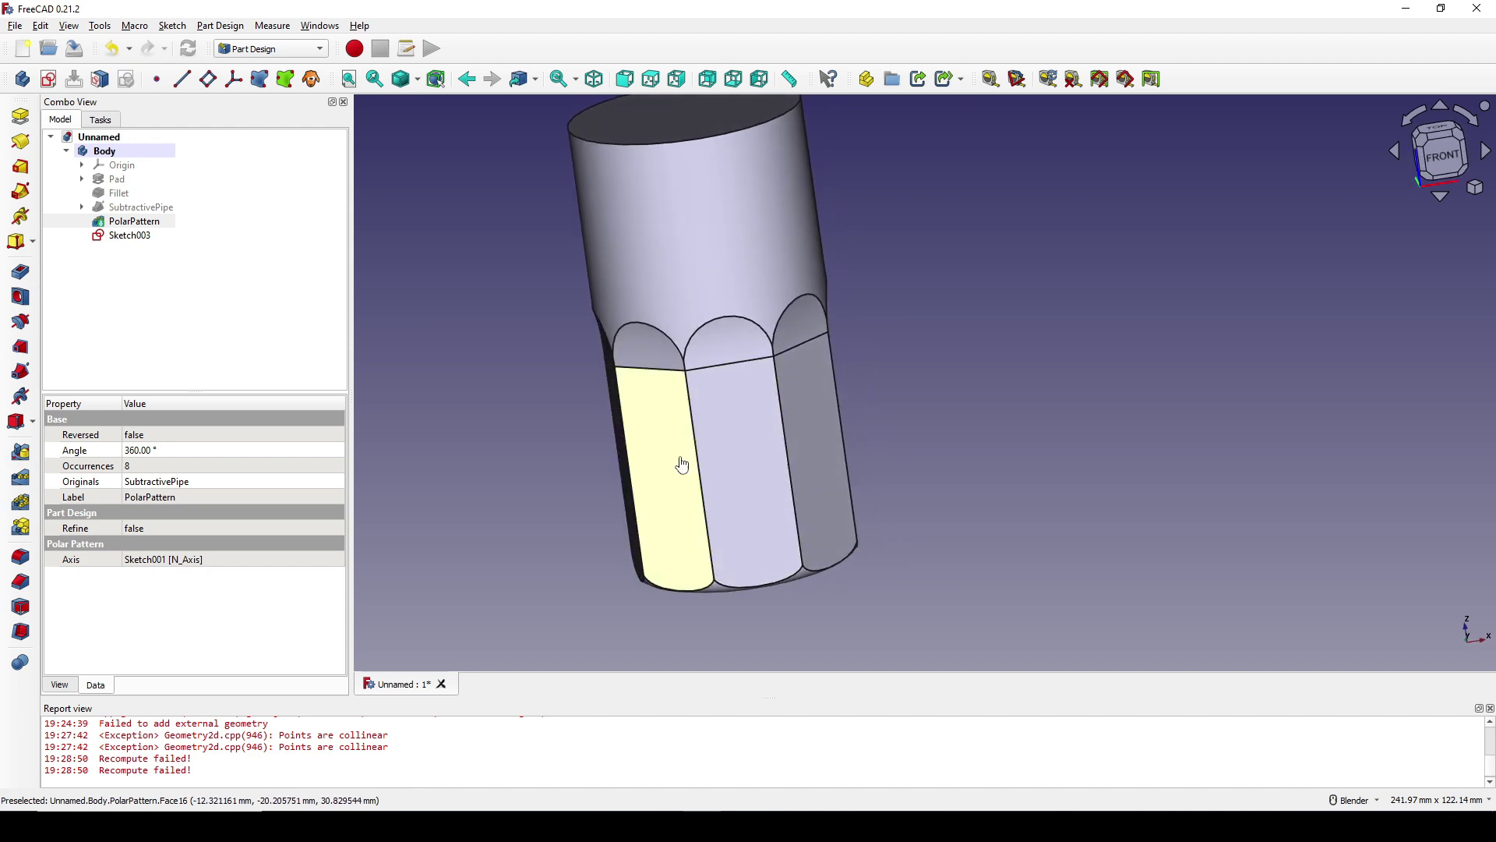
{"action": "left_click", "coordinate": [632, 465]}
{"action": "middle_click_drag", "start_coordinate": [739, 467], "coordinate": [635, 448]}
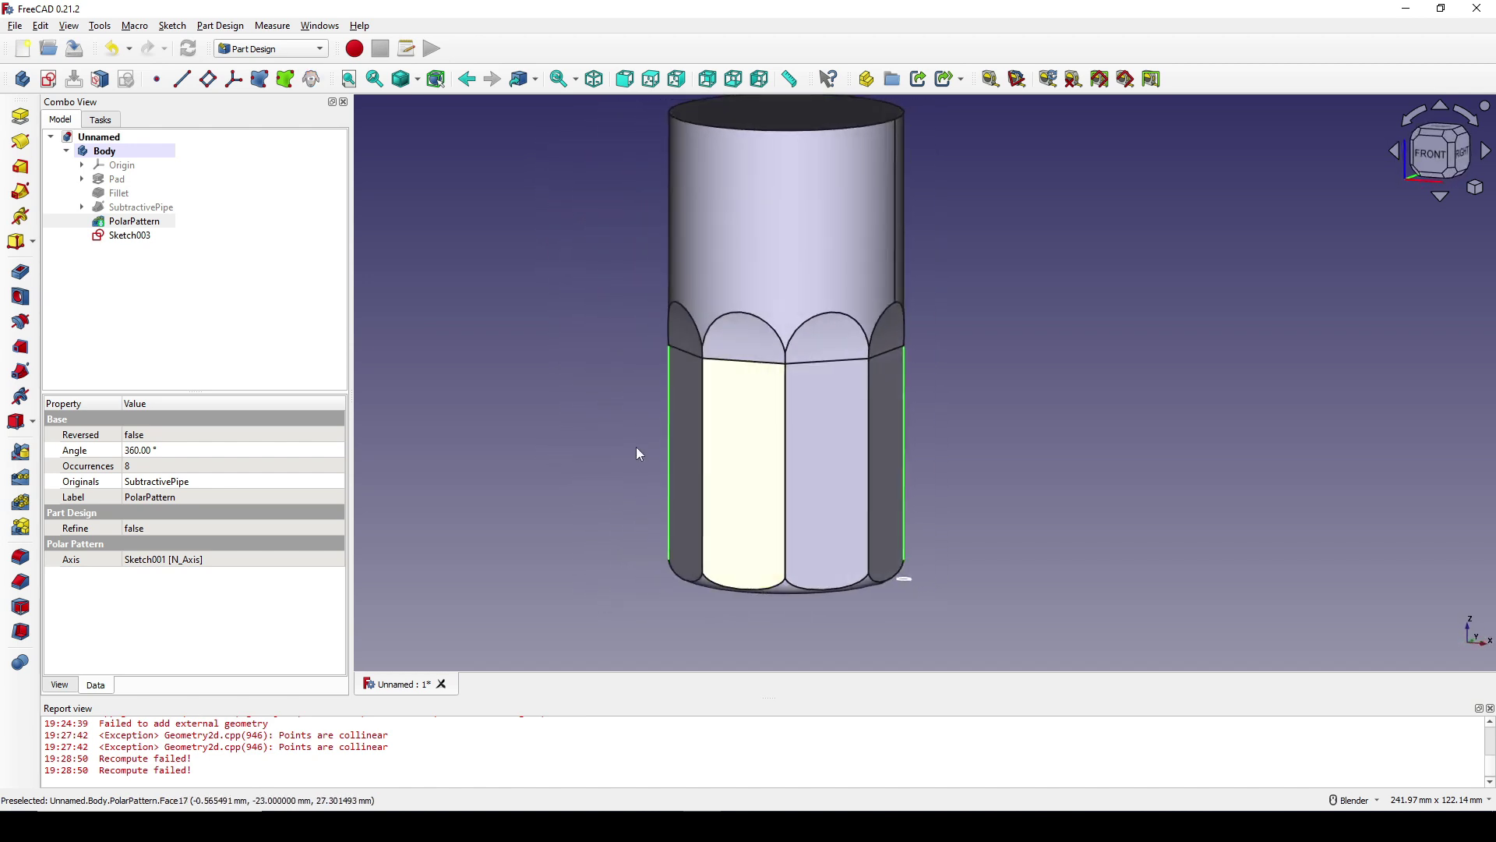
{"action": "middle_click_drag", "start_coordinate": [838, 444], "coordinate": [1201, 397]}
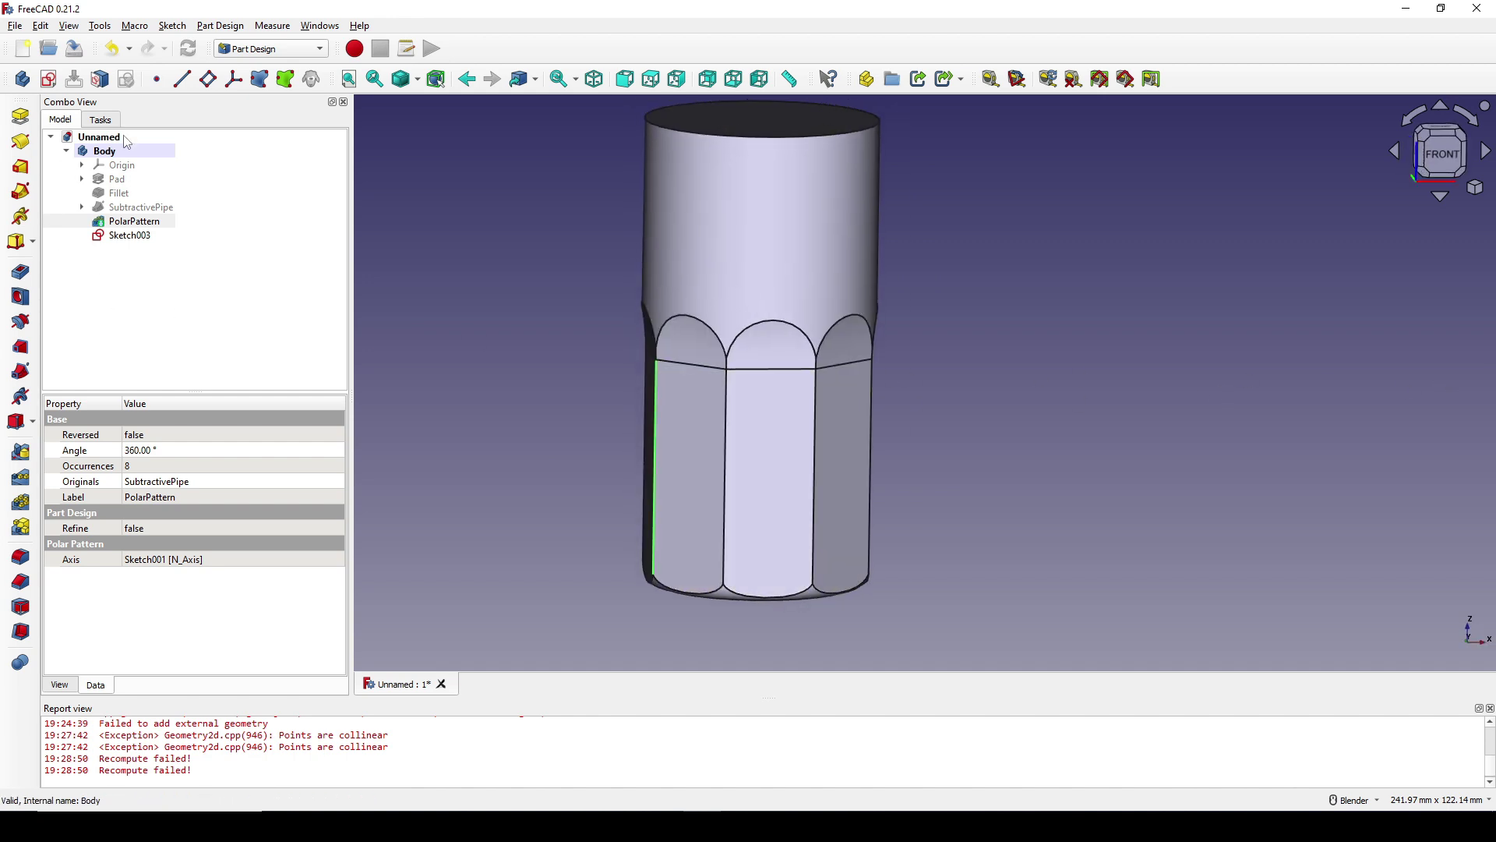
{"action": "left_click", "coordinate": [209, 79]}
{"action": "scroll", "coordinate": [641, 411], "scroll_direction": "down", "scroll_amount": 2}
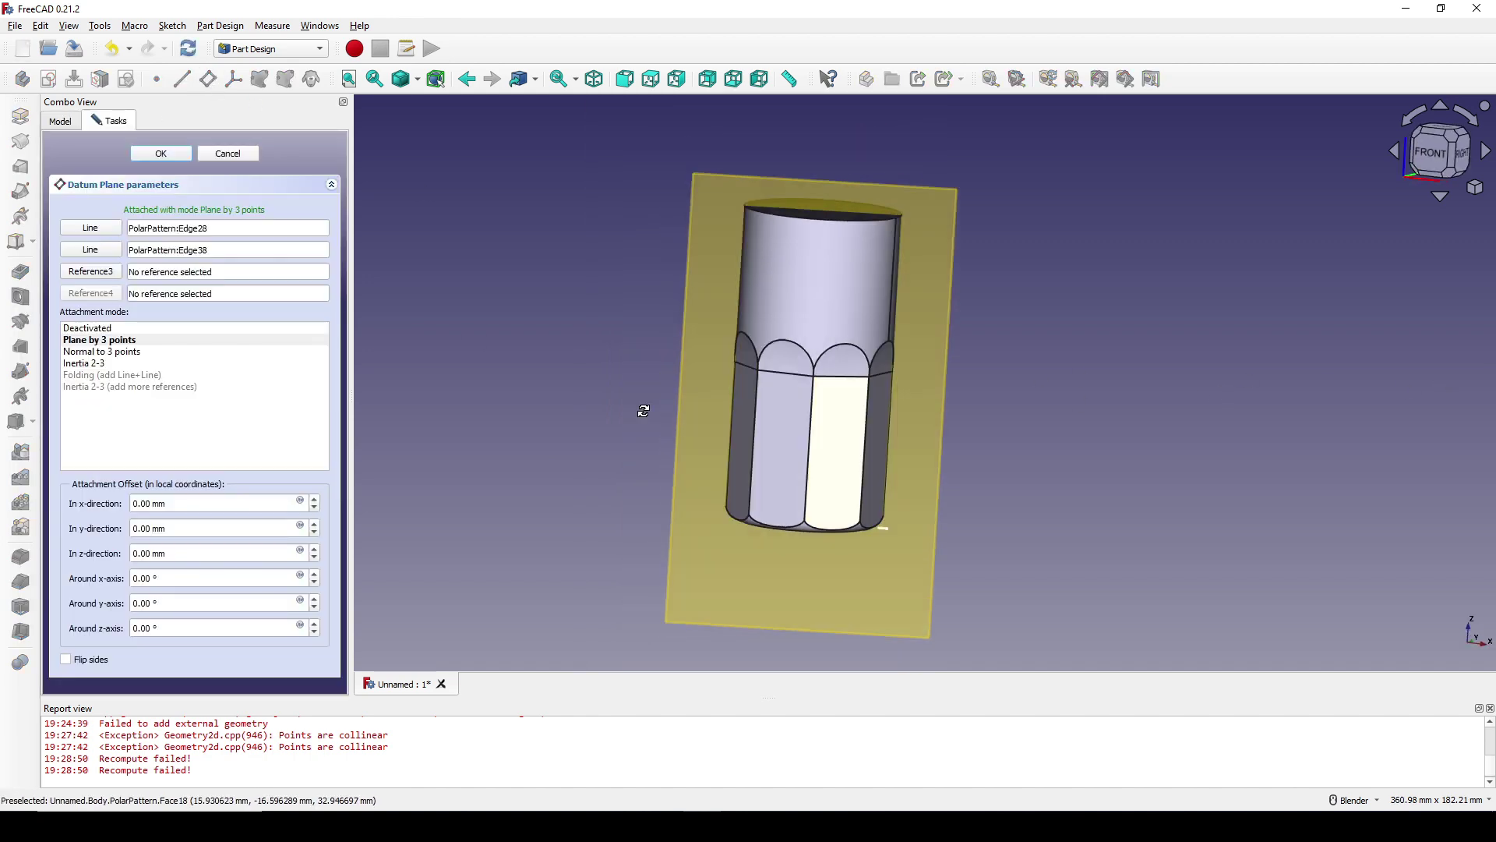
{"action": "middle_click_drag", "start_coordinate": [641, 410], "coordinate": [859, 400]}
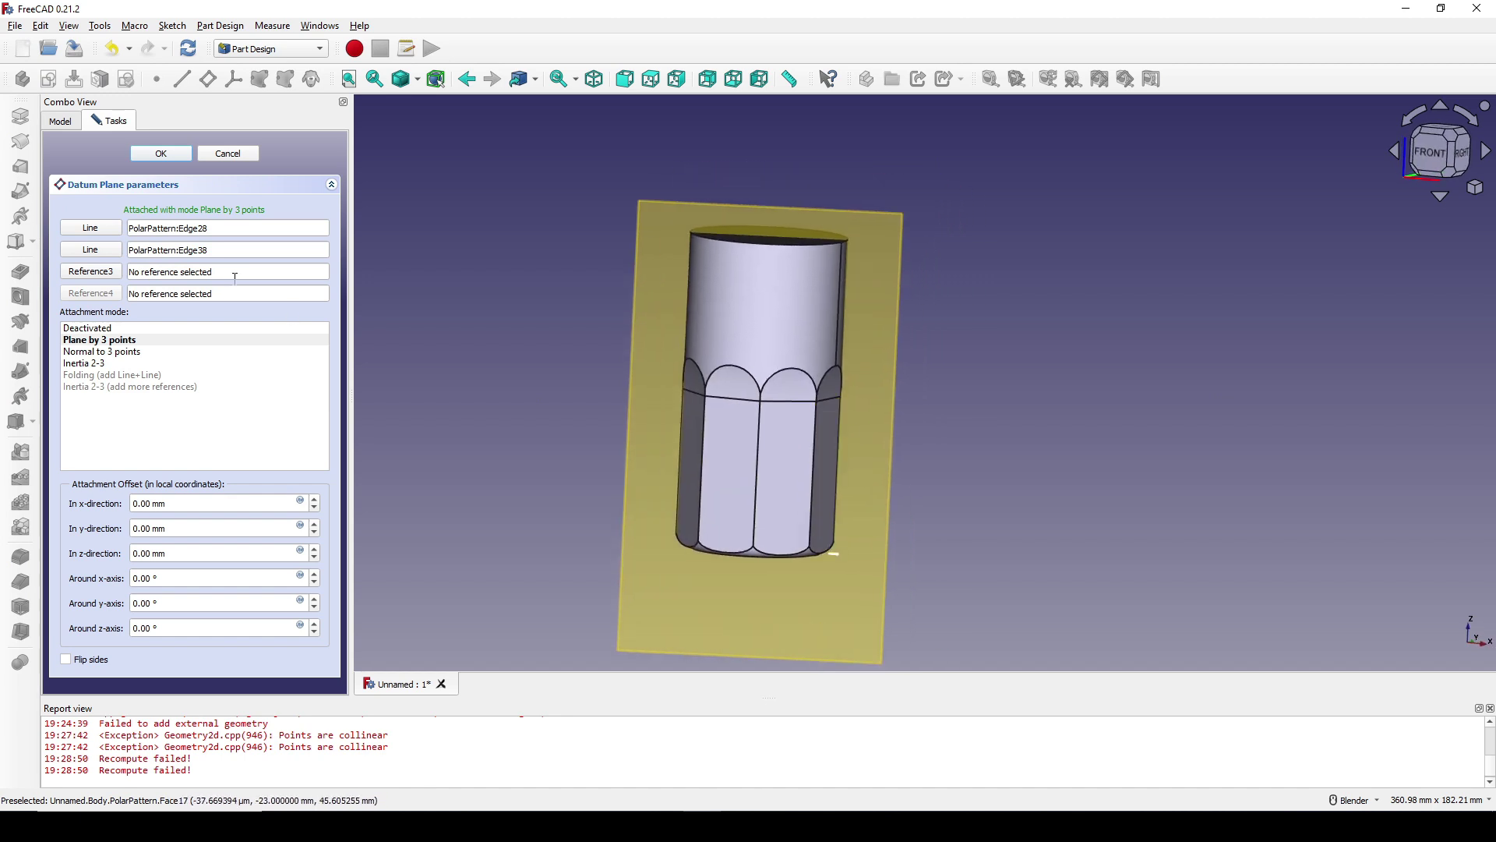
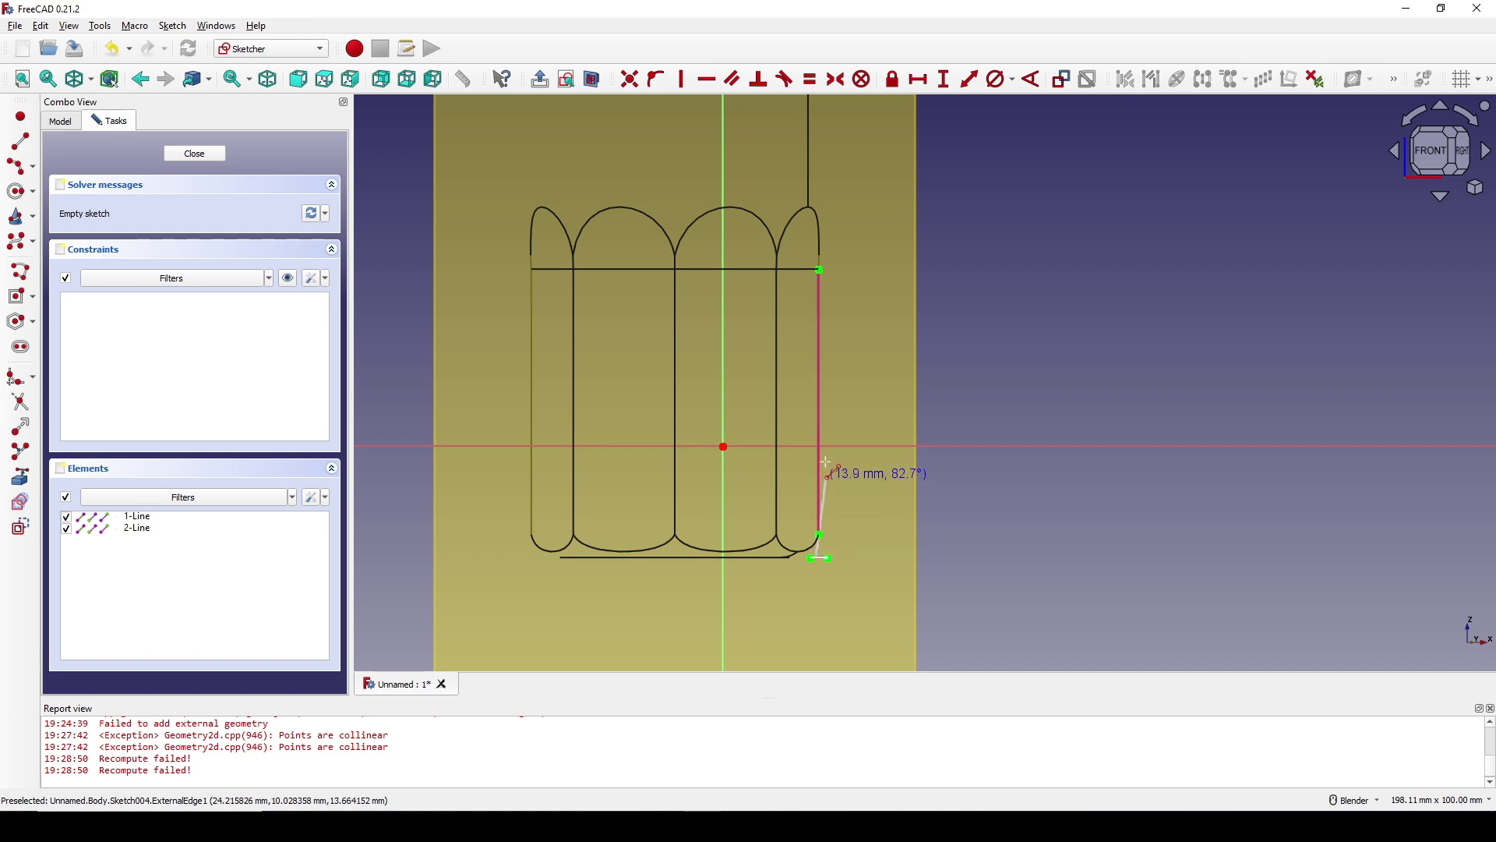
Draw a vertical line about 63 mm long up from the small circle's referenced edge and an outward arc of about 8 mm radius from its upper end.
{"action": "left_click", "coordinate": [818, 195]}
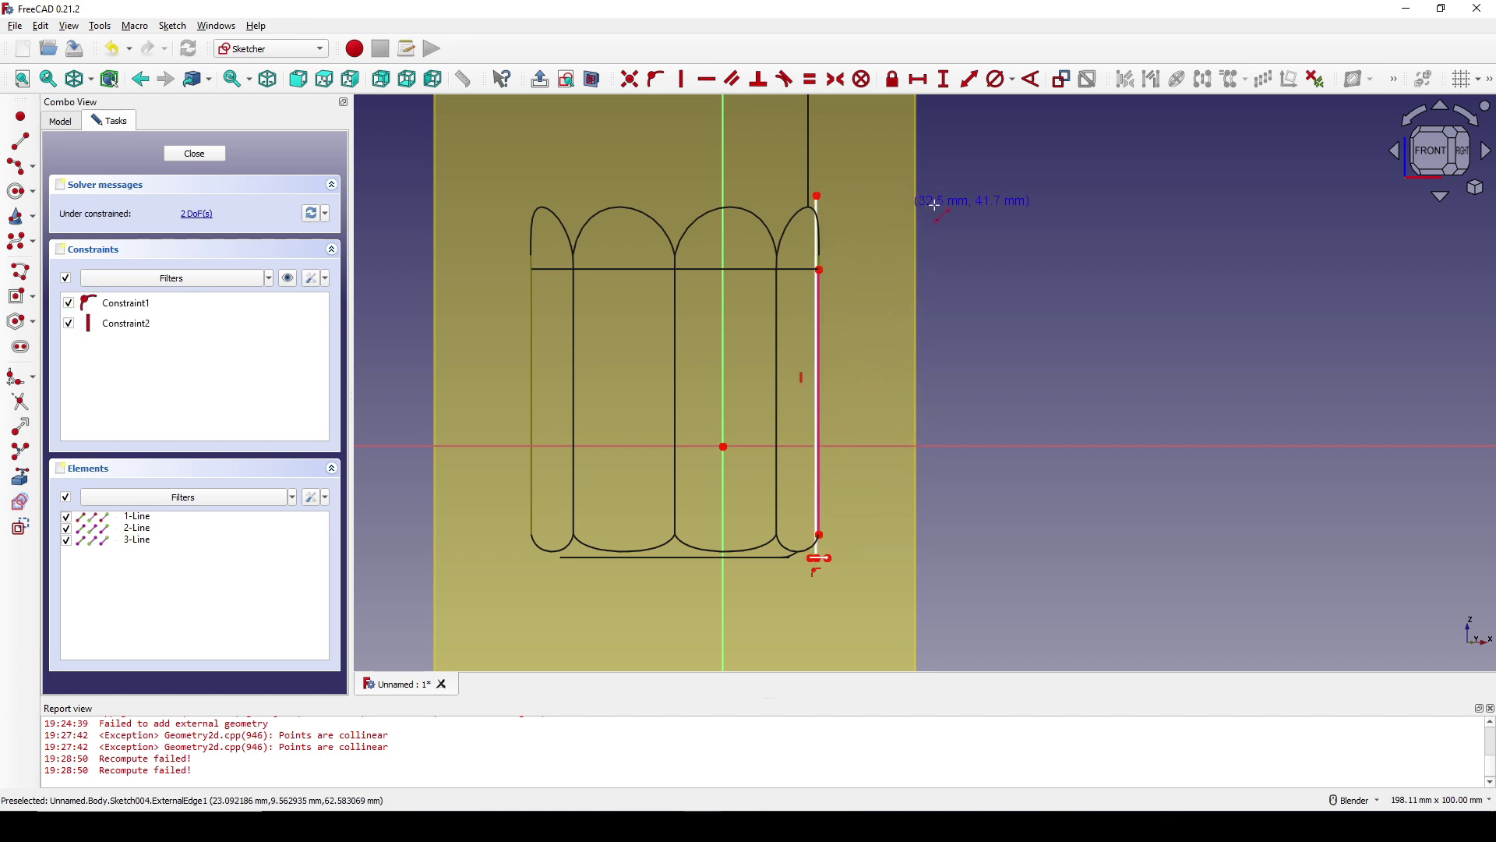
{"action": "left_click", "coordinate": [14, 176]}
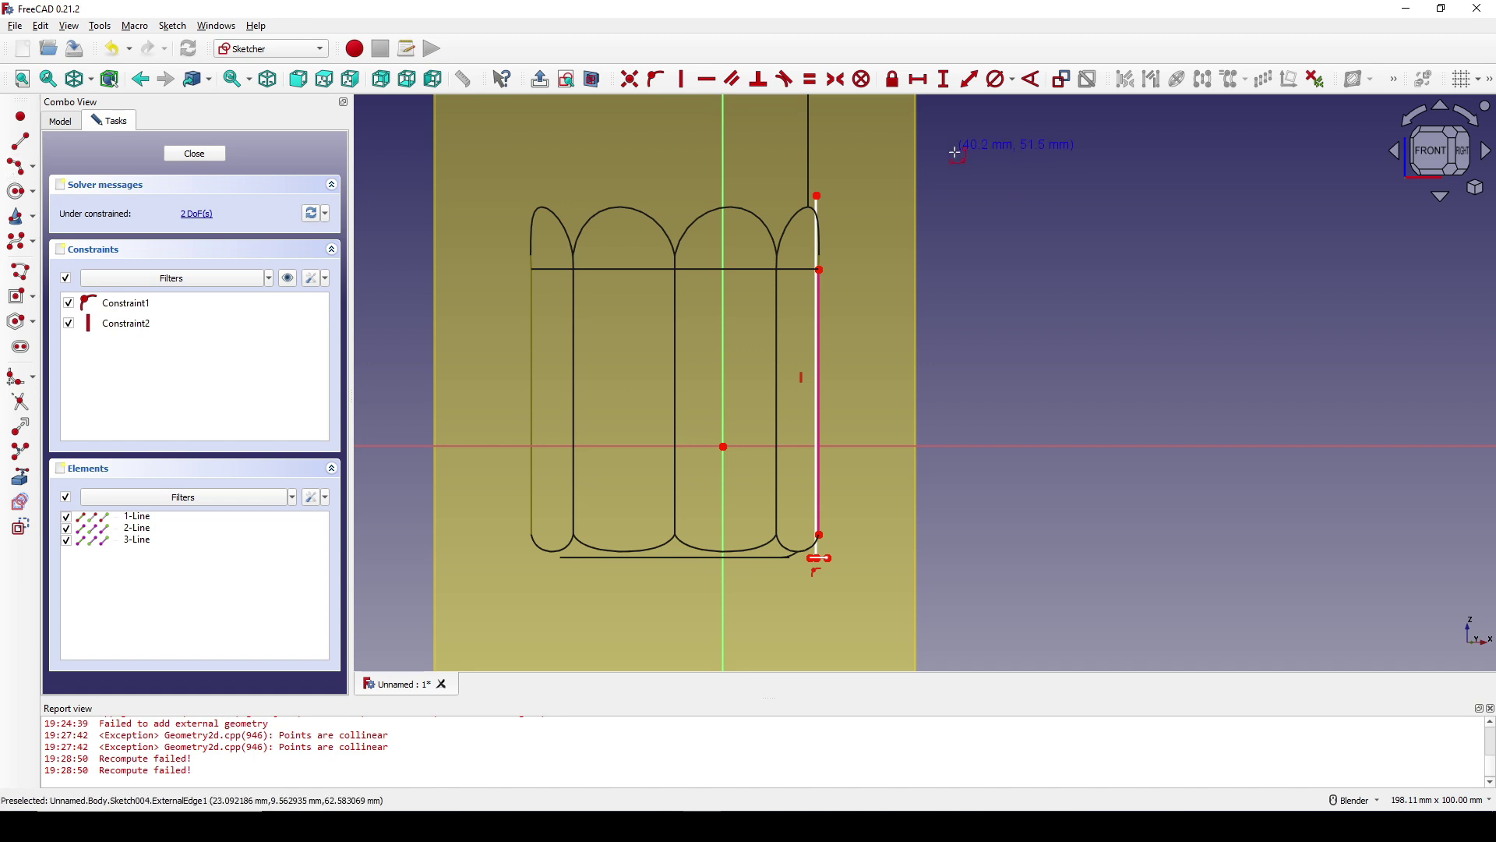
{"action": "left_click", "coordinate": [818, 195]}
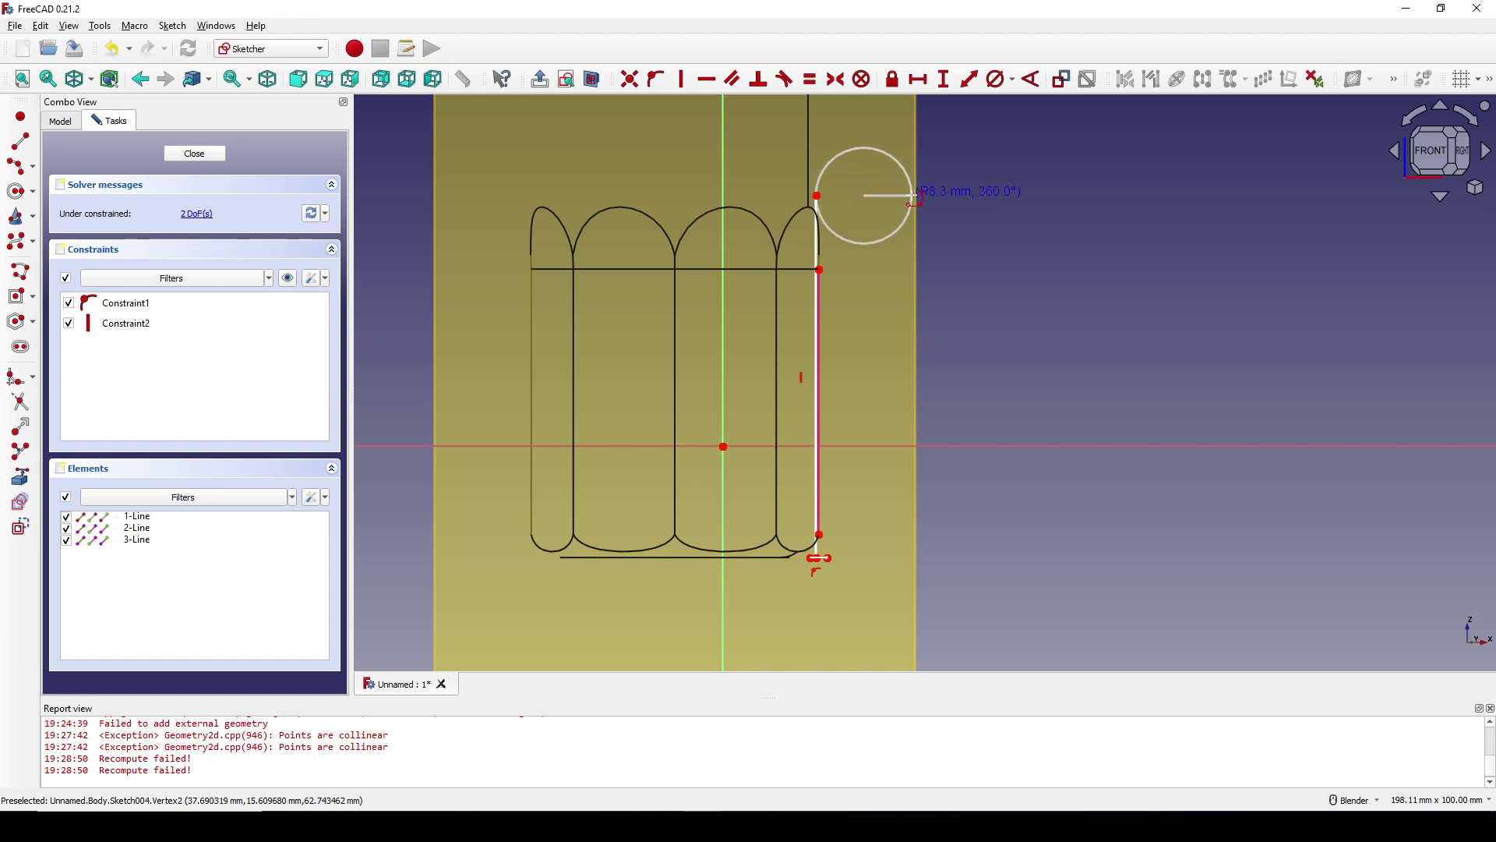
{"action": "left_click", "coordinate": [913, 196]}
{"action": "left_click", "coordinate": [906, 180]}
{"action": "key", "text": "Escape"}
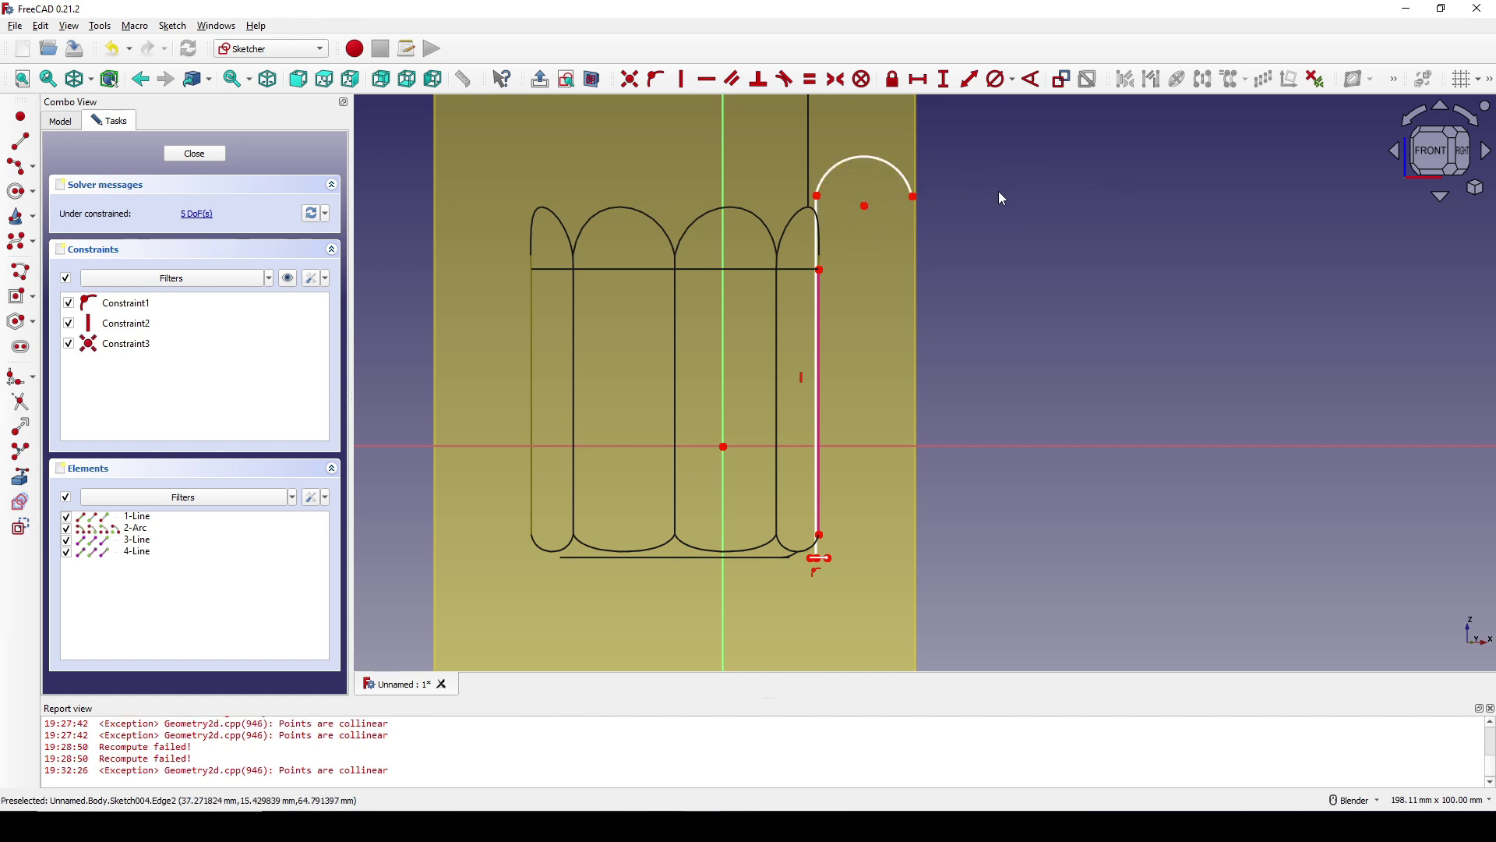
Make both endpoints of the short horizontal reference line at the base symmetric about the vertical path line.
{"action": "scroll", "coordinate": [830, 565], "scroll_direction": "up", "scroll_amount": 5}
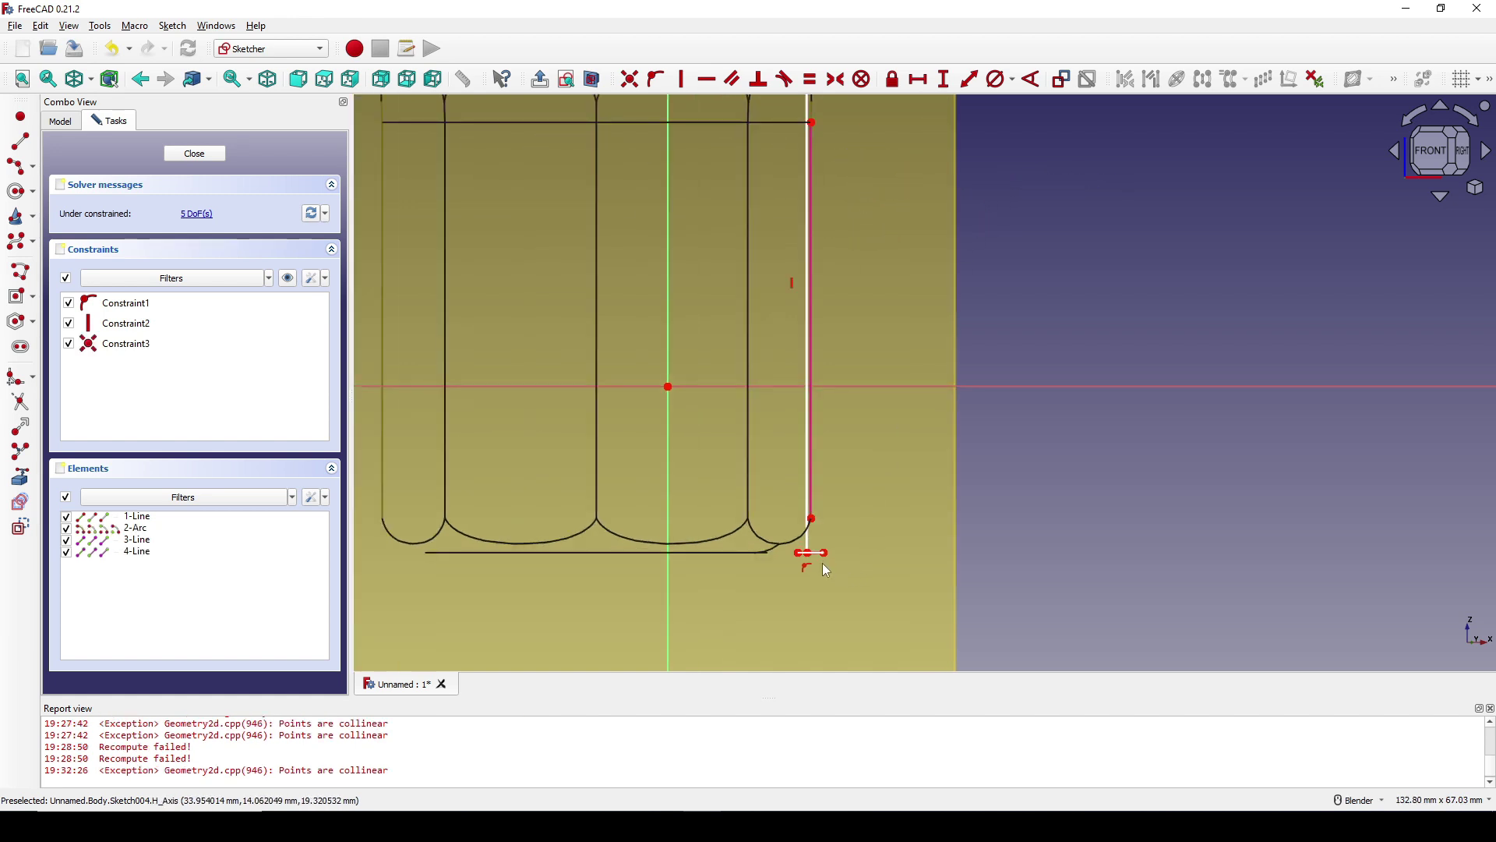
{"action": "scroll", "coordinate": [823, 564], "scroll_direction": "up", "scroll_amount": 4}
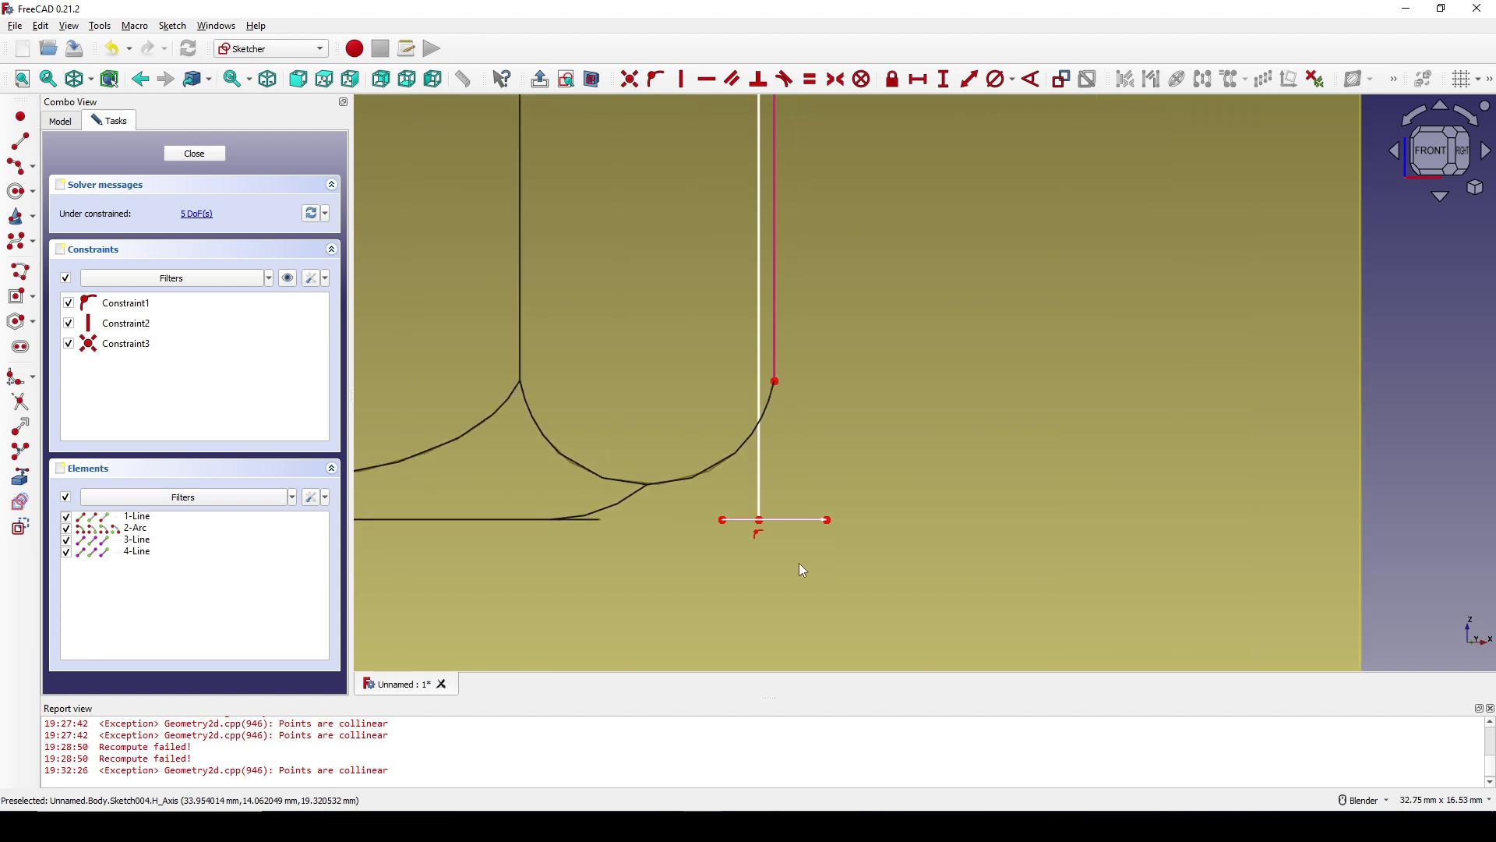
{"action": "left_click", "coordinate": [722, 521]}
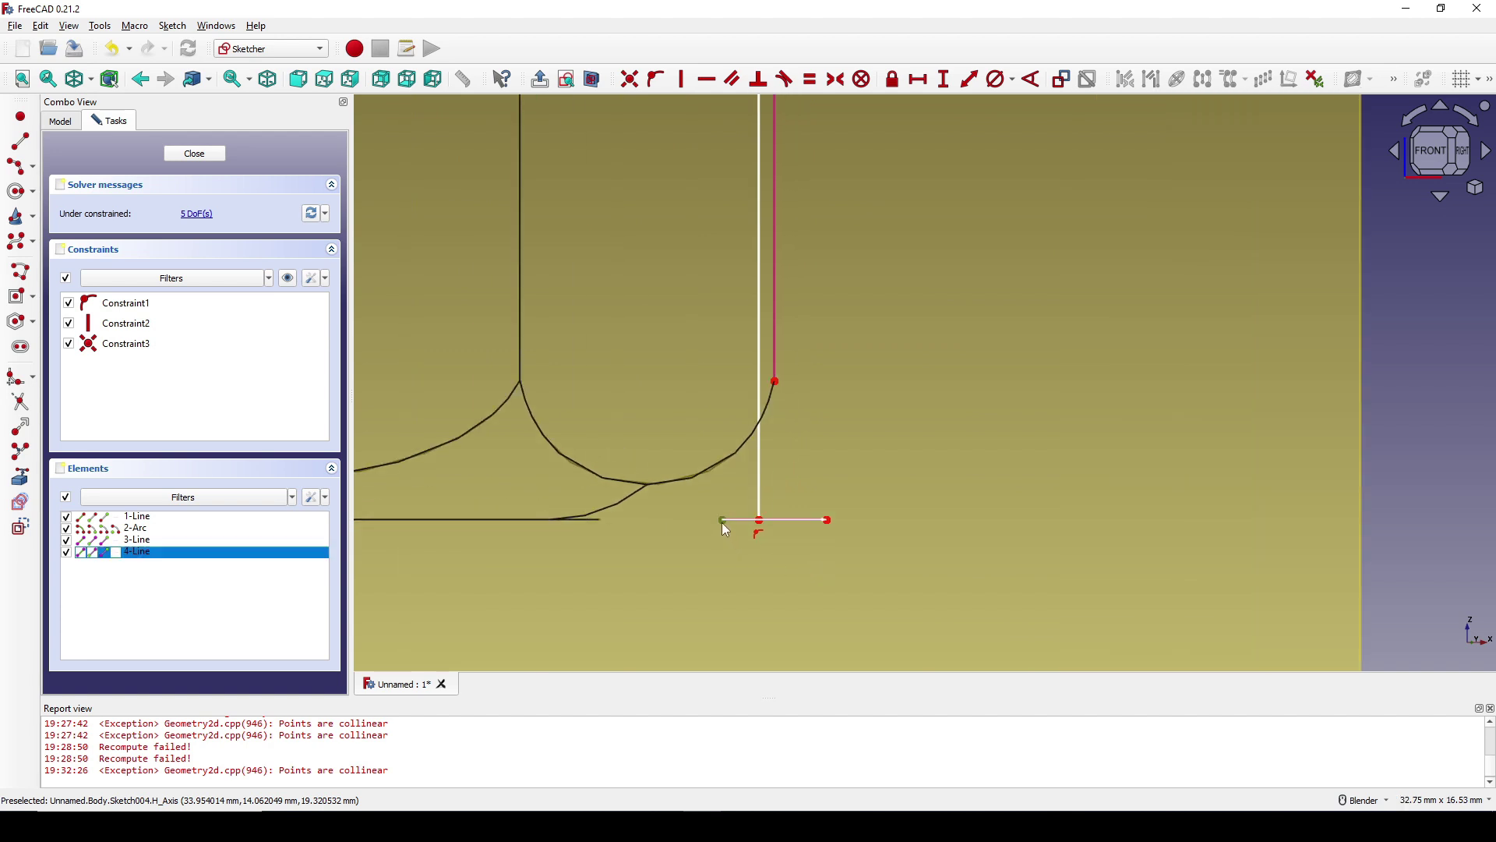
{"action": "left_click", "coordinate": [828, 521]}
{"action": "left_click", "coordinate": [760, 463]}
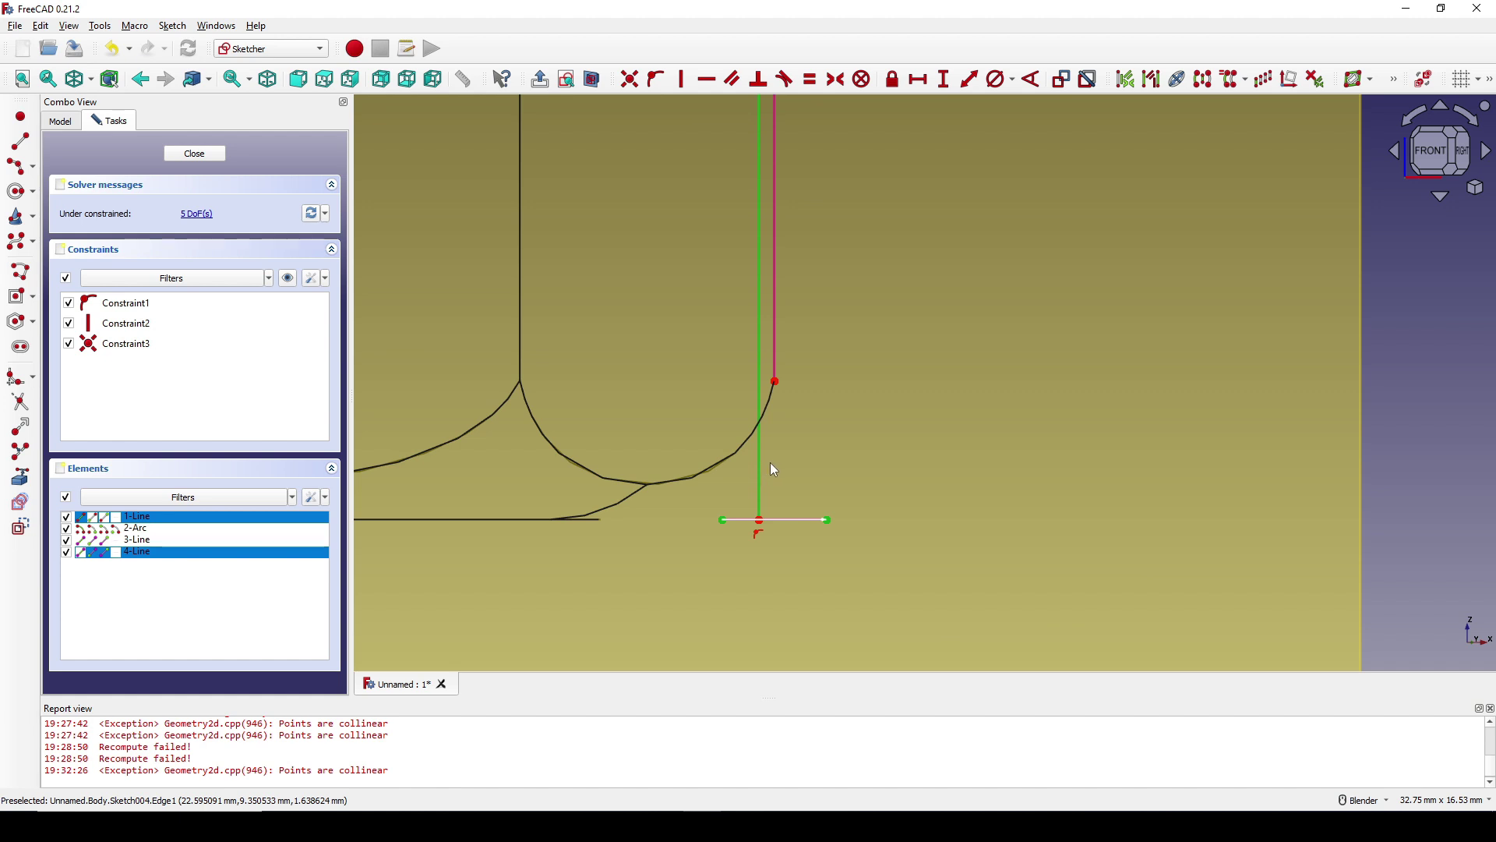
{"action": "key", "text": "s"}
{"action": "key", "text": "s"}
{"action": "scroll", "coordinate": [836, 465], "scroll_direction": "down", "scroll_amount": 8}
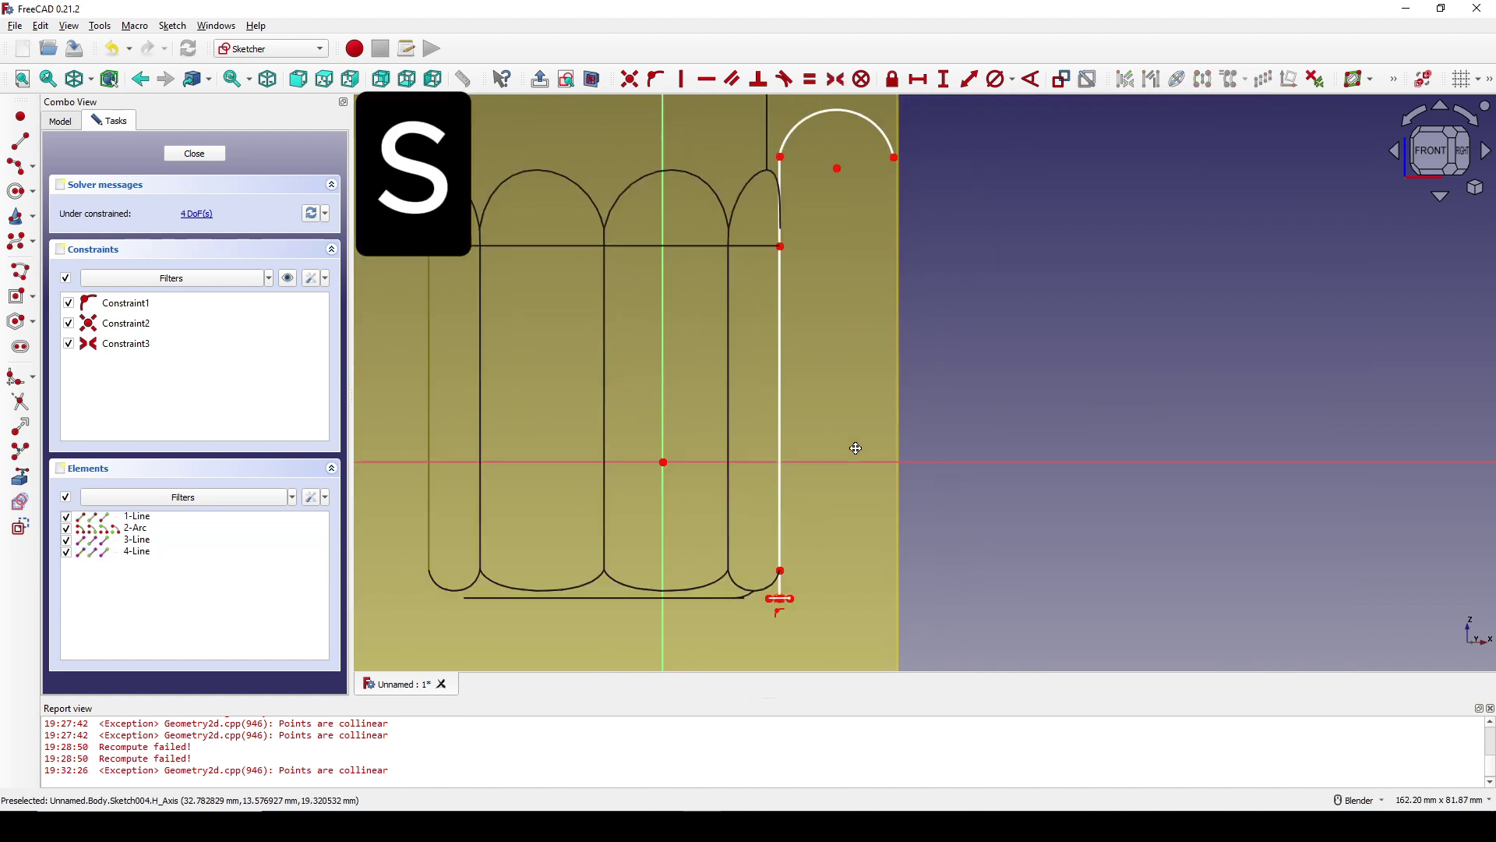
Constrain the vertical path line's length to 60 mm.
{"action": "left_click", "coordinate": [781, 392]}
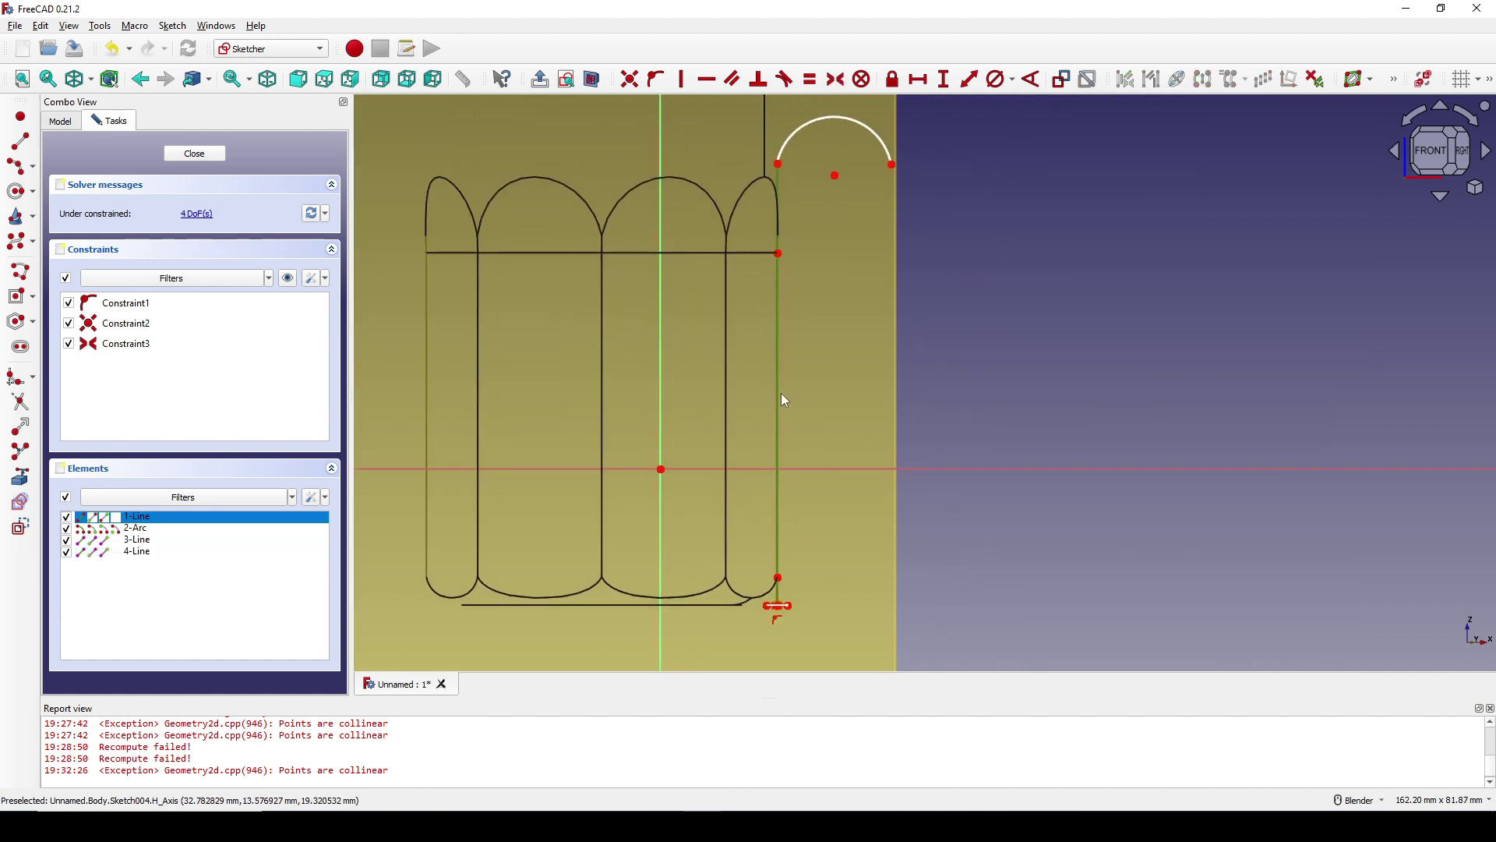
{"action": "type", "text": "i"}
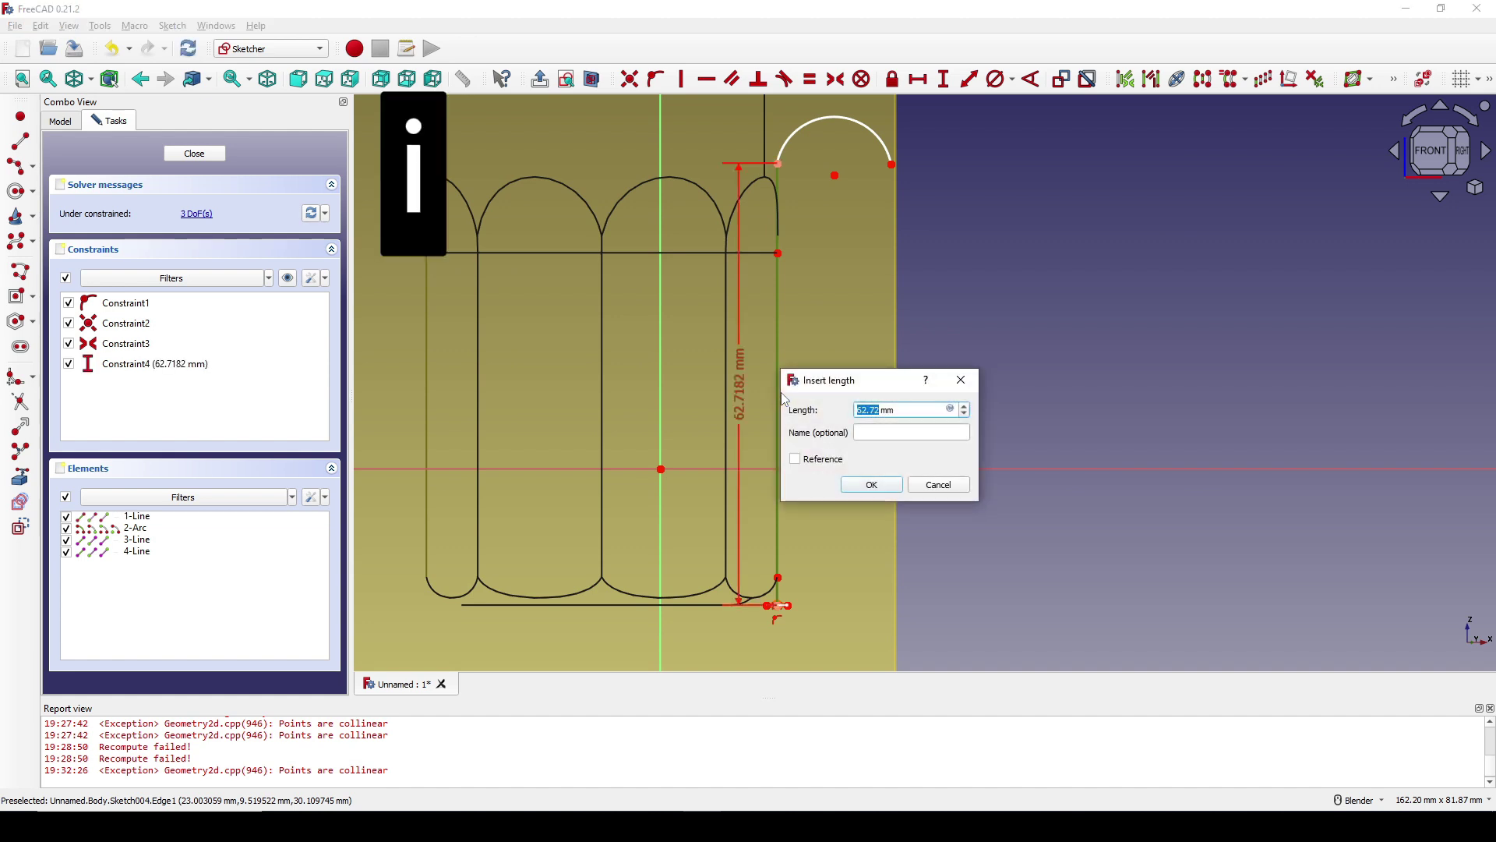
{"action": "type", "text": "60"}
{"action": "key", "text": "Return"}
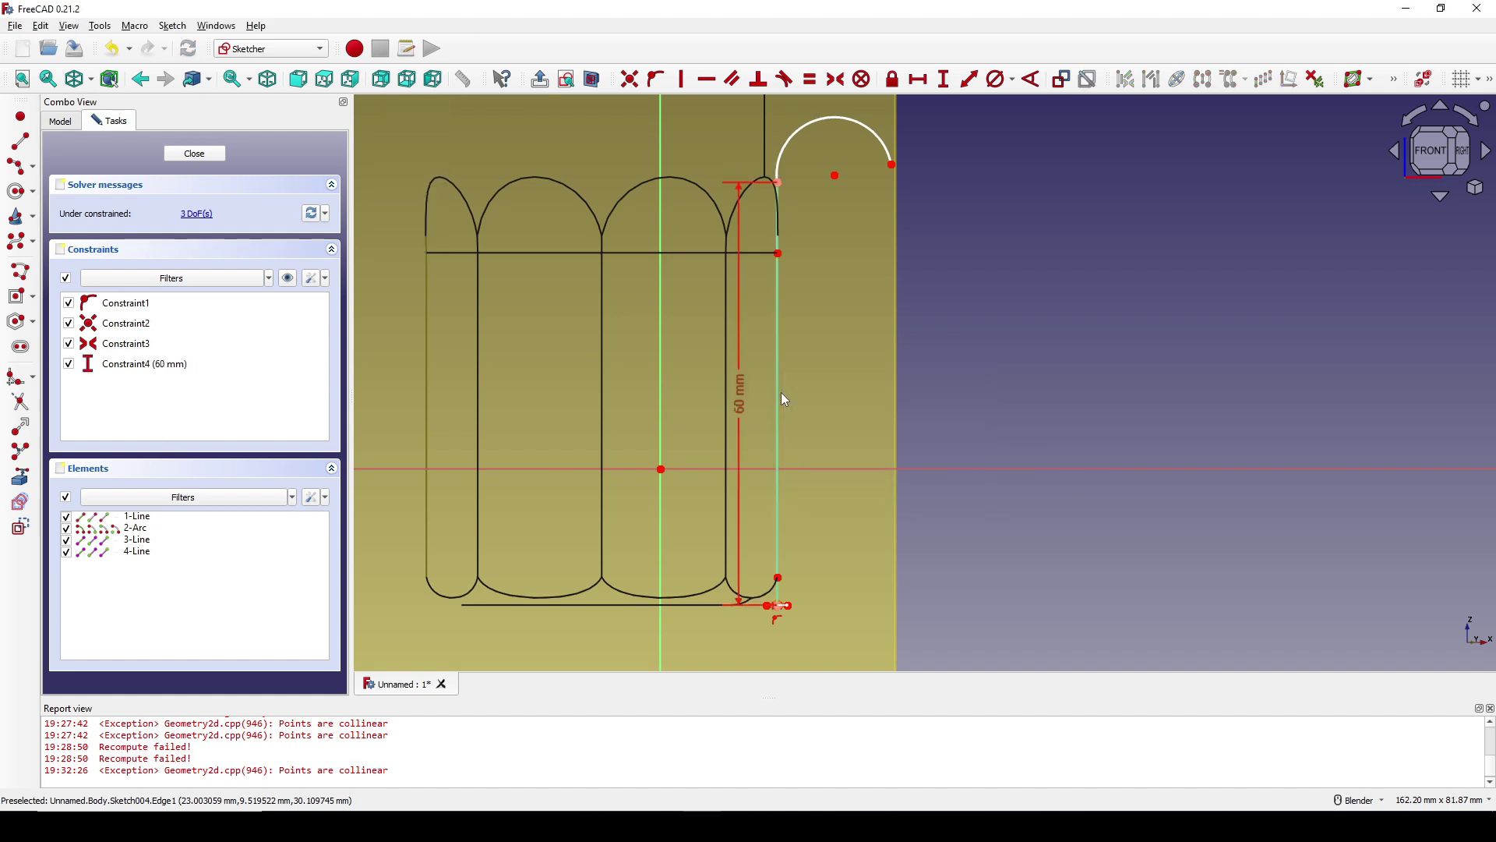
Align the arc's two endpoints and its centre with horizontal constraints.
{"action": "middle_click_drag", "start_coordinate": [975, 311], "coordinate": [953, 349], "text": "shift"}
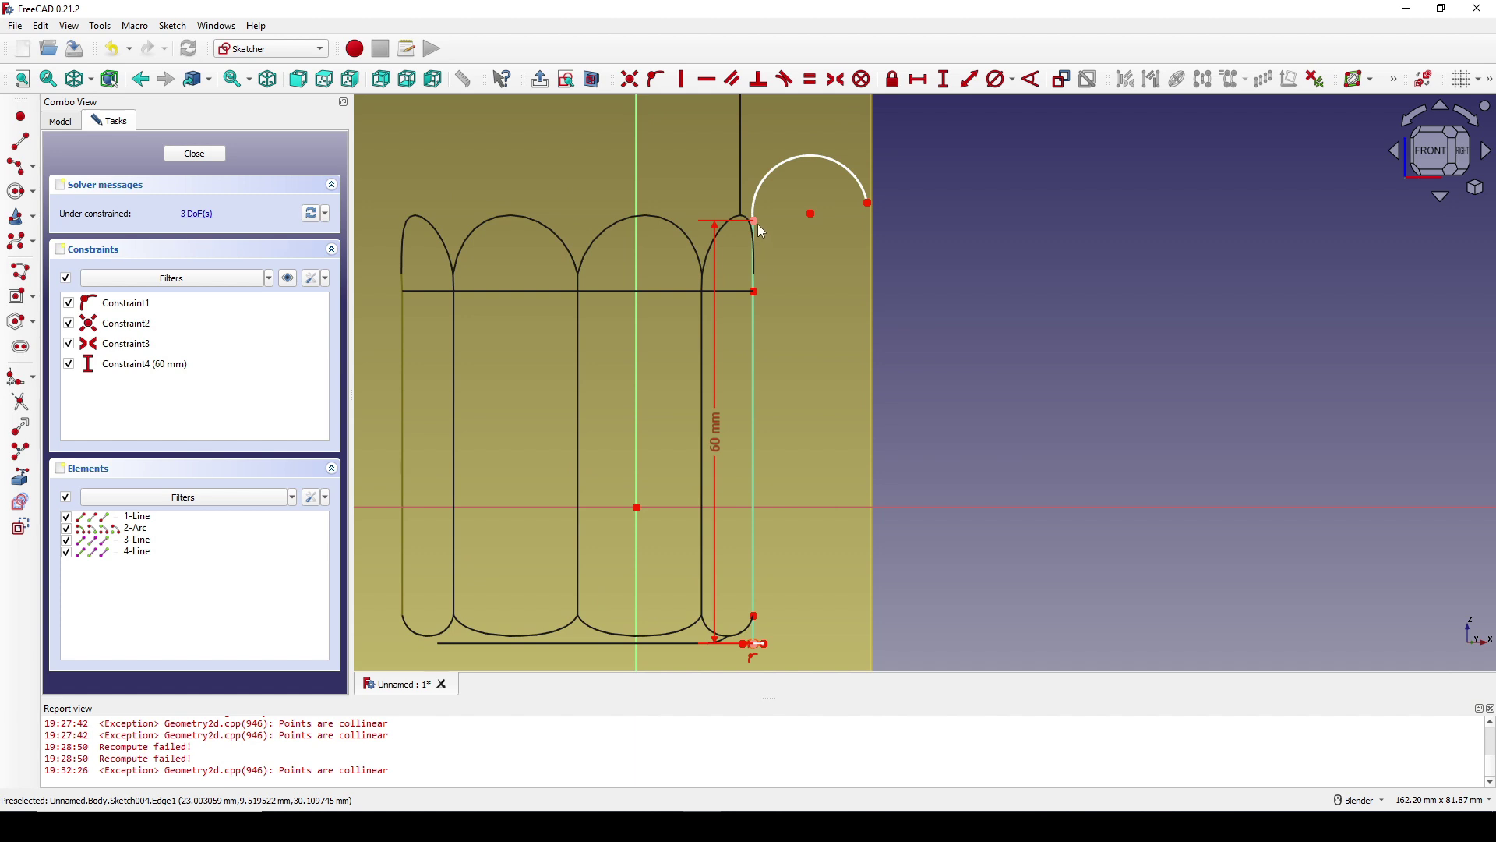
{"action": "left_click", "coordinate": [756, 223]}
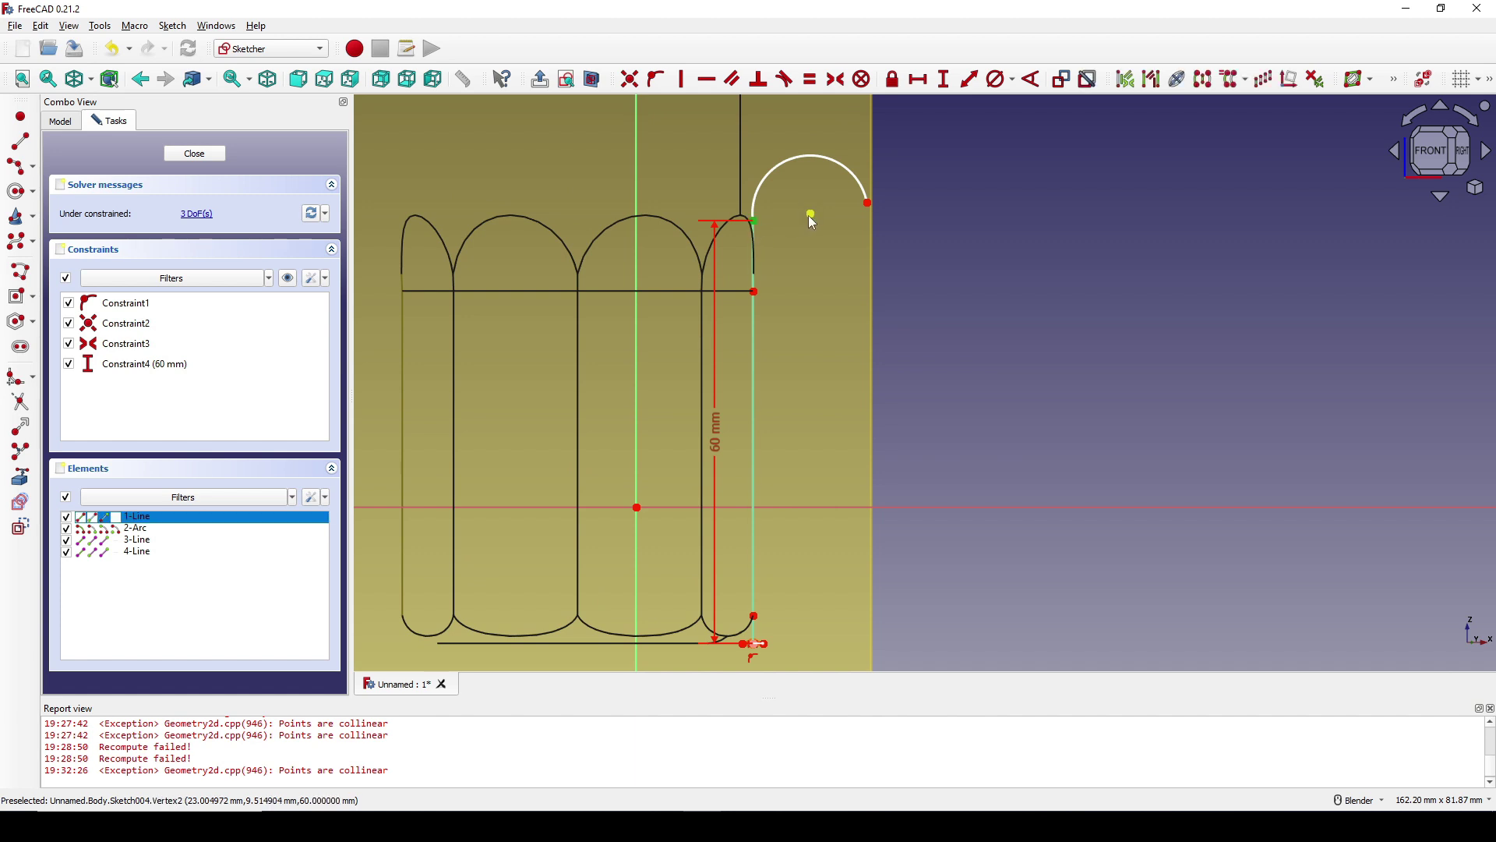
{"action": "left_click", "coordinate": [811, 215]}
{"action": "left_click", "coordinate": [869, 203]}
{"action": "key", "text": "h"}
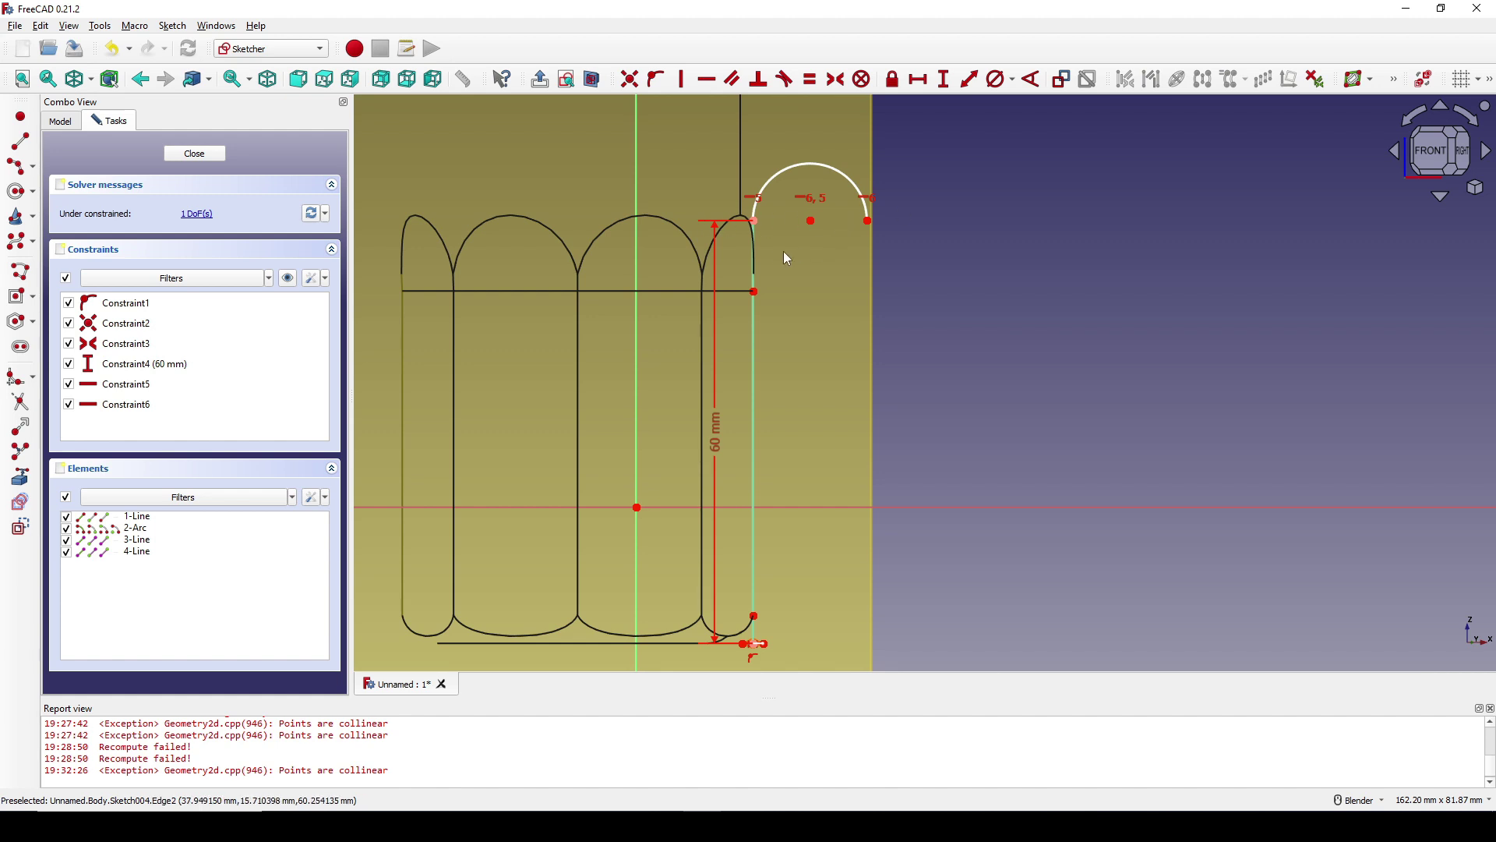
Constrain the arc's radius to 5 mm and finish the path sketch.
{"action": "middle_click_drag", "start_coordinate": [784, 252], "coordinate": [812, 240], "text": "shift"}
{"action": "left_click", "coordinate": [813, 168]}
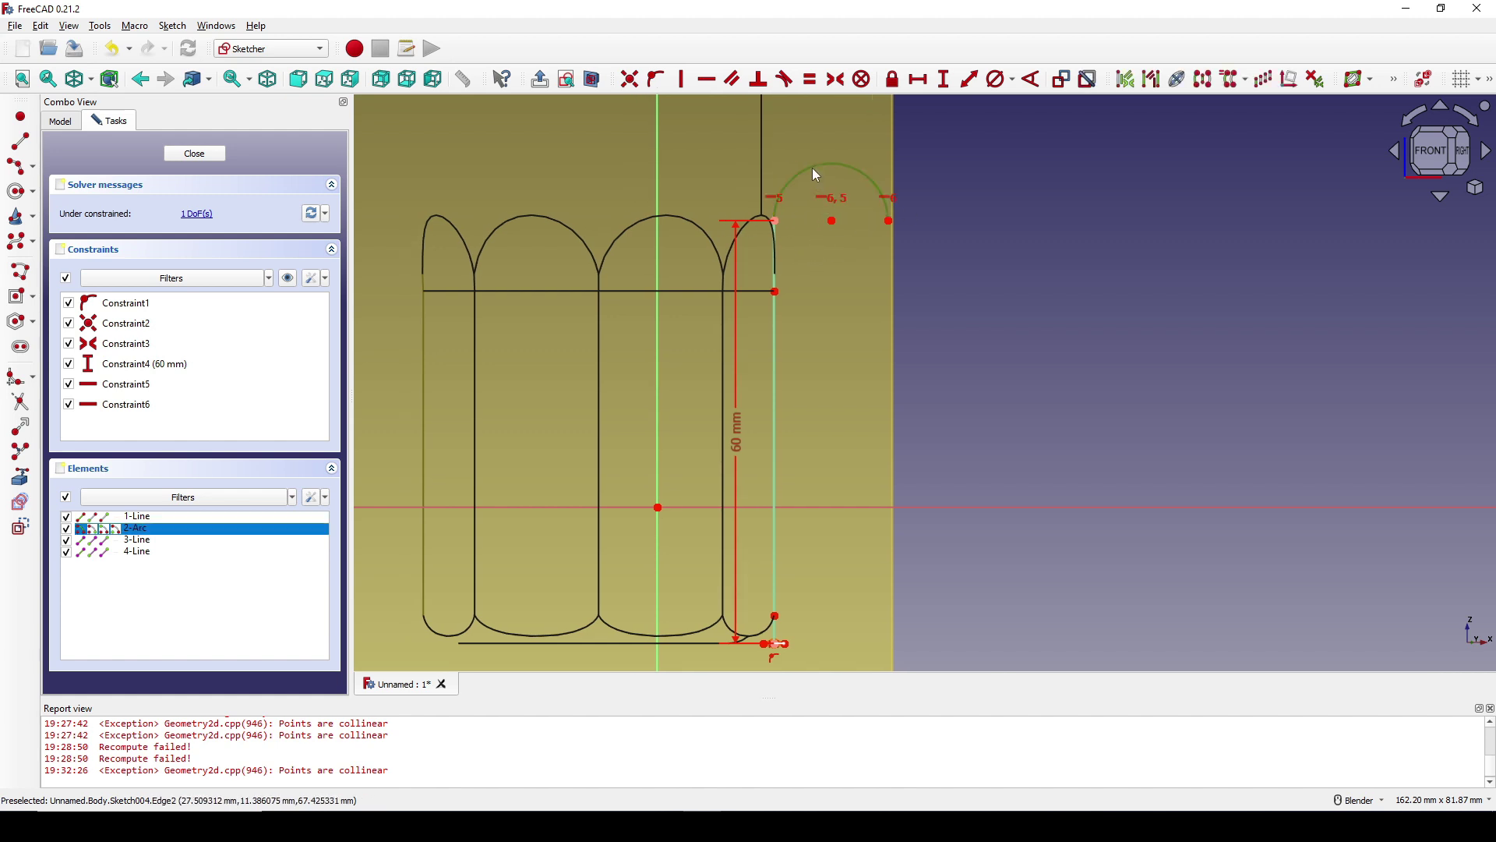
{"action": "left_click", "coordinate": [1014, 92]}
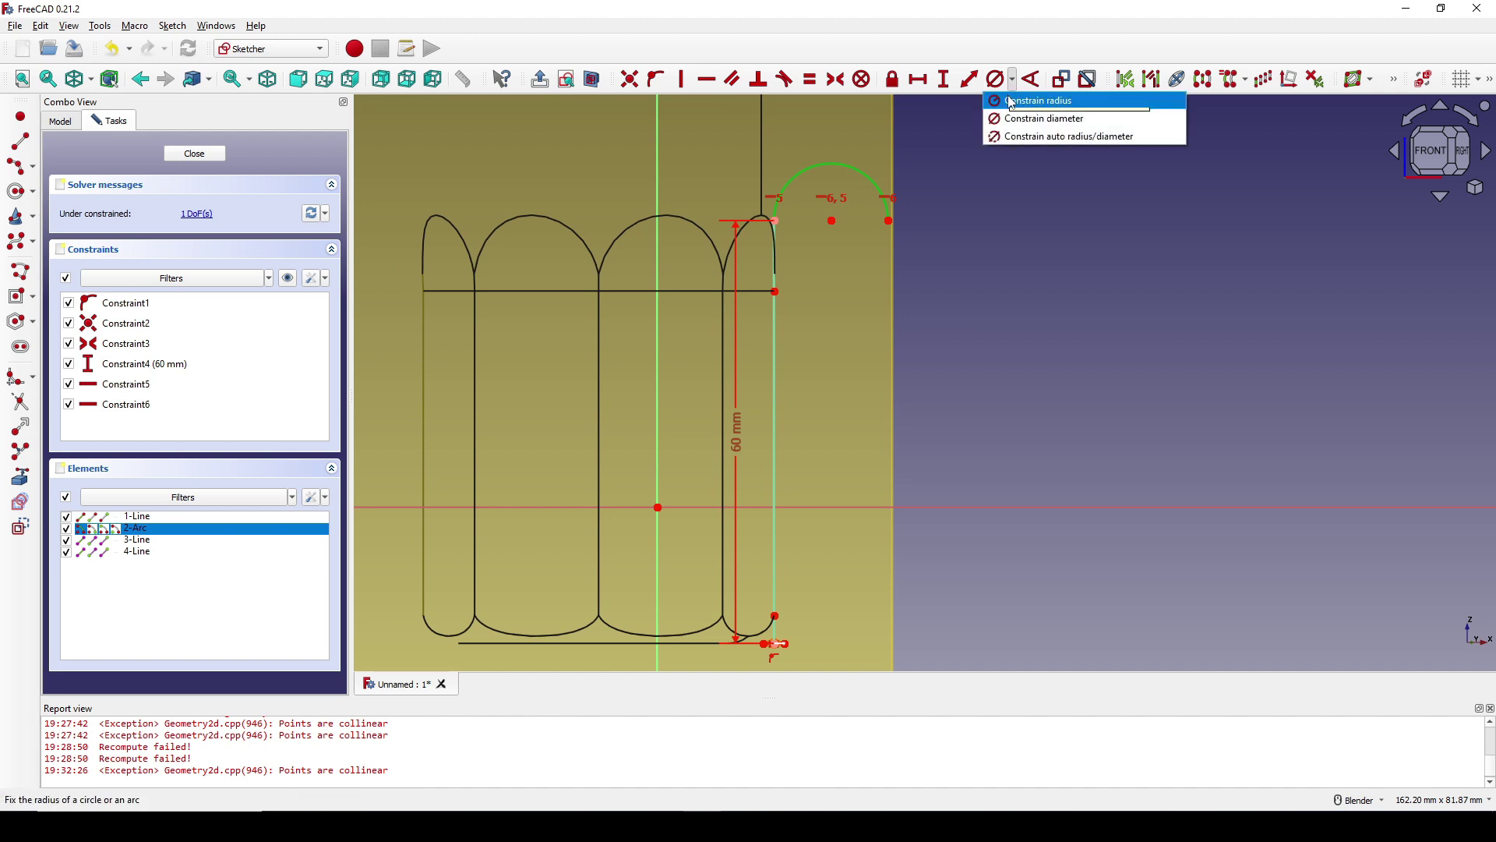
{"action": "left_click", "coordinate": [1036, 101]}
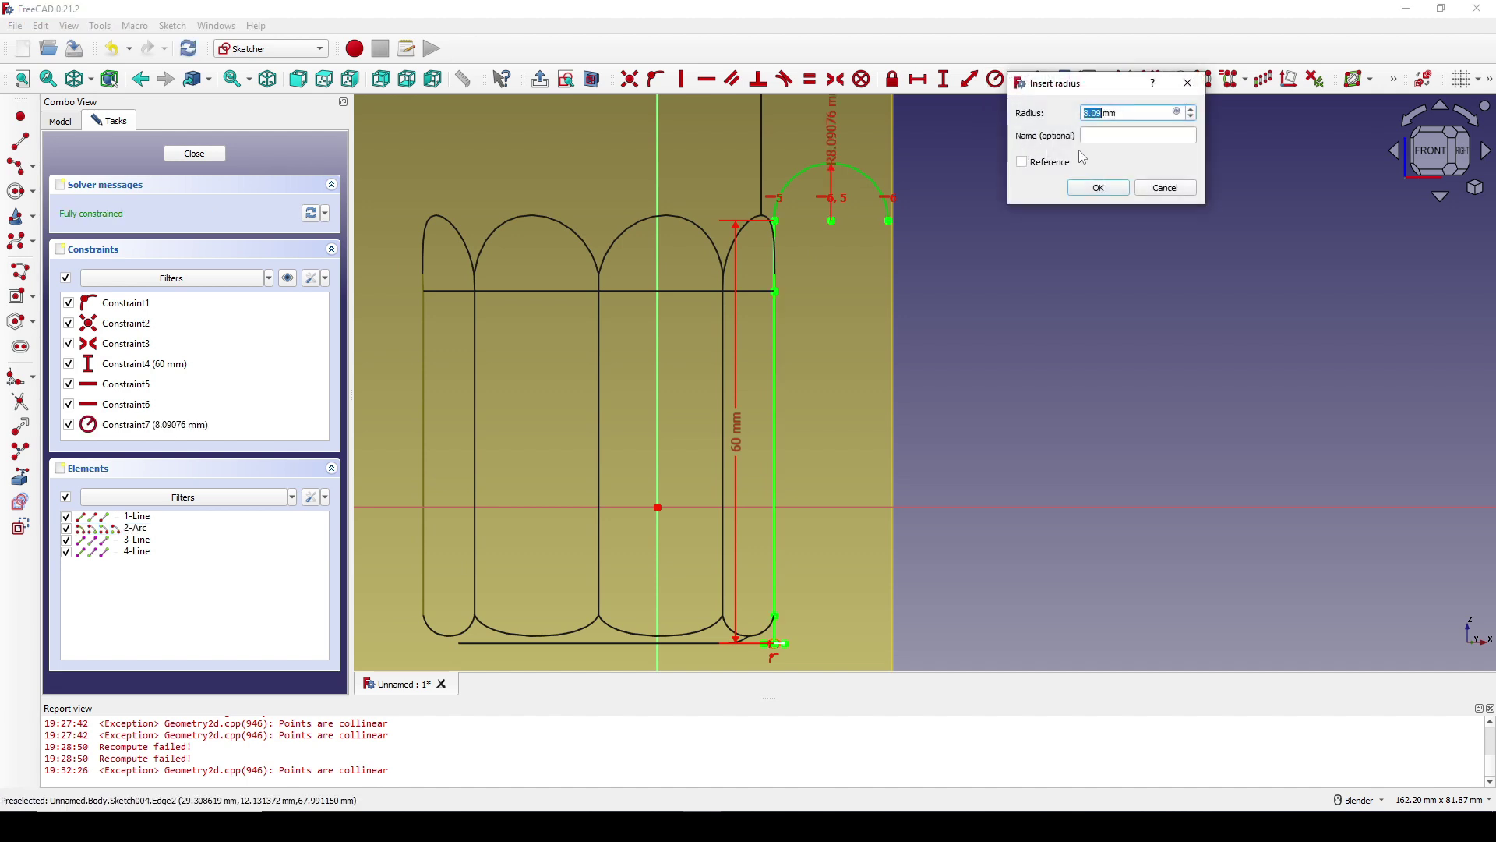
{"action": "type", "text": "5"}
{"action": "left_click", "coordinate": [1099, 187]}
{"action": "middle_click_drag", "start_coordinate": [945, 234], "coordinate": [936, 227], "text": "shift"}
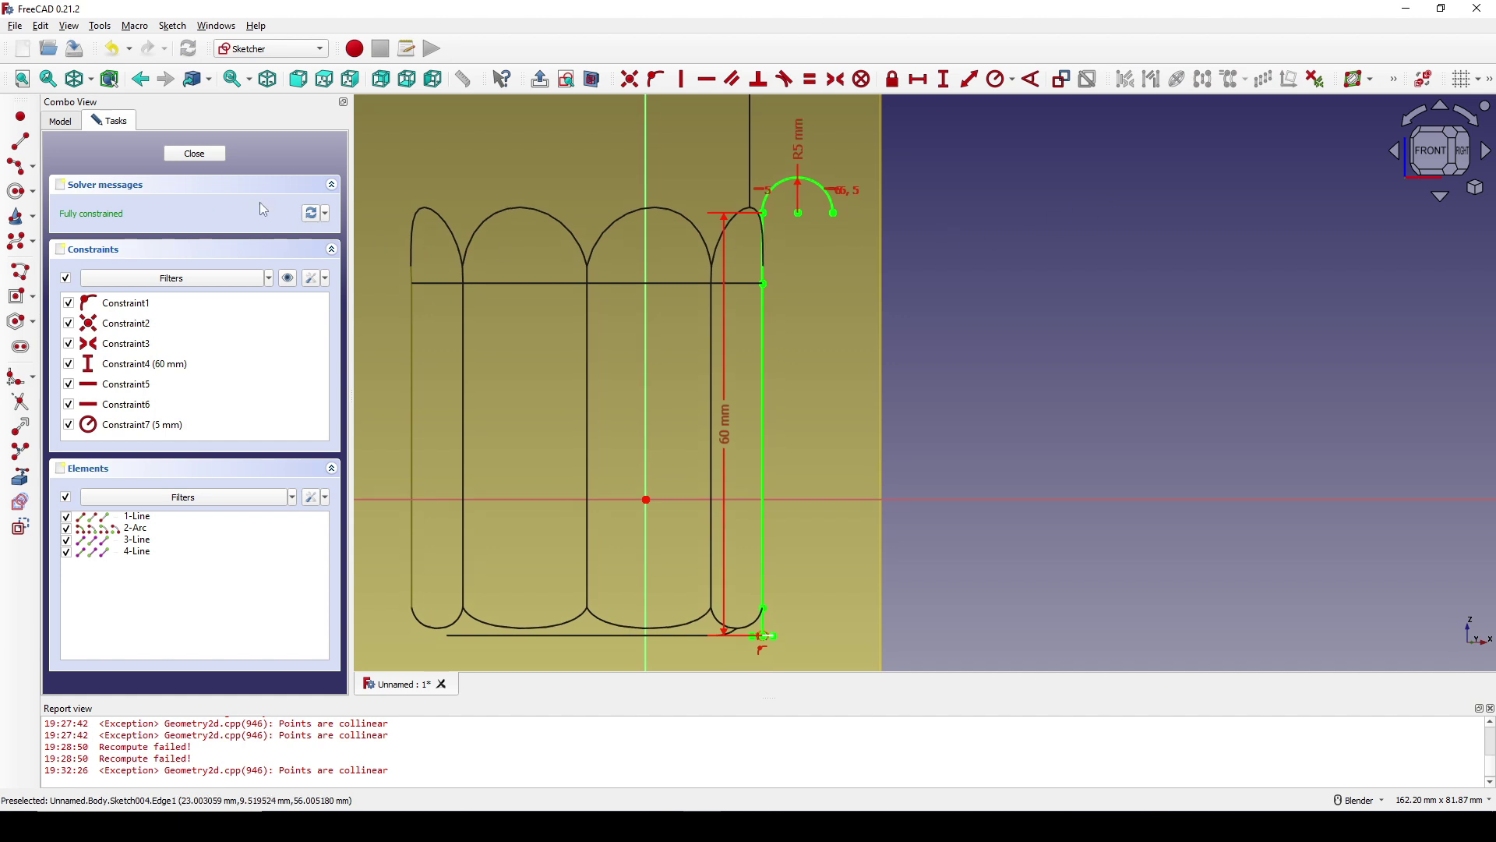
{"action": "left_click", "coordinate": [194, 154]}
Hide the datum plane that supports the path sketch.
{"action": "middle_click_drag", "start_coordinate": [849, 362], "coordinate": [670, 376]}
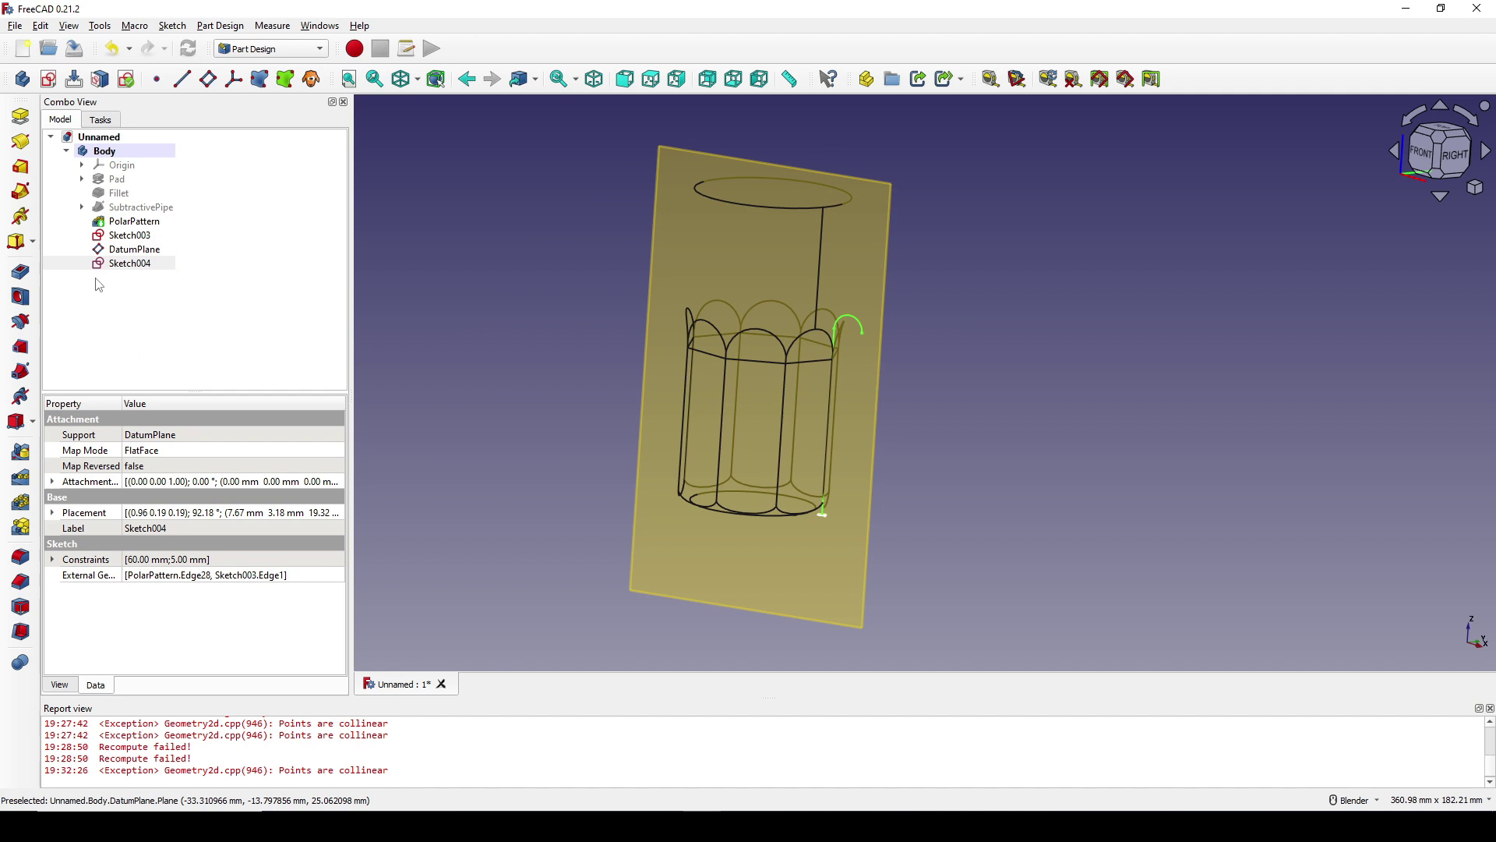
{"action": "left_click", "coordinate": [132, 249]}
{"action": "key", "text": "space"}
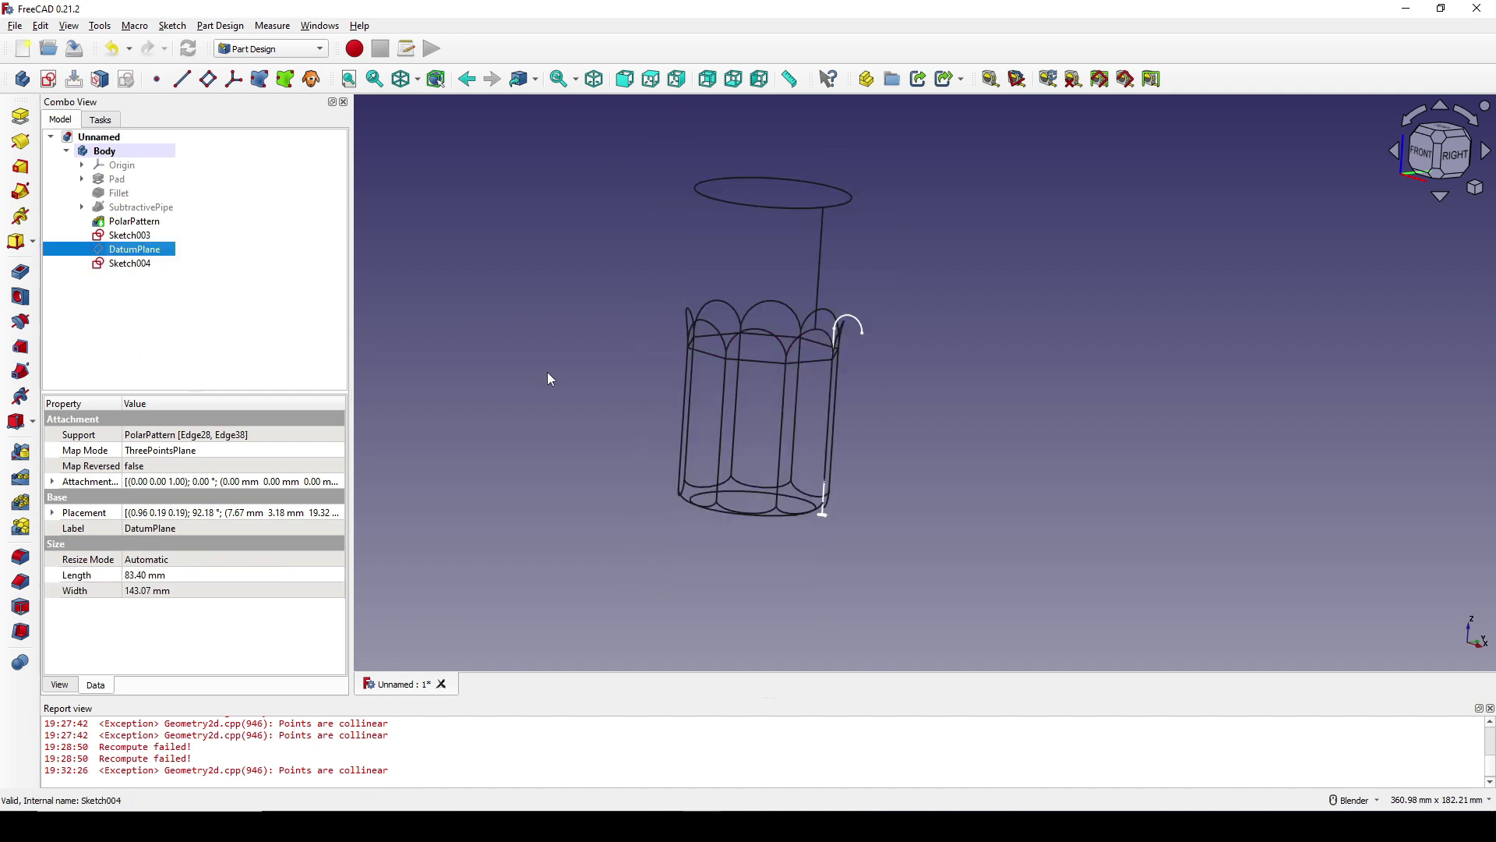
{"action": "scroll", "coordinate": [860, 388], "scroll_direction": "up", "scroll_amount": 3}
{"action": "middle_click_drag", "start_coordinate": [860, 388], "coordinate": [901, 428]}
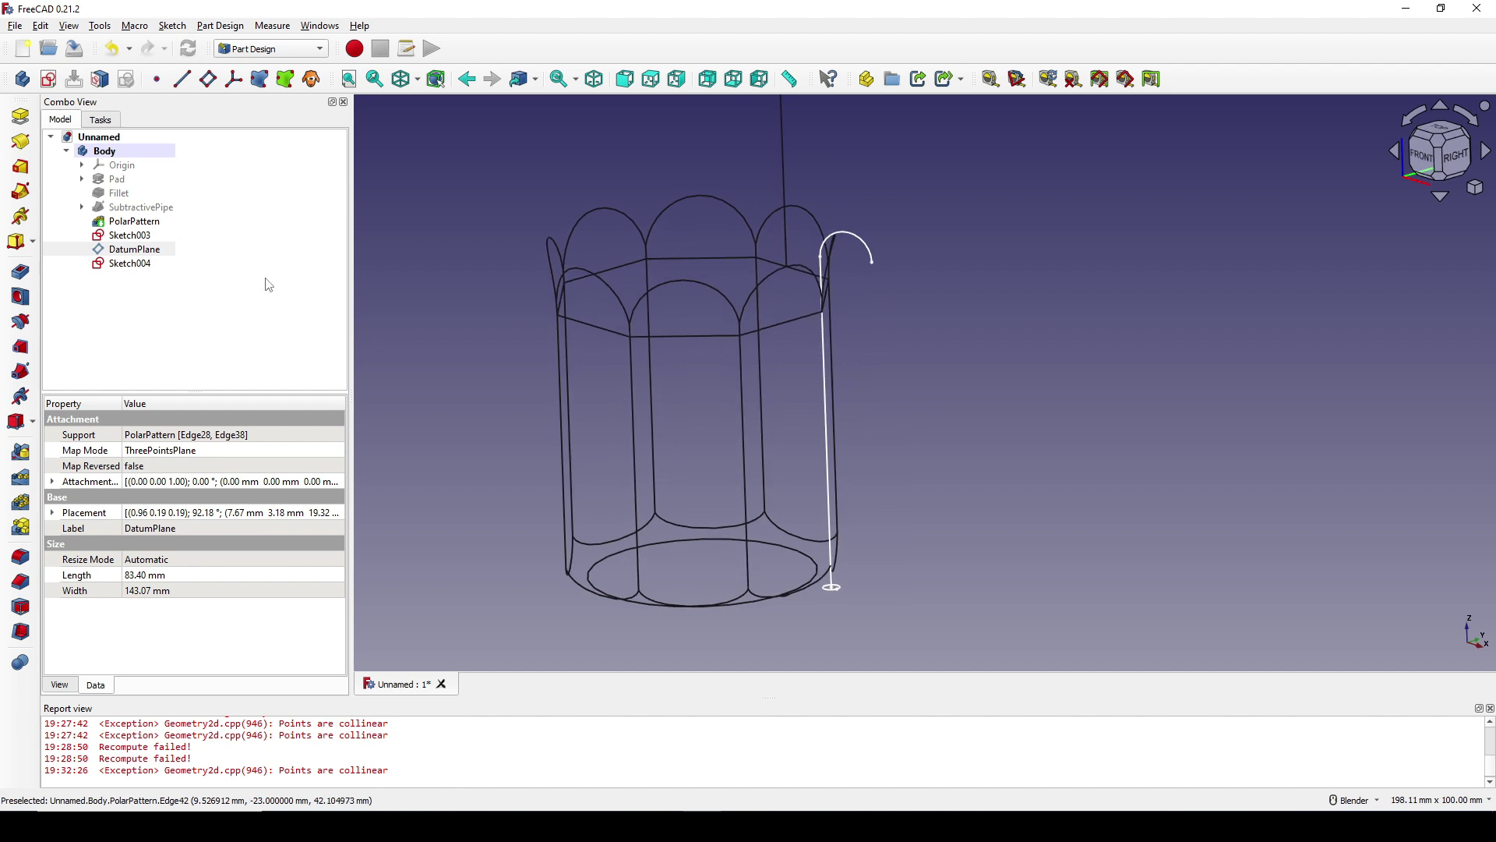
Switch the model's display style to Flat lines.
{"action": "middle_click_drag", "start_coordinate": [404, 297], "coordinate": [548, 315]}
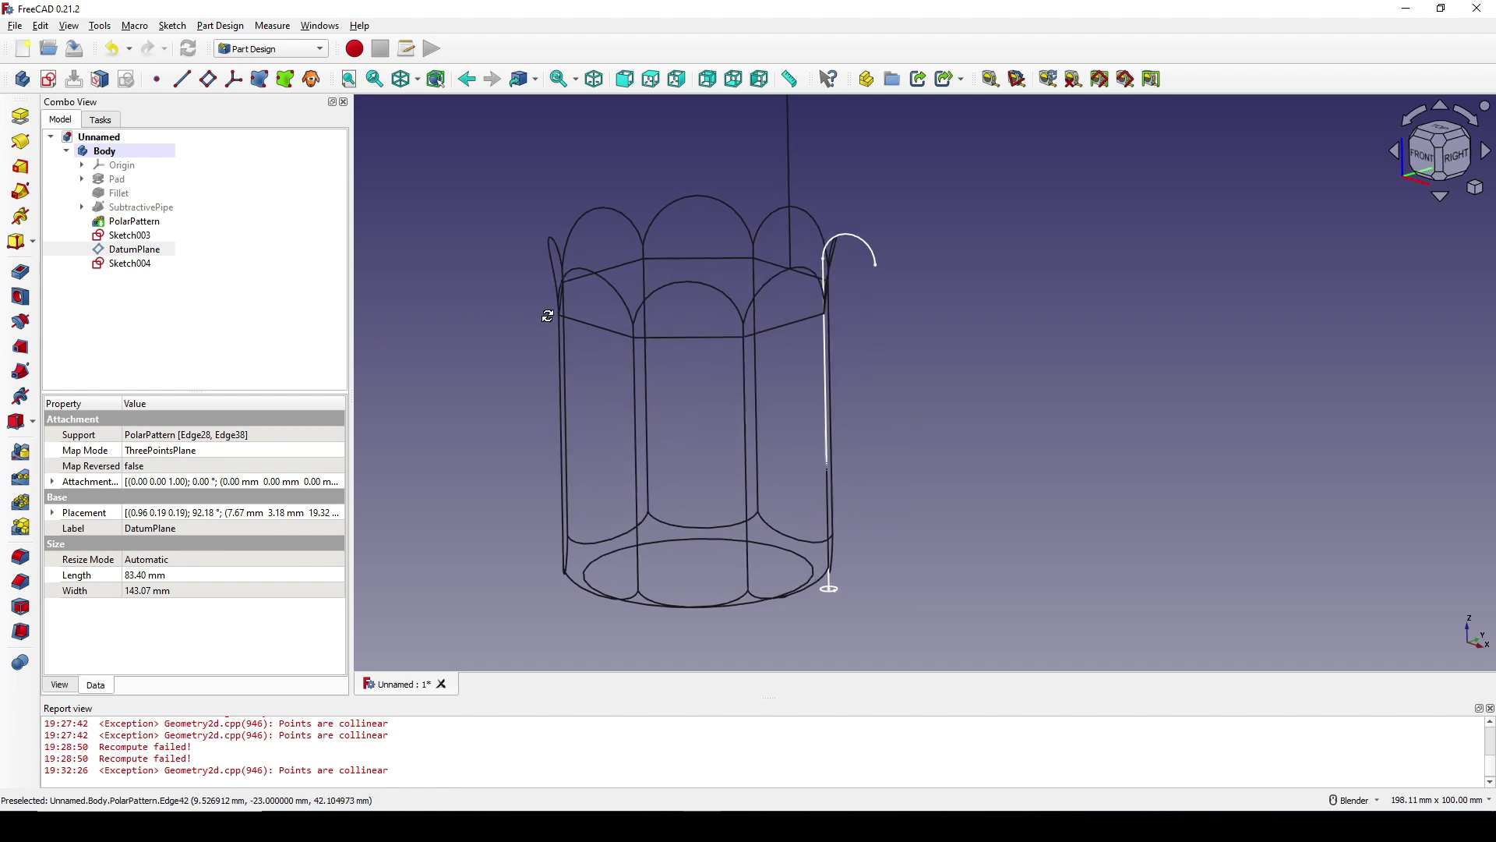
{"action": "left_click", "coordinate": [419, 80]}
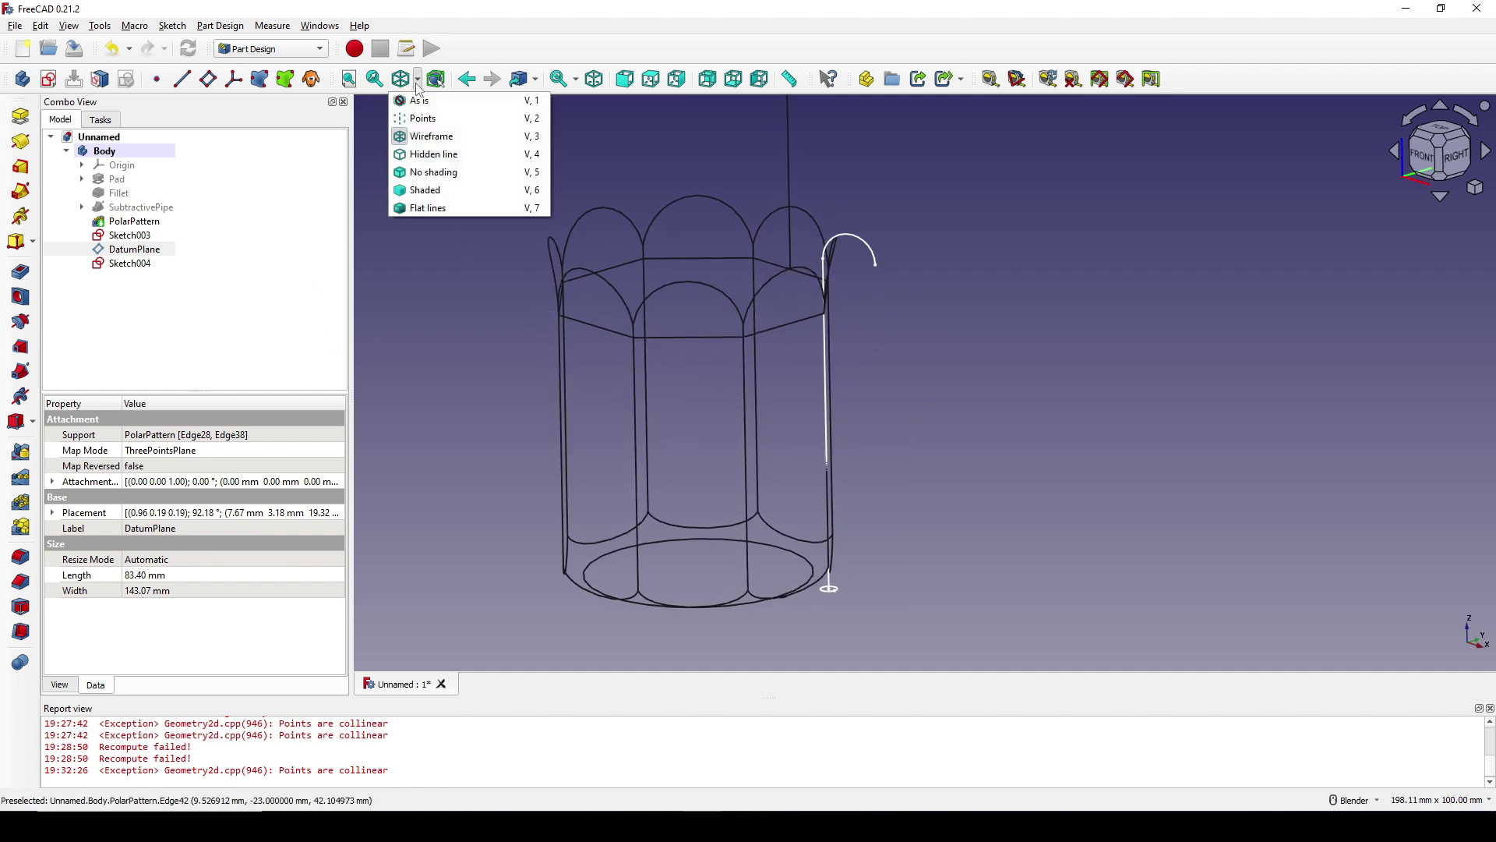
{"action": "left_click", "coordinate": [419, 205]}
{"action": "middle_click_drag", "start_coordinate": [996, 474], "coordinate": [1011, 469]}
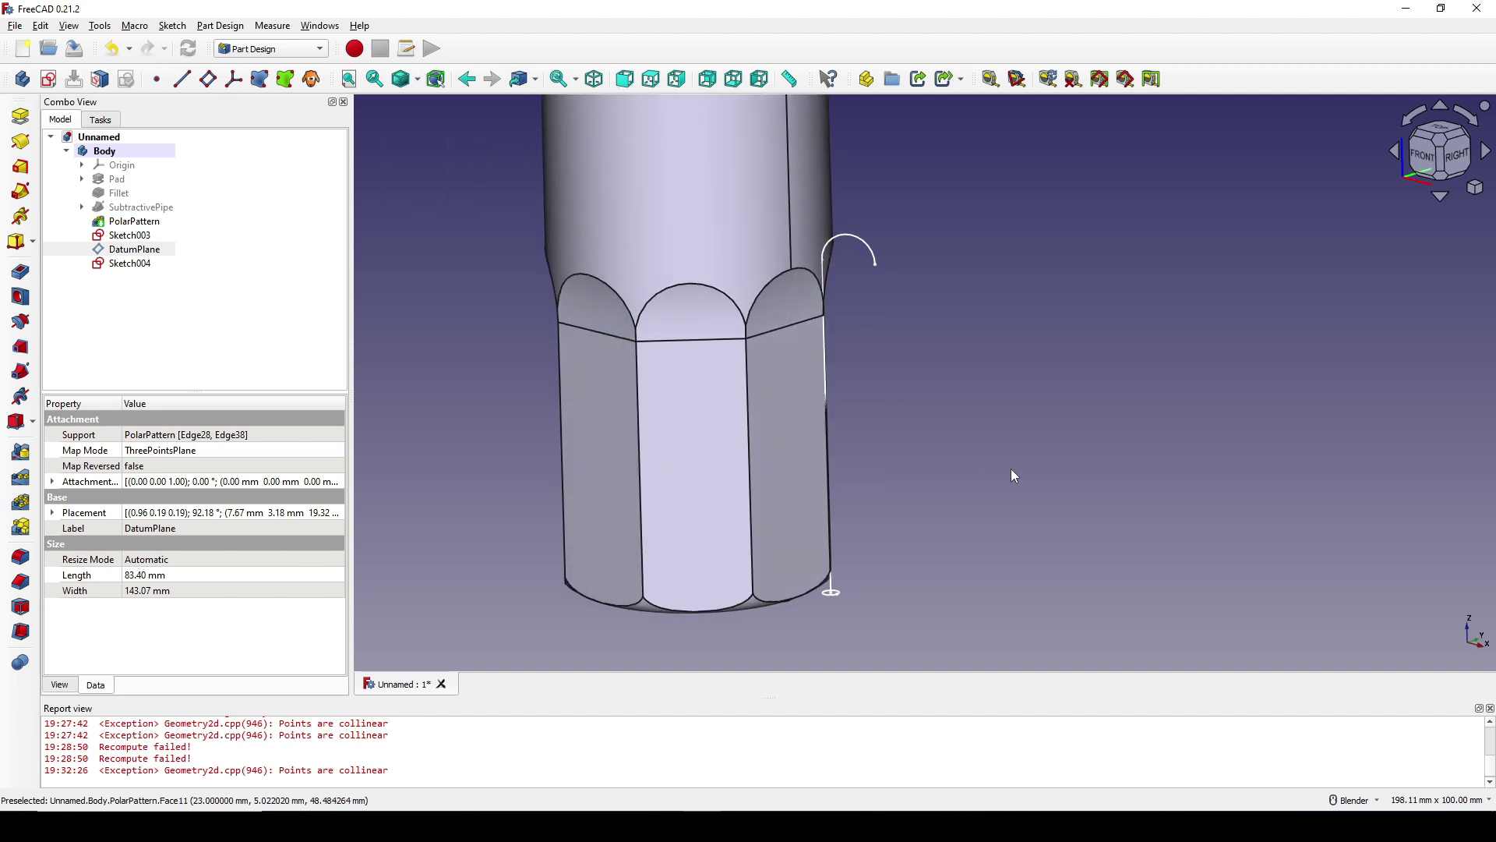
Cut a groove along the facet edge with a subtractive pipe, using the small base circle Sketch003 as profile and Sketch004 as path.
{"action": "left_click", "coordinate": [832, 593]}
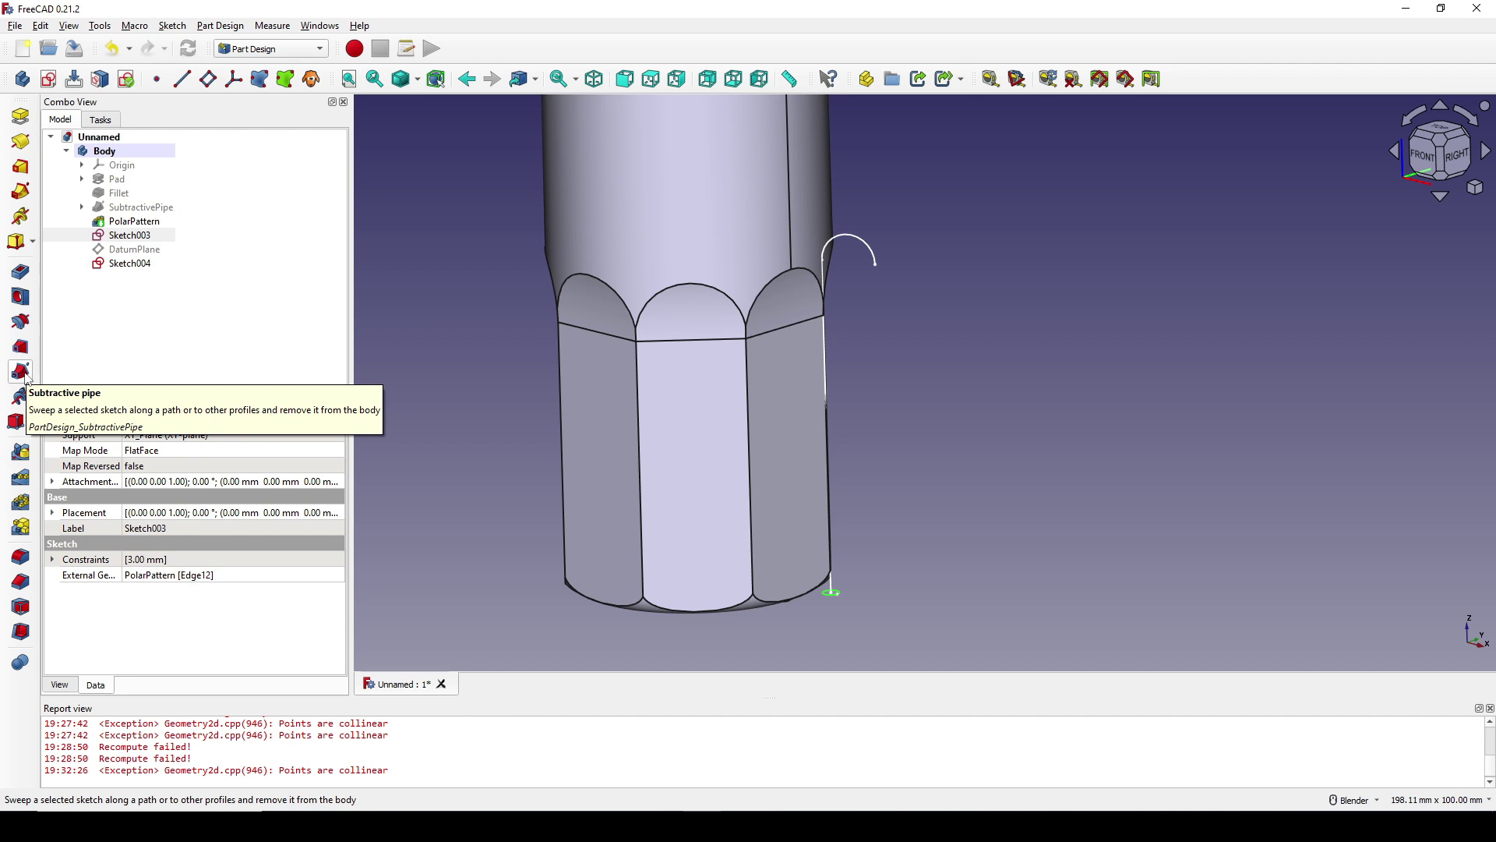
{"action": "left_click", "coordinate": [21, 372]}
{"action": "right_click", "coordinate": [27, 377]}
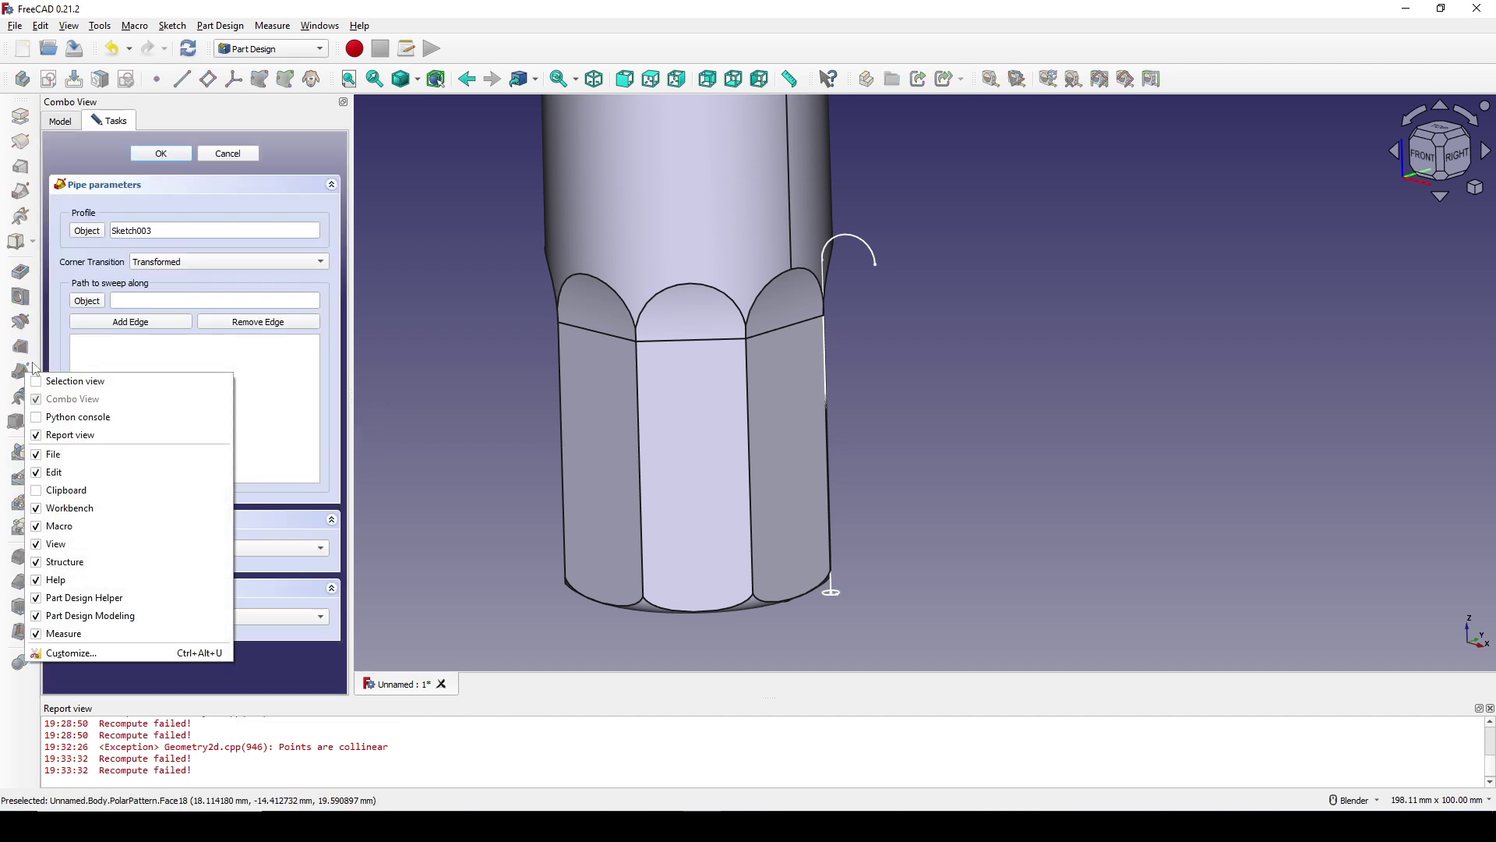
{"action": "left_click", "coordinate": [69, 354]}
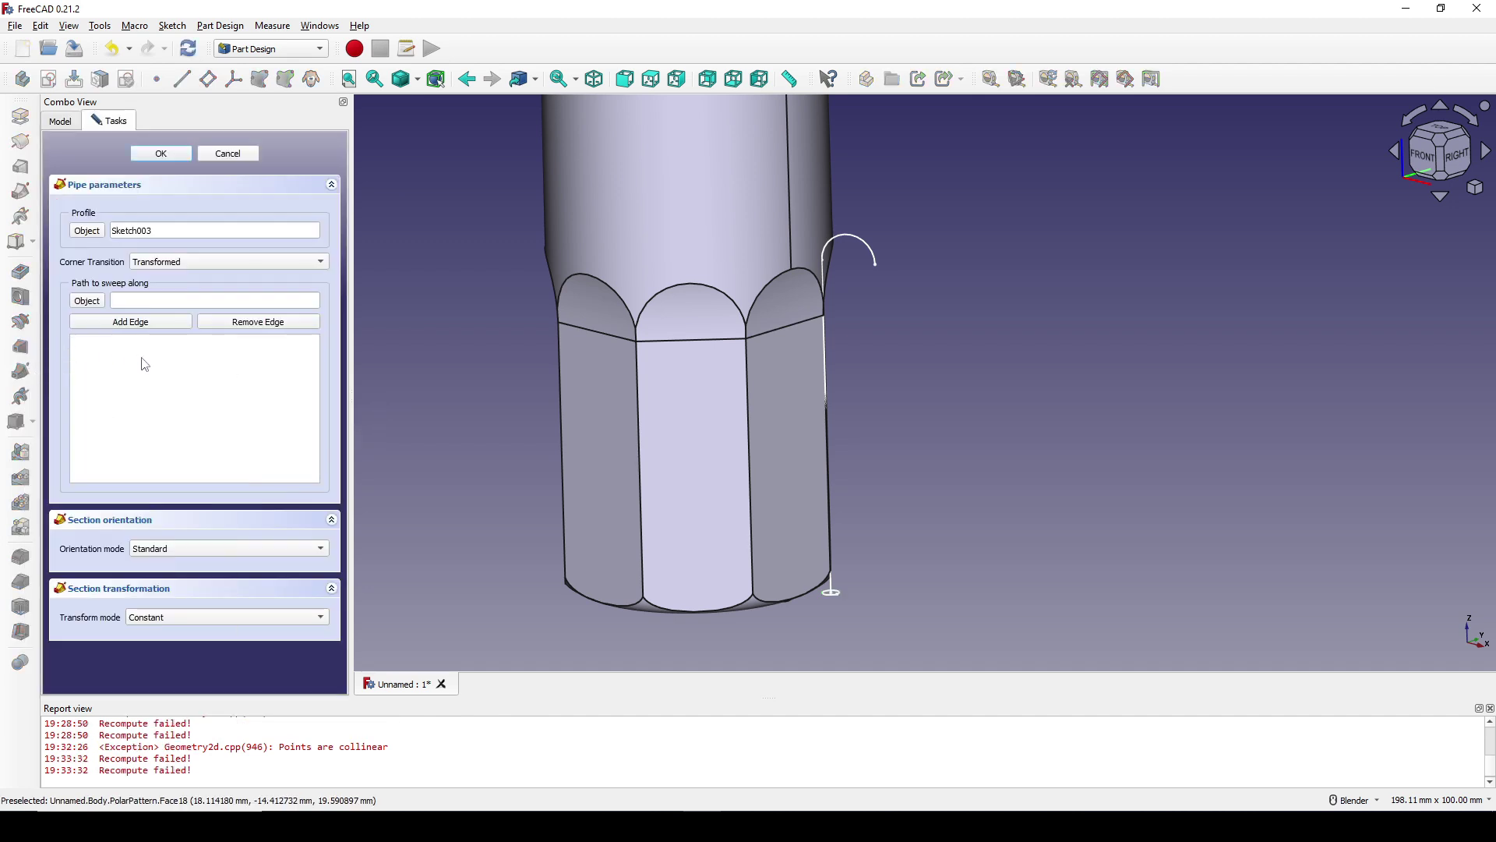
{"action": "left_click", "coordinate": [92, 305]}
{"action": "left_click", "coordinate": [855, 238]}
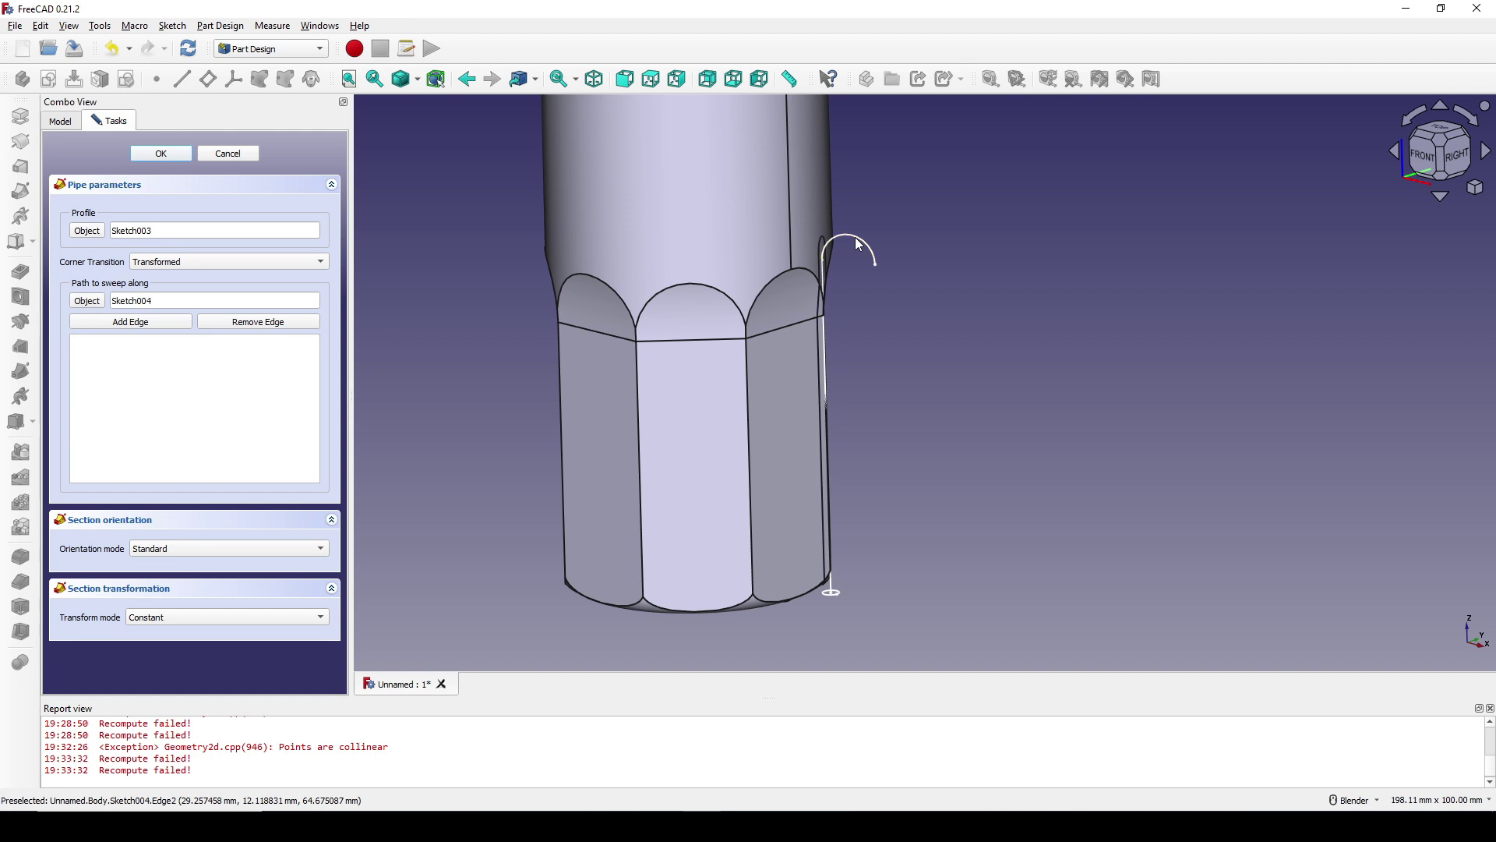
{"action": "mouse_move", "coordinate": [875, 467]}
{"action": "middle_mouse_down"}
{"action": "mouse_move", "coordinate": [775, 458]}
{"action": "mouse_move", "coordinate": [853, 467]}
{"action": "middle_mouse_up"}
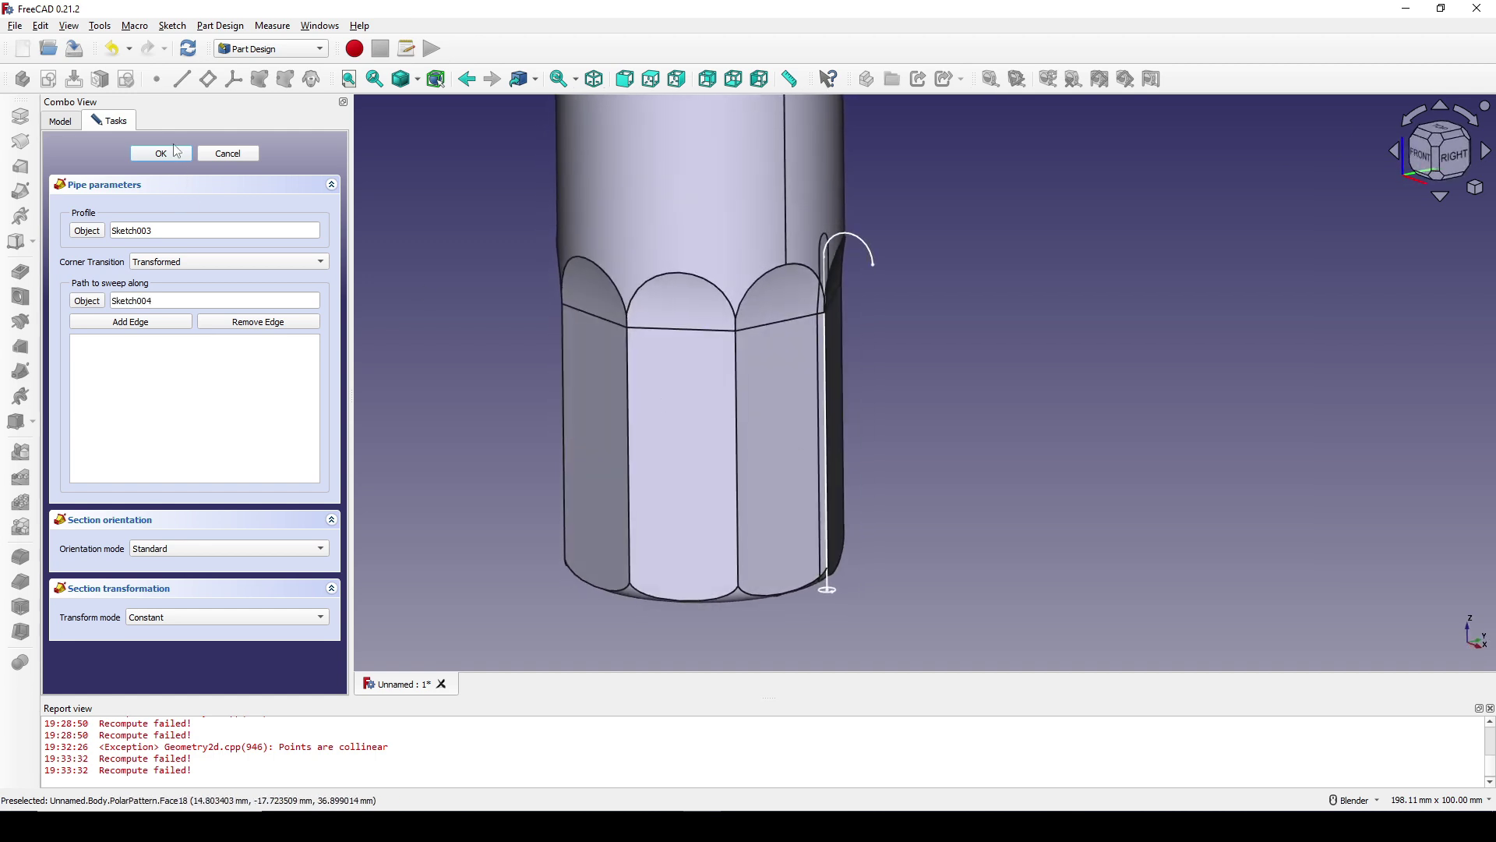
{"action": "left_click", "coordinate": [170, 154]}
{"action": "middle_click_drag", "start_coordinate": [701, 327], "coordinate": [784, 344]}
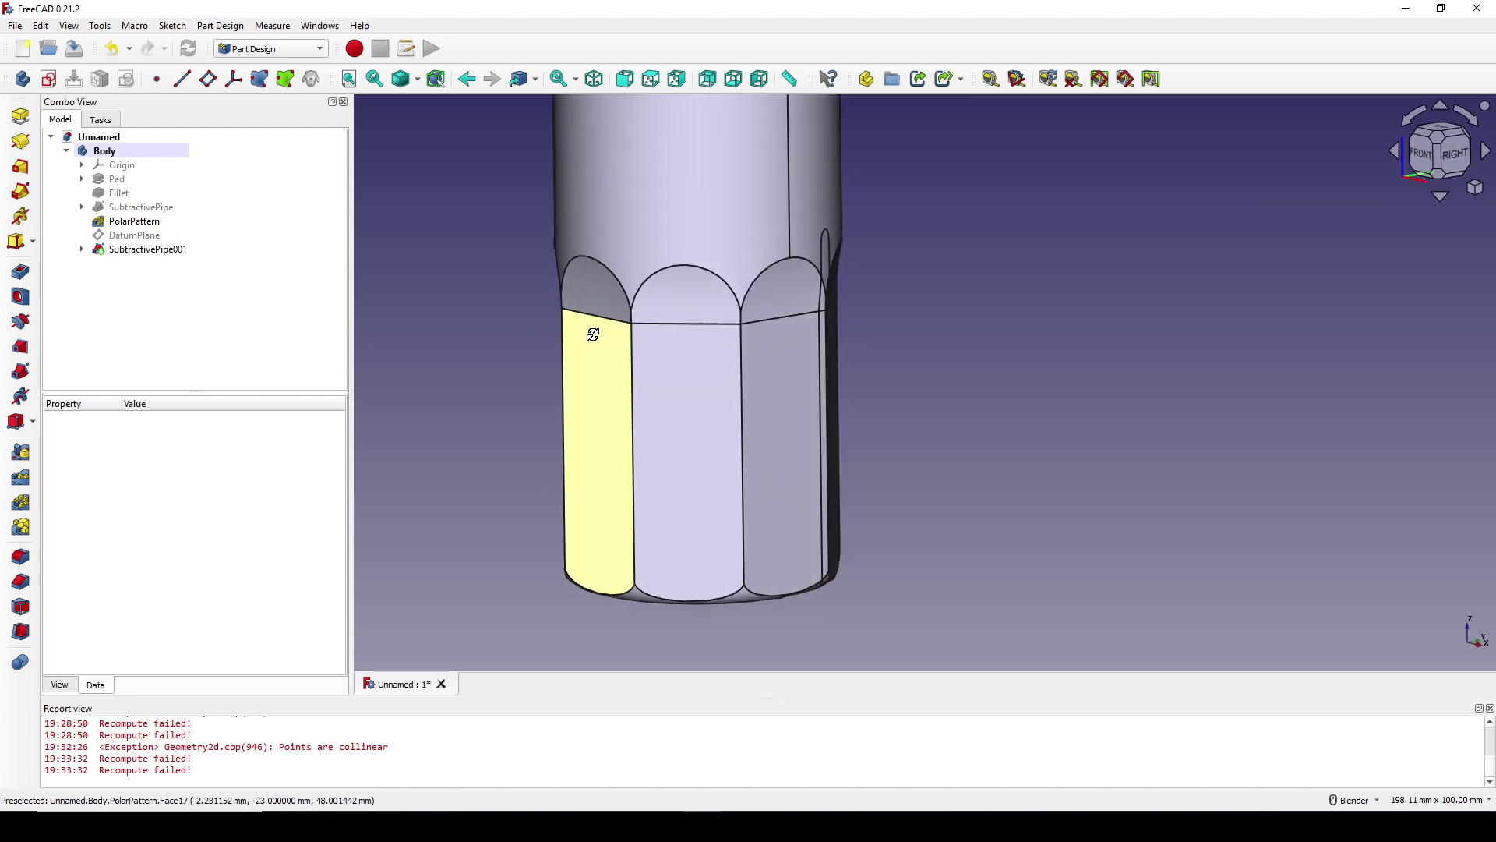
Repeat the facet-edge groove cut in a polar pattern of 8 occurrences over 360° about the normal sketch axis.
{"action": "left_click", "coordinate": [137, 226]}
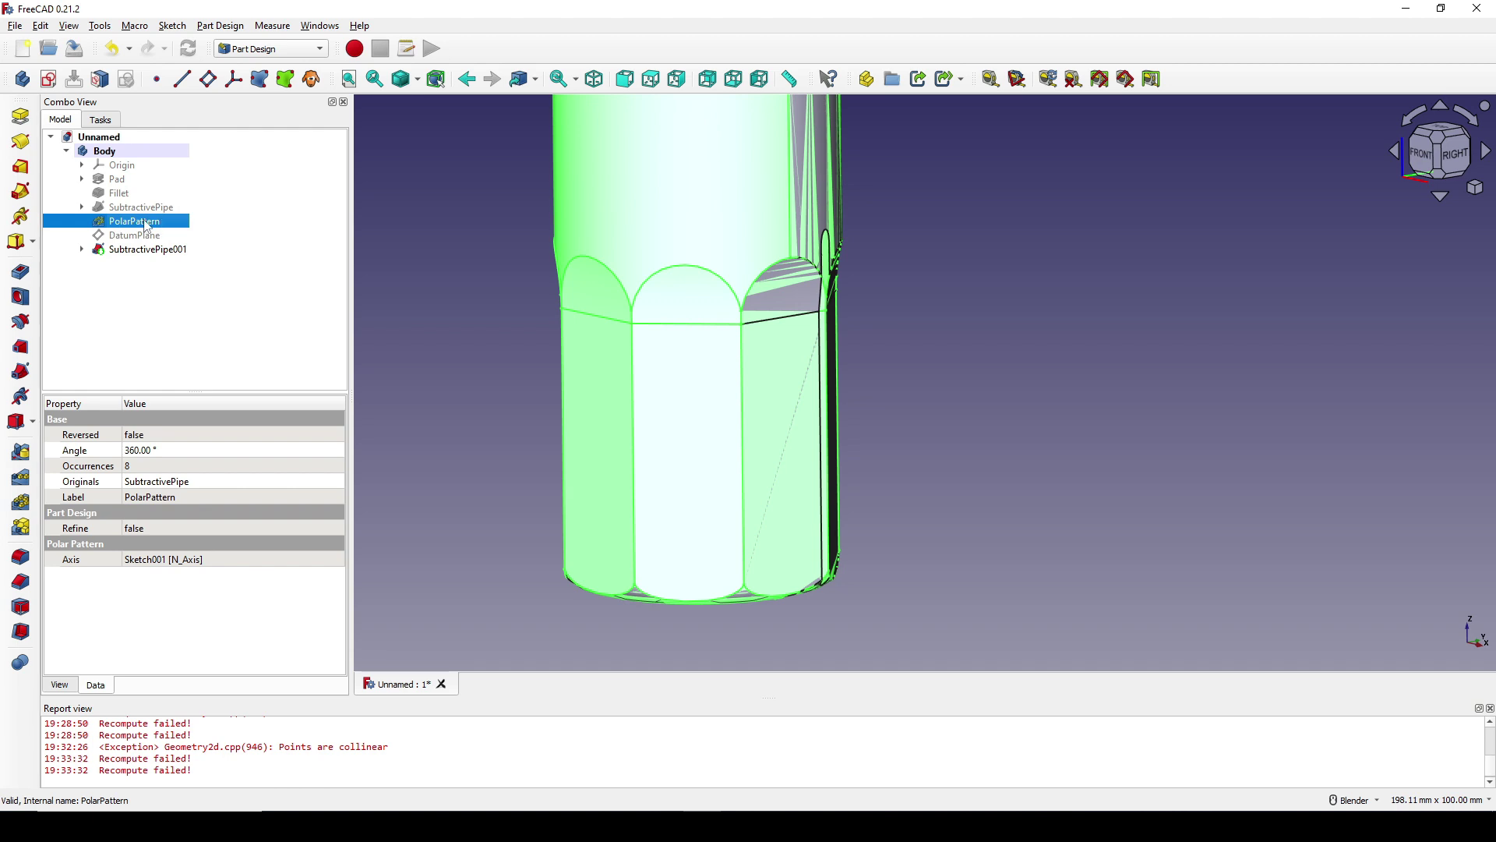
{"action": "left_click", "coordinate": [142, 225], "text": "ctrl"}
{"action": "middle_click_drag", "start_coordinate": [858, 374], "coordinate": [869, 499]}
{"action": "middle_click_drag", "start_coordinate": [778, 411], "coordinate": [780, 308]}
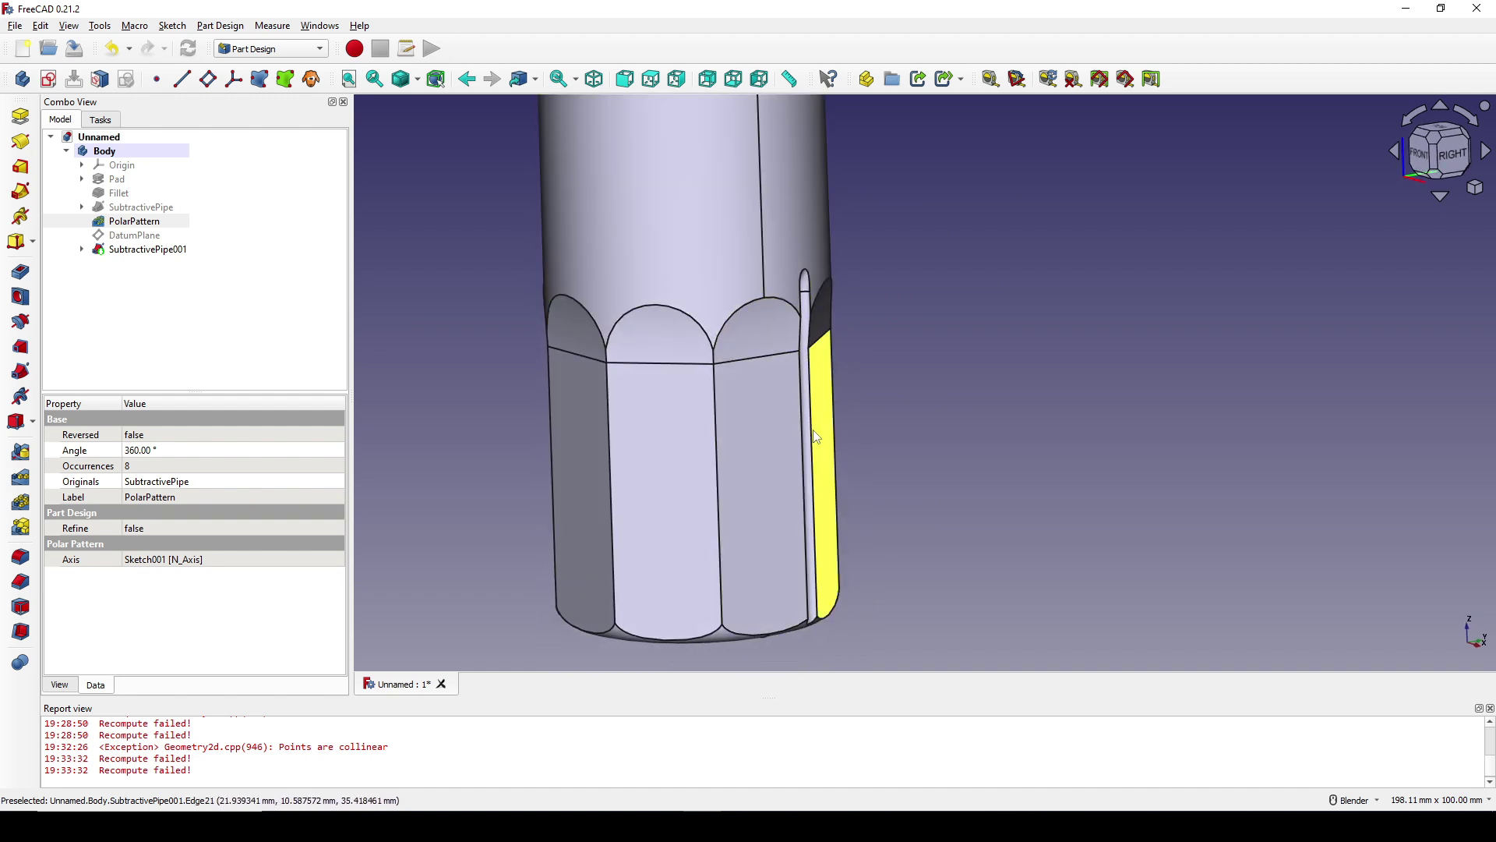
{"action": "middle_click_drag", "start_coordinate": [812, 428], "coordinate": [732, 350]}
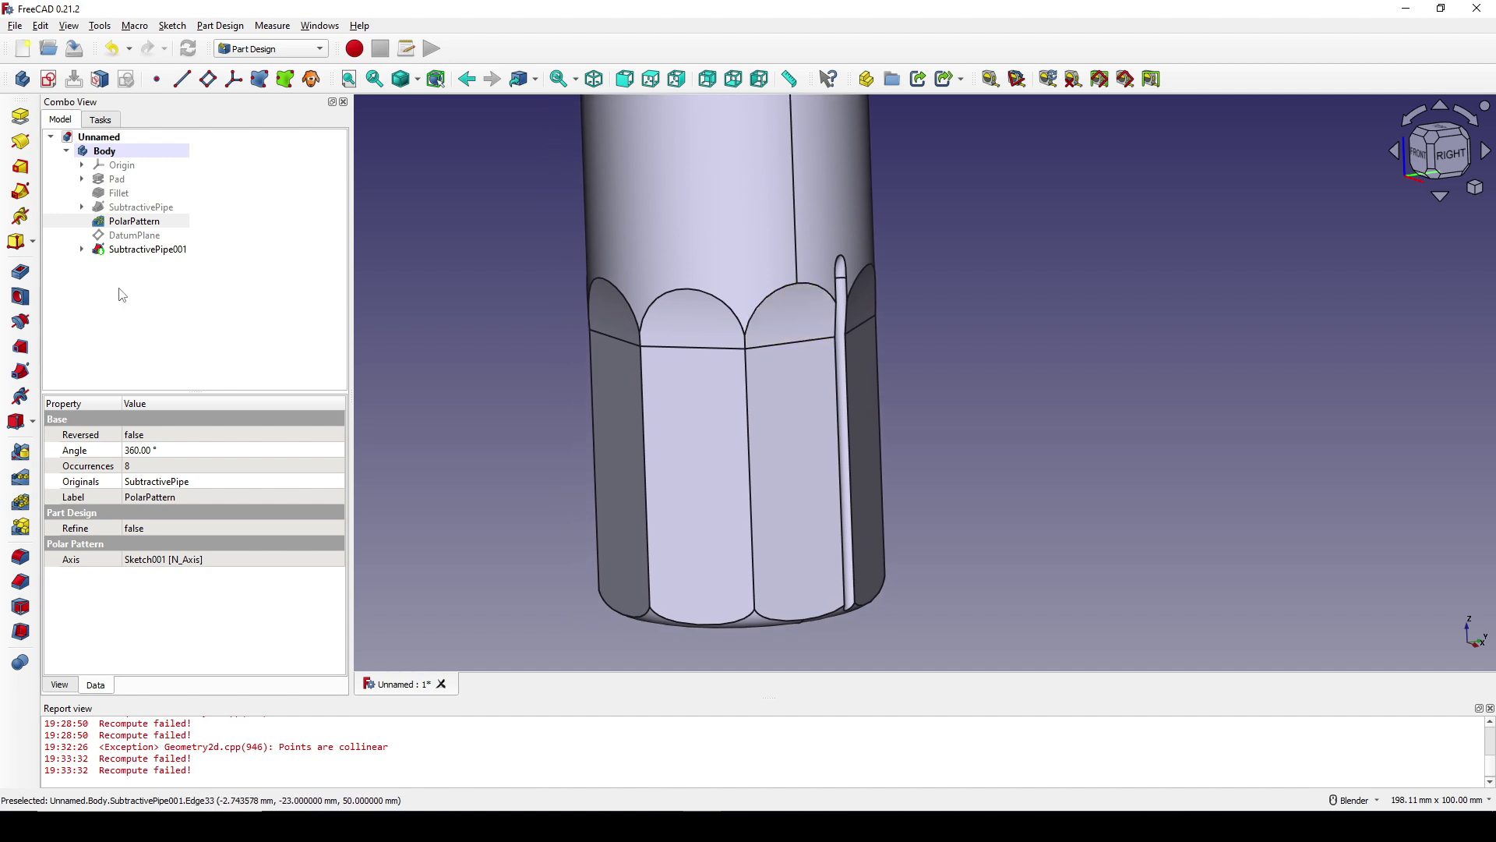
{"action": "left_click", "coordinate": [161, 251]}
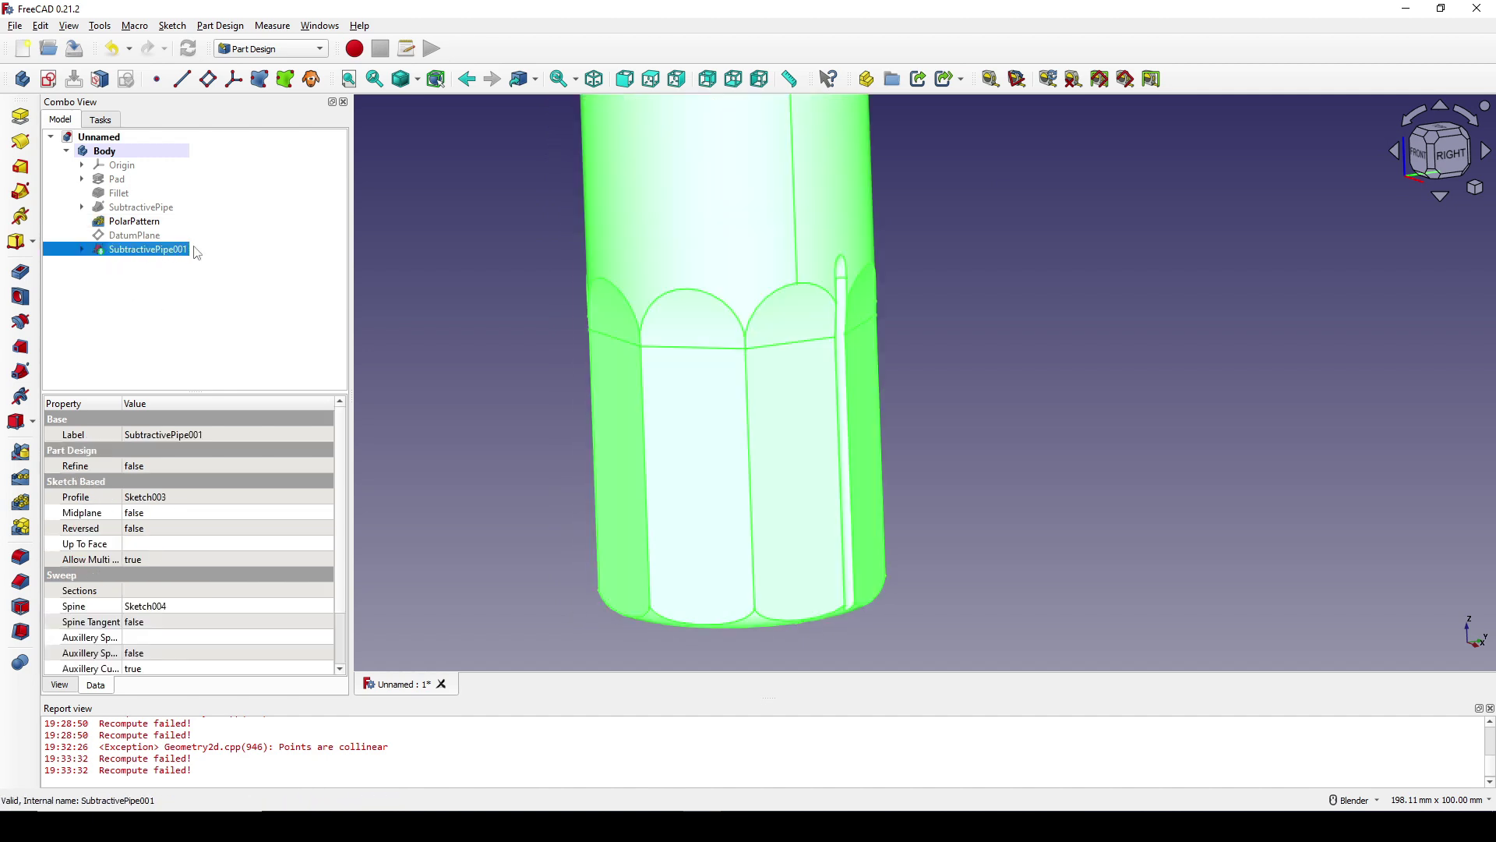
{"action": "left_click", "coordinate": [21, 503]}
{"action": "double_click", "coordinate": [216, 537]}
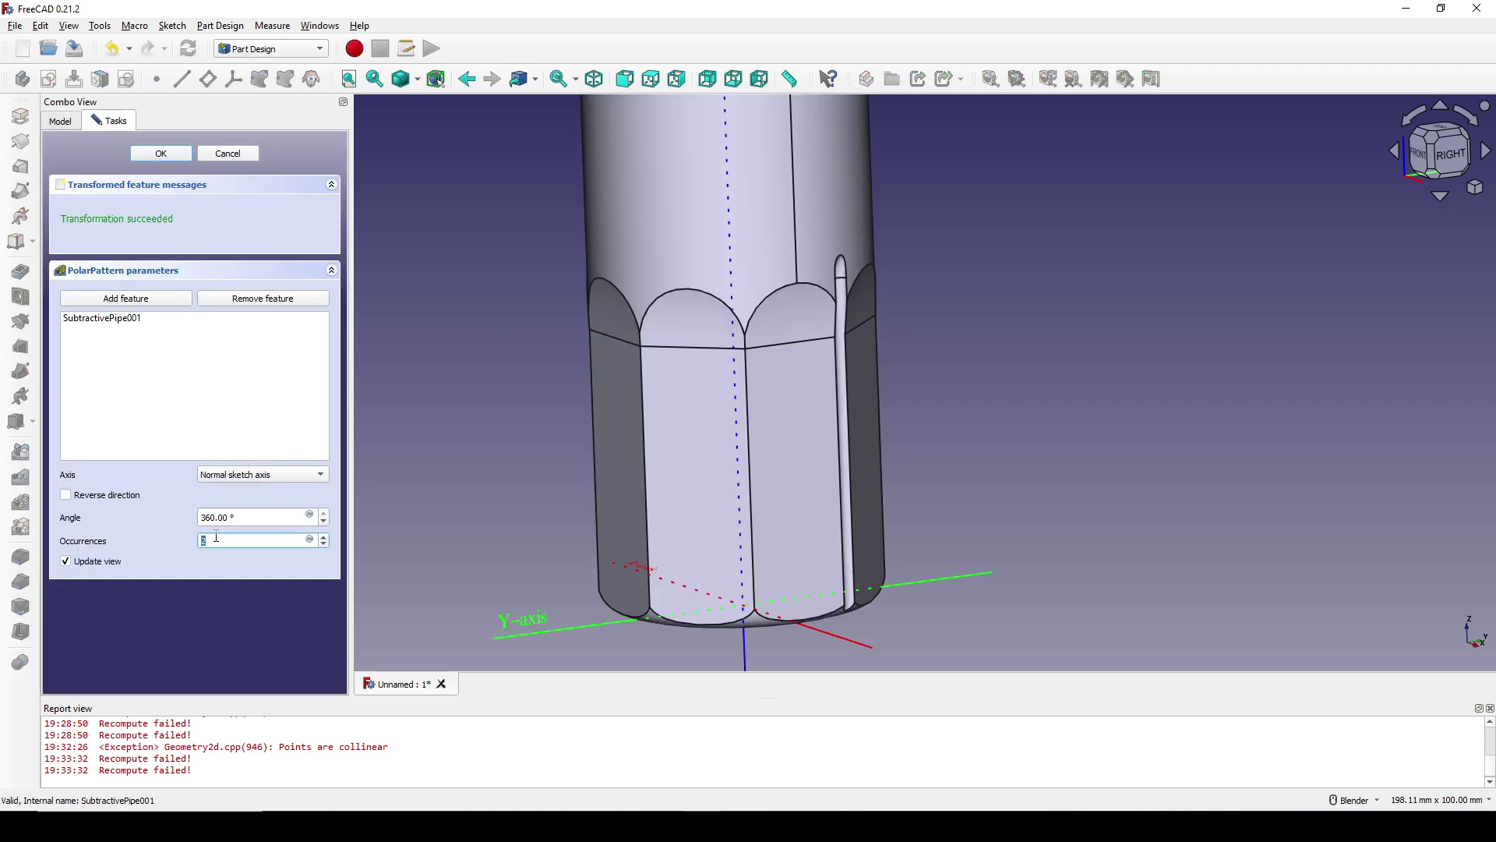
{"action": "type", "text": "8"}
{"action": "scroll", "coordinate": [842, 347], "scroll_direction": "down", "scroll_amount": 3}
{"action": "scroll", "coordinate": [842, 347], "scroll_direction": "up", "scroll_amount": 1}
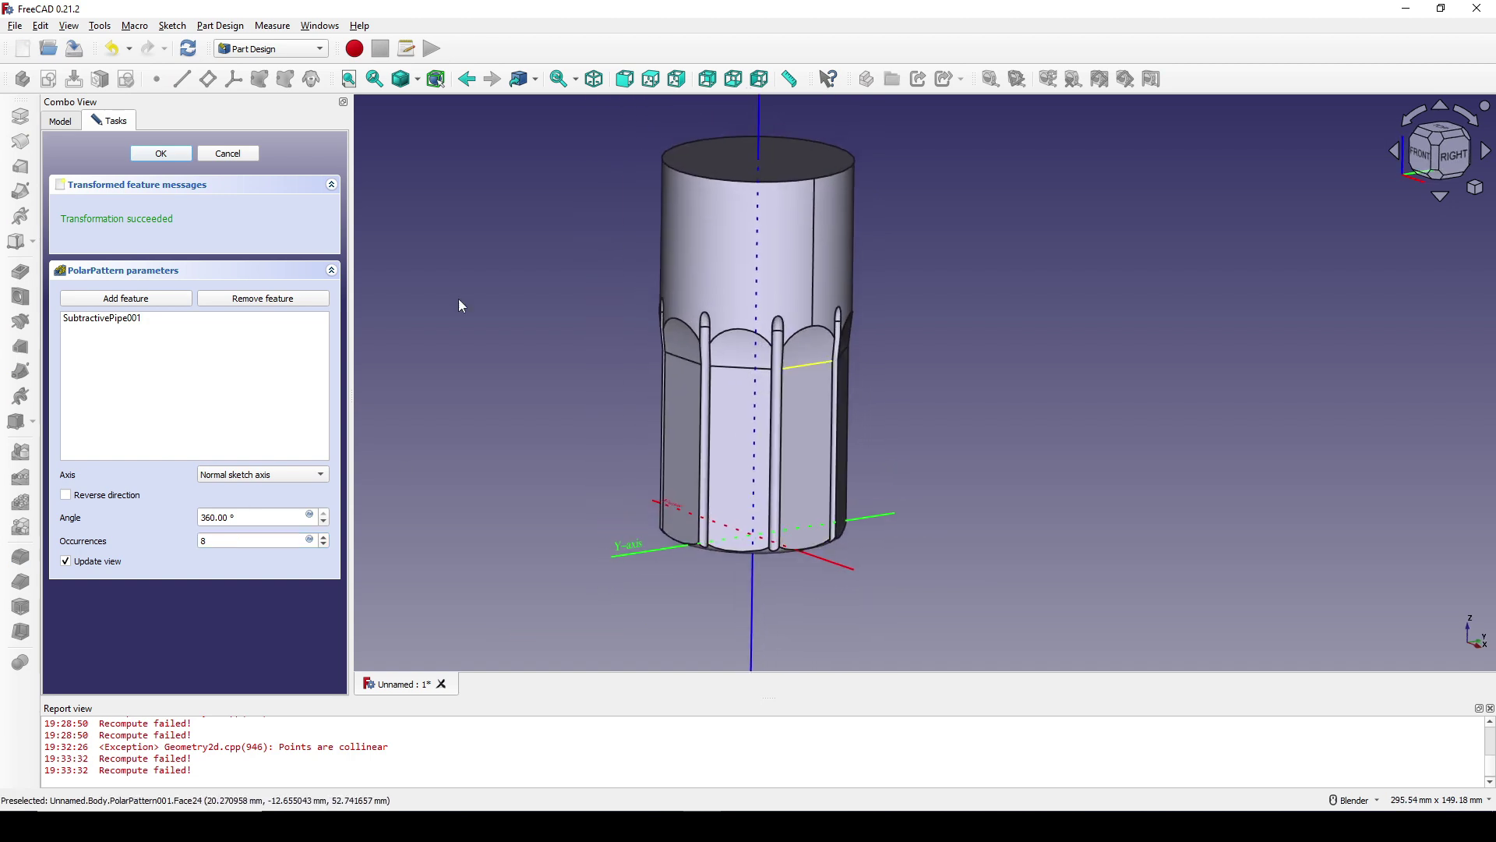
{"action": "left_click", "coordinate": [161, 154]}
{"action": "middle_click_drag", "start_coordinate": [775, 421], "coordinate": [1012, 335]}
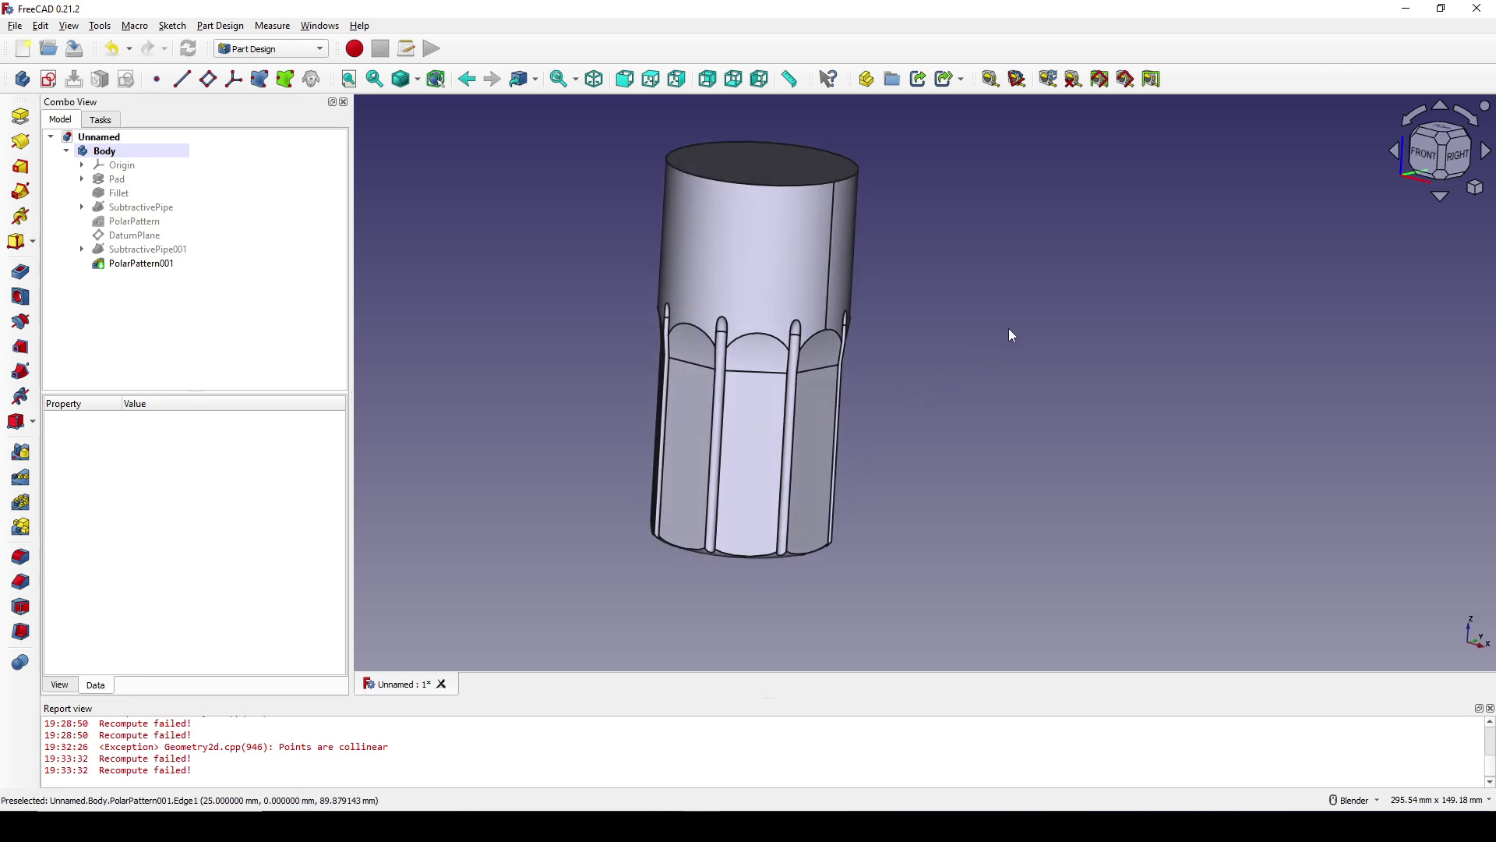
Create a new sketch on the XZ-plane.
{"action": "left_click", "coordinate": [49, 78]}
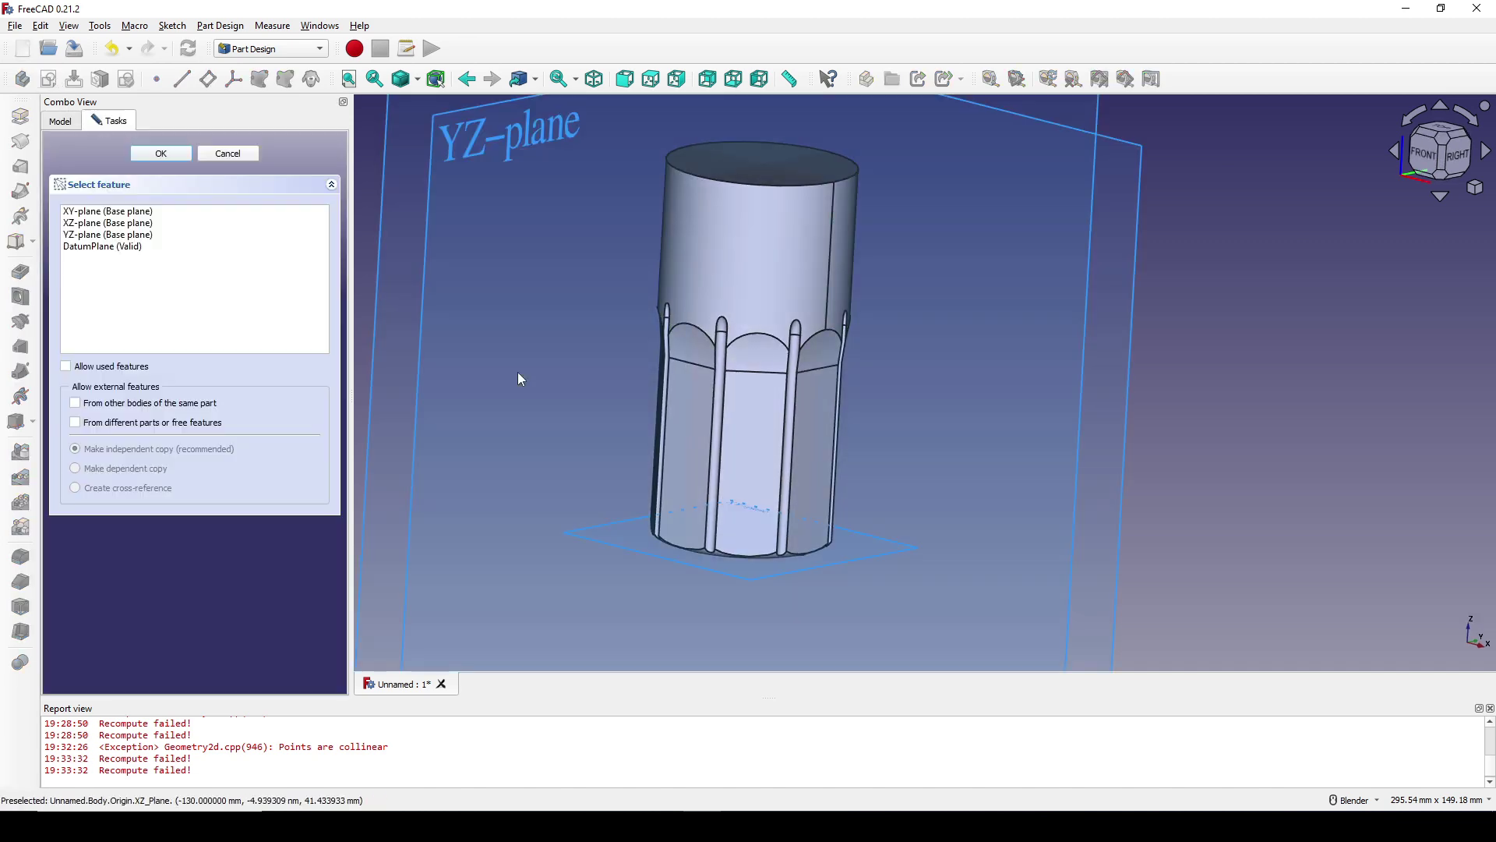
{"action": "scroll", "coordinate": [520, 378], "scroll_direction": "down", "scroll_amount": 3}
{"action": "middle_click_drag", "start_coordinate": [521, 378], "coordinate": [623, 327]}
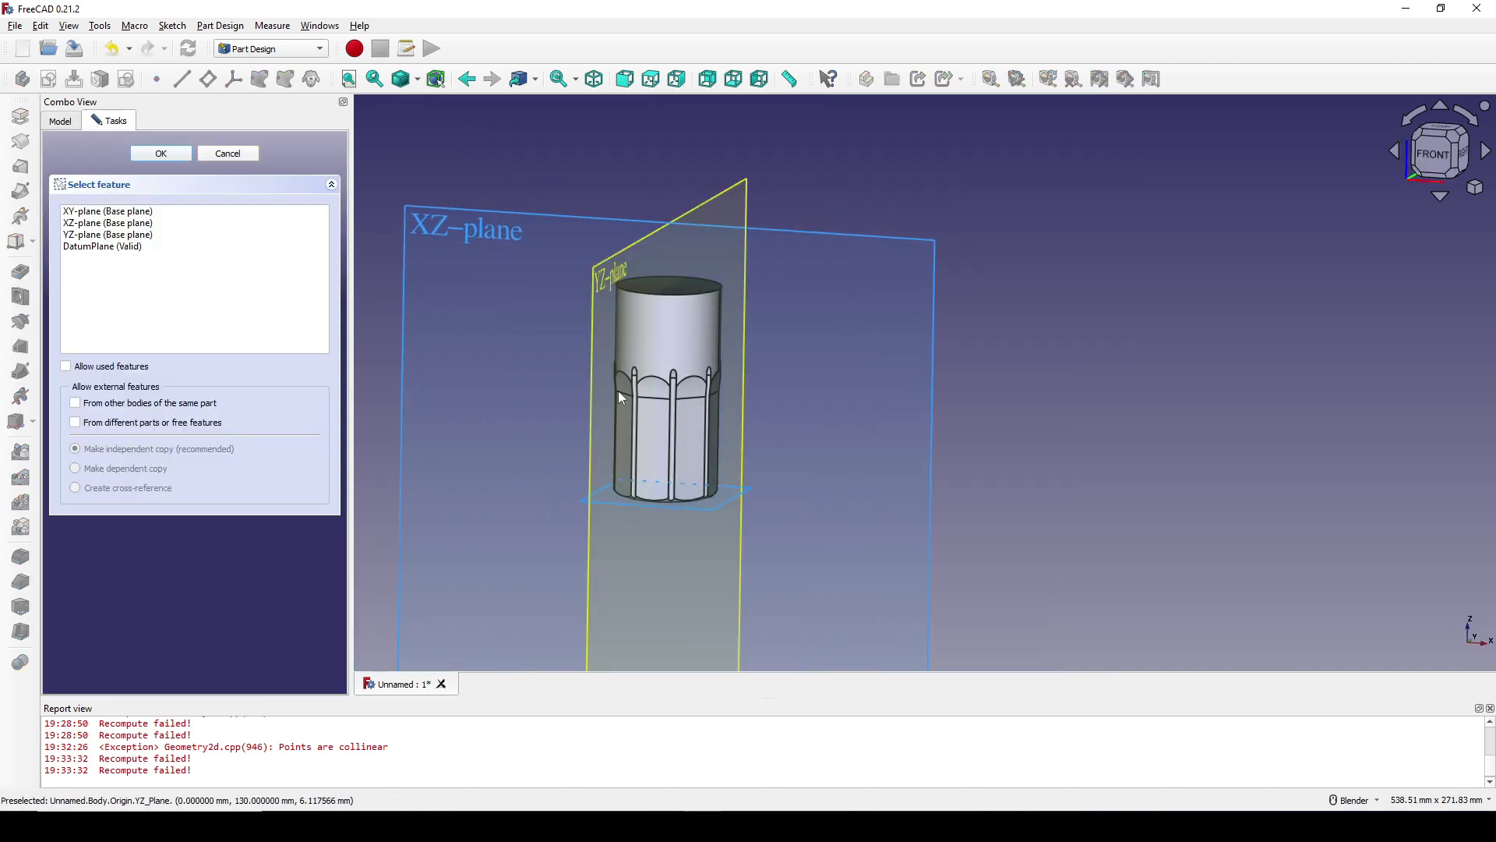
{"action": "left_click", "coordinate": [446, 236]}
{"action": "scroll", "coordinate": [750, 441], "scroll_direction": "up", "scroll_amount": 4}
{"action": "middle_click_drag", "start_coordinate": [701, 437], "coordinate": [805, 413], "text": "shift"}
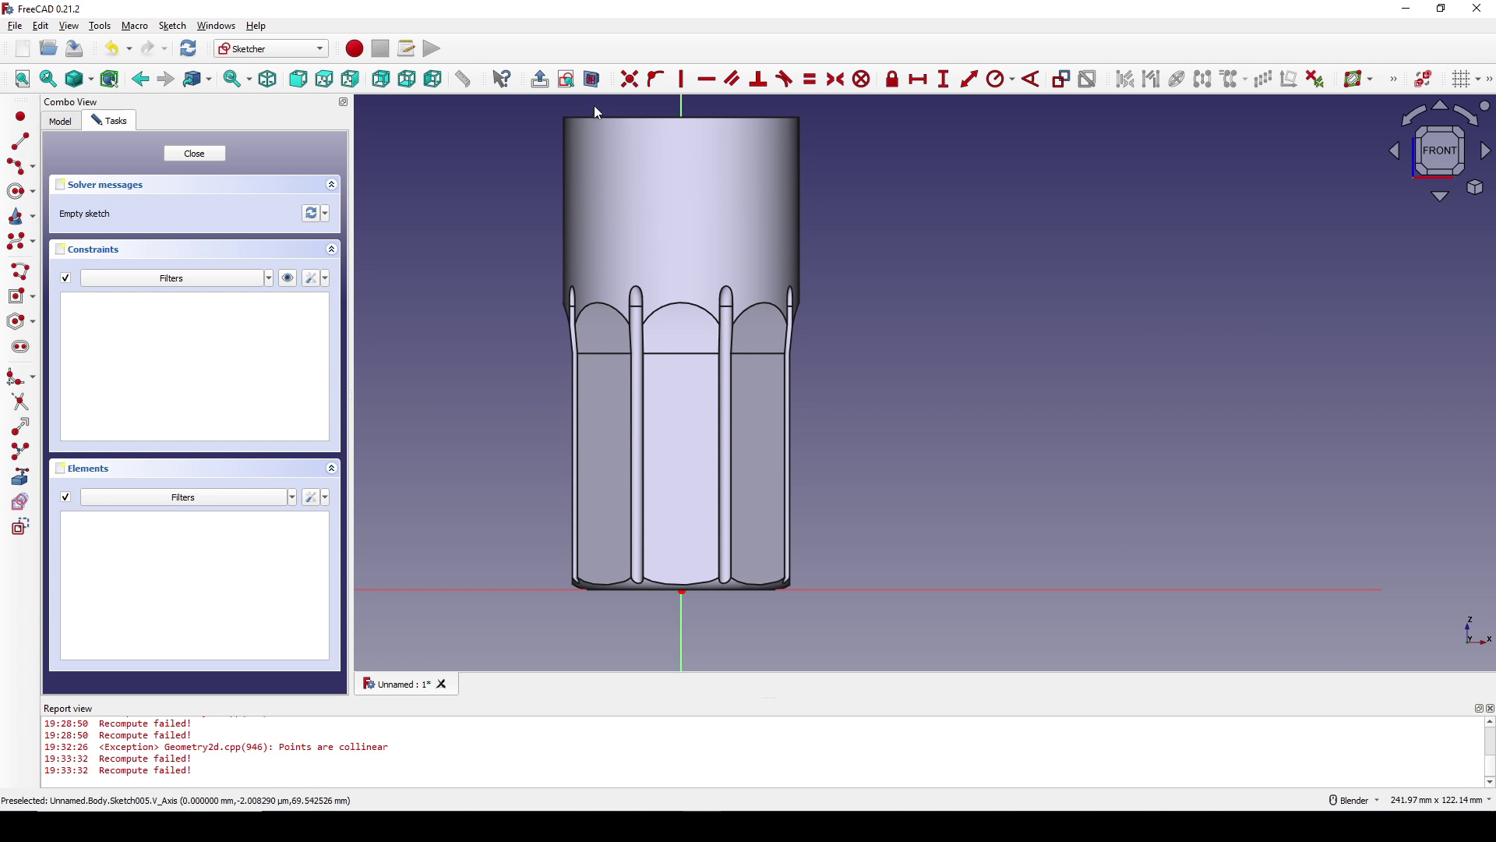
Draw a circle about 9 mm in diameter on the mug's lower side edge, about 24 mm from the vertical axis and 22 mm above the base.
{"action": "scroll", "coordinate": [805, 410], "scroll_direction": "up", "scroll_amount": 2}
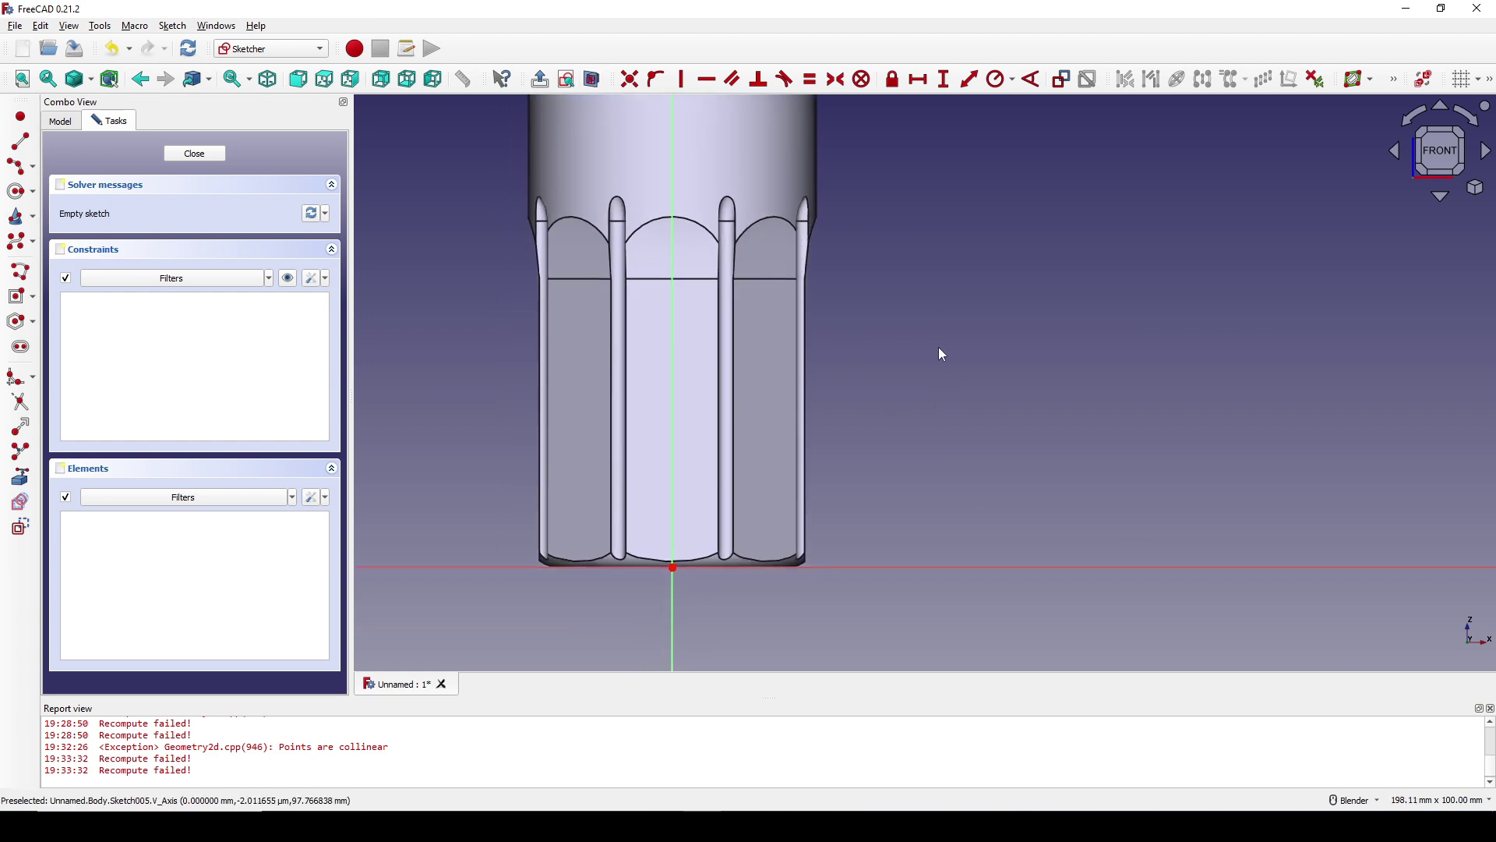
{"action": "left_click", "coordinate": [18, 193]}
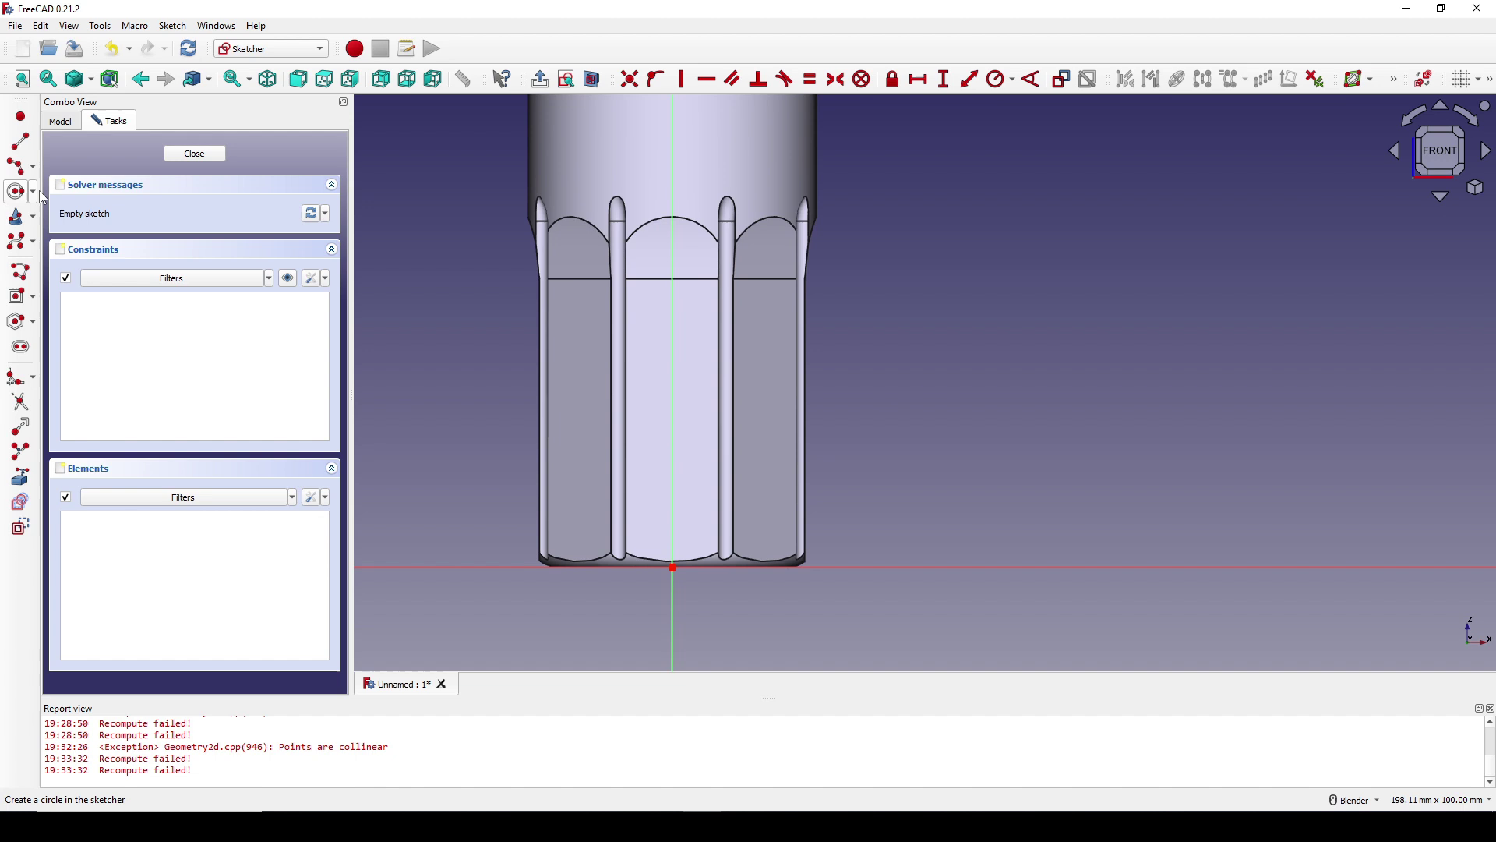
{"action": "left_click", "coordinate": [809, 439]}
{"action": "left_click", "coordinate": [834, 431]}
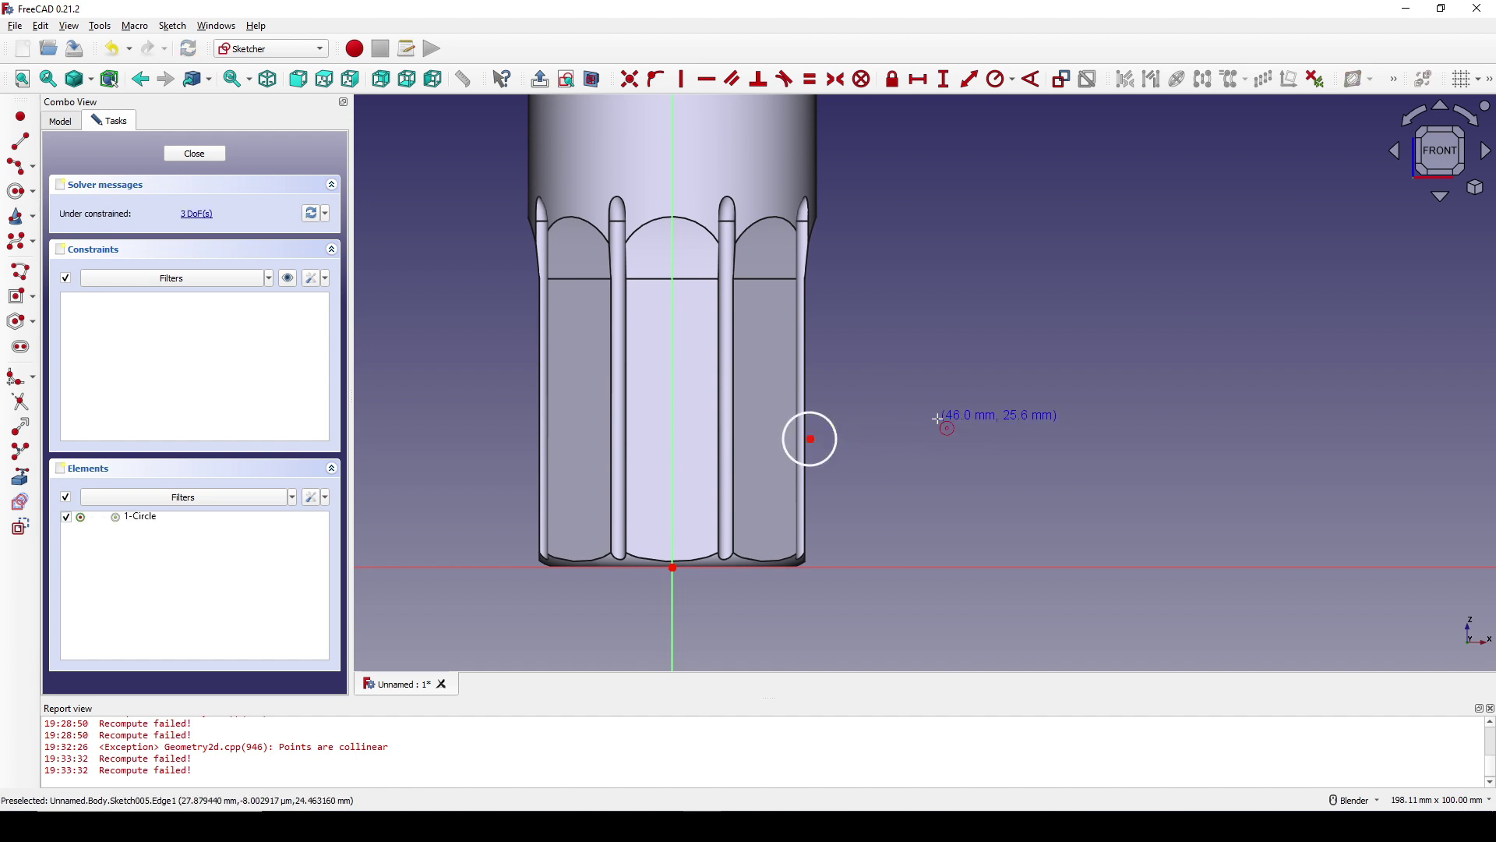
Constrain the circle's diameter to 3 mm.
{"action": "middle_click_drag", "start_coordinate": [877, 438], "coordinate": [826, 431], "text": "shift"}
{"action": "left_click", "coordinate": [811, 431]}
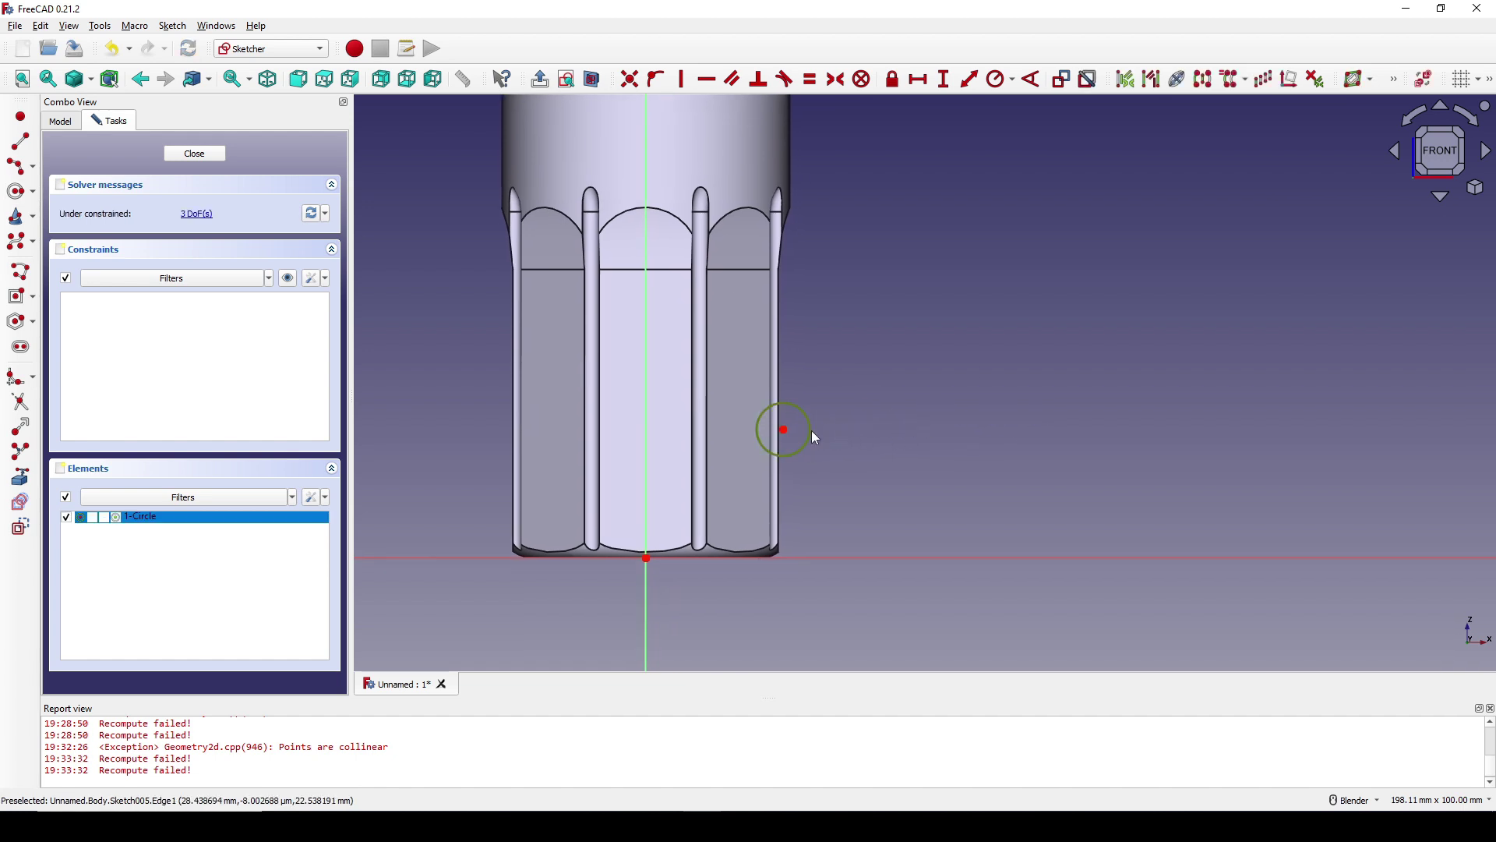
{"action": "left_click", "coordinate": [1013, 79]}
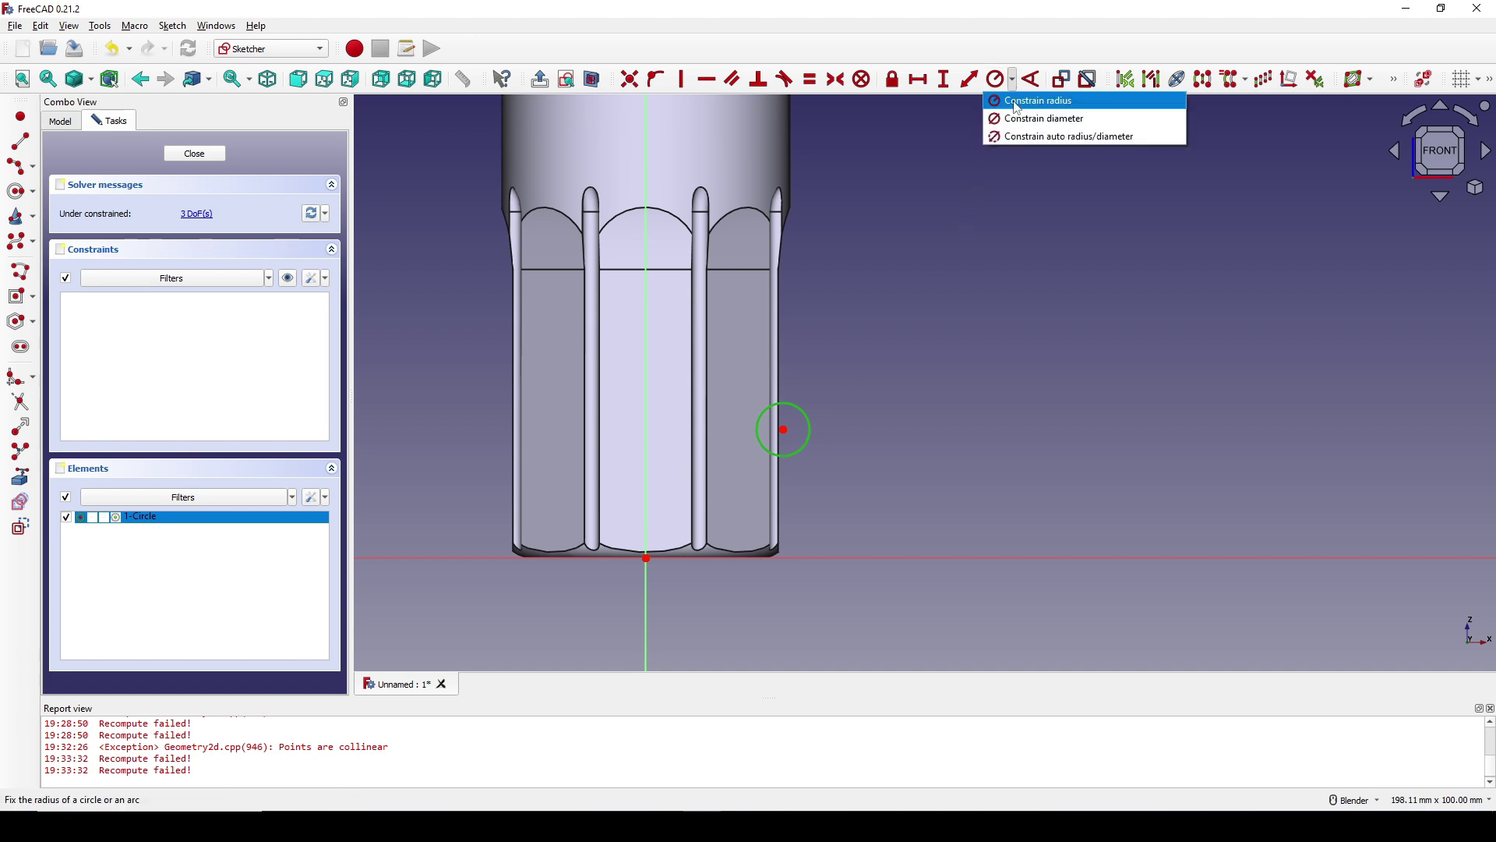
{"action": "left_click", "coordinate": [1013, 101]}
{"action": "type", "text": "3"}
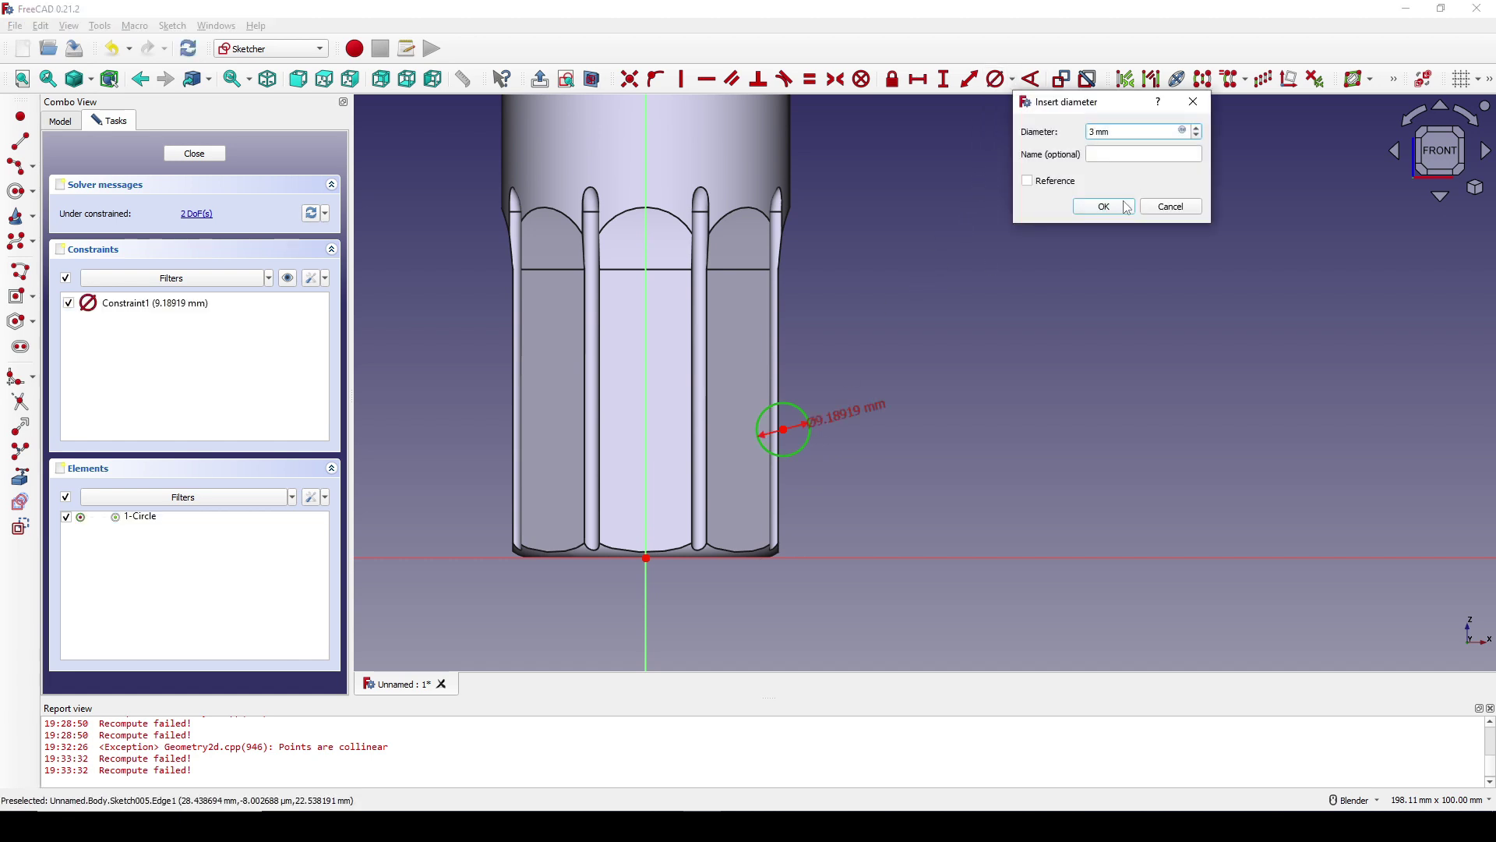
{"action": "left_click", "coordinate": [1104, 206]}
Constrain the circle's center 20 mm above the base and 24 mm horizontally from the vertical axis.
{"action": "scroll", "coordinate": [830, 434], "scroll_direction": "up", "scroll_amount": 2}
{"action": "middle_click_drag", "start_coordinate": [827, 429], "coordinate": [829, 405], "text": "shift"}
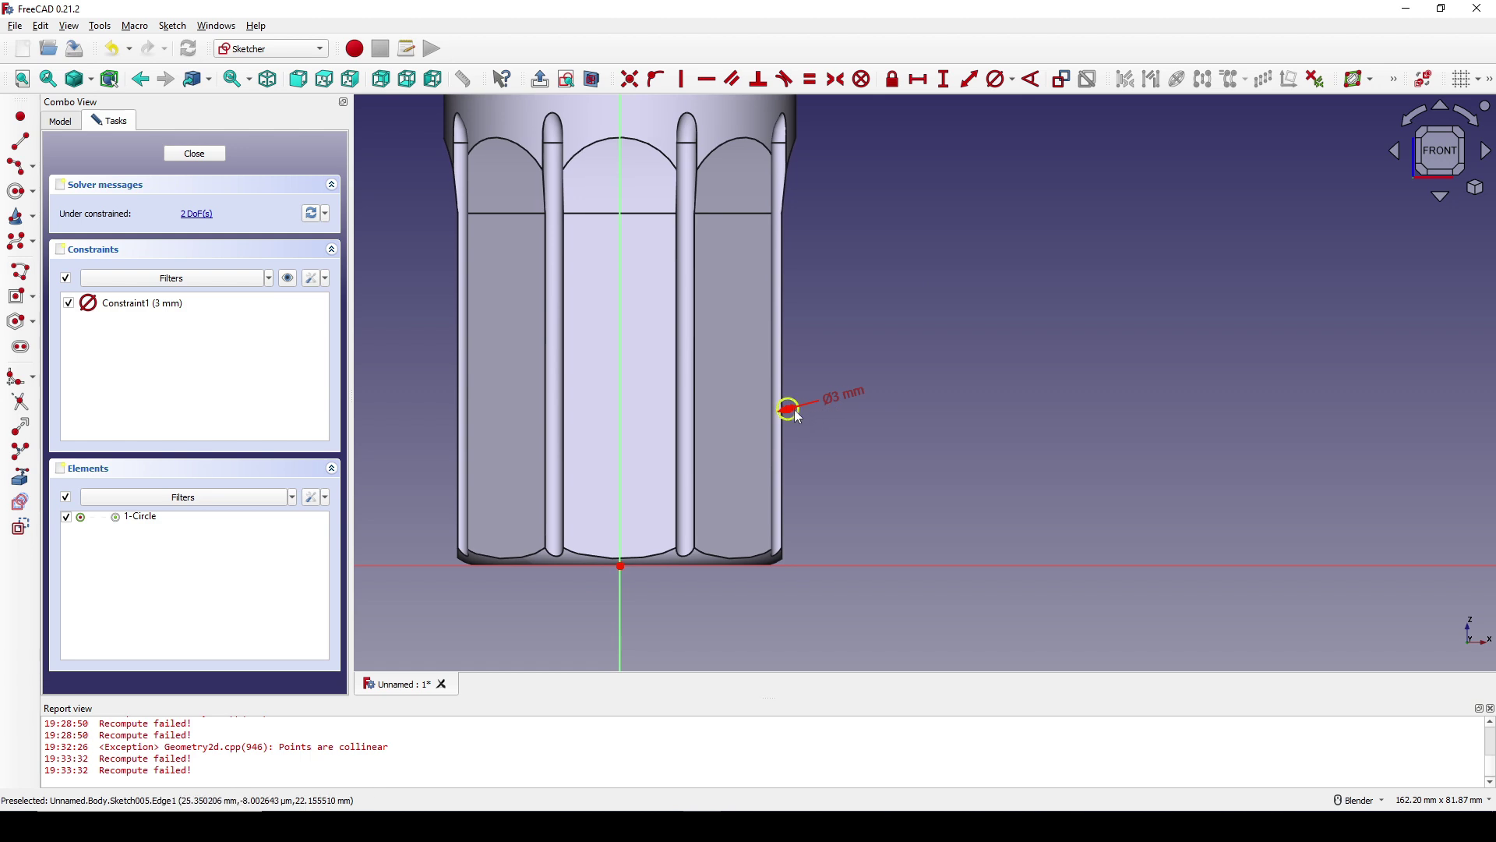
{"action": "left_click", "coordinate": [791, 410]}
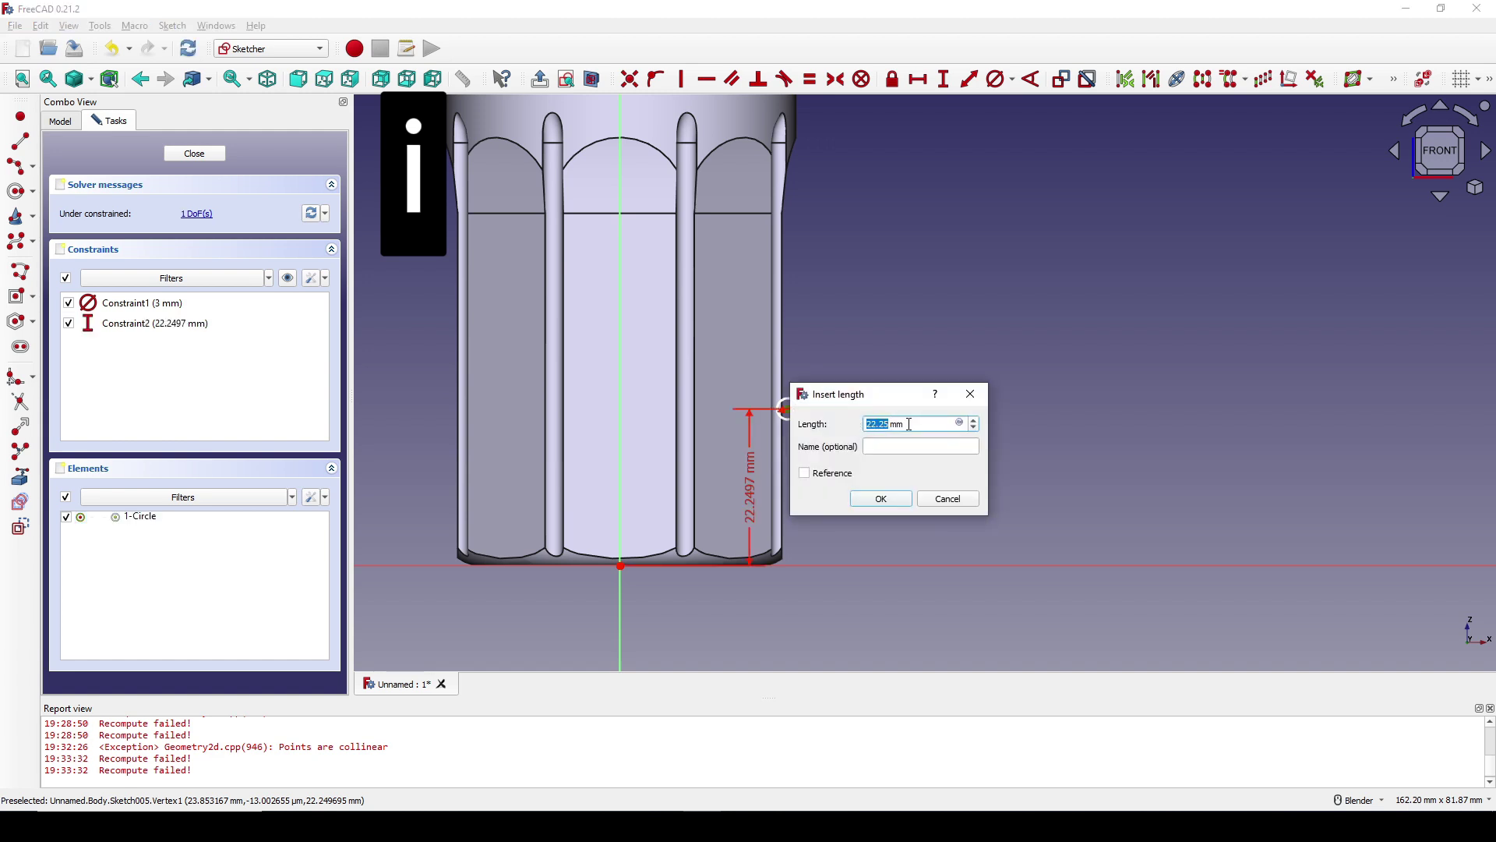
{"action": "type", "text": "20"}
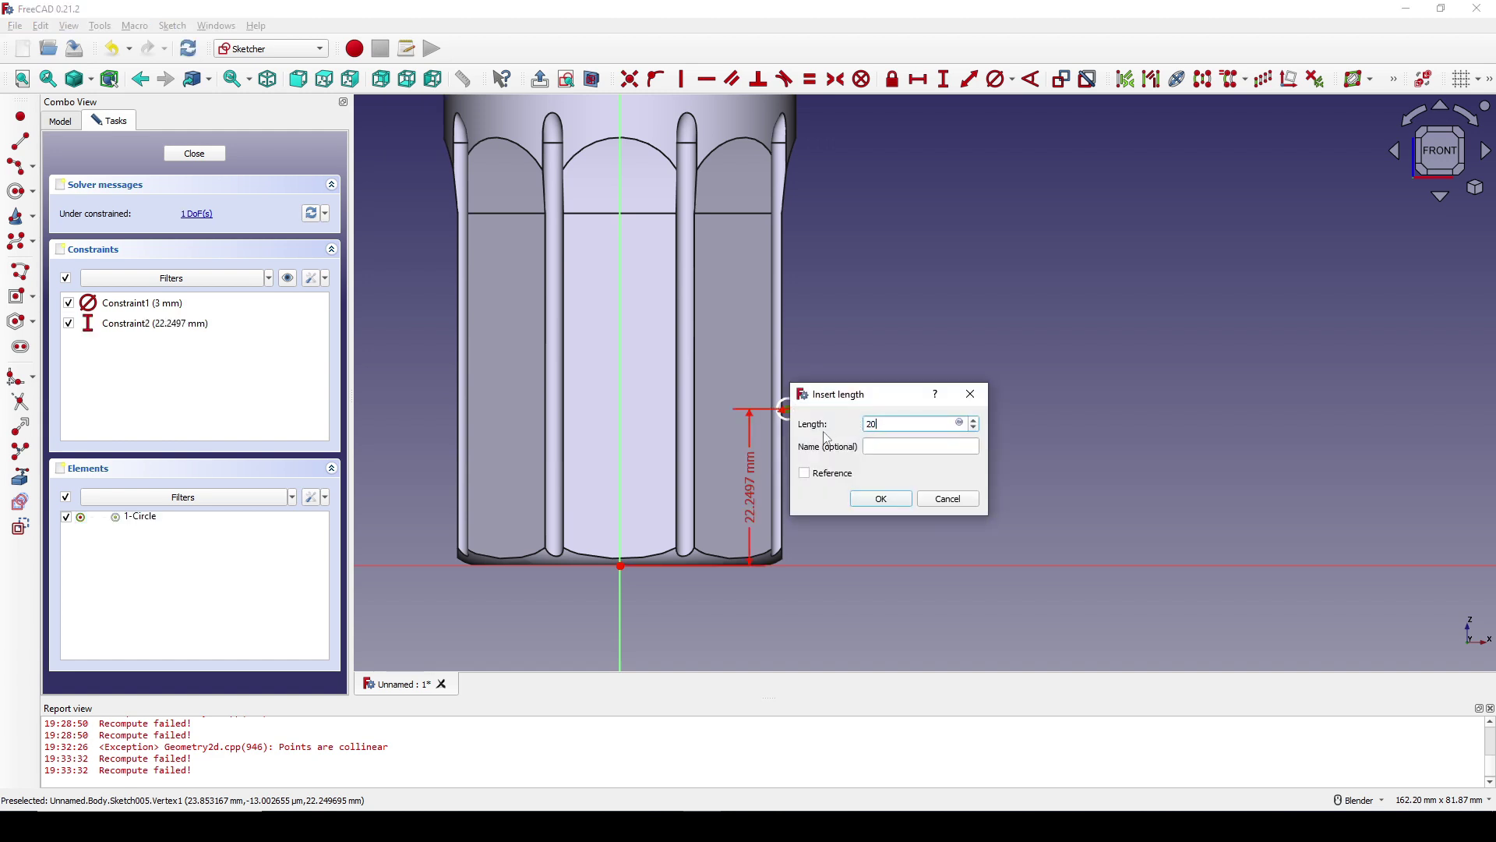
{"action": "key", "text": "Return"}
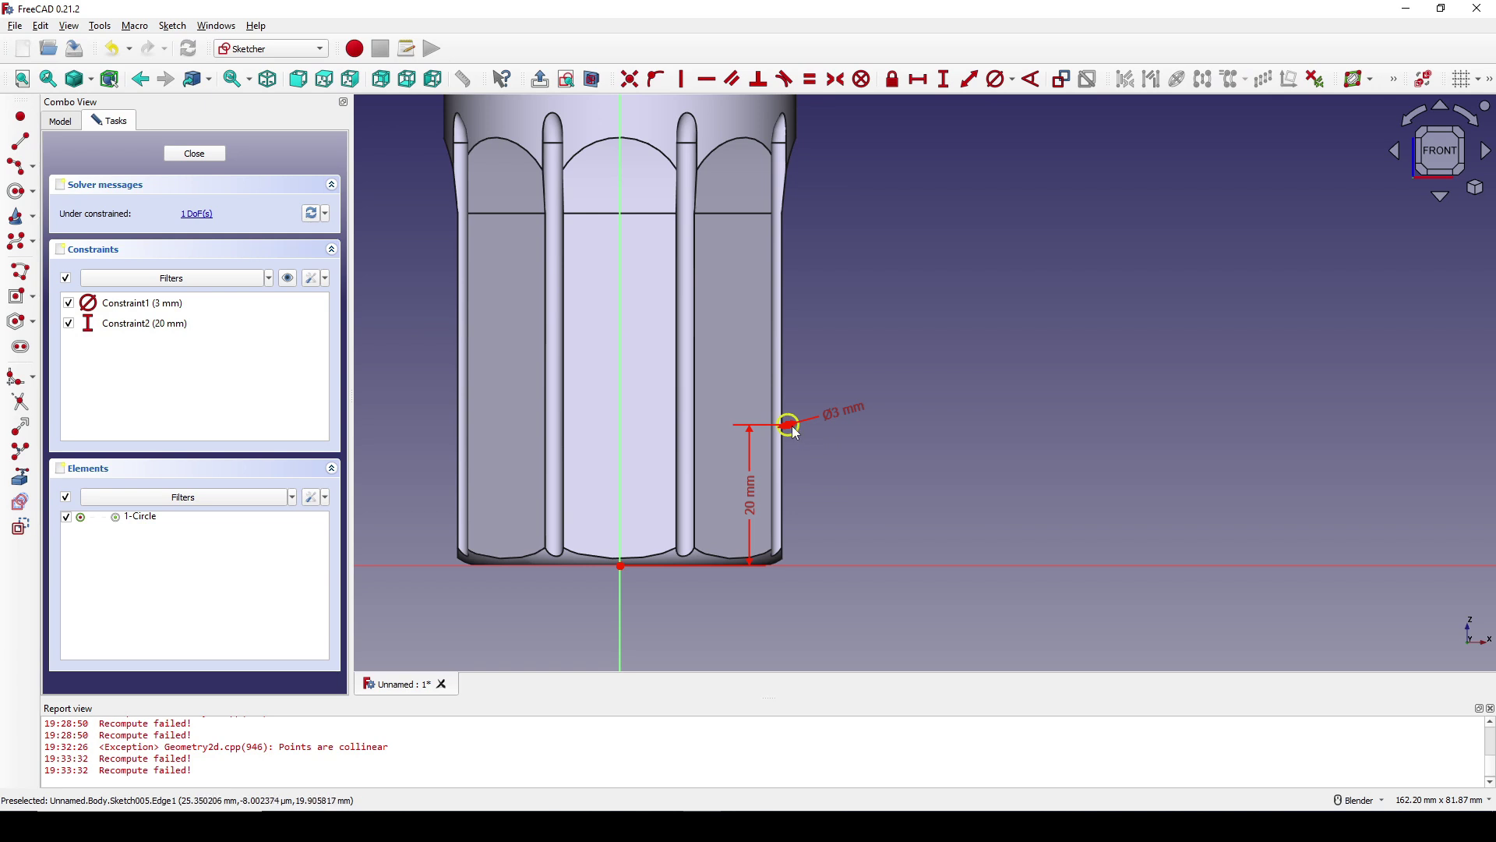
{"action": "left_click", "coordinate": [788, 423]}
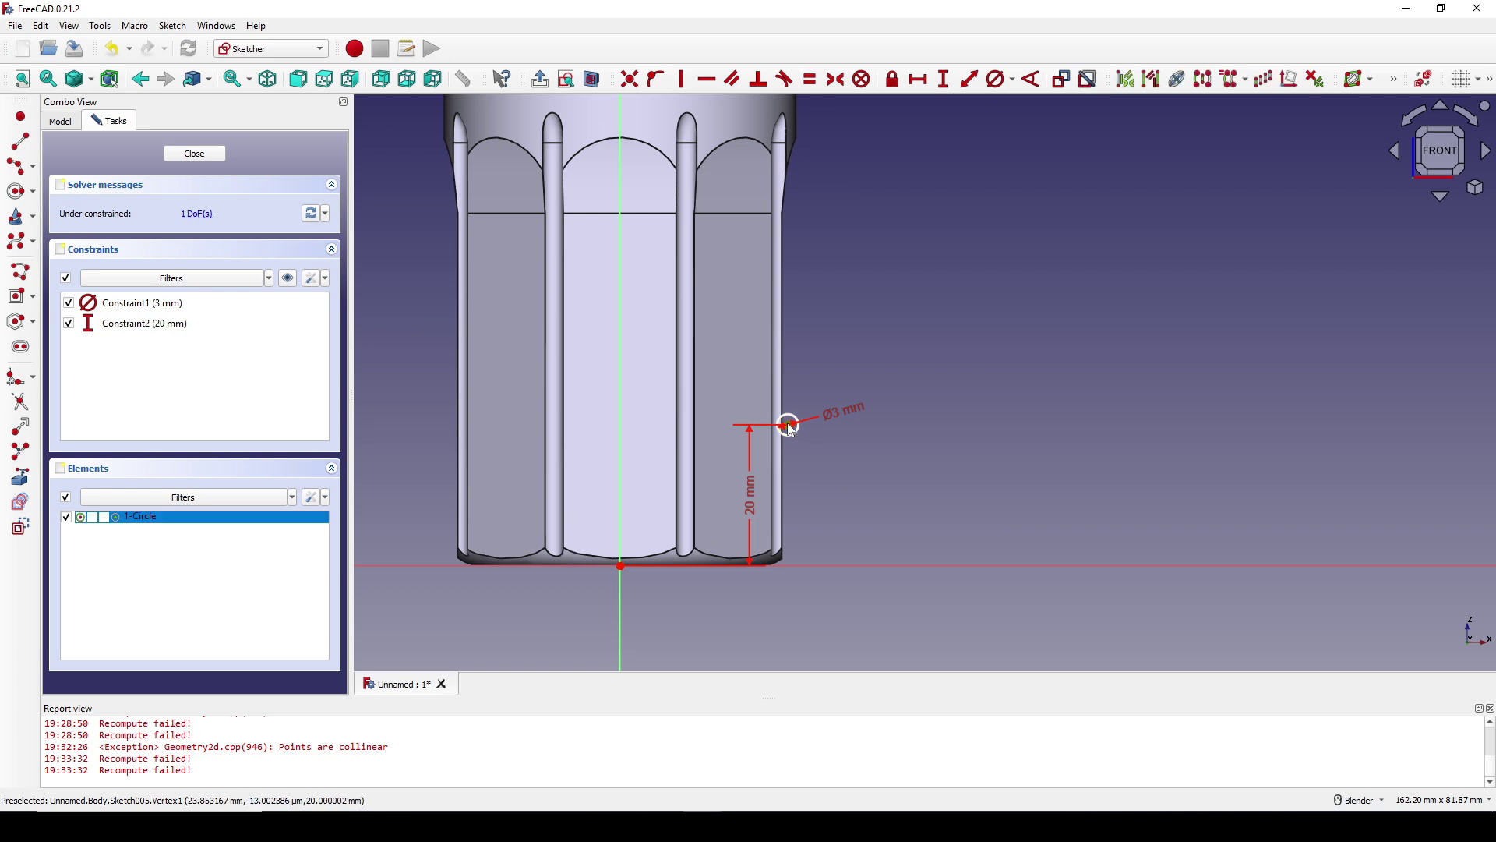
{"action": "type", "text": "l24"}
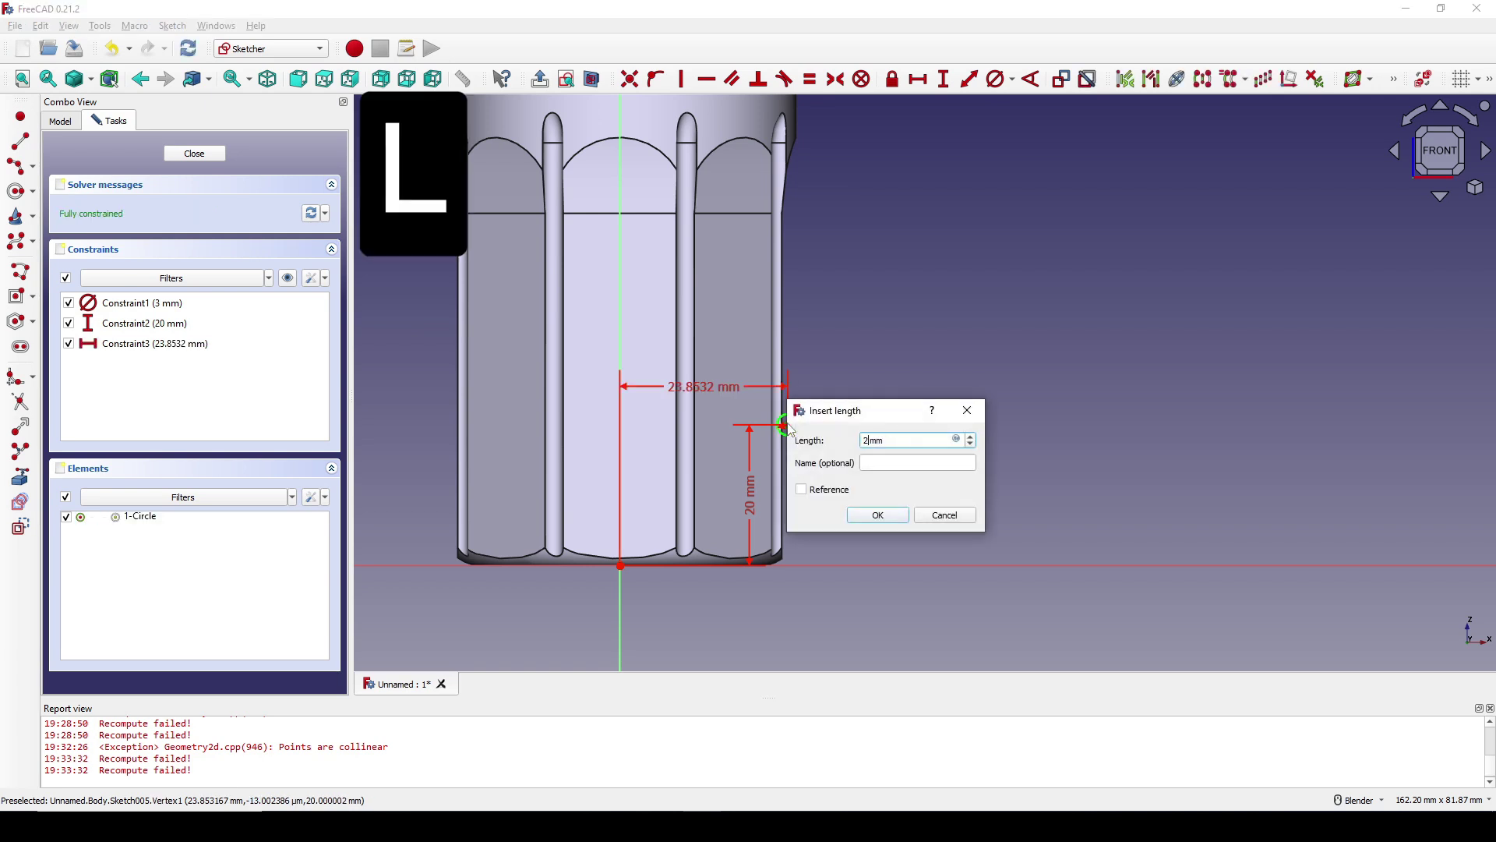
{"action": "left_click", "coordinate": [886, 515]}
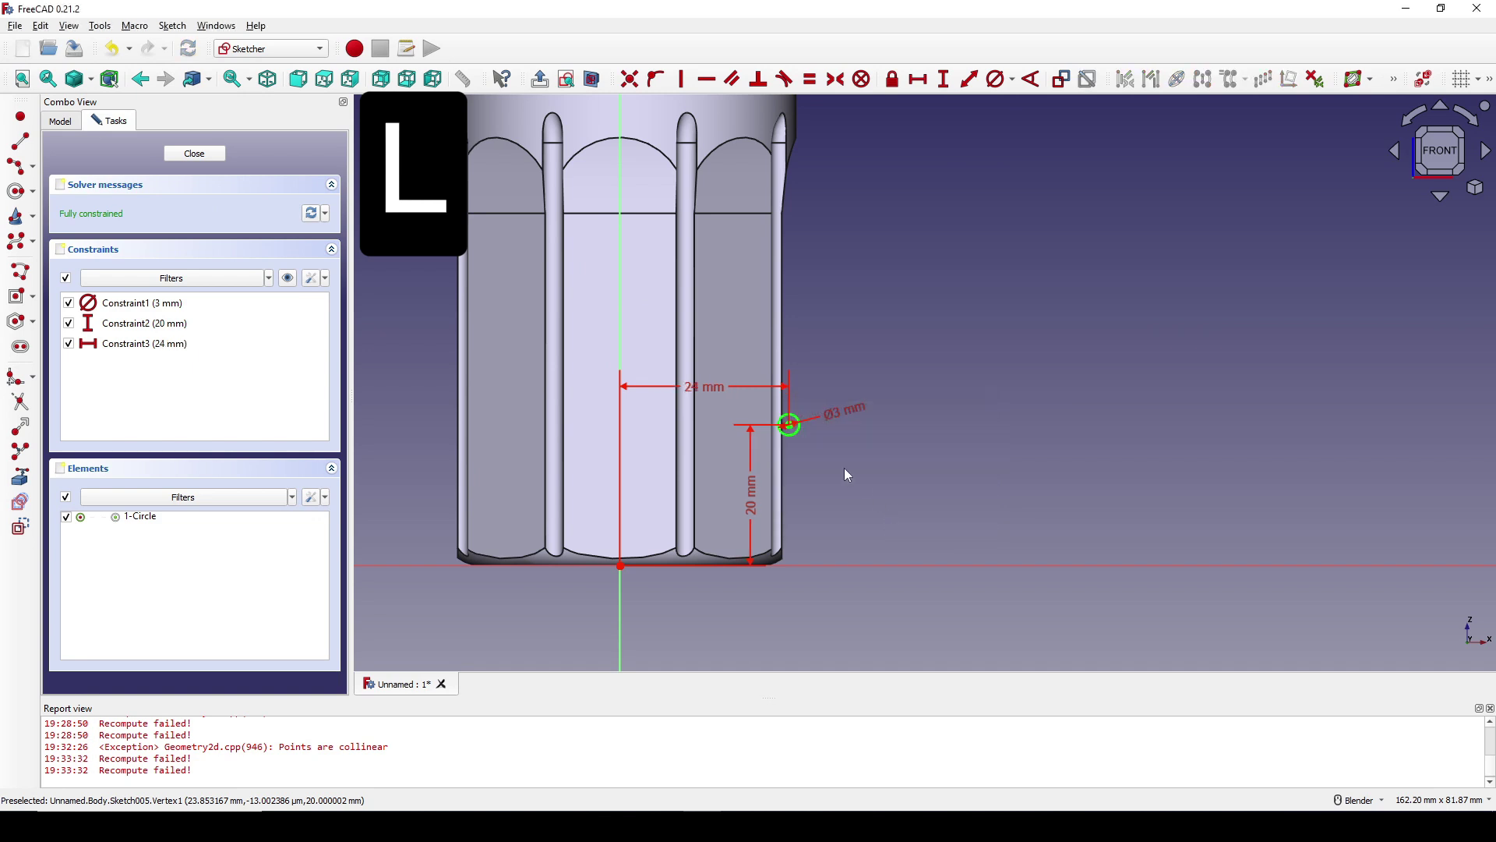
Cut a 360° groove around the mug by revolving the circle sketch about the vertical sketch axis.
{"action": "middle_click_drag", "start_coordinate": [844, 467], "coordinate": [877, 452], "text": "shift"}
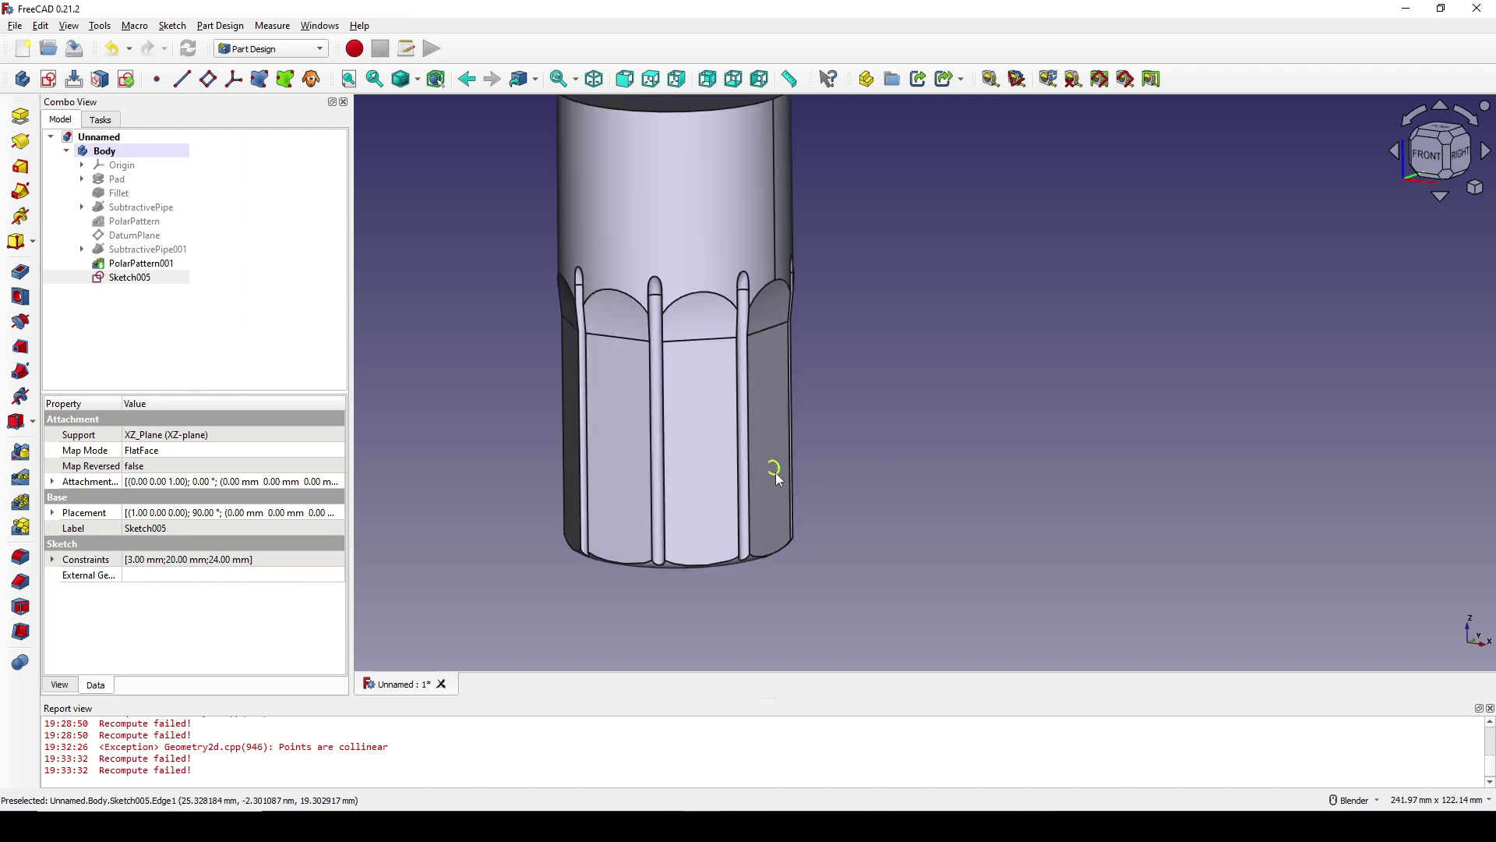
{"action": "left_click", "coordinate": [21, 322]}
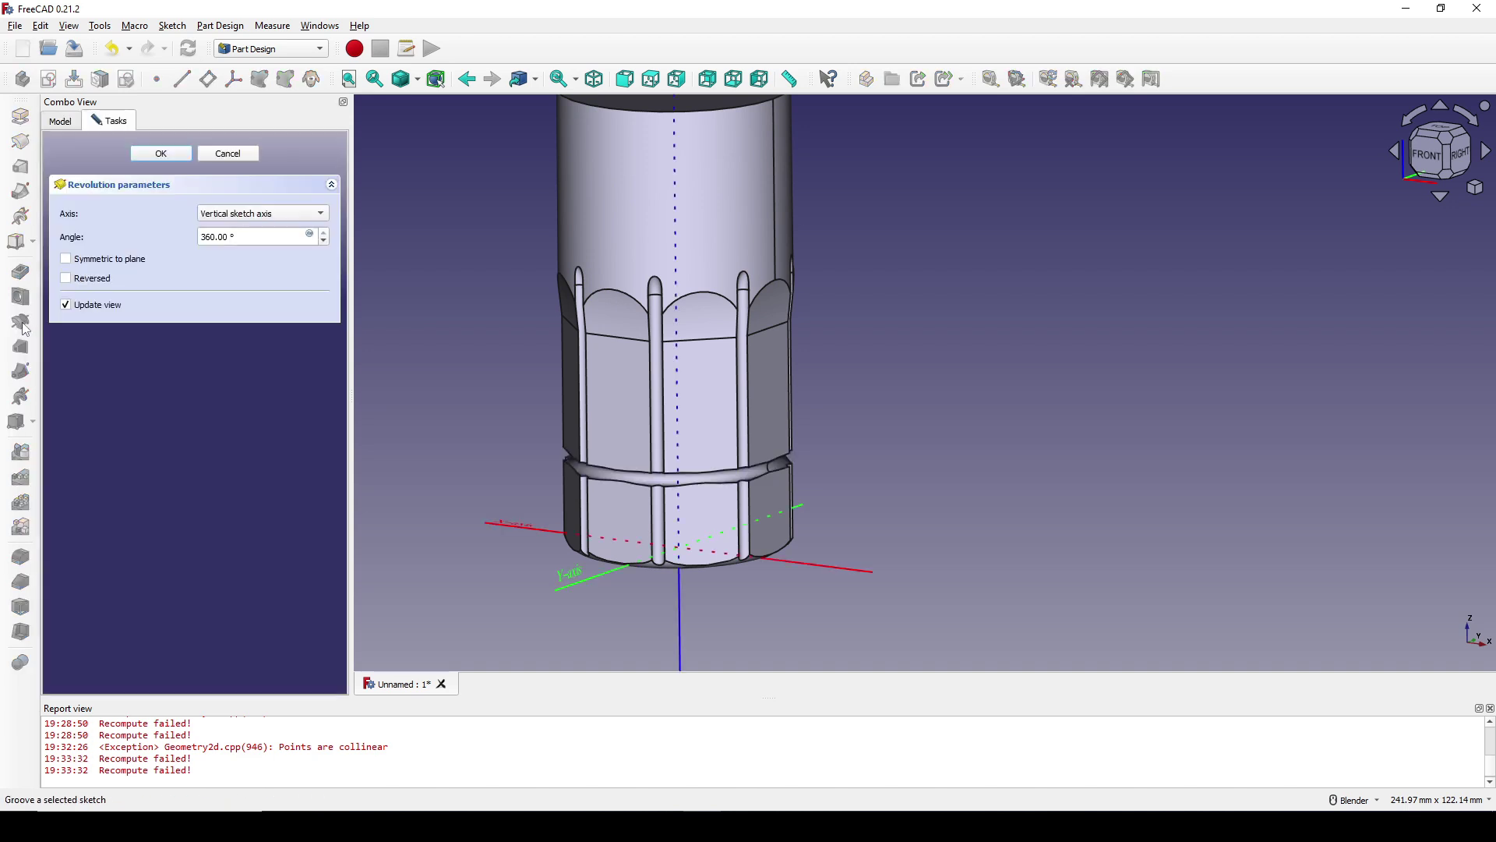
{"action": "middle_click_drag", "start_coordinate": [482, 375], "coordinate": [517, 376]}
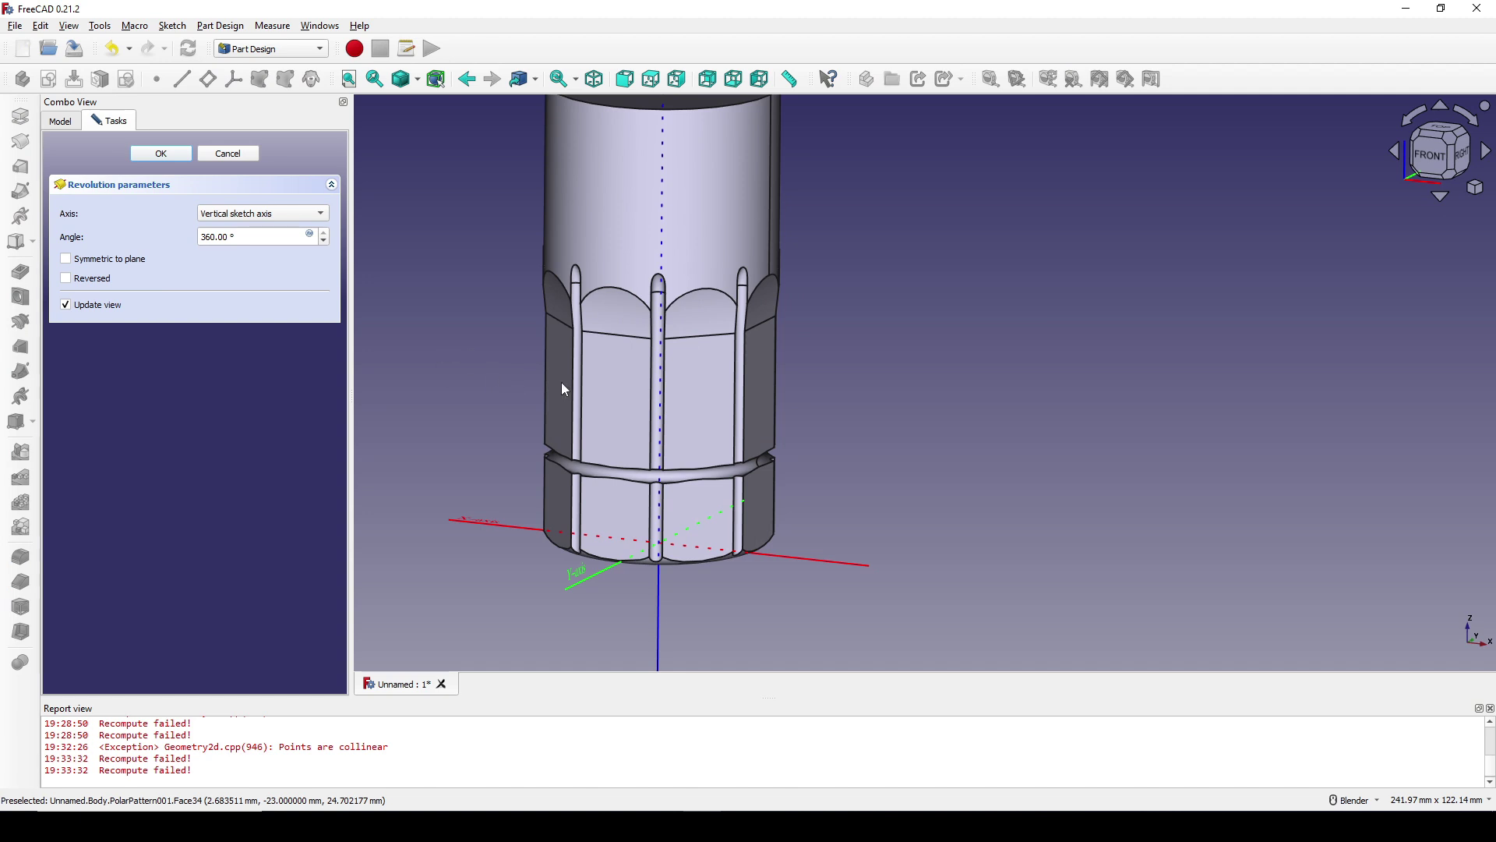
{"action": "middle_click_drag", "start_coordinate": [616, 398], "coordinate": [801, 414]}
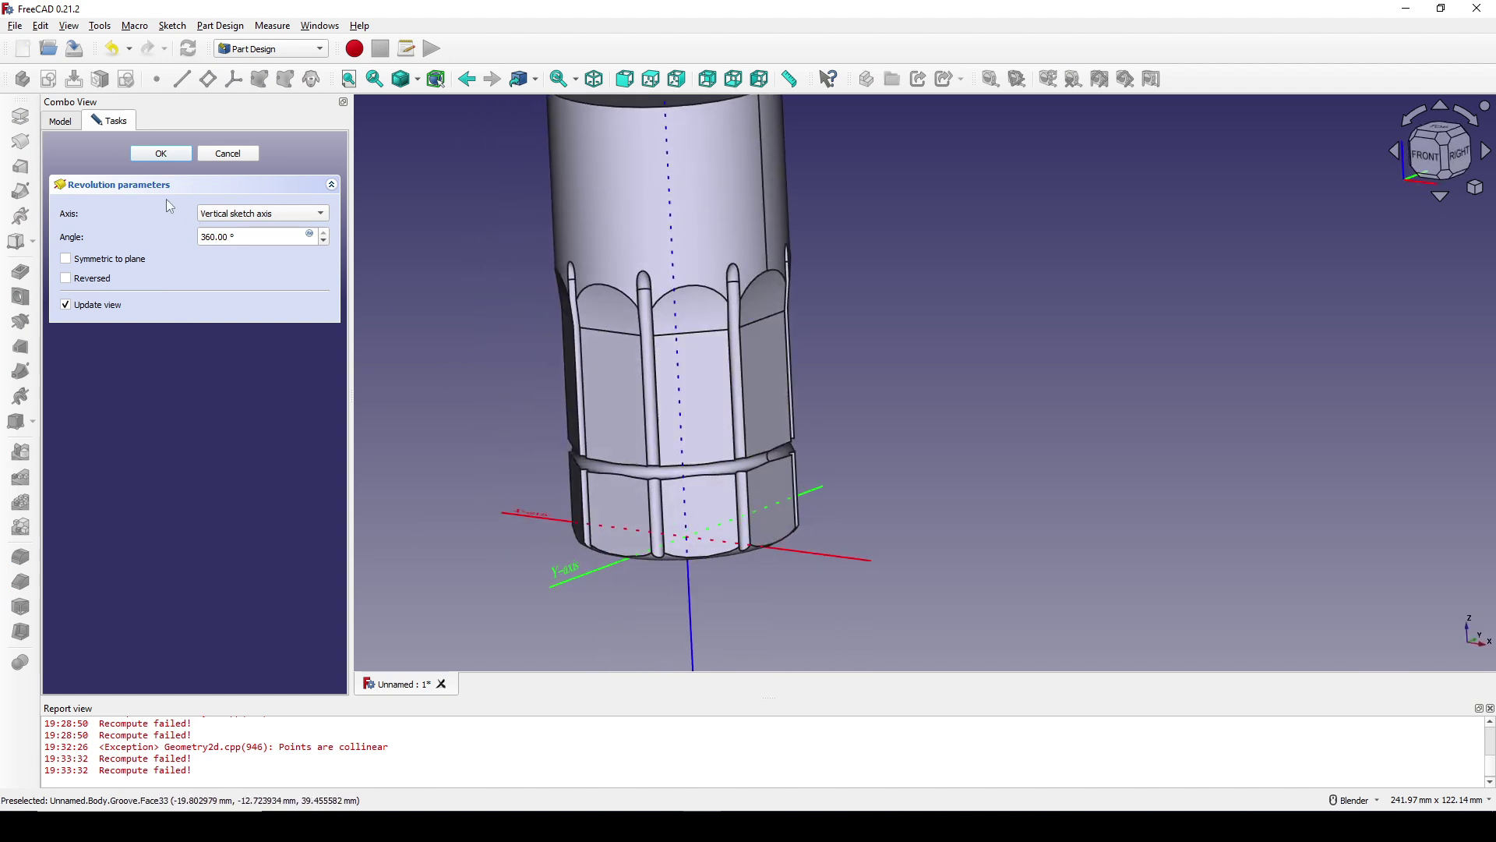
{"action": "left_click", "coordinate": [161, 153]}
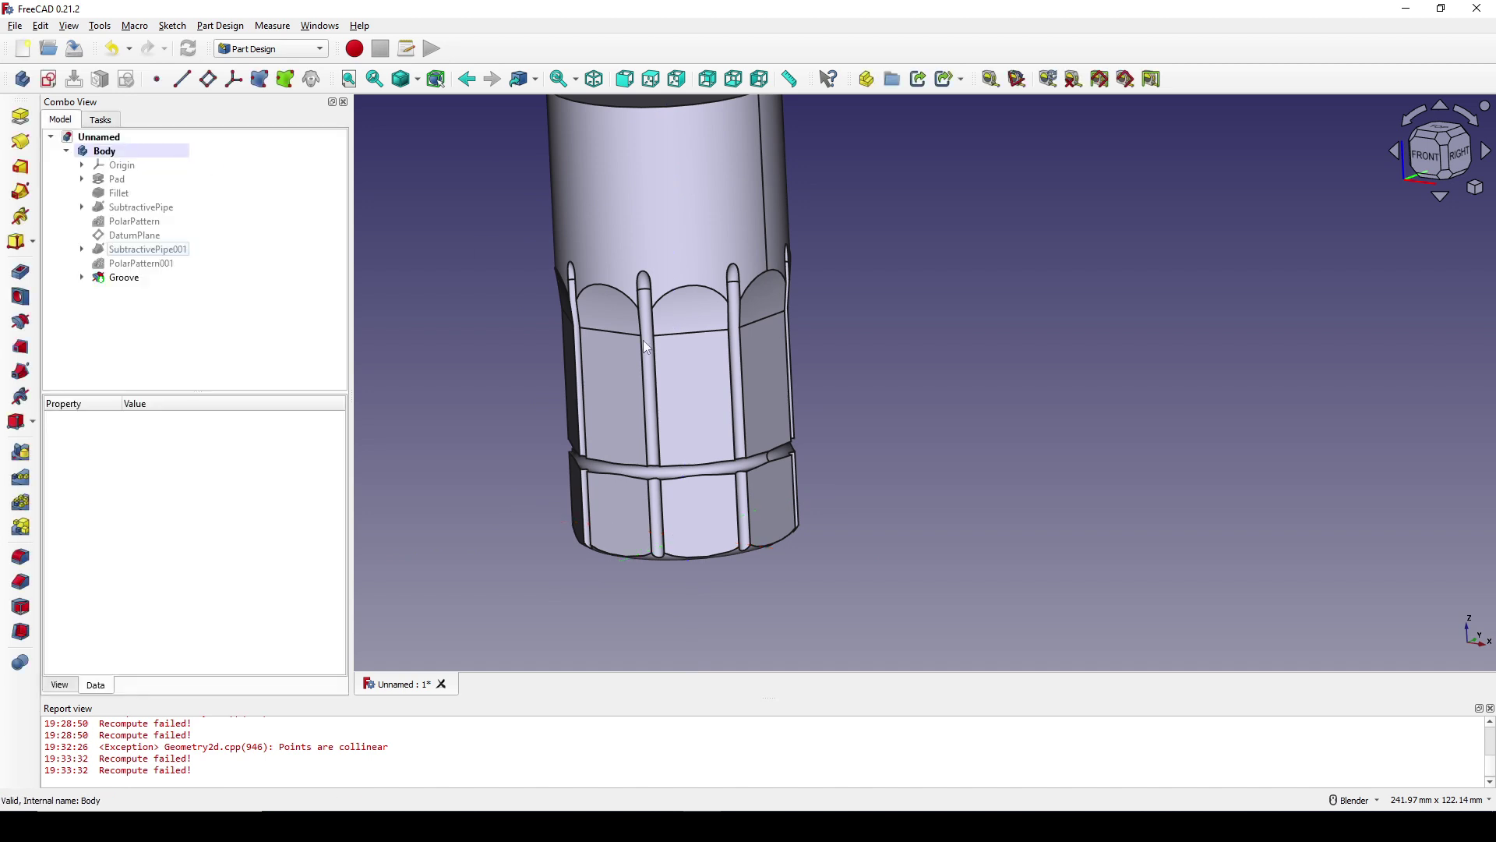
Start a linear pattern of the ring groove and set its length to 20 mm.
{"action": "left_click", "coordinate": [125, 278]}
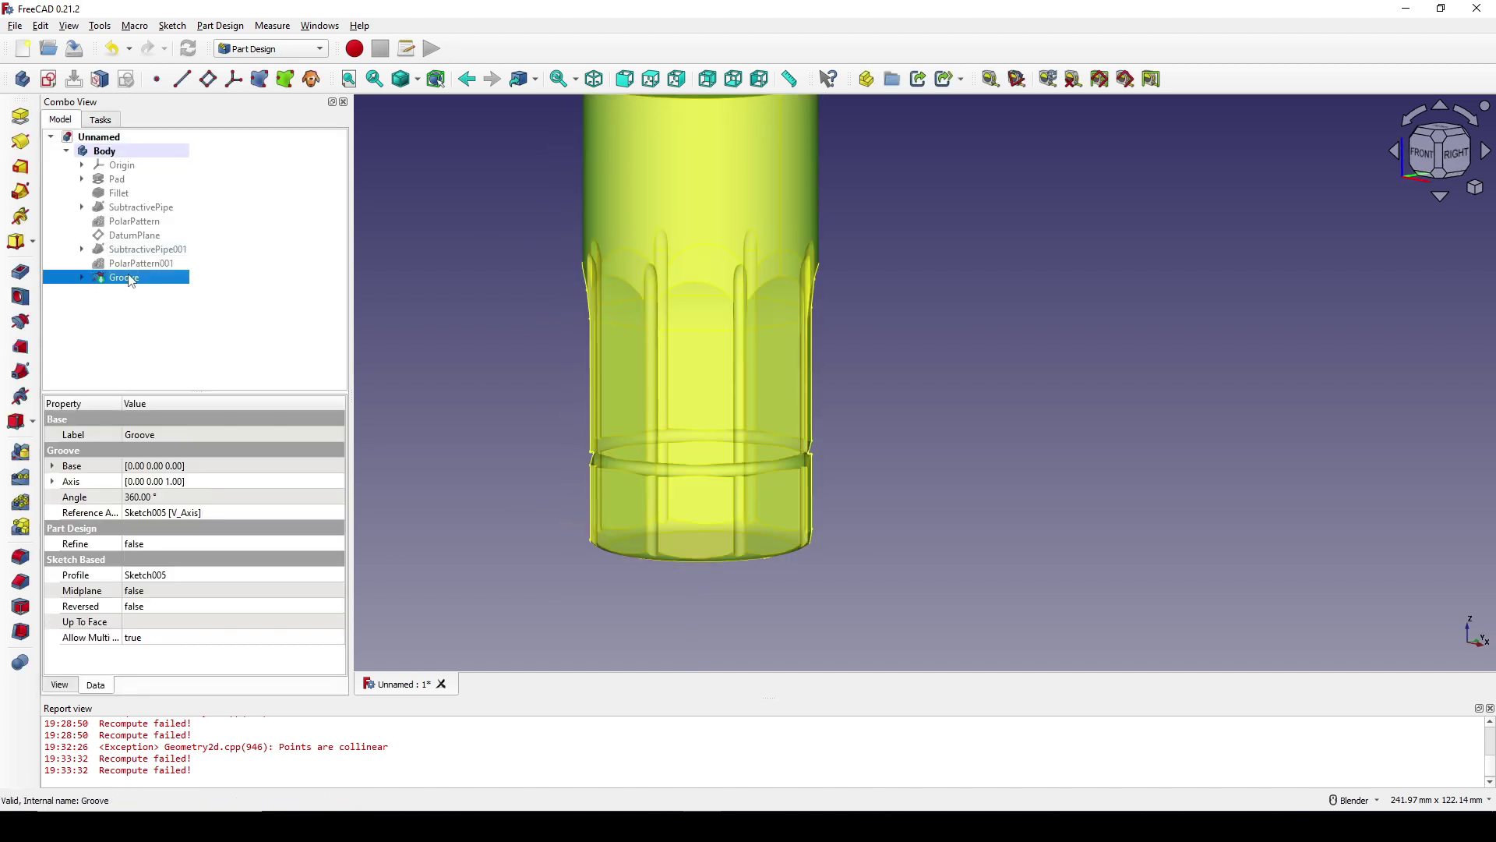
{"action": "left_click", "coordinate": [20, 479]}
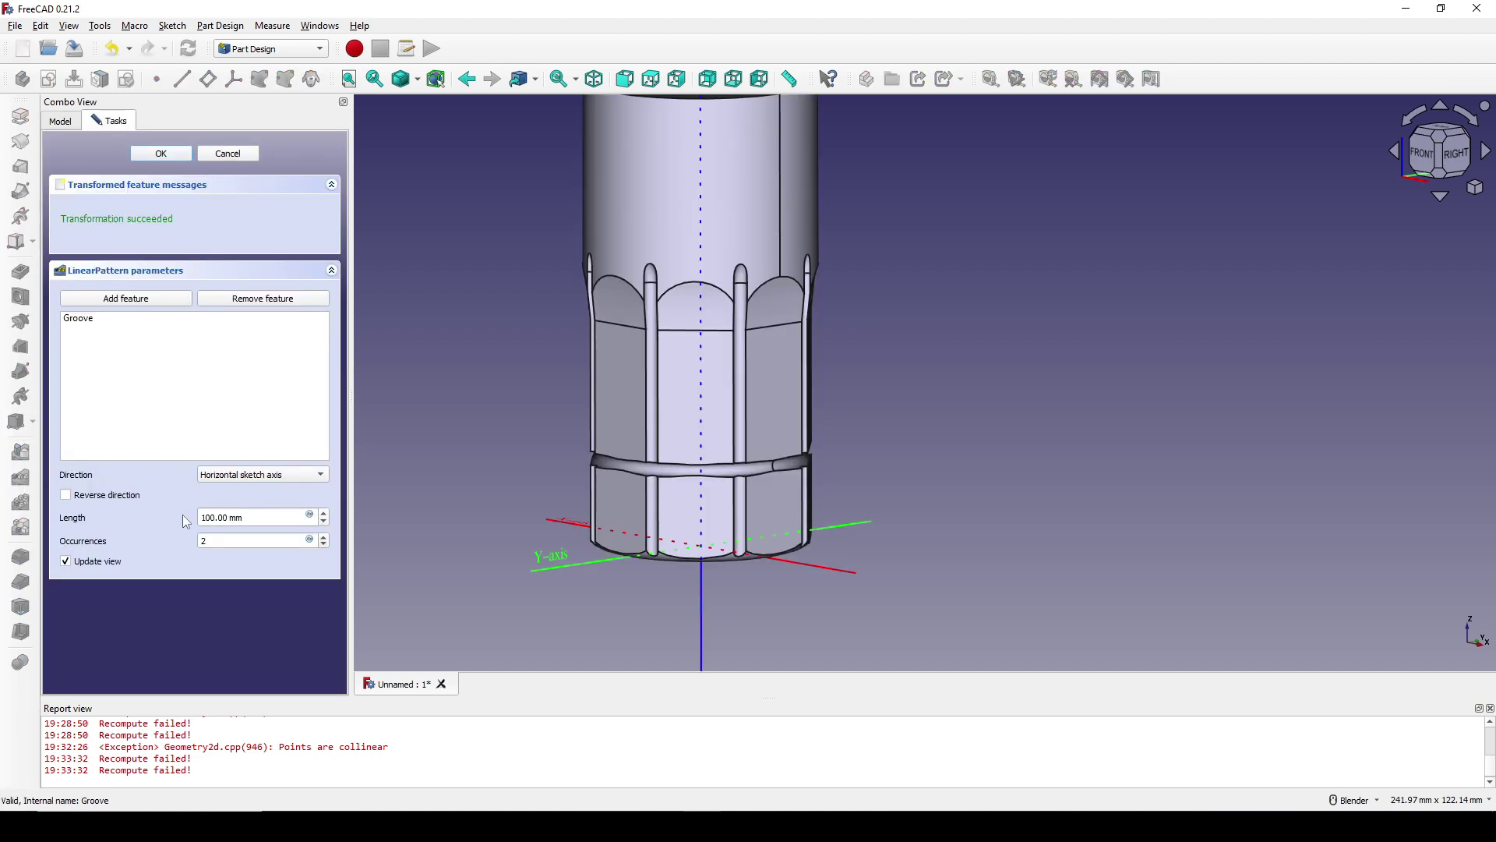
{"action": "left_click_drag", "start_coordinate": [261, 520], "coordinate": [81, 516]}
{"action": "type", "text": "20"}
{"action": "left_click", "coordinate": [175, 523]}
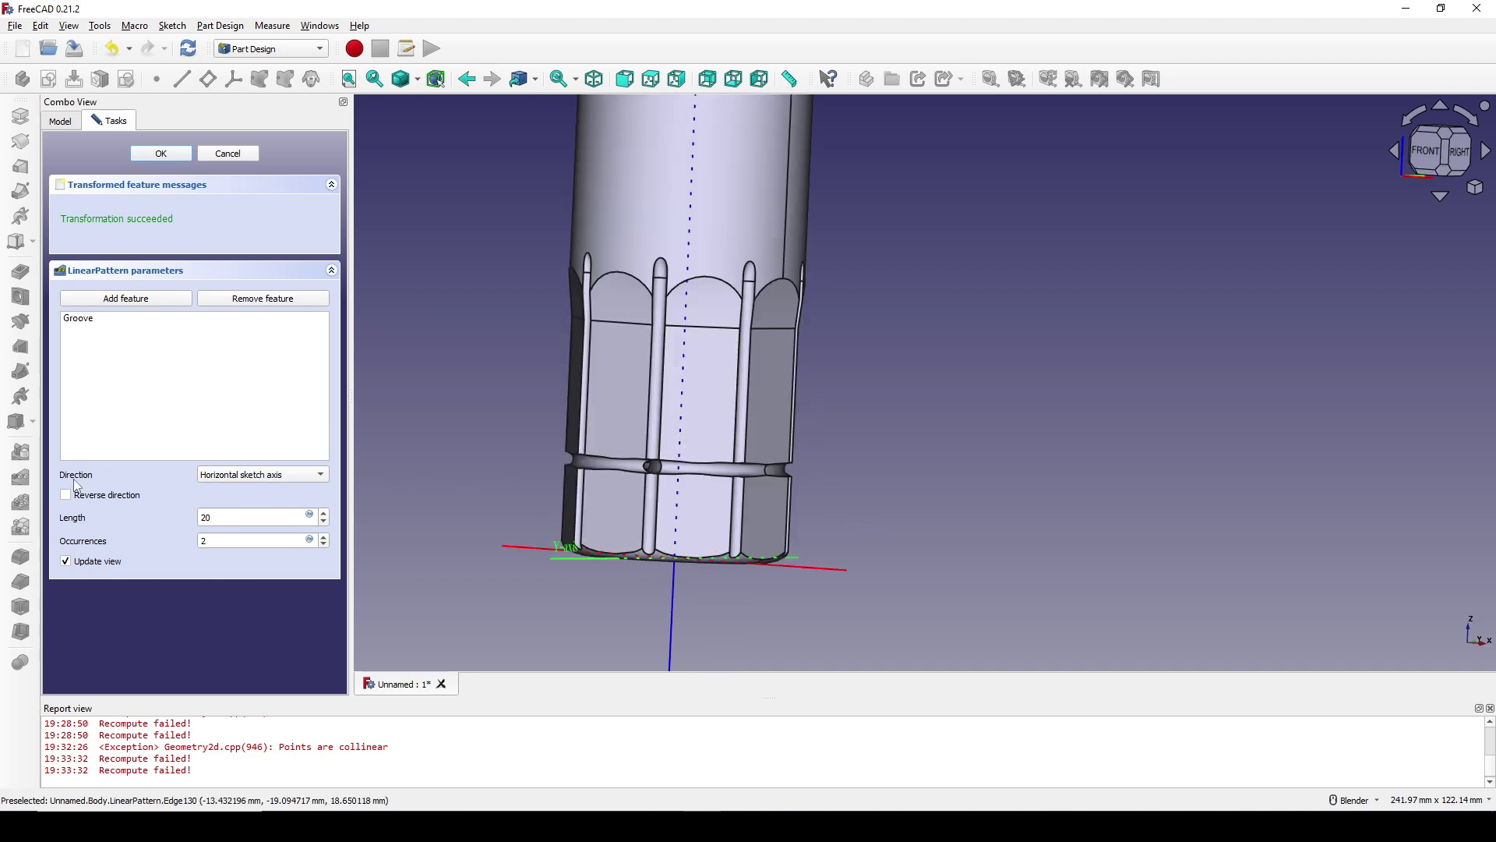
Direct the groove's linear pattern along a vertical edge beside a facet and apply it with 2 occurrences.
{"action": "left_click", "coordinate": [268, 478]}
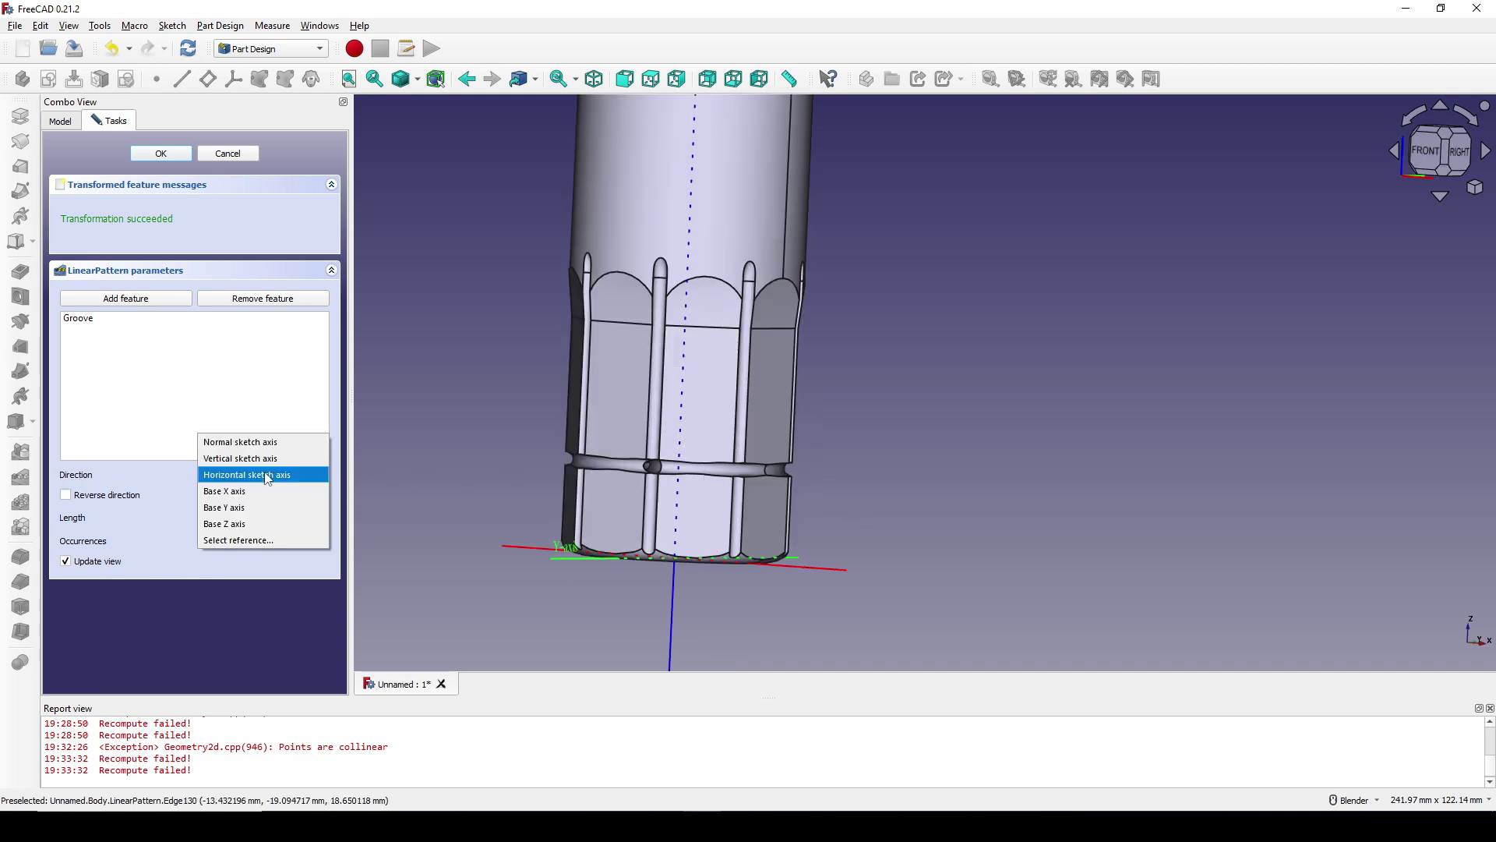
{"action": "left_click", "coordinate": [285, 543]}
{"action": "middle_click_drag", "start_coordinate": [736, 469], "coordinate": [725, 464]}
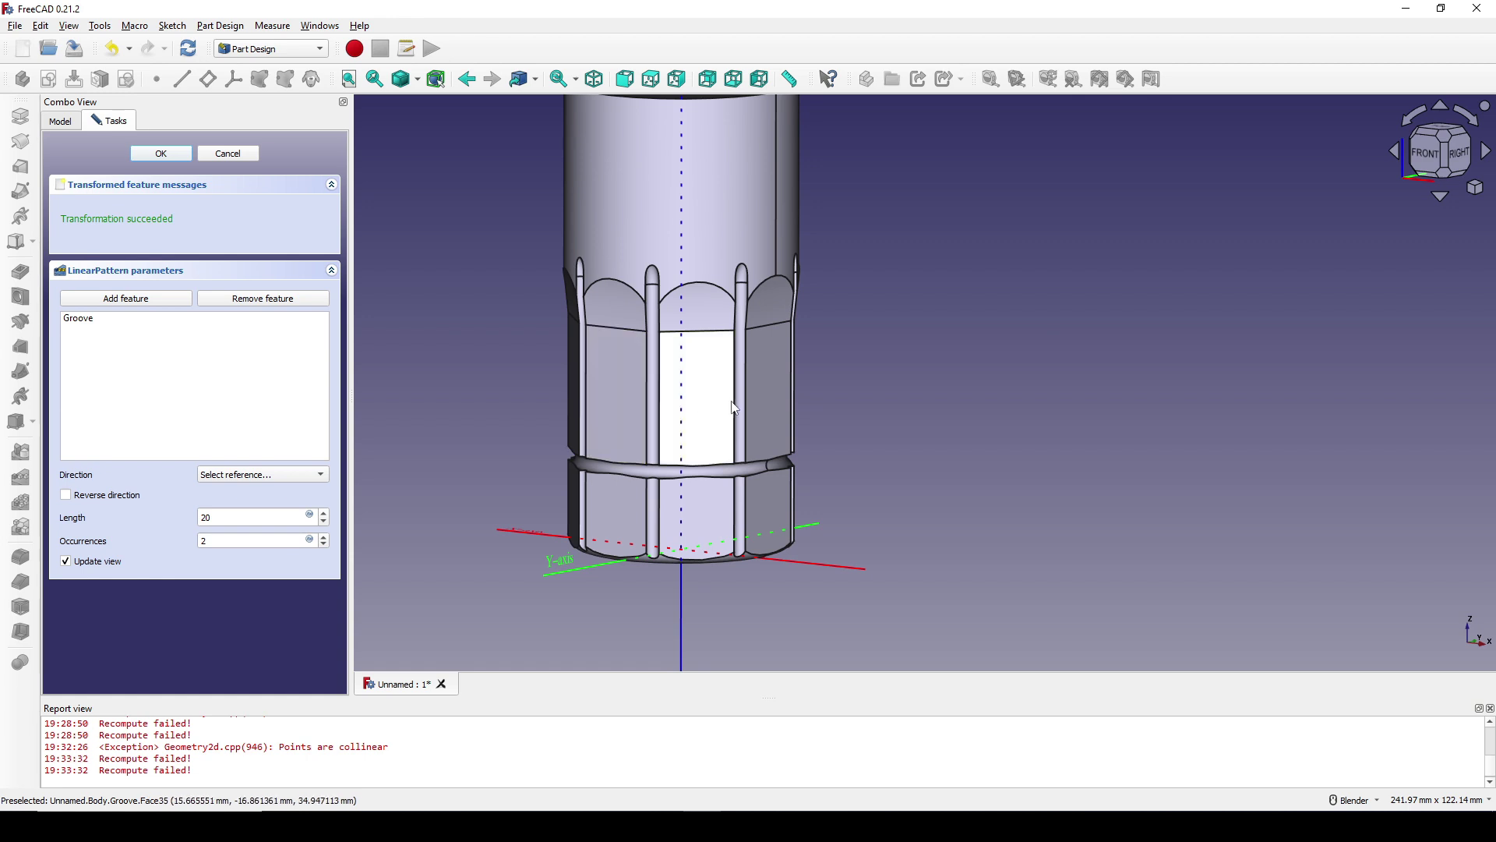
{"action": "left_click", "coordinate": [644, 411]}
{"action": "middle_click_drag", "start_coordinate": [735, 441], "coordinate": [643, 418]}
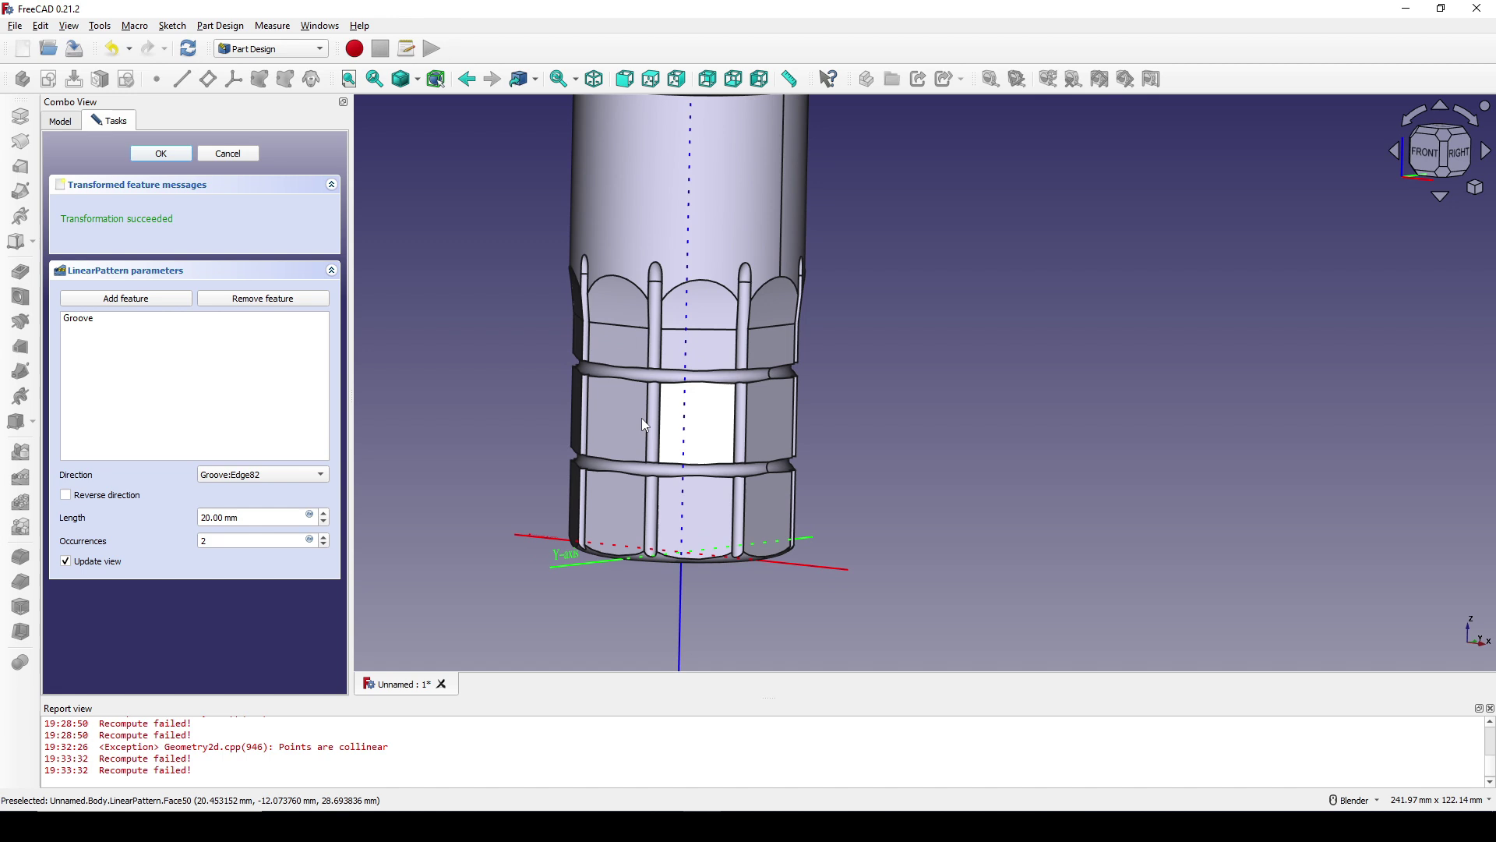
{"action": "left_click", "coordinate": [162, 153]}
Create a new sketch on the XZ-plane for the handle path.
{"action": "middle_click_drag", "start_coordinate": [661, 410], "coordinate": [731, 362]}
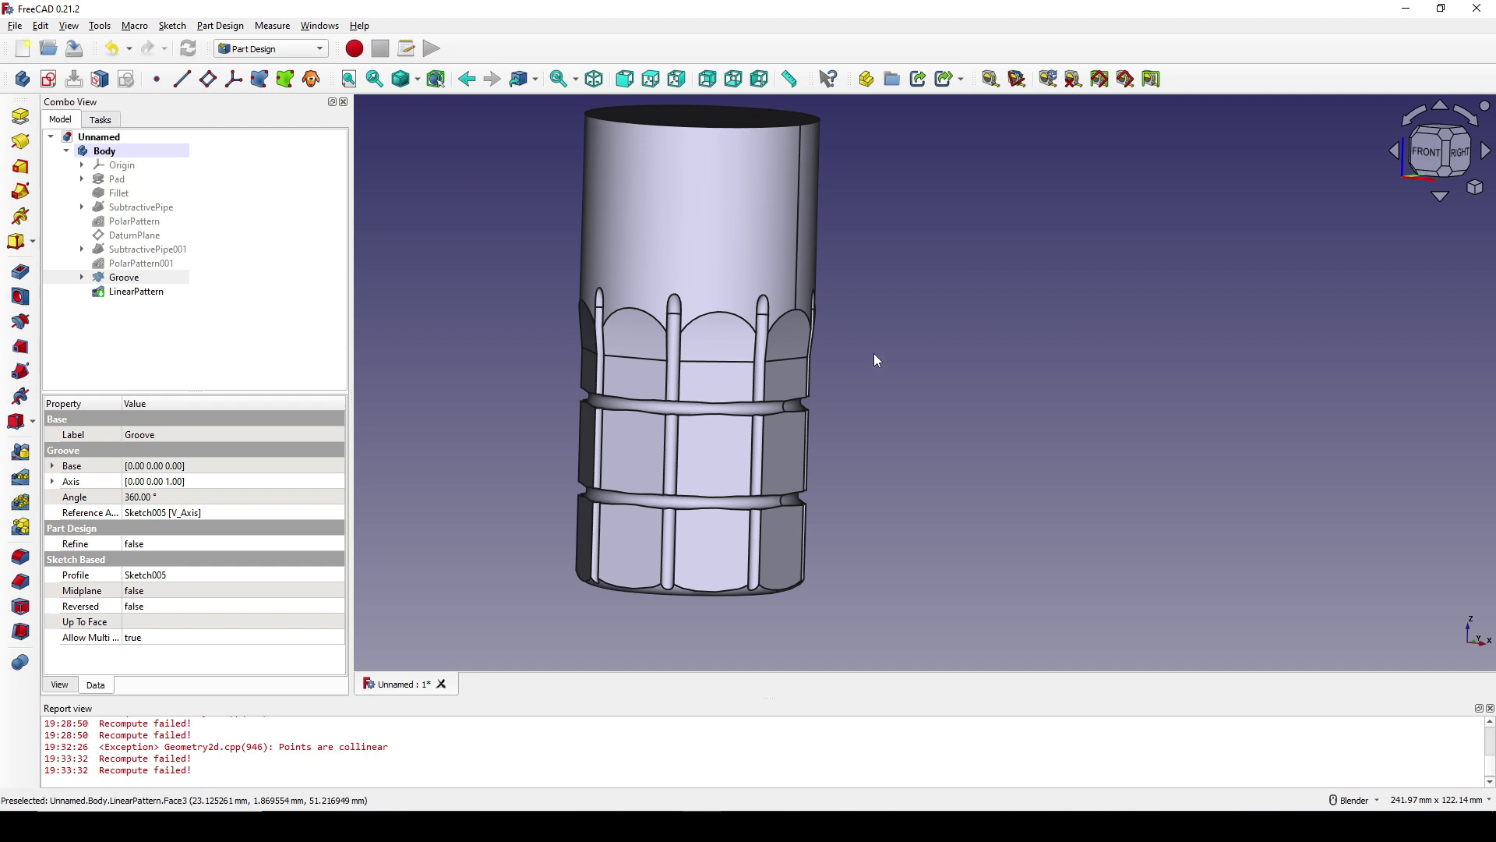
{"action": "left_click", "coordinate": [49, 79]}
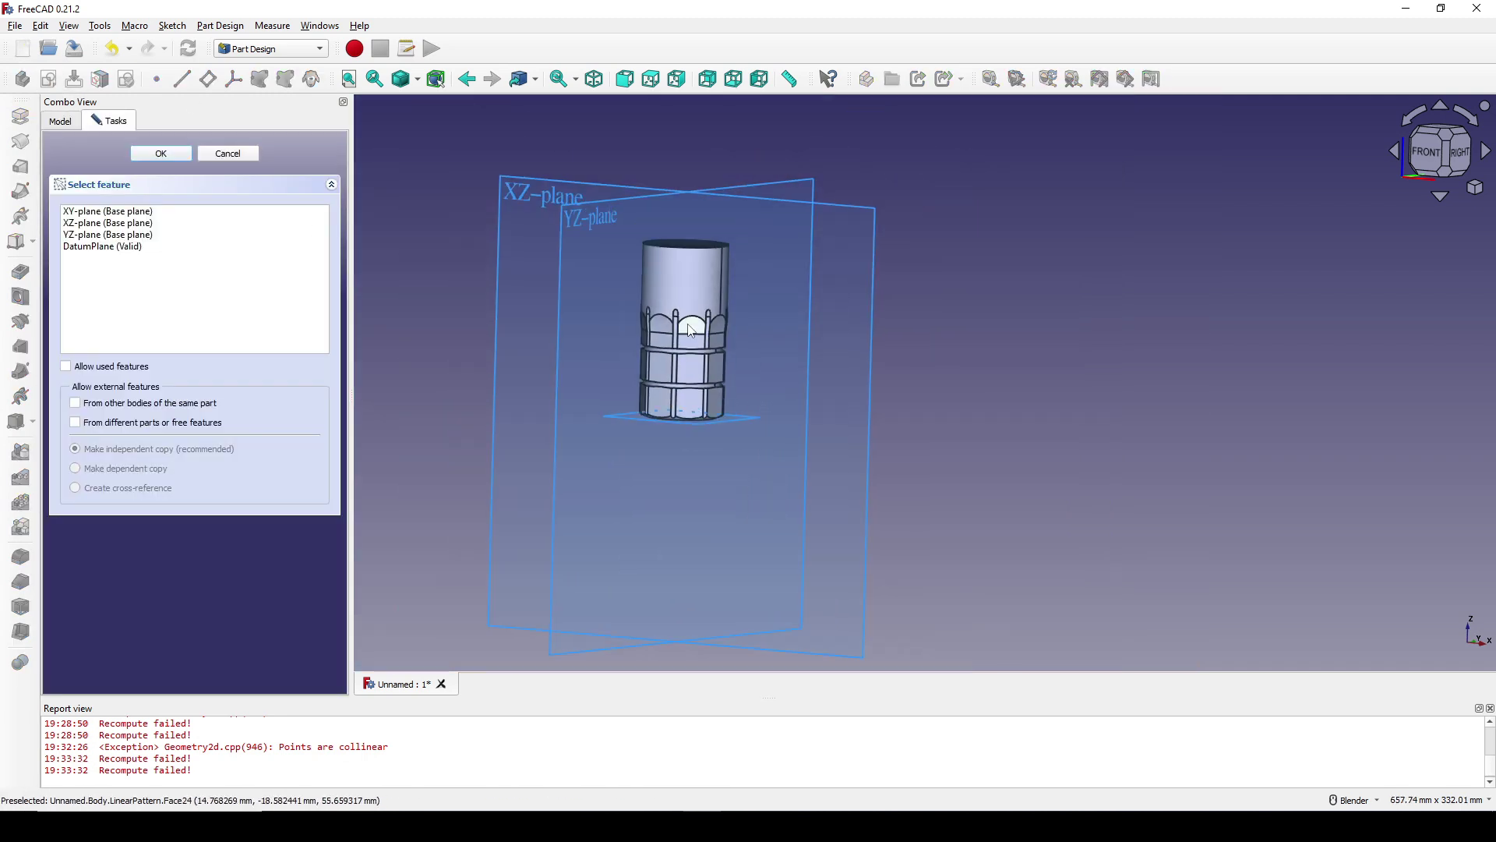
{"action": "middle_click_drag", "start_coordinate": [691, 331], "coordinate": [723, 344]}
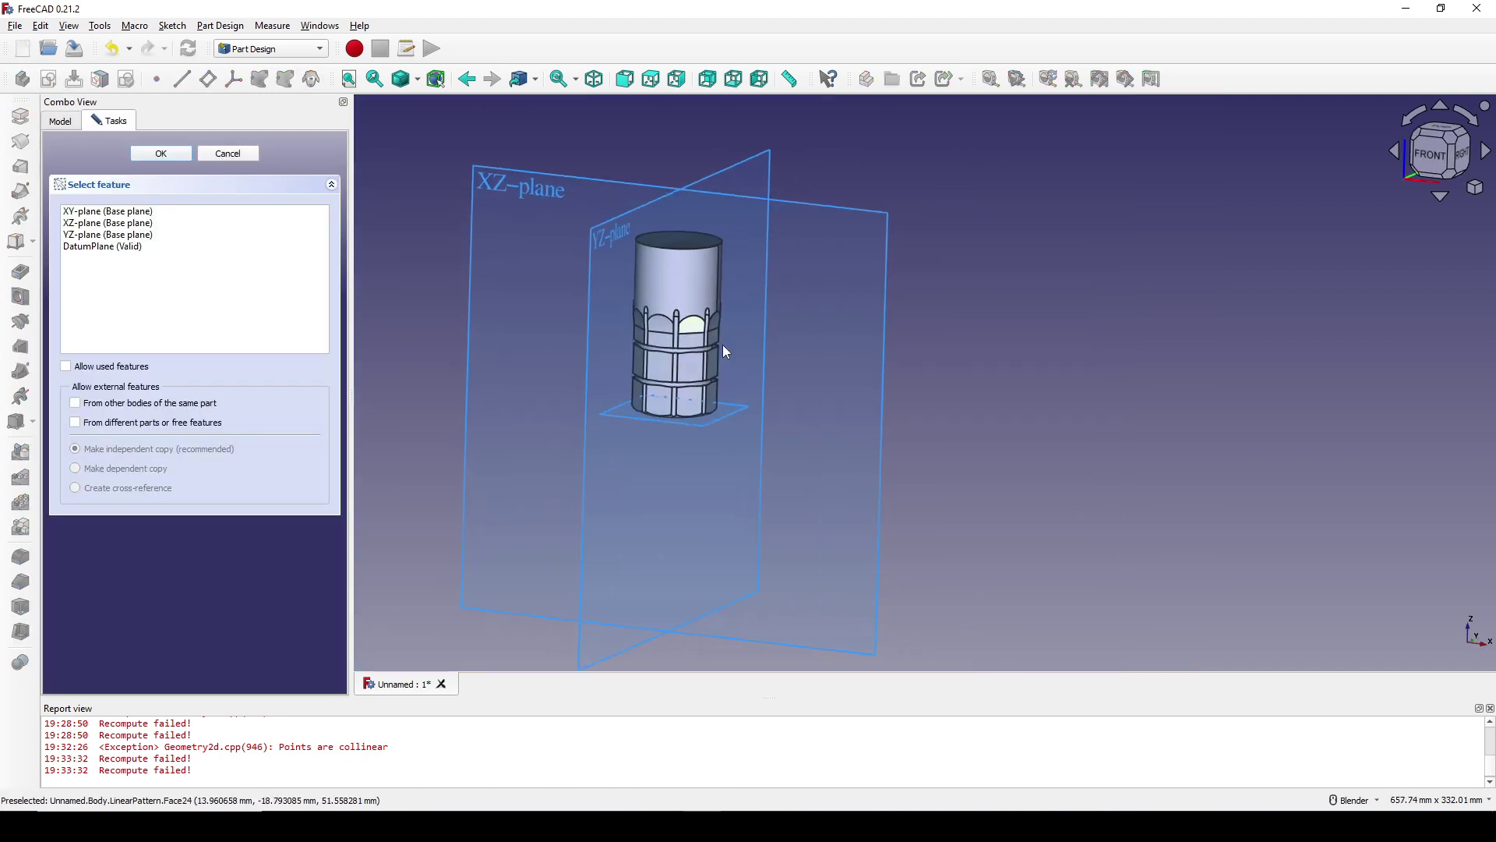
{"action": "left_click", "coordinate": [511, 188]}
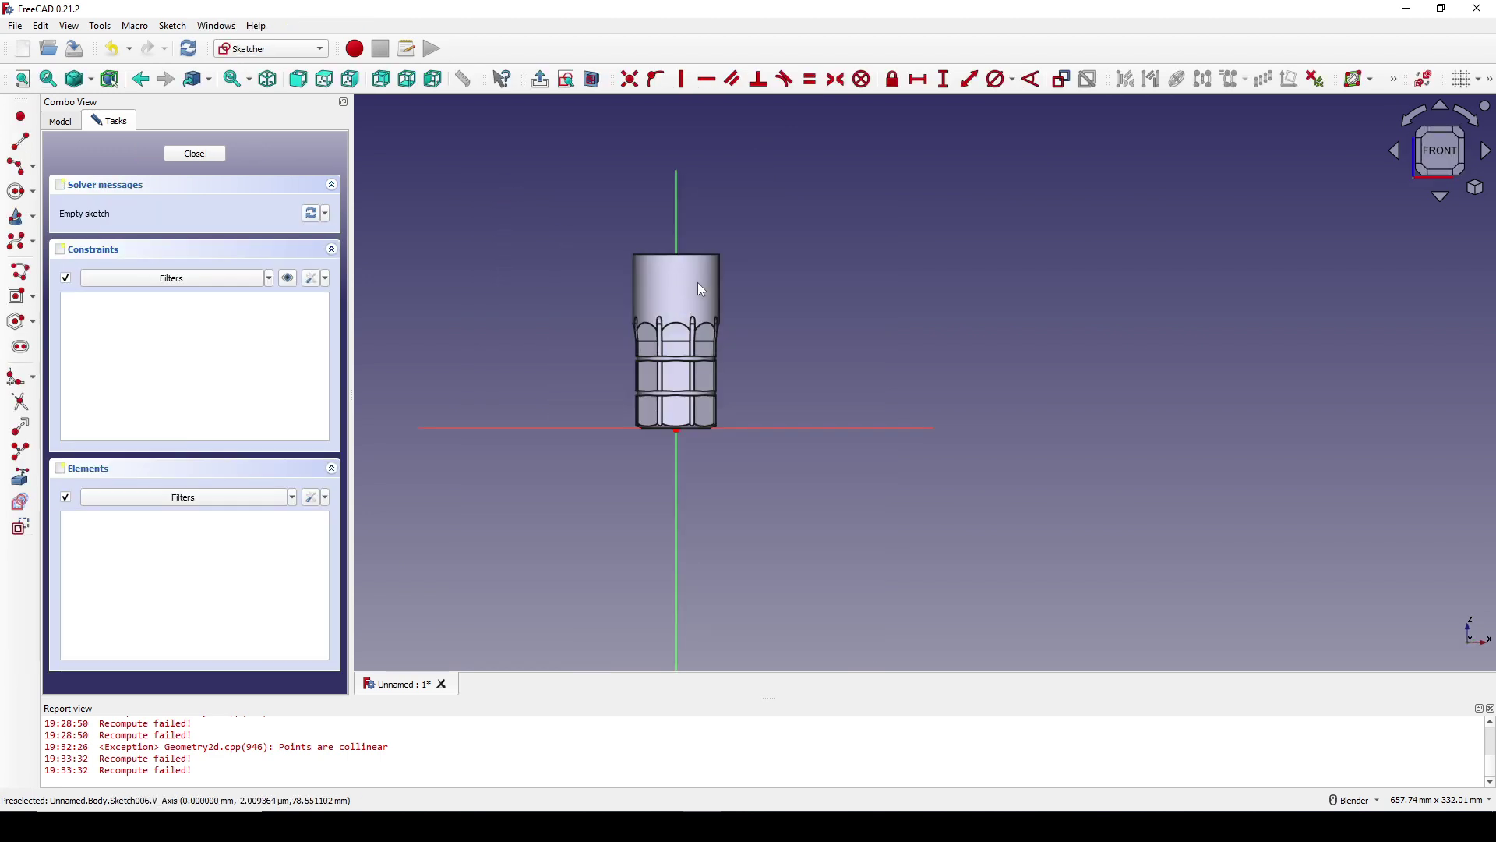
Draw a three-segment open polyline for the handle from the vertical axis at facet-top height, about 46 mm outward, down and back to the axis.
{"action": "scroll", "coordinate": [763, 296], "scroll_direction": "up", "scroll_amount": 3}
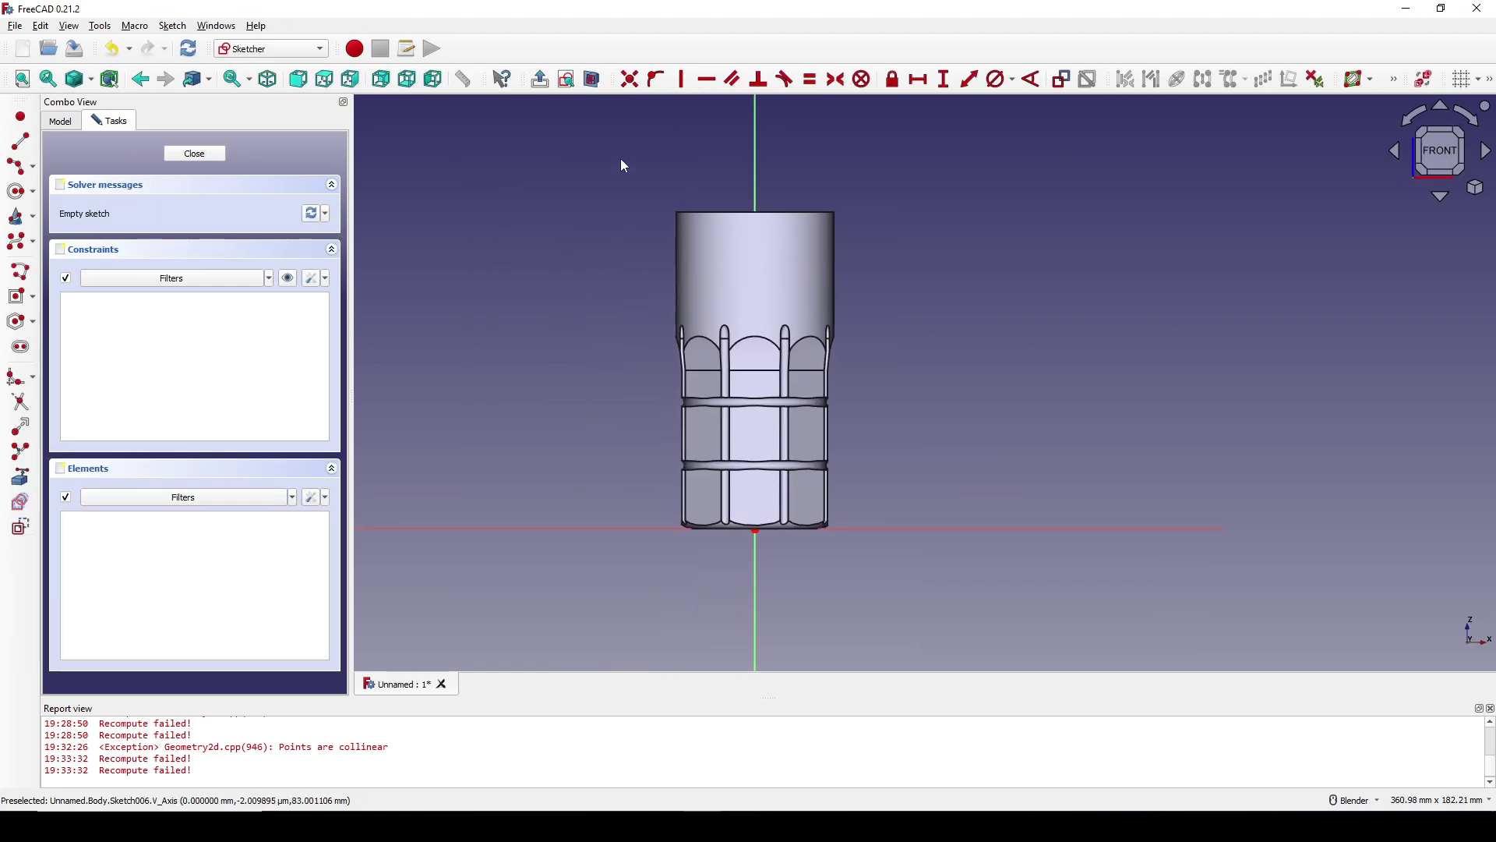
{"action": "scroll", "coordinate": [802, 303], "scroll_direction": "up", "scroll_amount": 2}
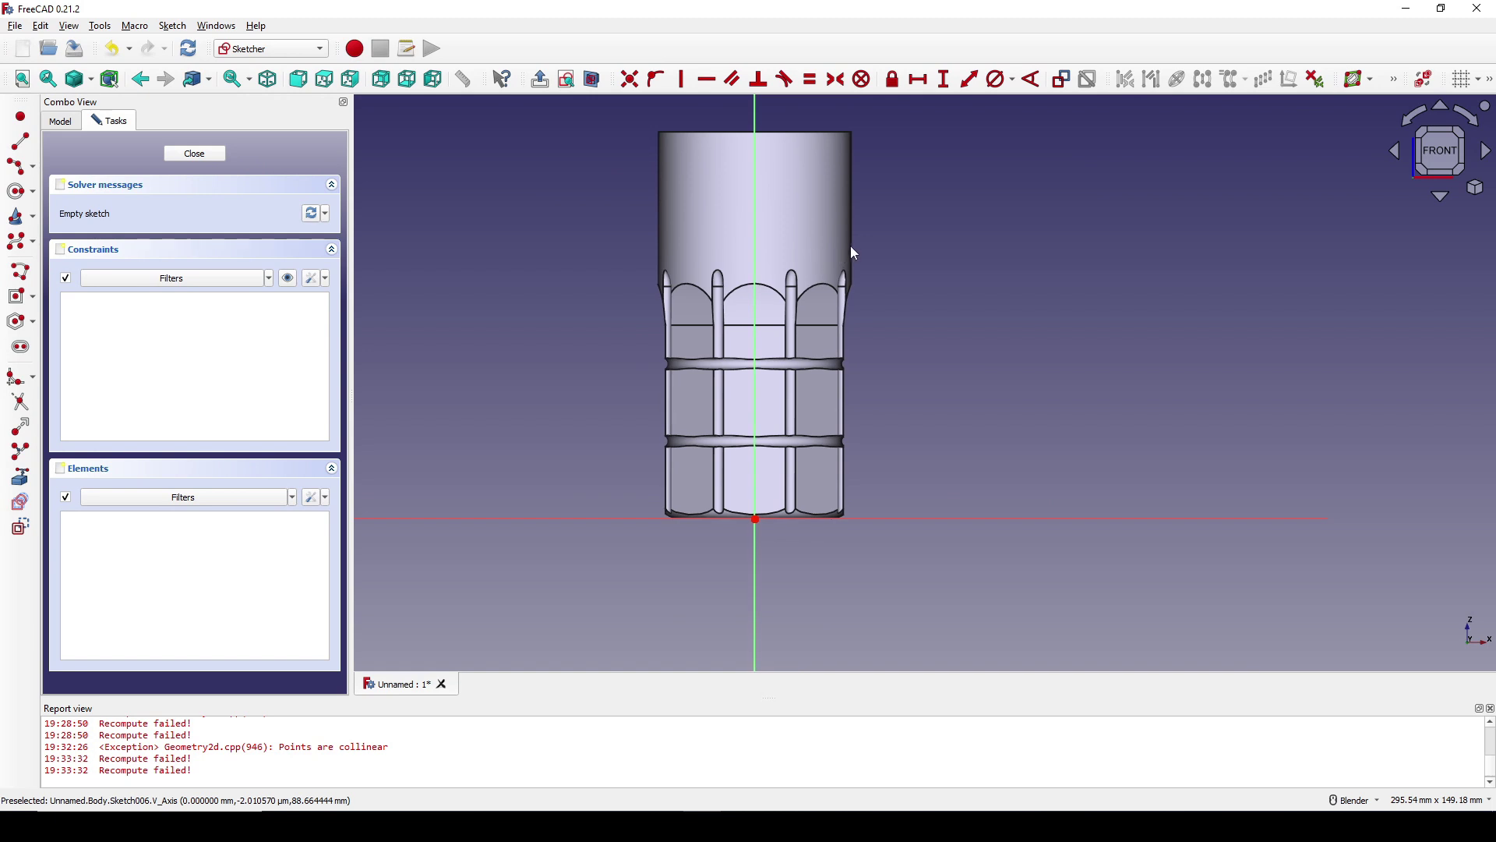
{"action": "left_click", "coordinate": [21, 272]}
{"action": "left_click", "coordinate": [757, 272]}
{"action": "left_click", "coordinate": [578, 271]}
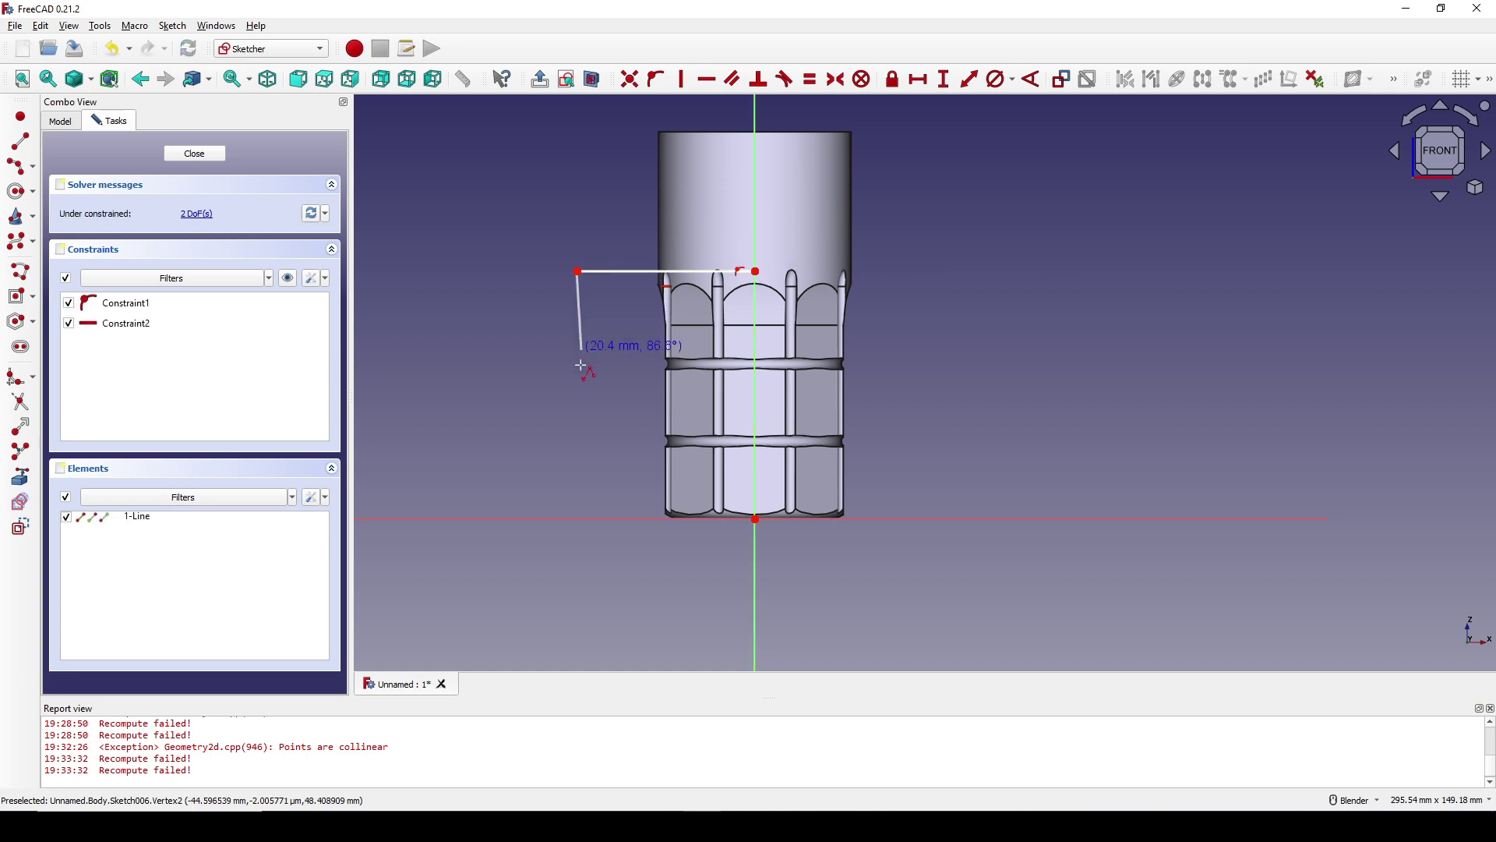
{"action": "left_click", "coordinate": [578, 469]}
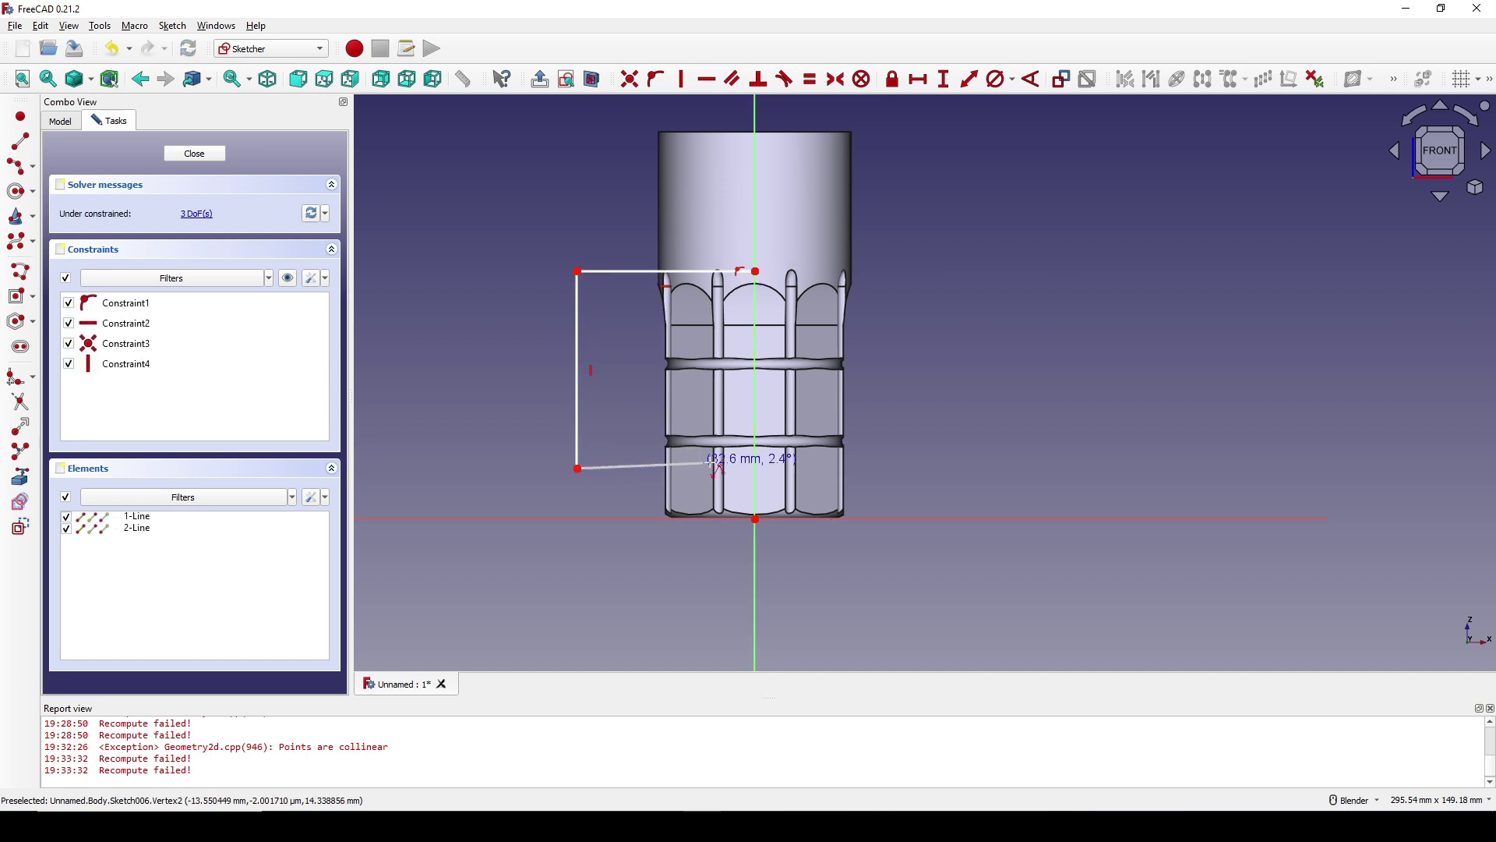
{"action": "left_click", "coordinate": [756, 476]}
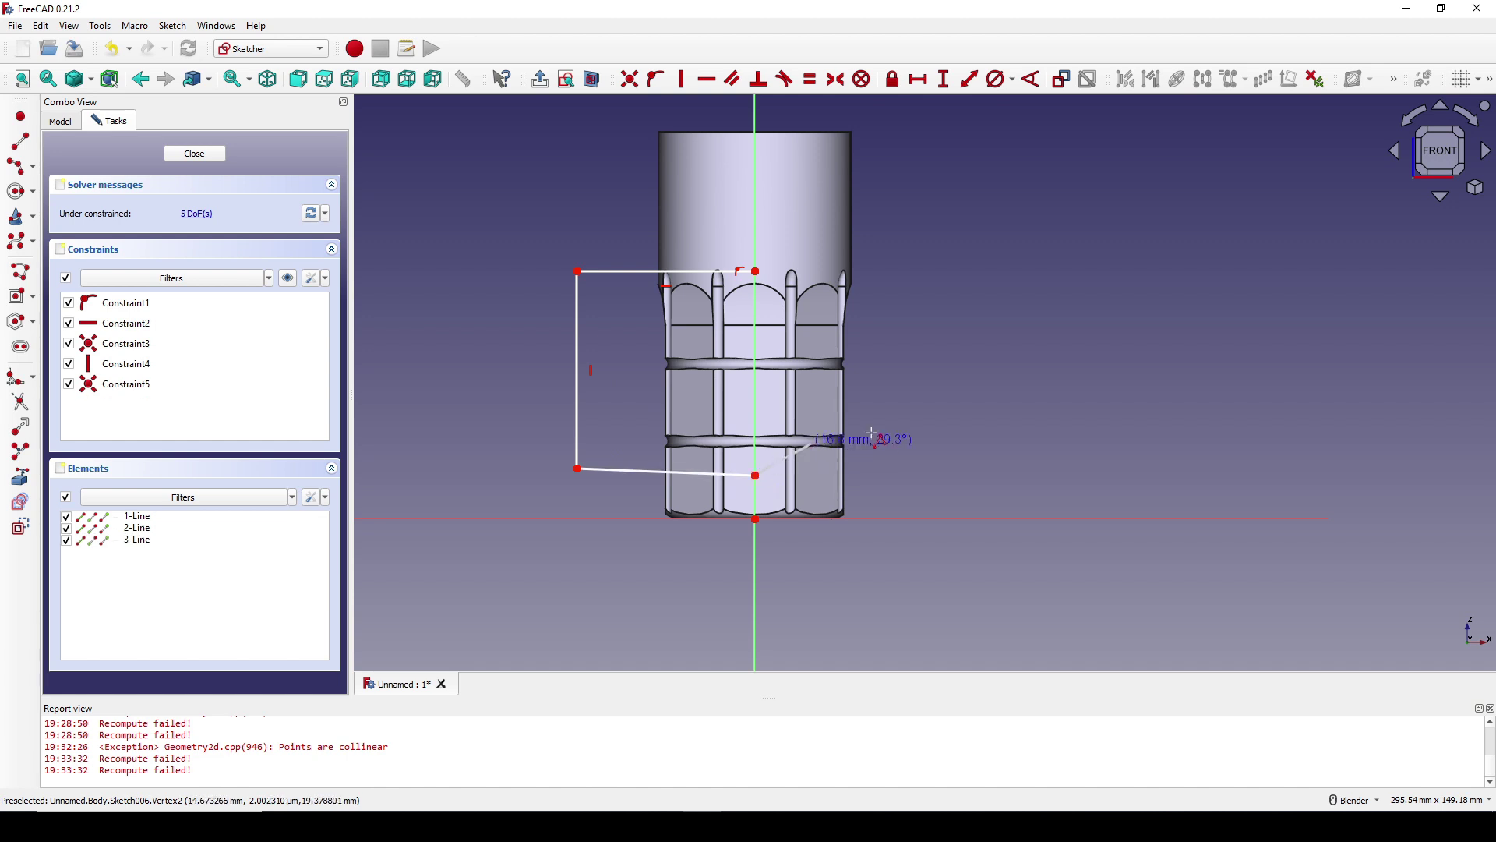
{"action": "right_click", "coordinate": [896, 435]}
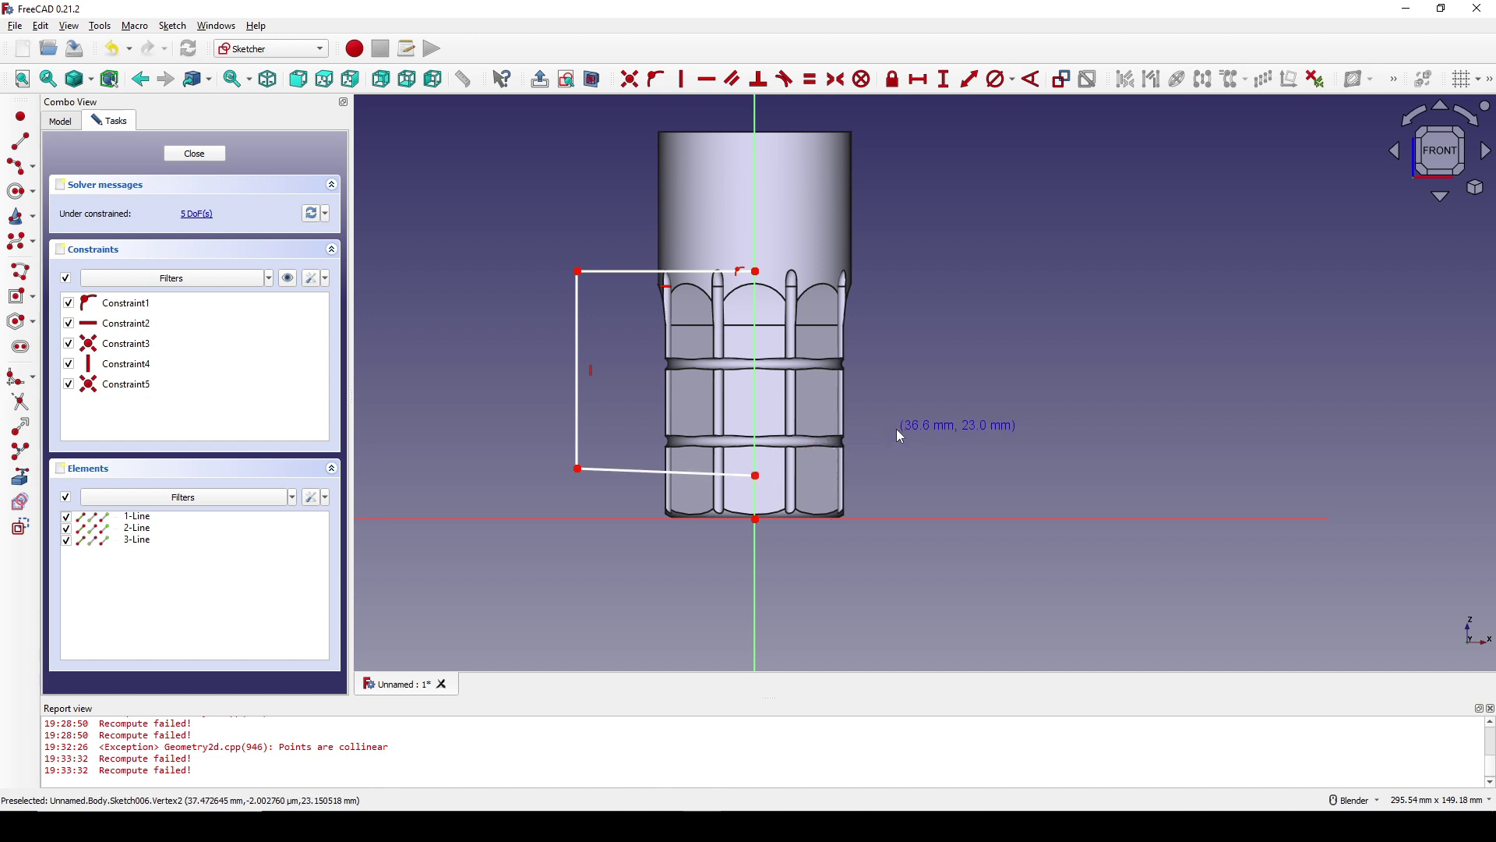
Align the polyline's lower endpoint vertically with the origin and make the lower segment horizontal.
{"action": "left_click", "coordinate": [756, 475]}
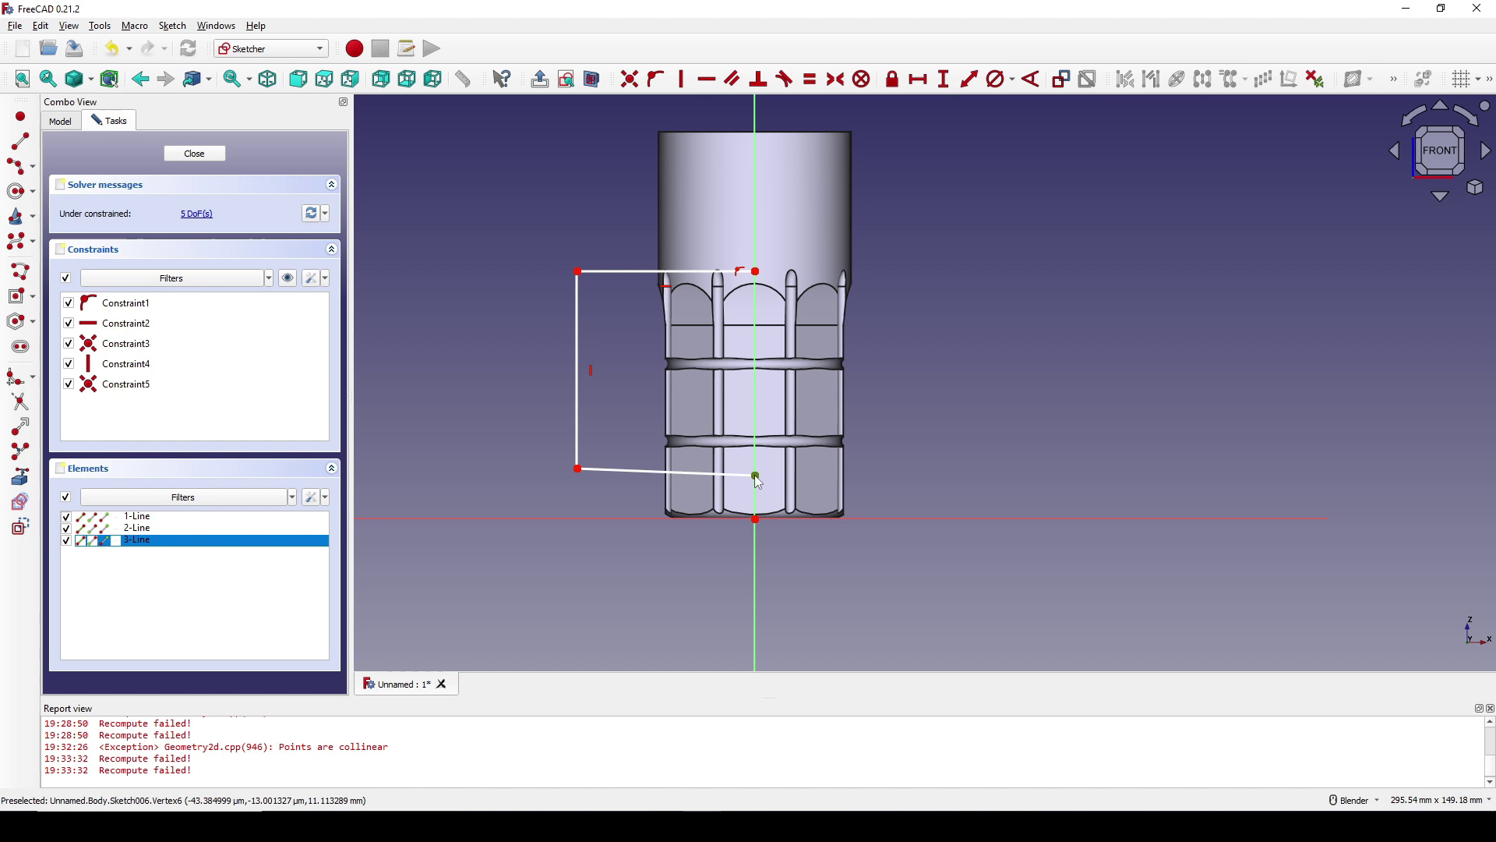
{"action": "left_click", "coordinate": [756, 518]}
{"action": "key", "text": "v"}
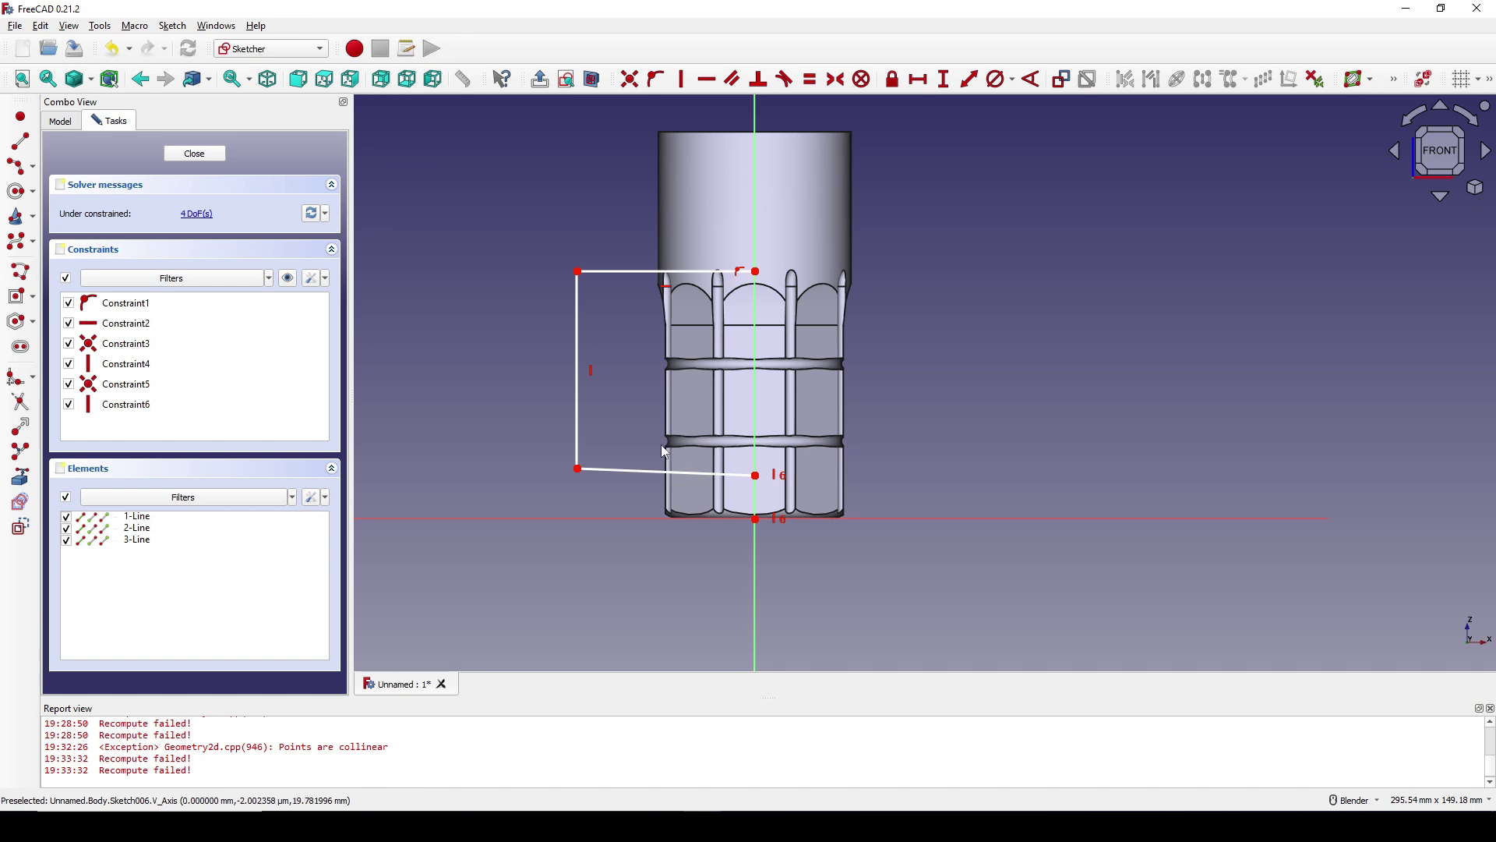
{"action": "left_click", "coordinate": [631, 473]}
{"action": "key", "text": "h"}
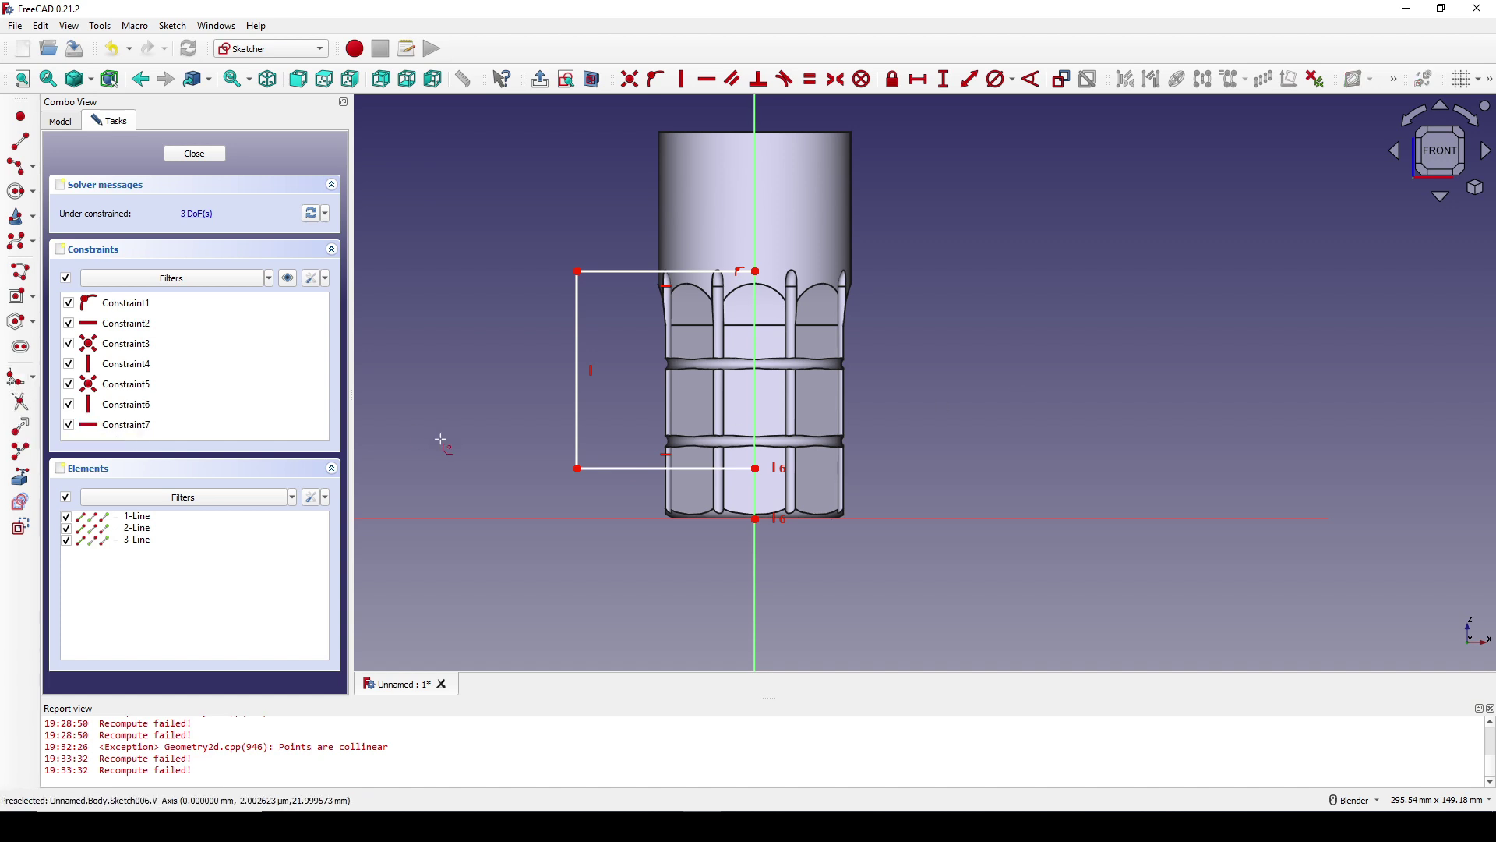
Fillet the two outer corners of the handle path.
{"action": "left_click", "coordinate": [583, 452]}
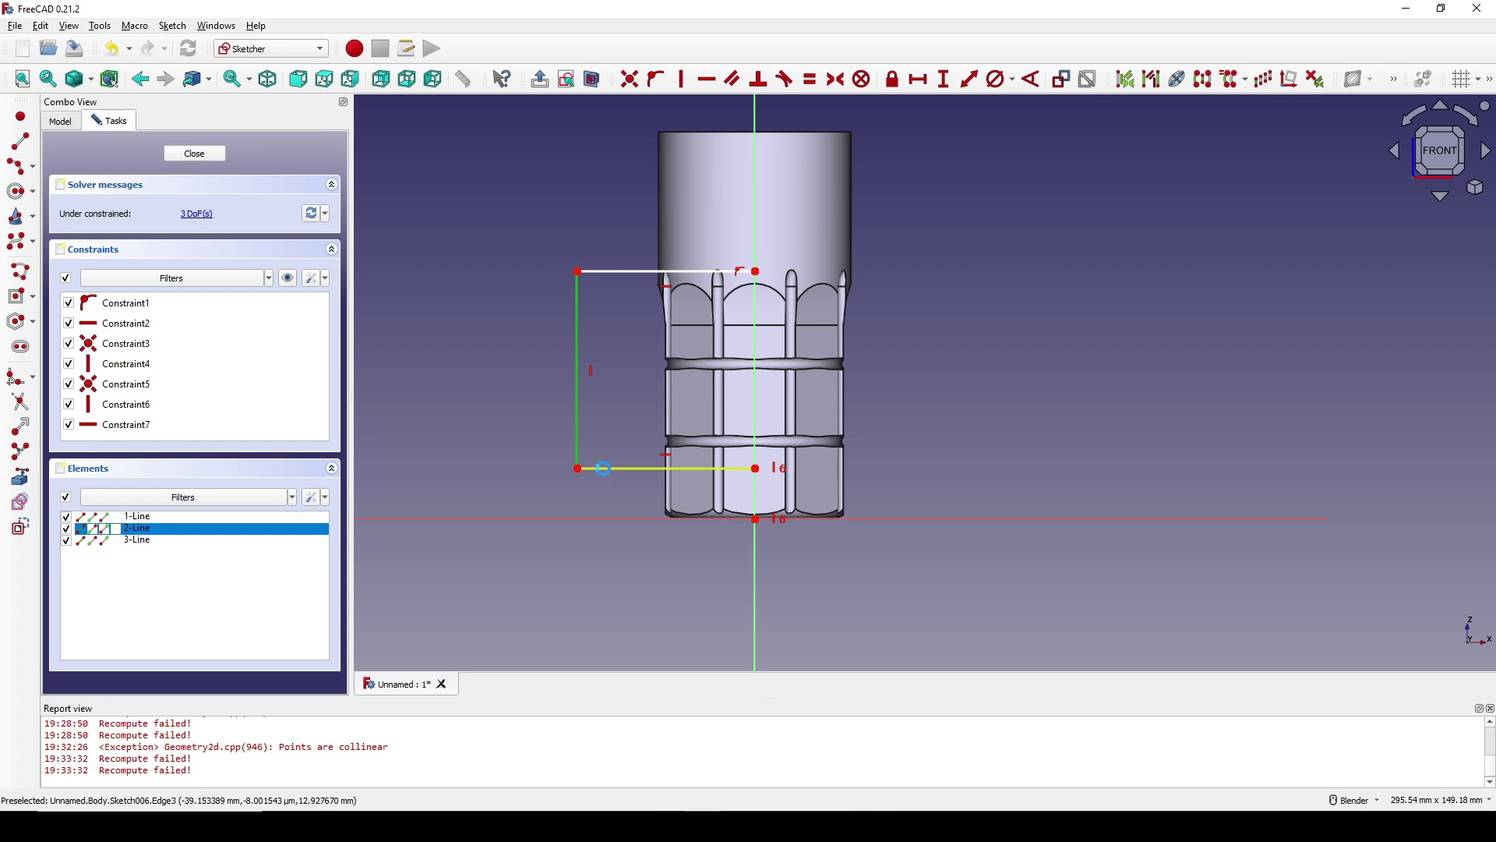
{"action": "left_click", "coordinate": [601, 468]}
{"action": "left_click", "coordinate": [578, 302]}
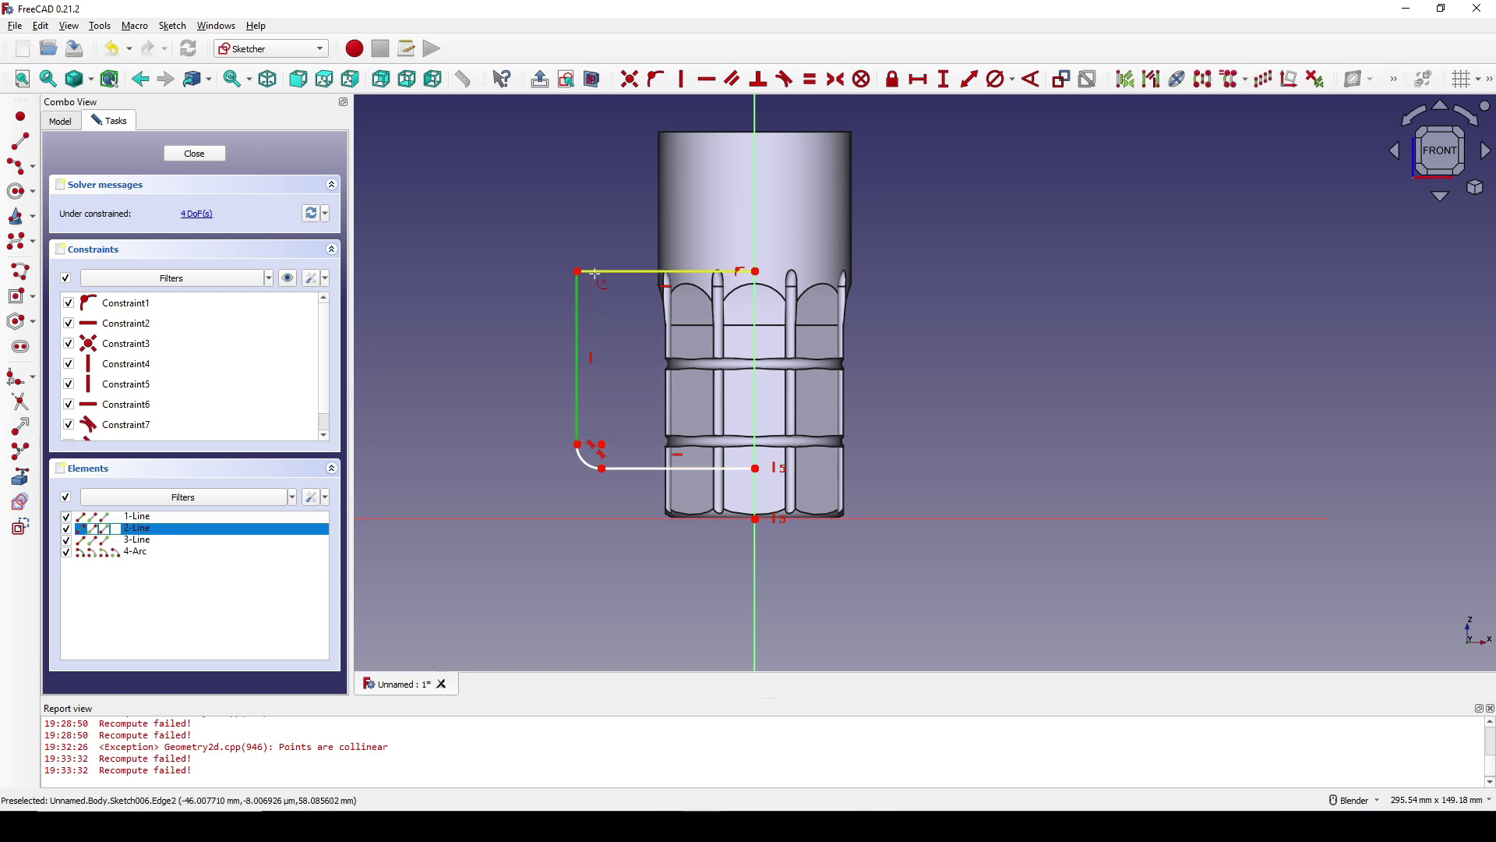
{"action": "left_click", "coordinate": [598, 272]}
{"action": "scroll", "coordinate": [630, 353], "scroll_direction": "up", "scroll_amount": 1}
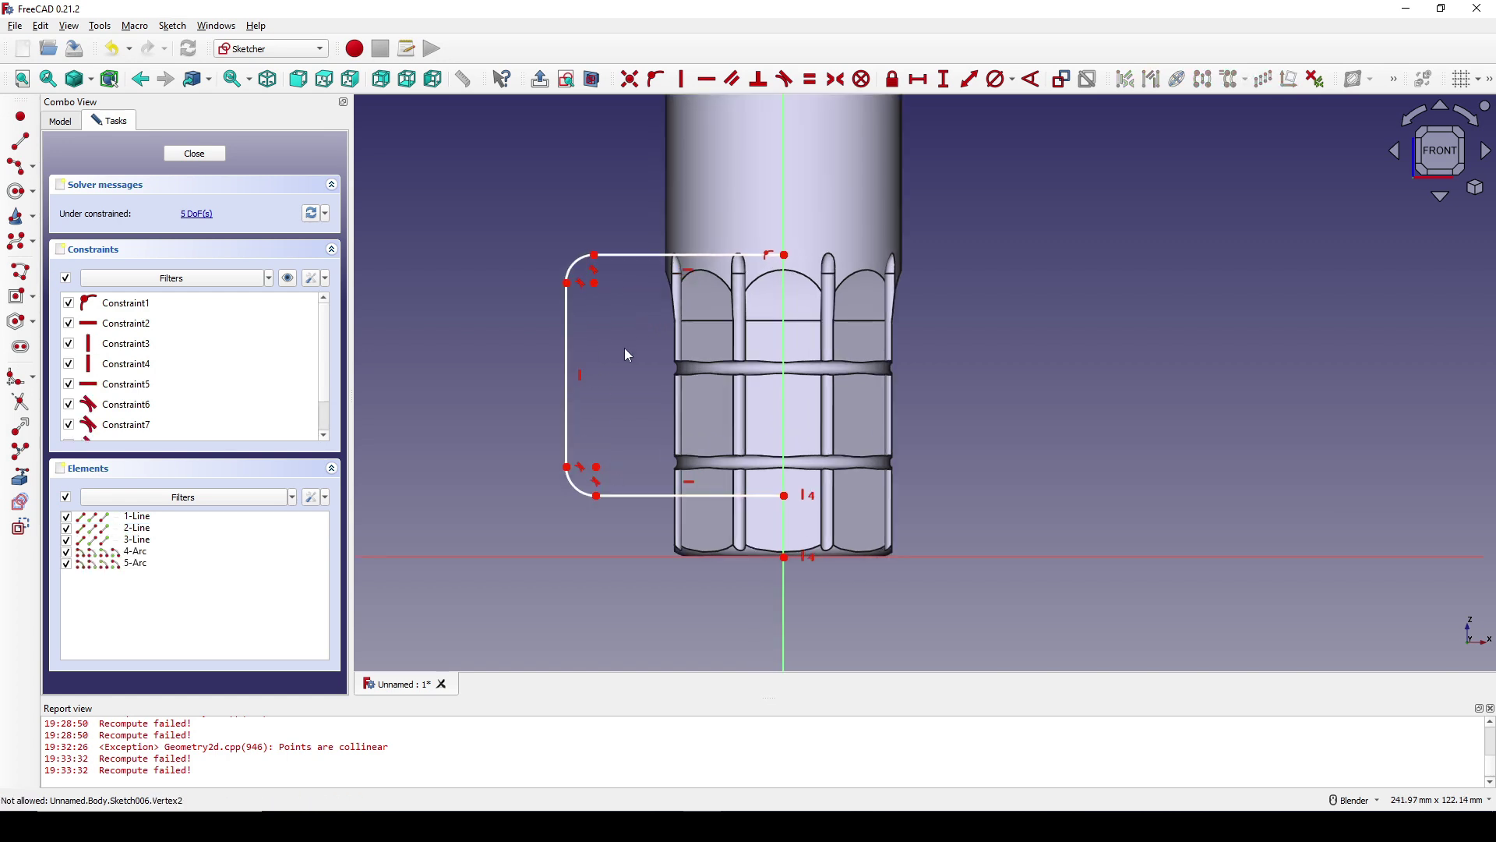
Constrain the handle path's lower corner arc to a 10 mm radius and make both corner arcs equal.
{"action": "left_click", "coordinate": [580, 494]}
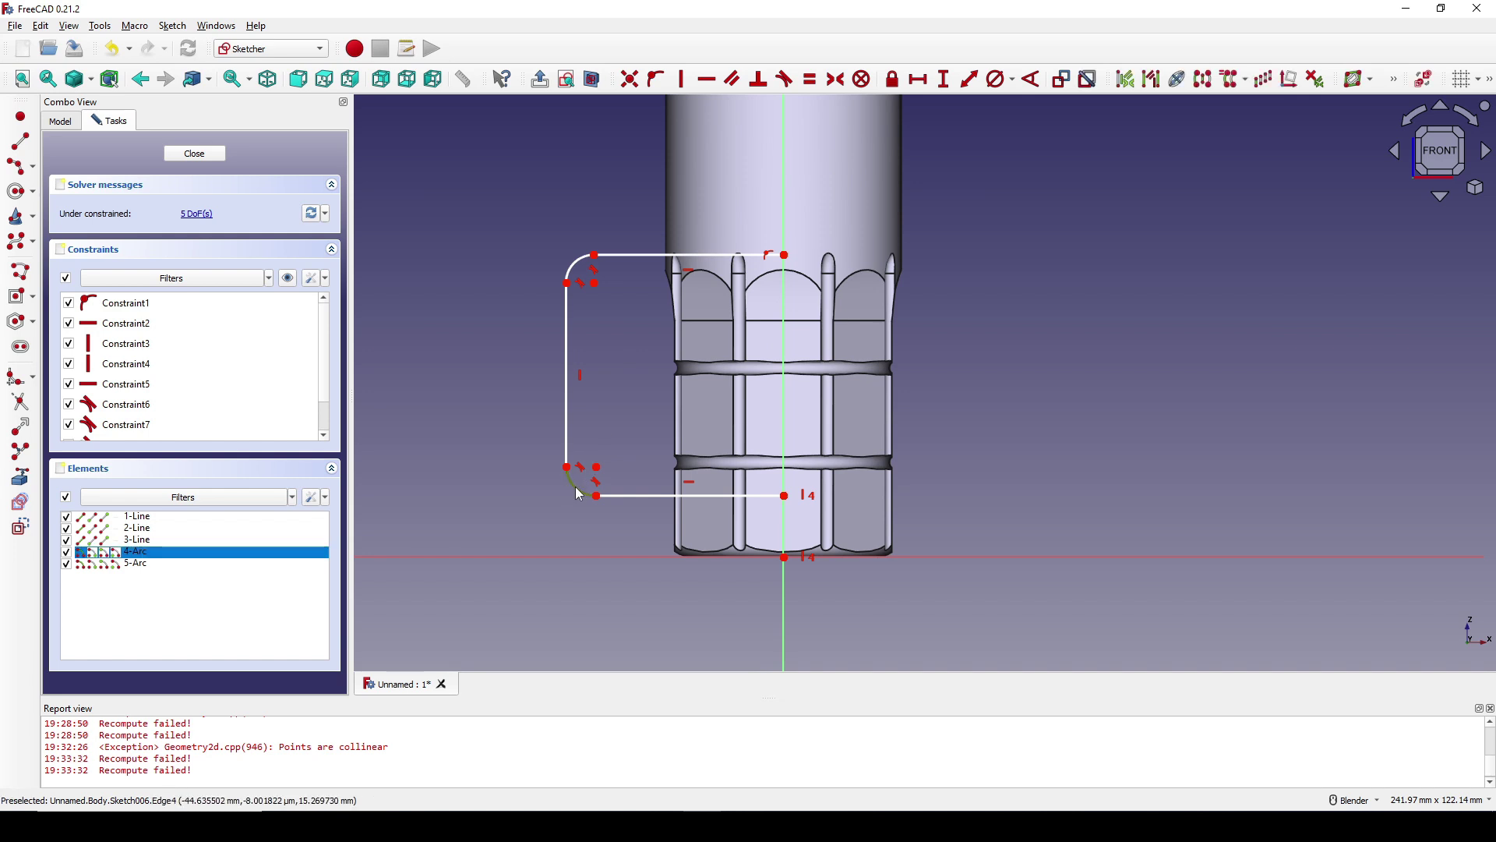
{"action": "left_click", "coordinate": [1013, 79]}
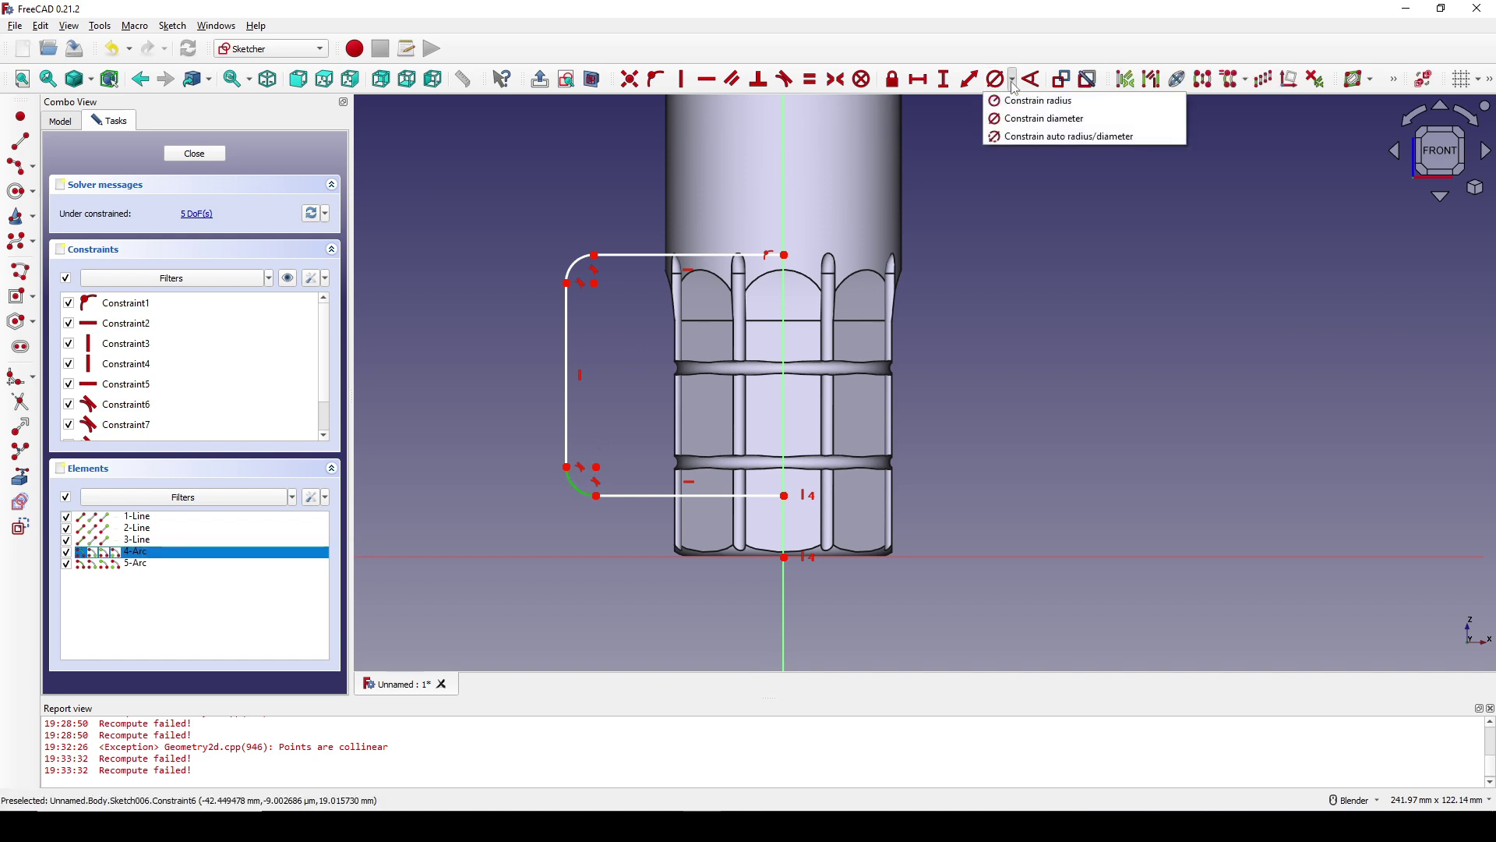
{"action": "left_click", "coordinate": [1017, 101]}
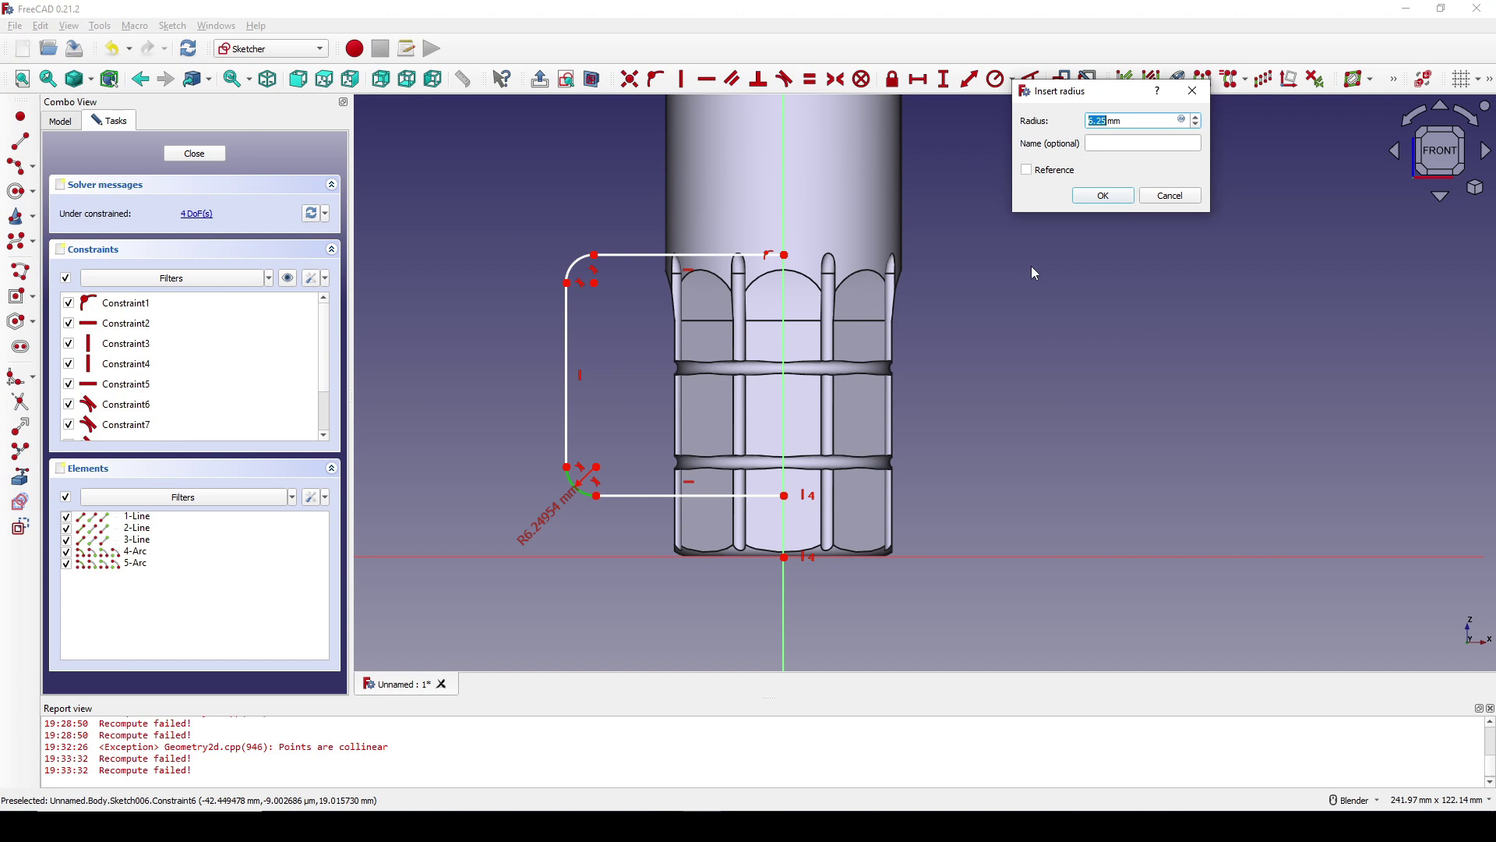
{"action": "type", "text": "10"}
{"action": "key", "text": "Return"}
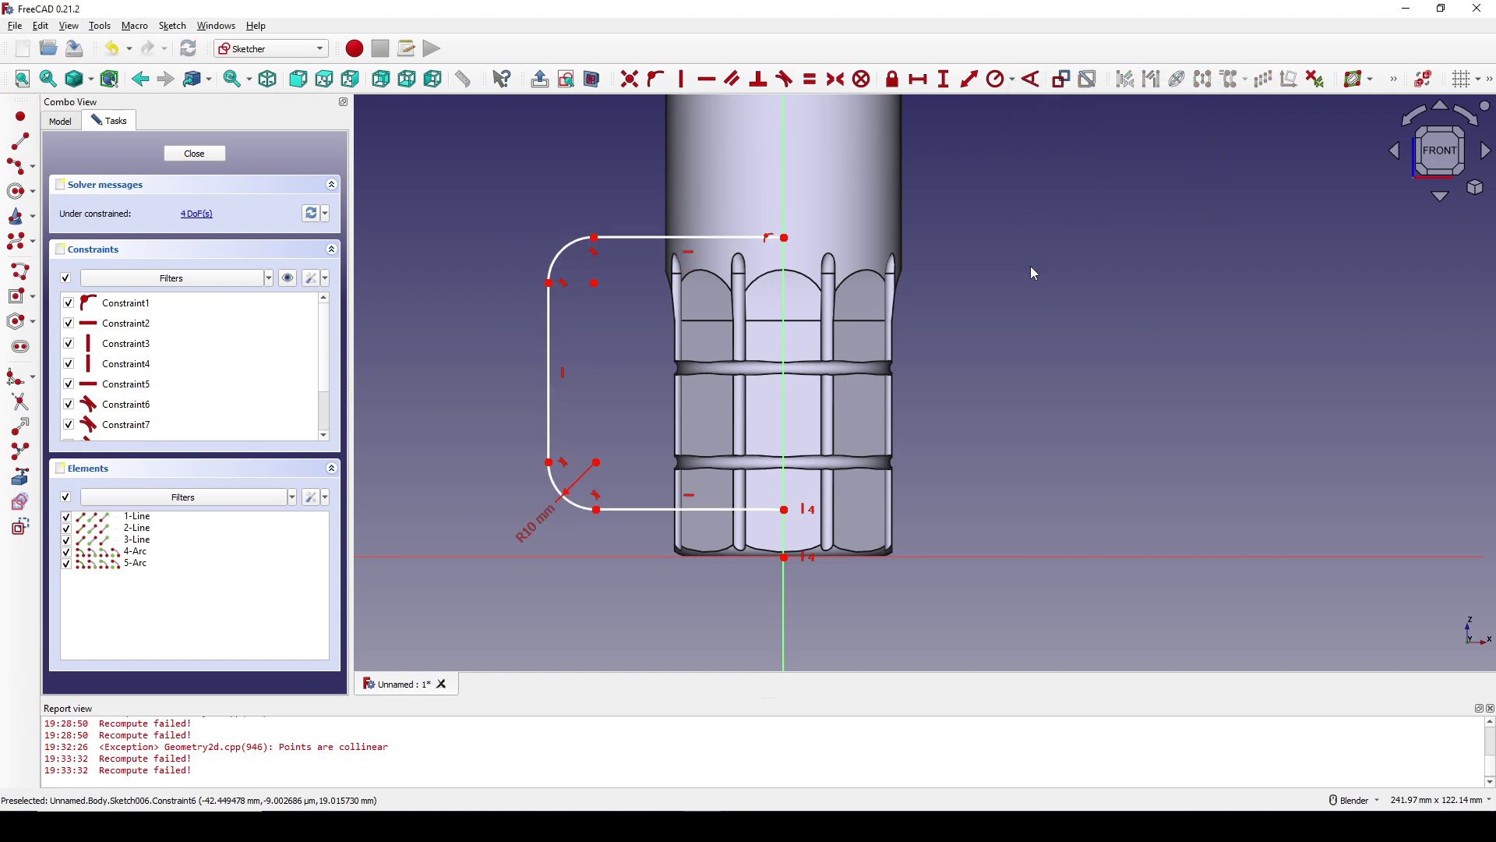
{"action": "left_click", "coordinate": [571, 508]}
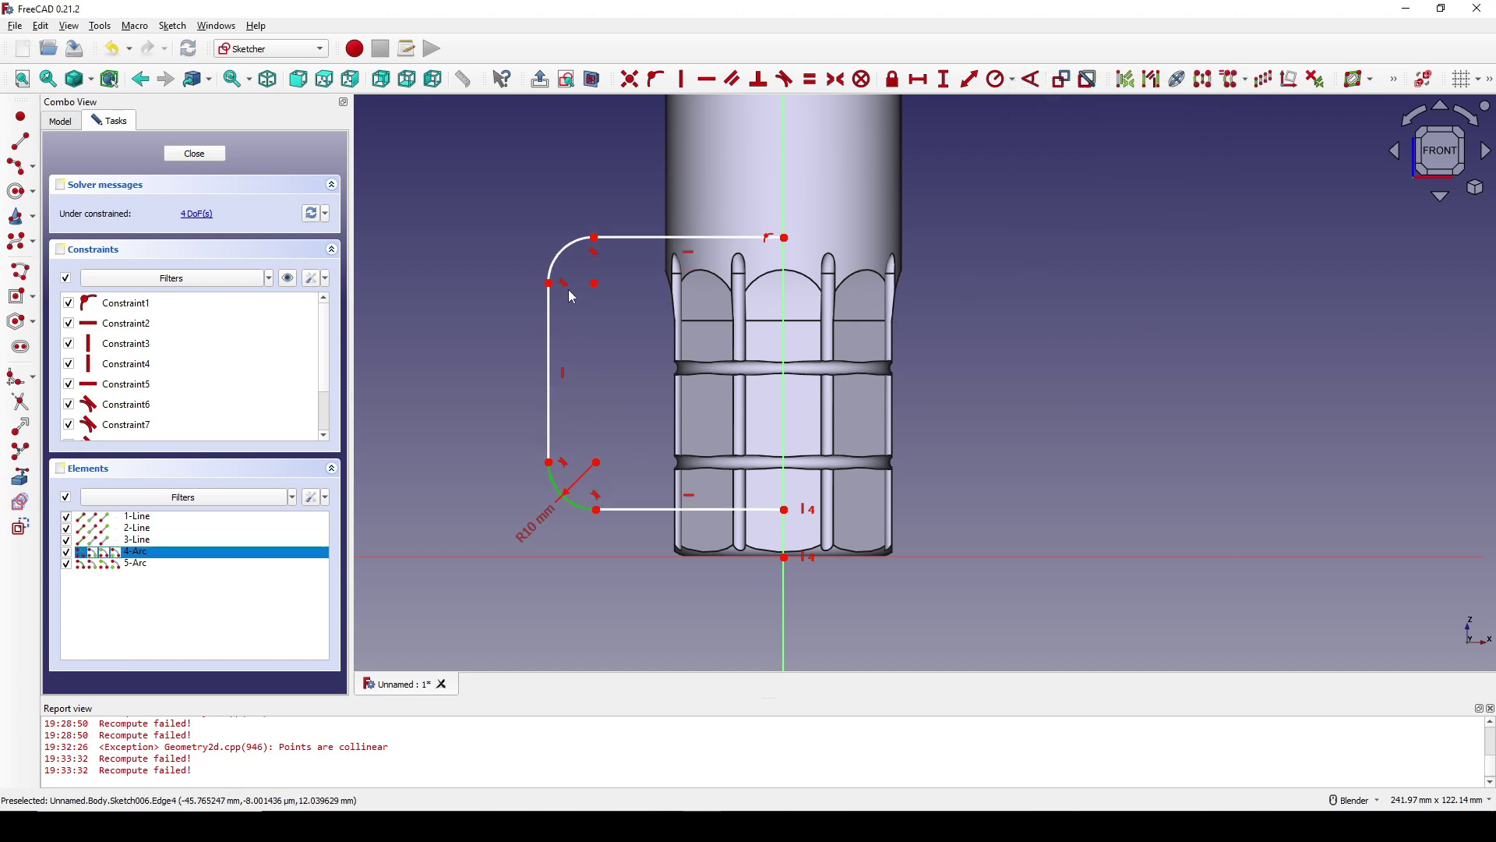
{"action": "left_click", "coordinate": [571, 258]}
{"action": "key", "text": "e"}
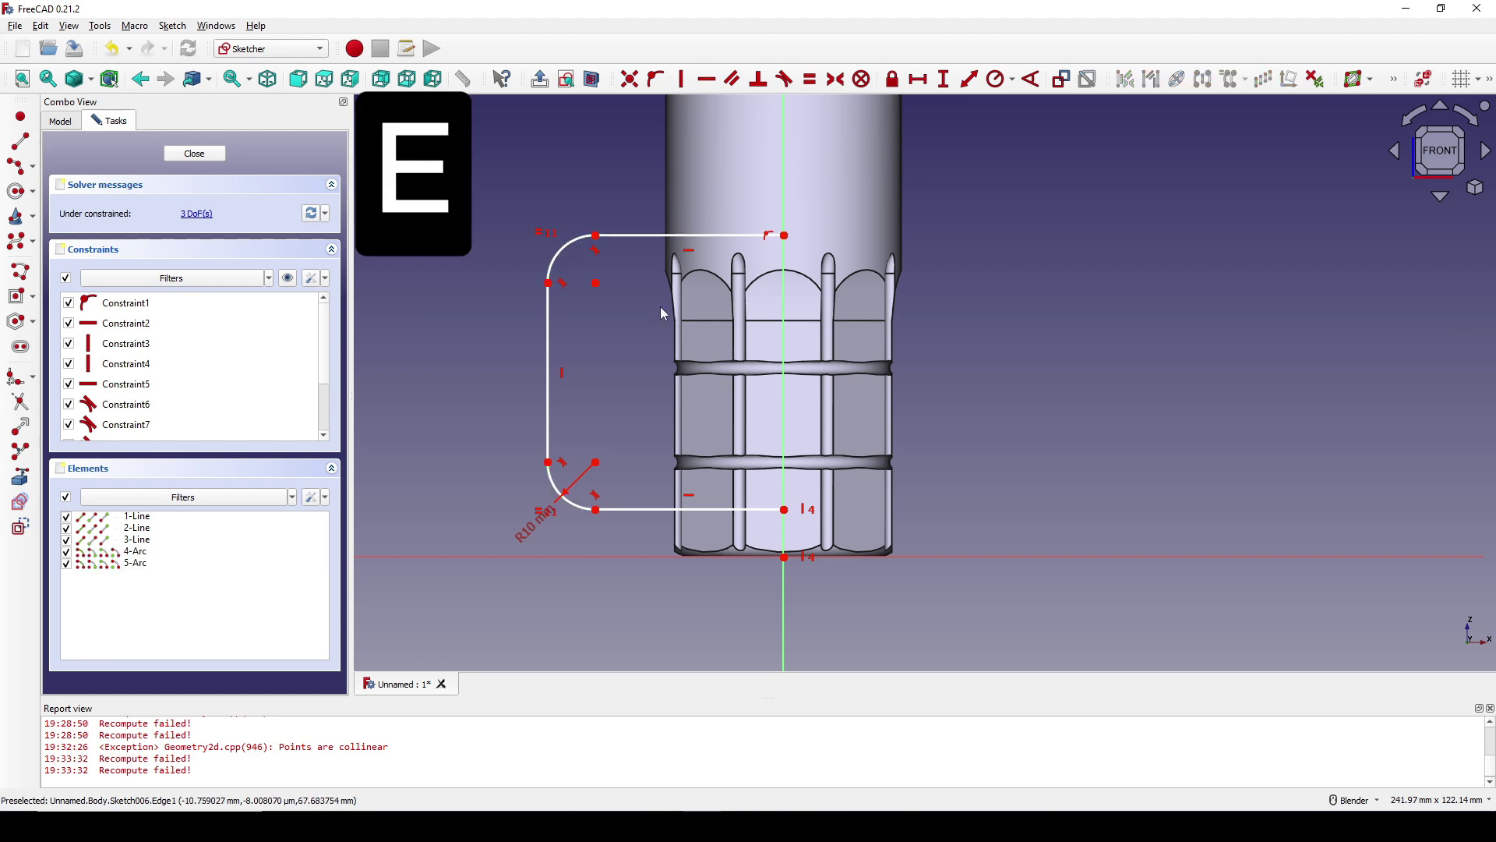
Set the vertical distance between the handle path's two horizontal segments to 70 mm and place the dimension outside the path.
{"action": "left_click", "coordinate": [596, 236]}
{"action": "left_click", "coordinate": [596, 510]}
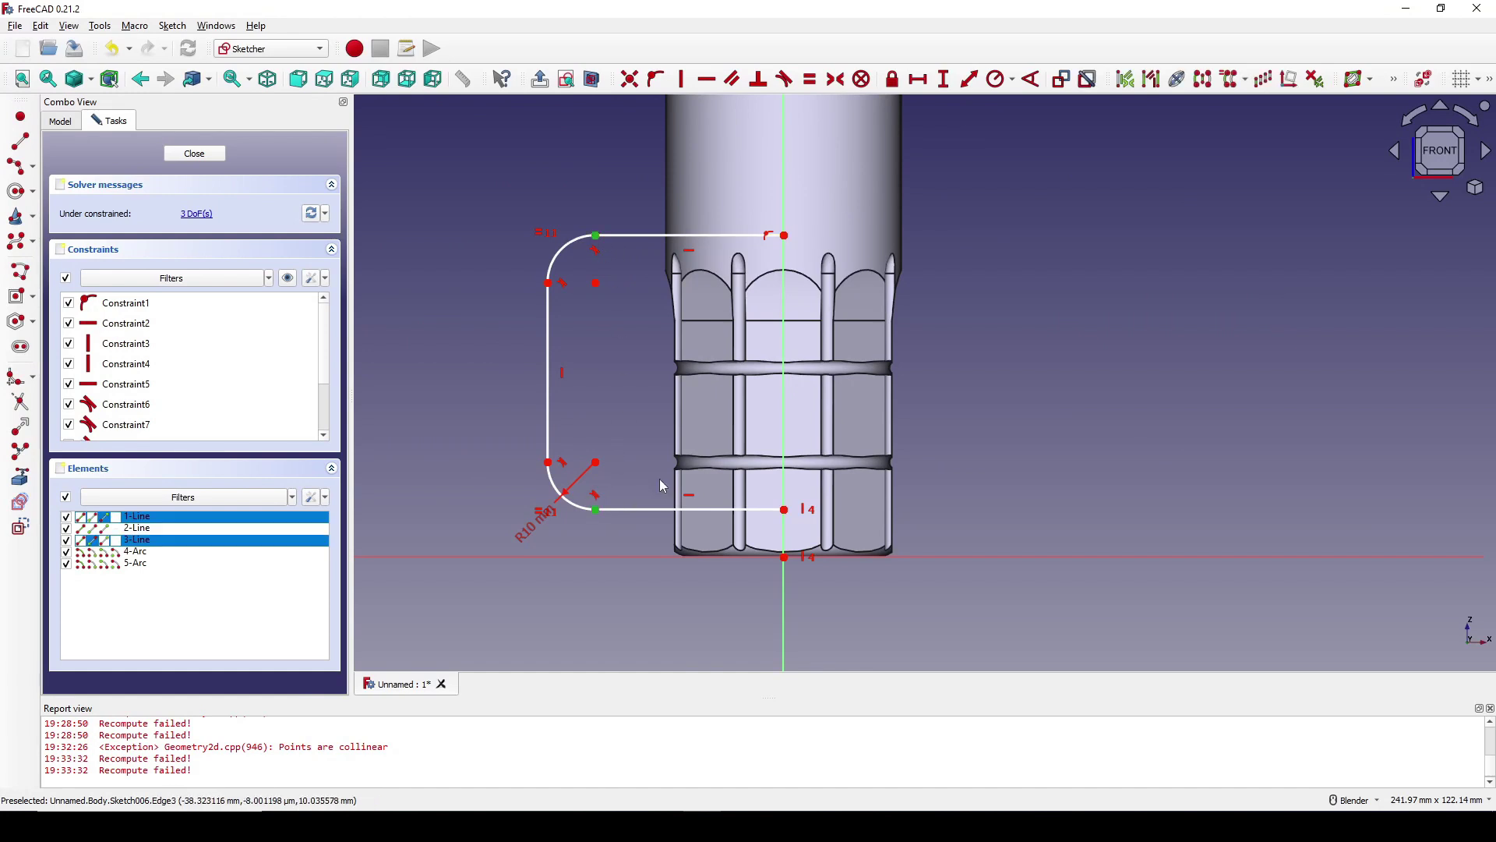
{"action": "type", "text": "i"}
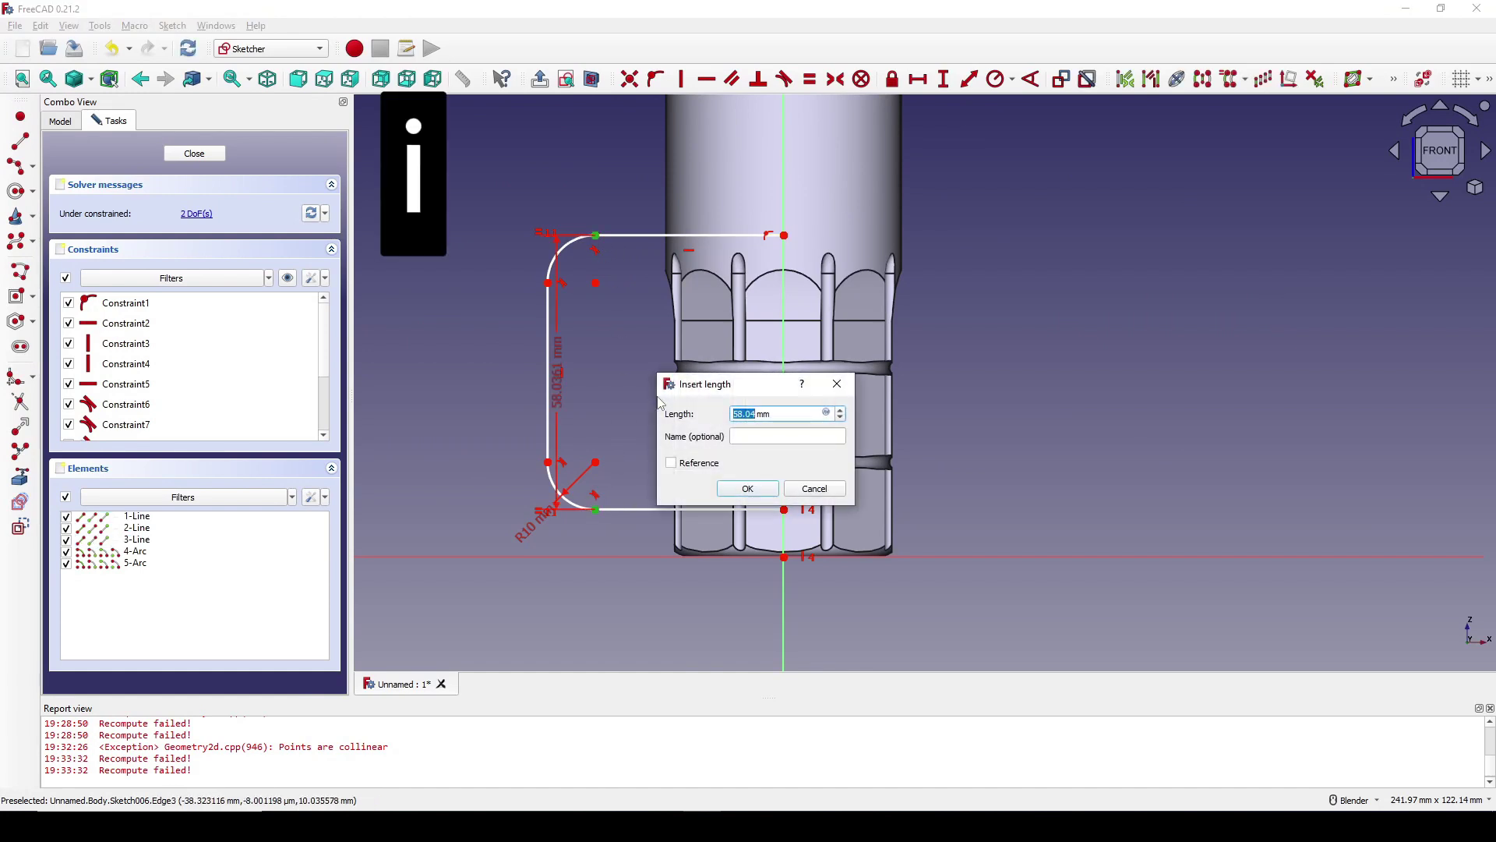
{"action": "type", "text": "70"}
{"action": "key", "text": "Return"}
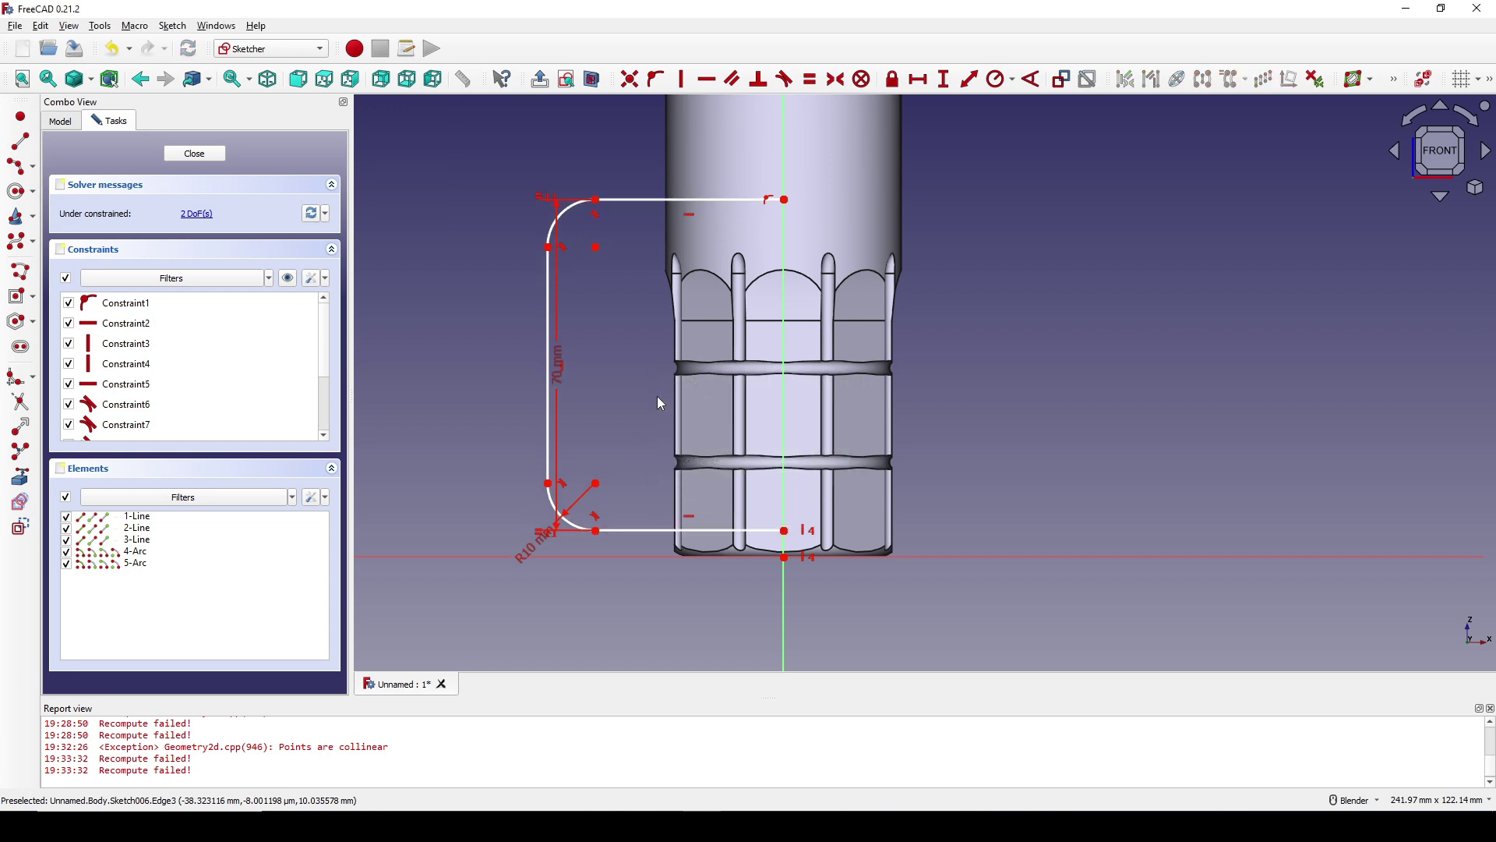
{"action": "left_click_drag", "start_coordinate": [551, 388], "coordinate": [447, 376]}
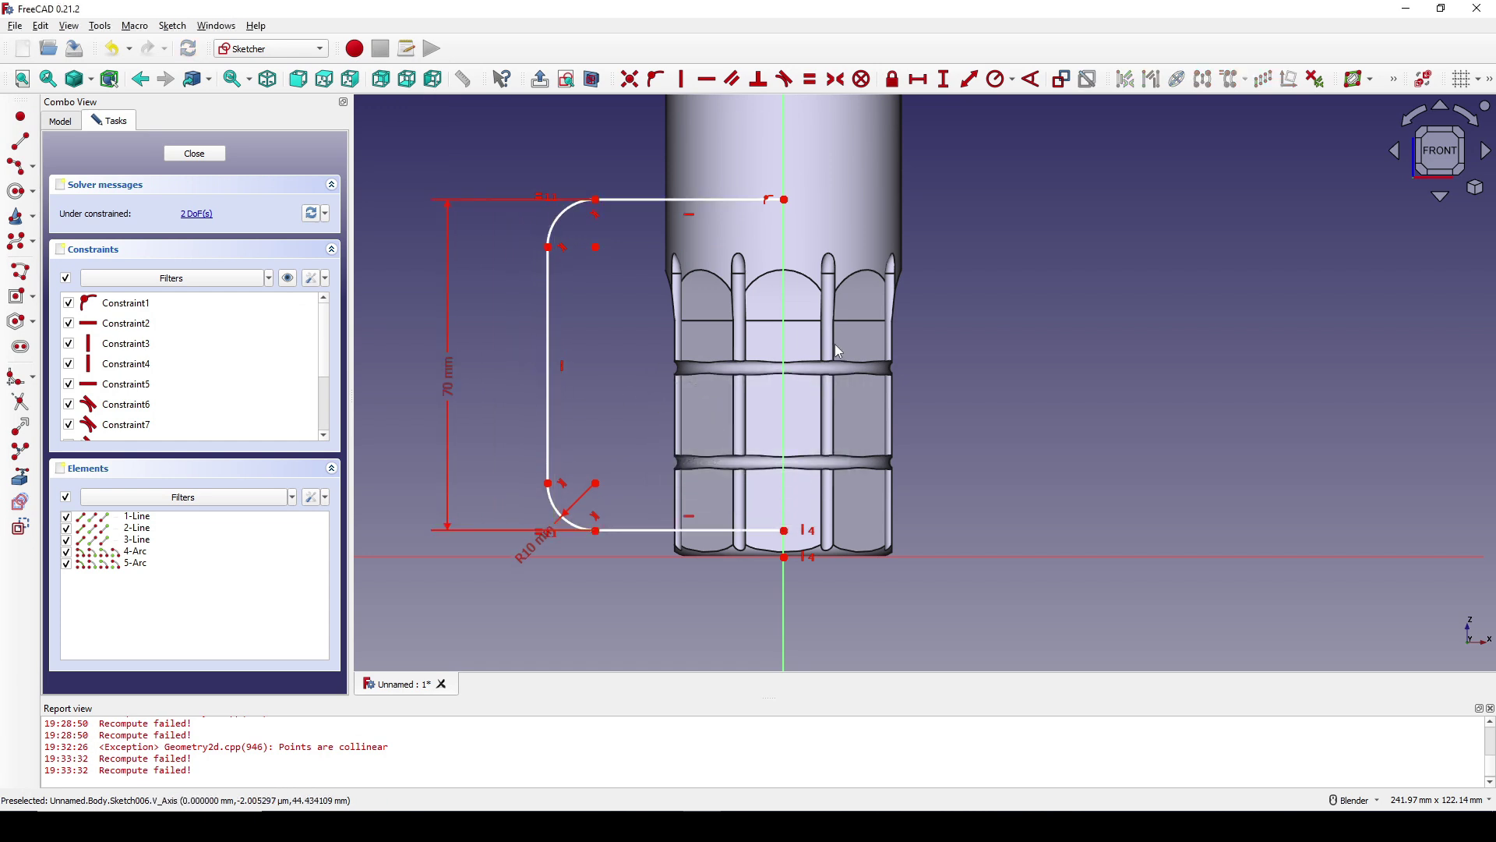
Link the mug's top rim edge into the sketch as external geometry.
{"action": "scroll", "coordinate": [799, 510], "scroll_direction": "down", "scroll_amount": 2}
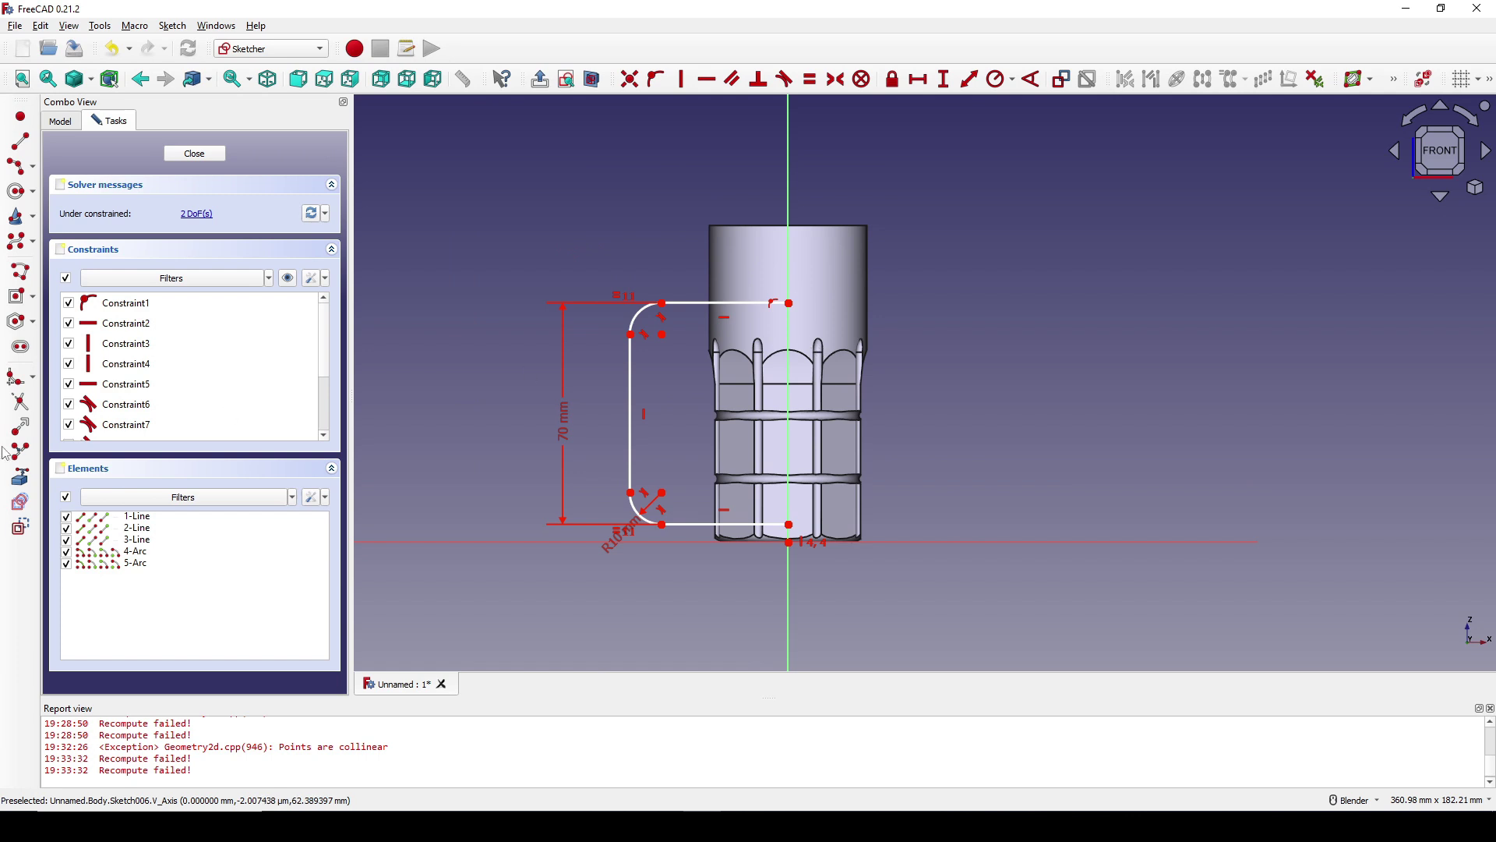
{"action": "left_click", "coordinate": [18, 478]}
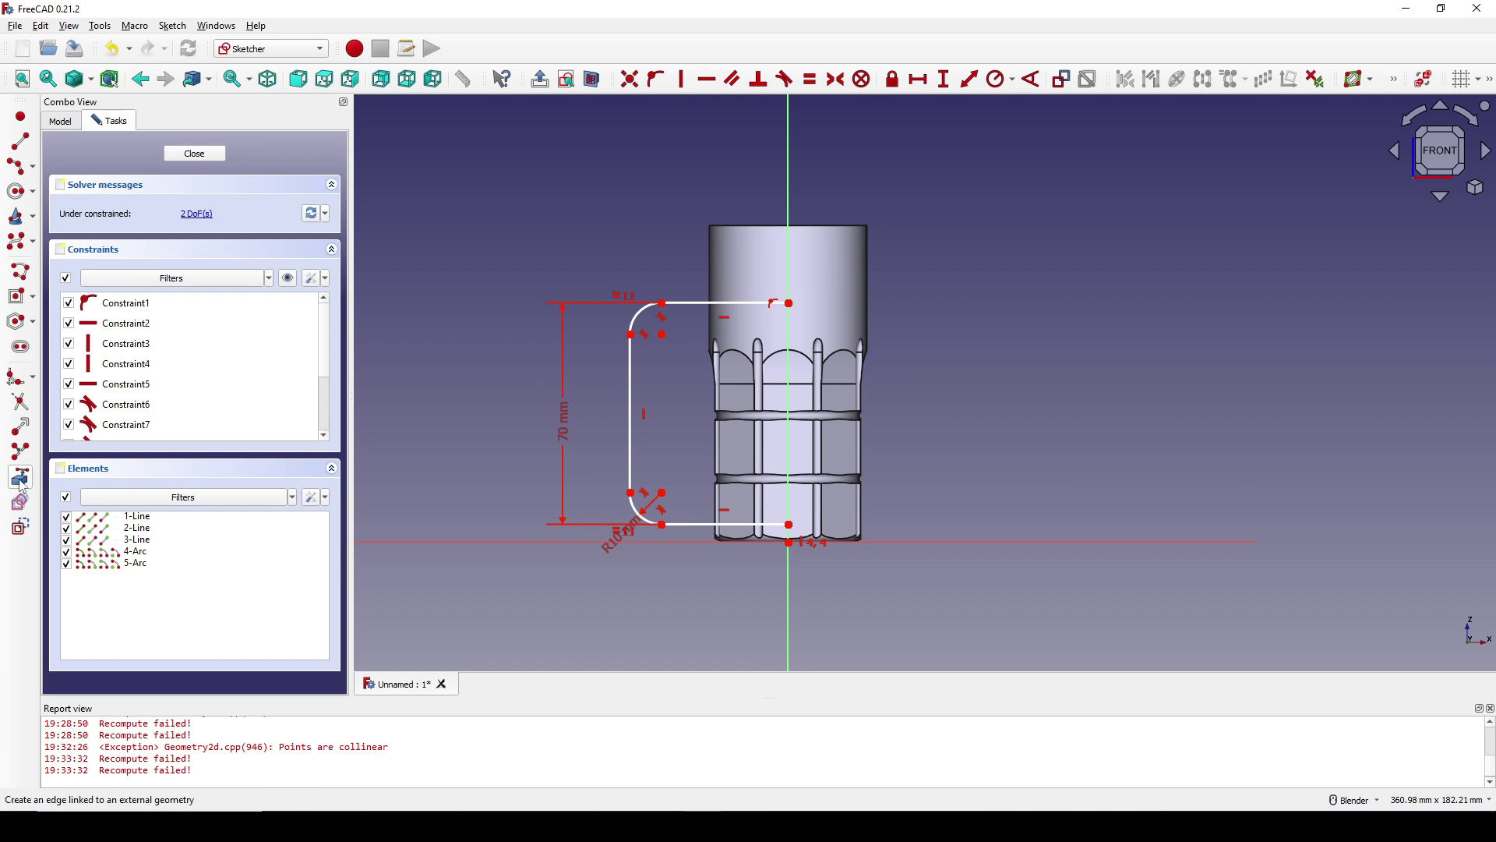
{"action": "left_click", "coordinate": [734, 226]}
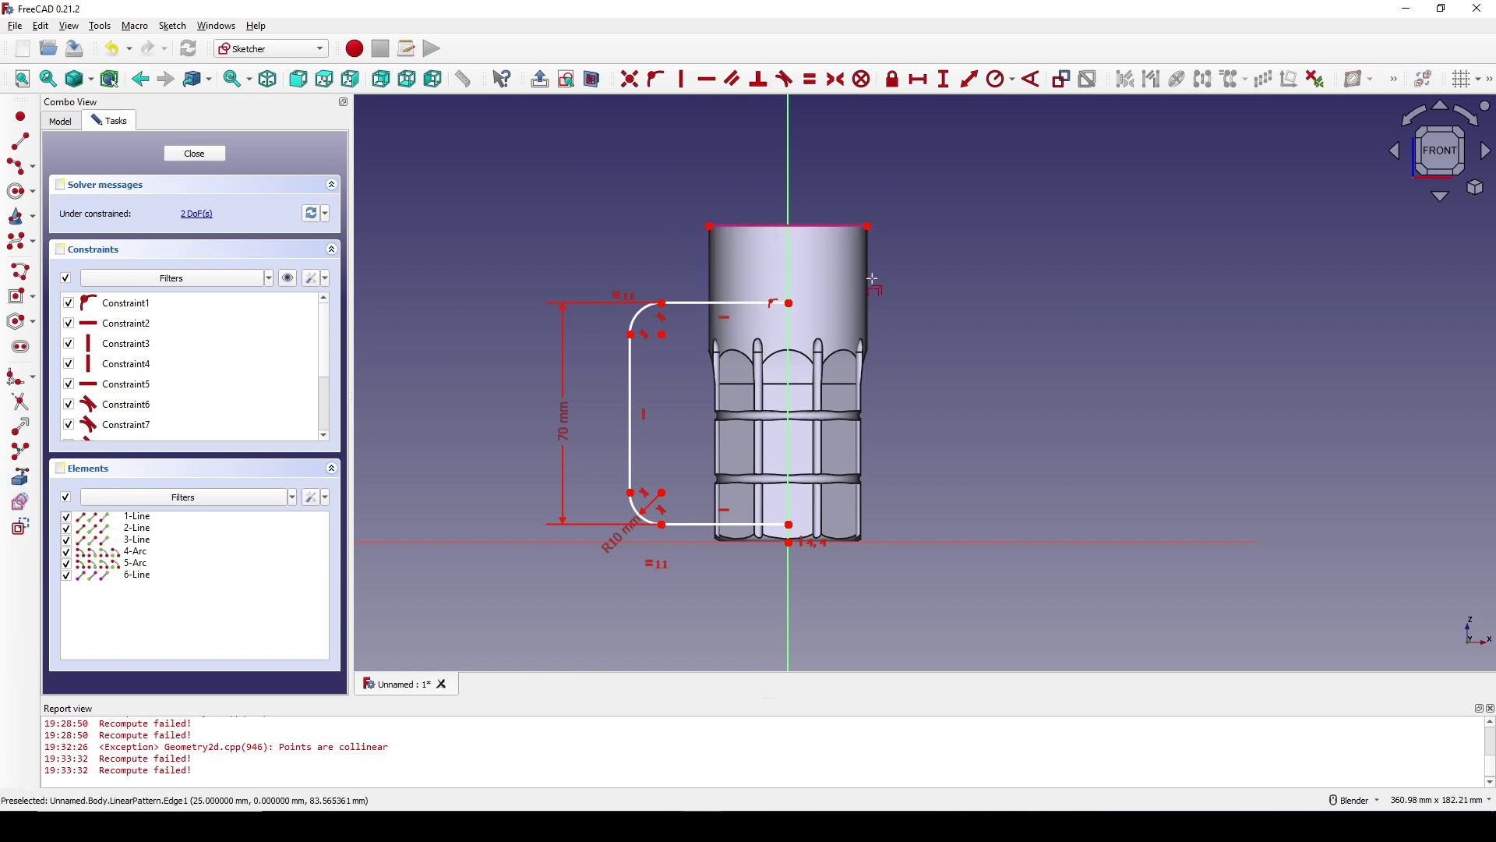
Set the horizontal distance from the handle's vertical segment to the near end of the projected rim edge to 20 mm.
{"action": "left_click", "coordinate": [632, 335]}
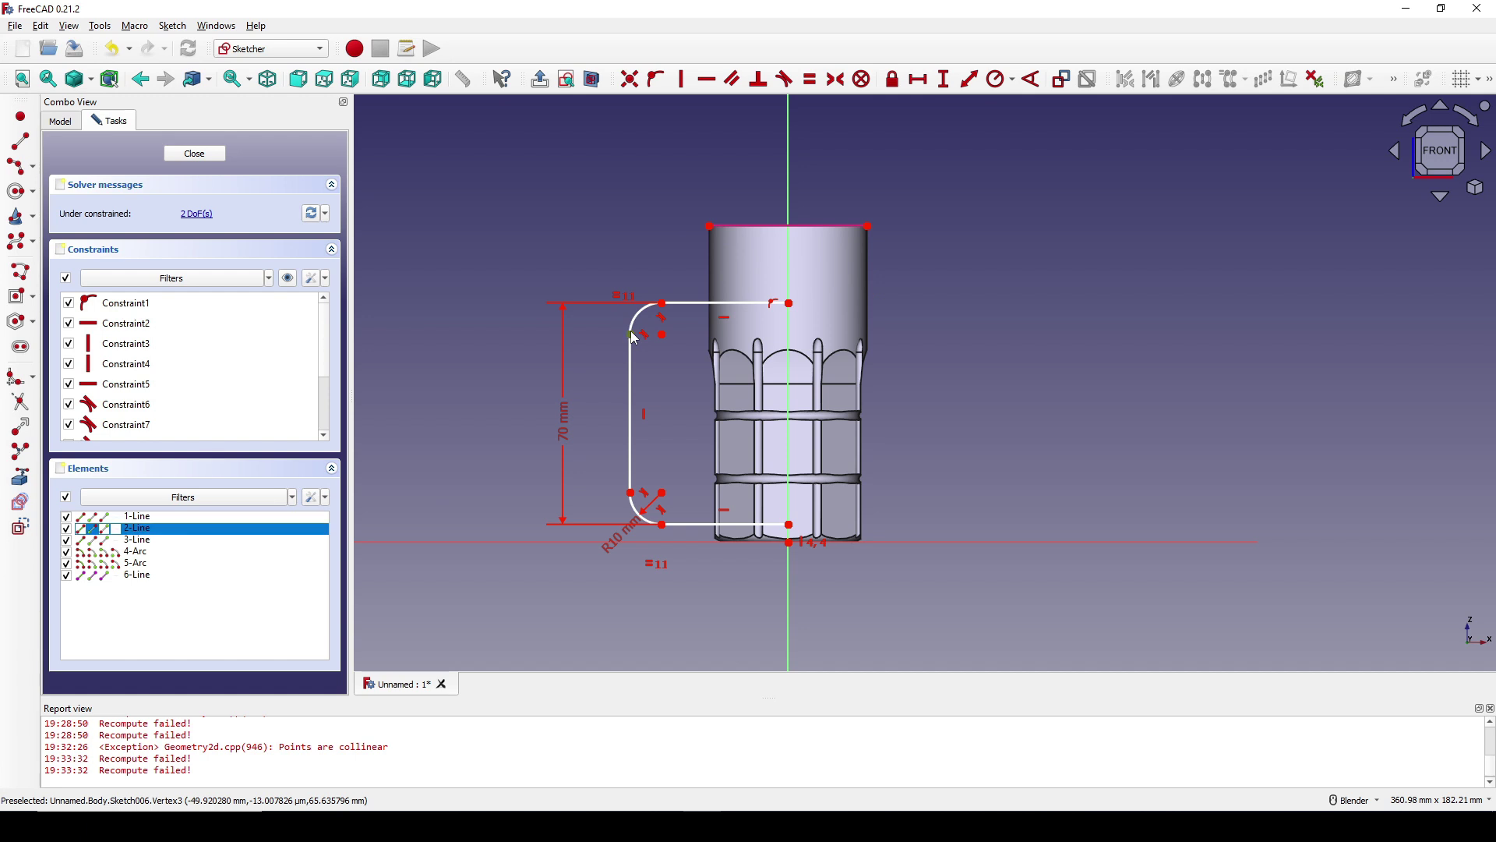
{"action": "left_click", "coordinate": [709, 228]}
{"action": "key", "text": "l"}
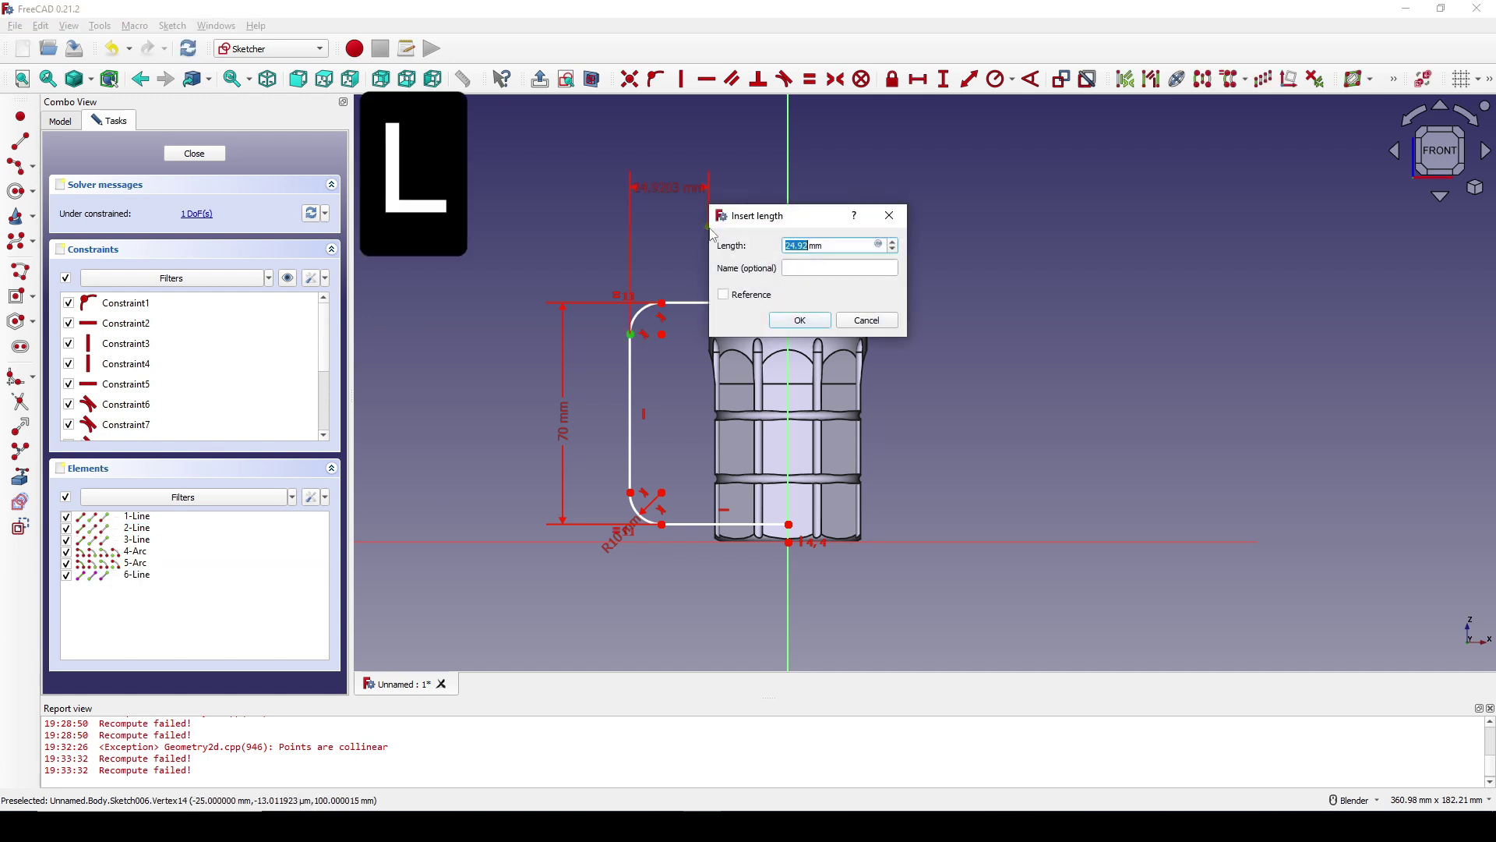
{"action": "type", "text": "20"}
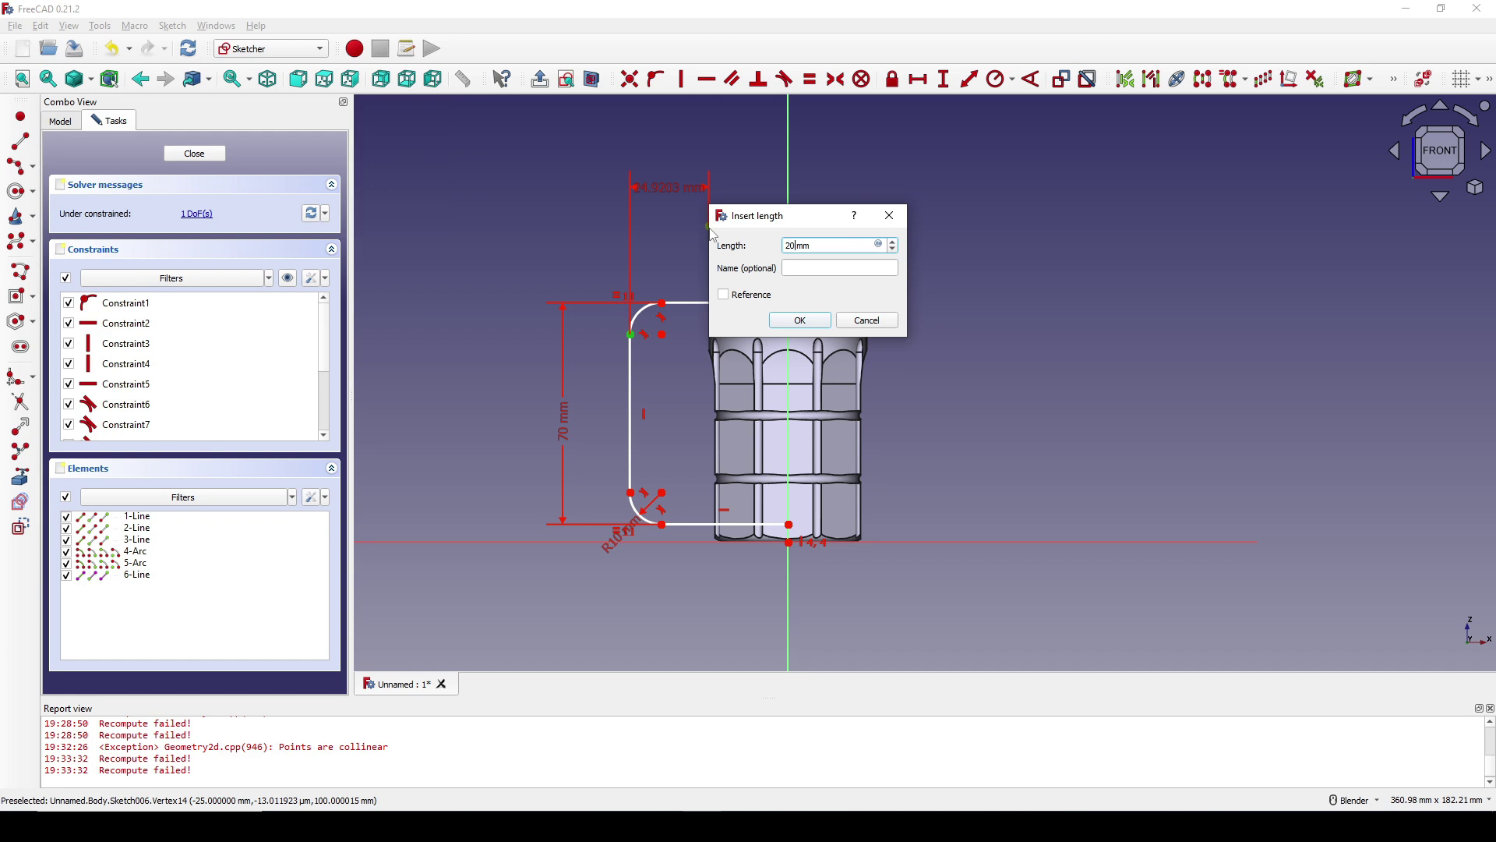
{"action": "key", "text": "Return"}
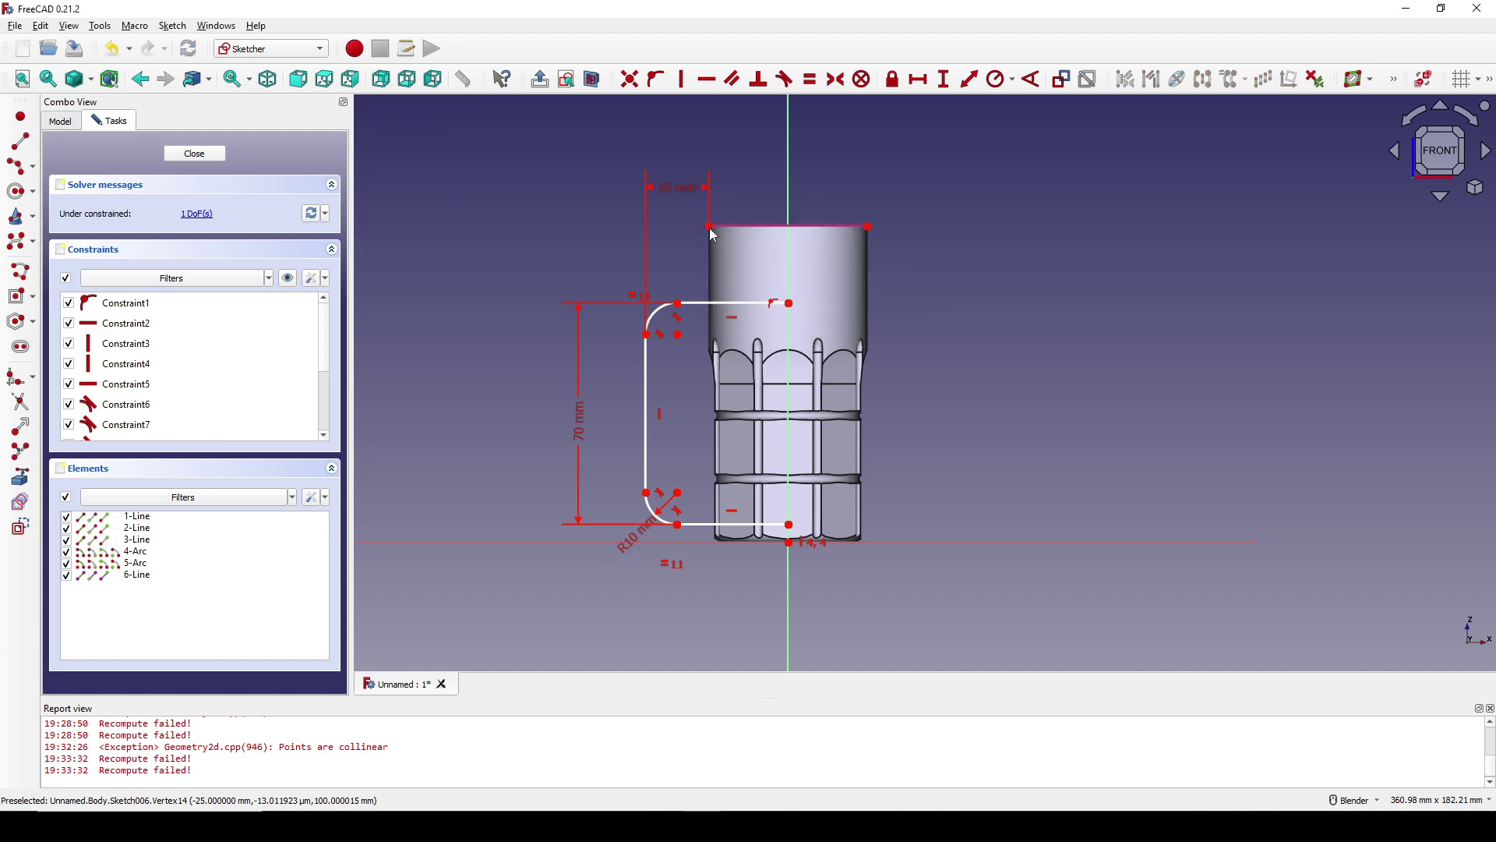
Set the height of the path's lower endpoint above the origin to 10 mm and close the sketch.
{"action": "left_click", "coordinate": [792, 527]}
{"action": "key", "text": "i"}
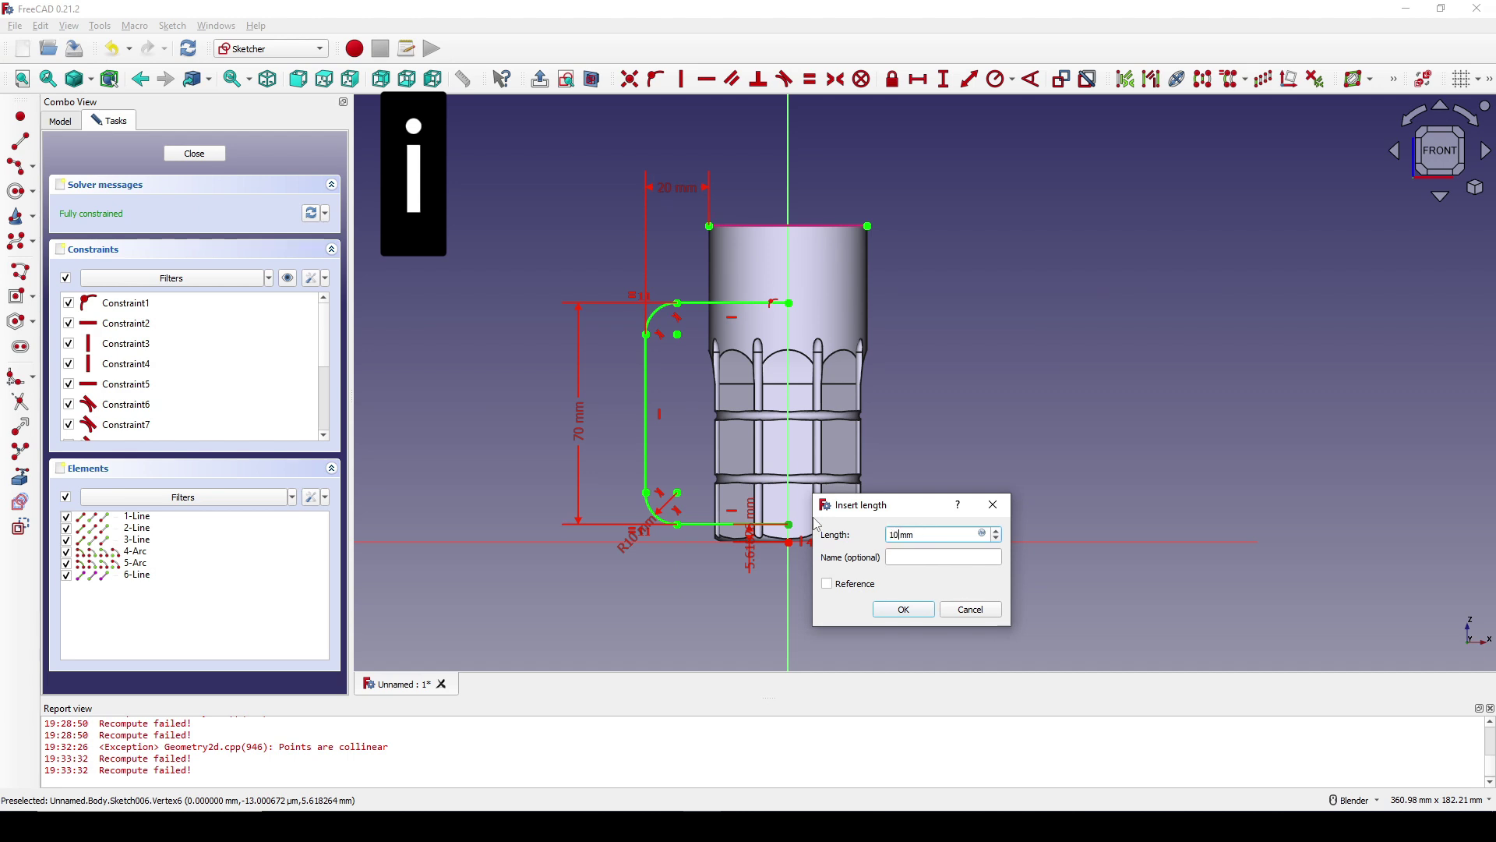
{"action": "key", "text": "Return"}
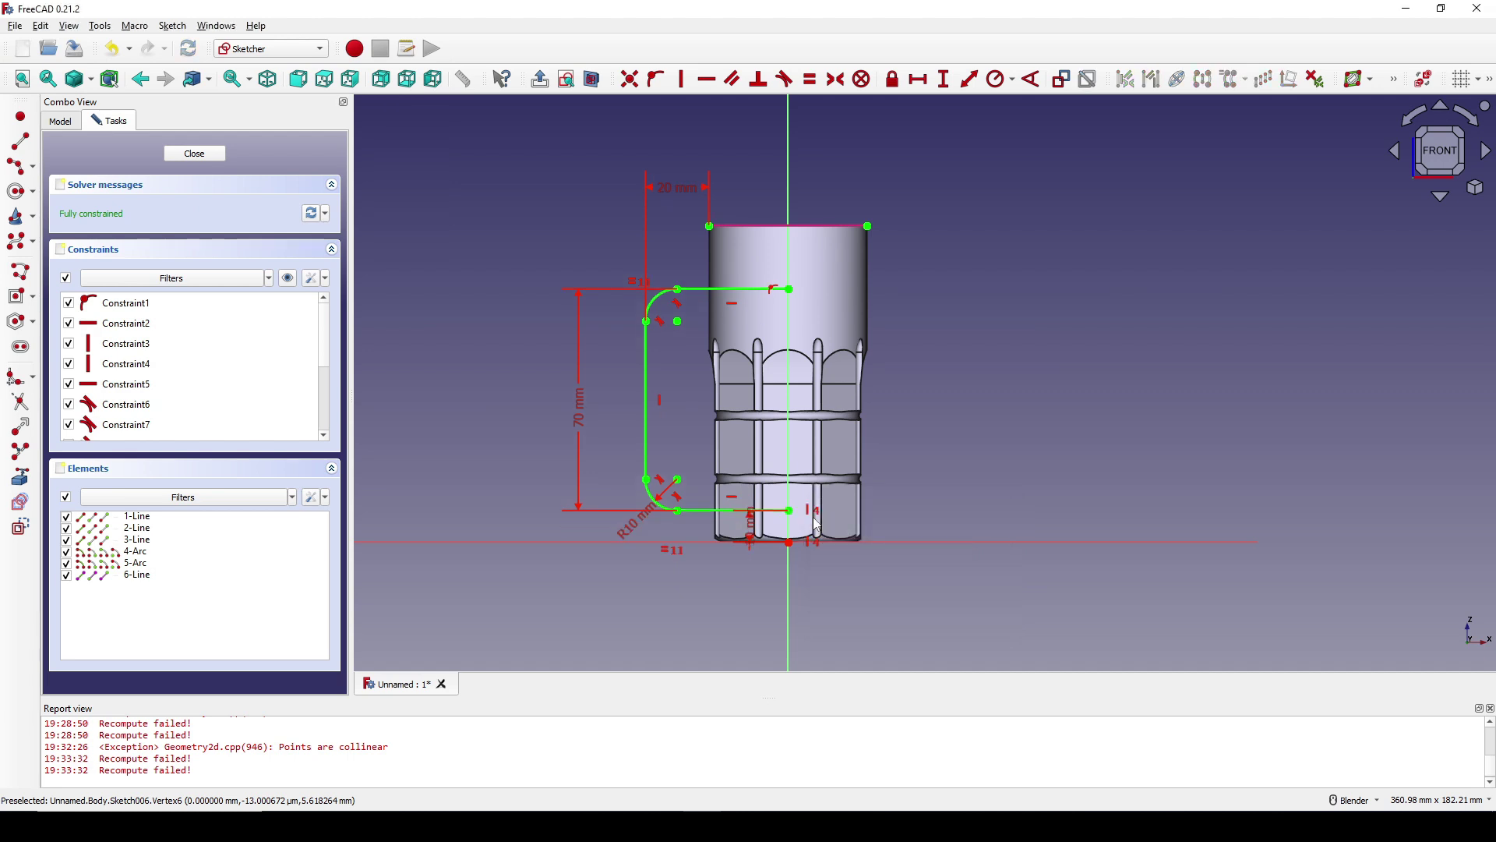
{"action": "middle_click_drag", "start_coordinate": [915, 400], "coordinate": [925, 391], "text": "shift"}
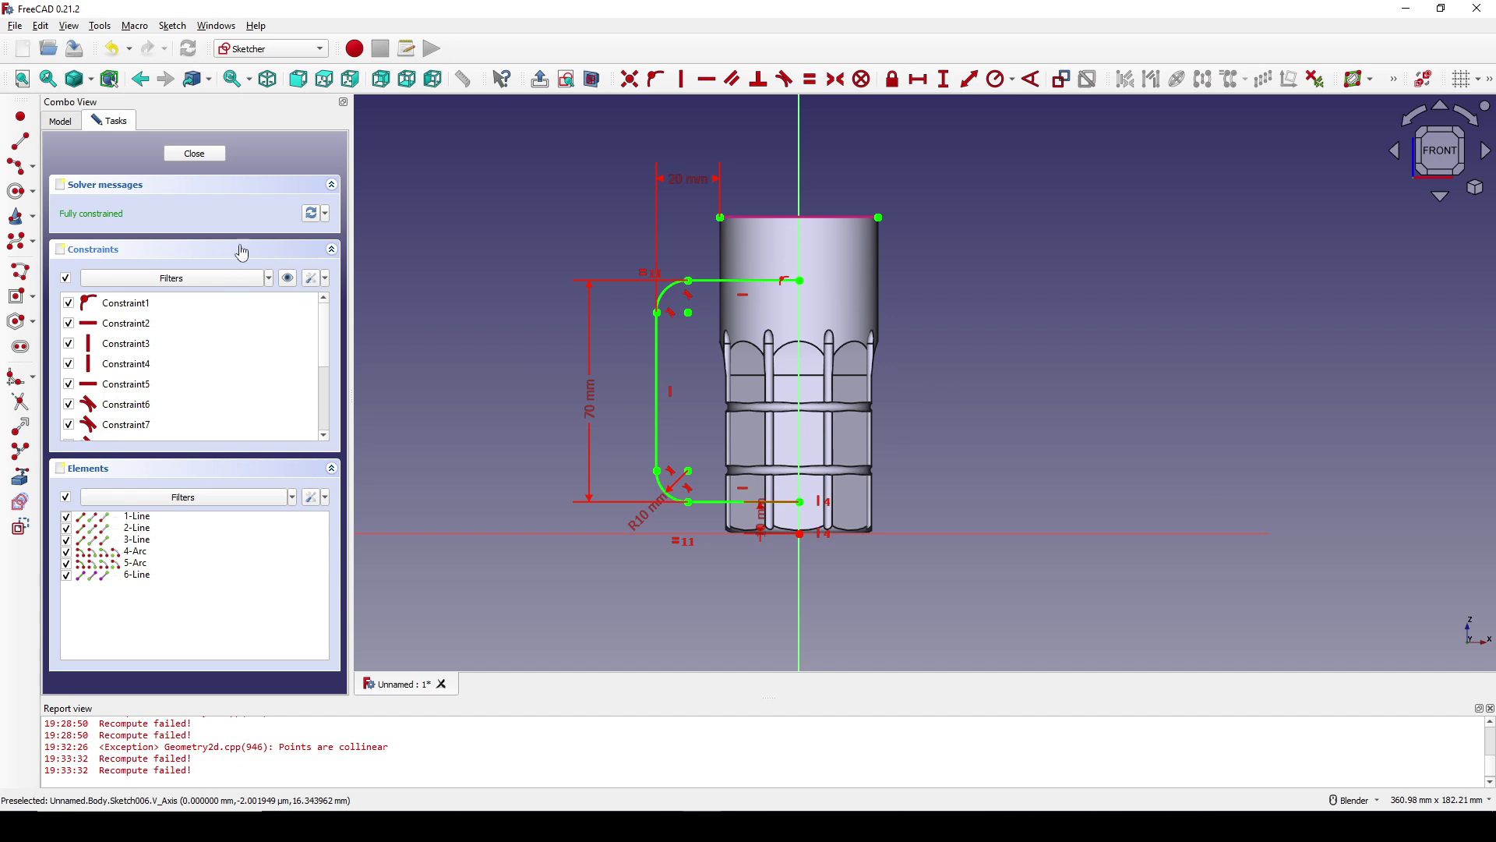
{"action": "left_click", "coordinate": [185, 152]}
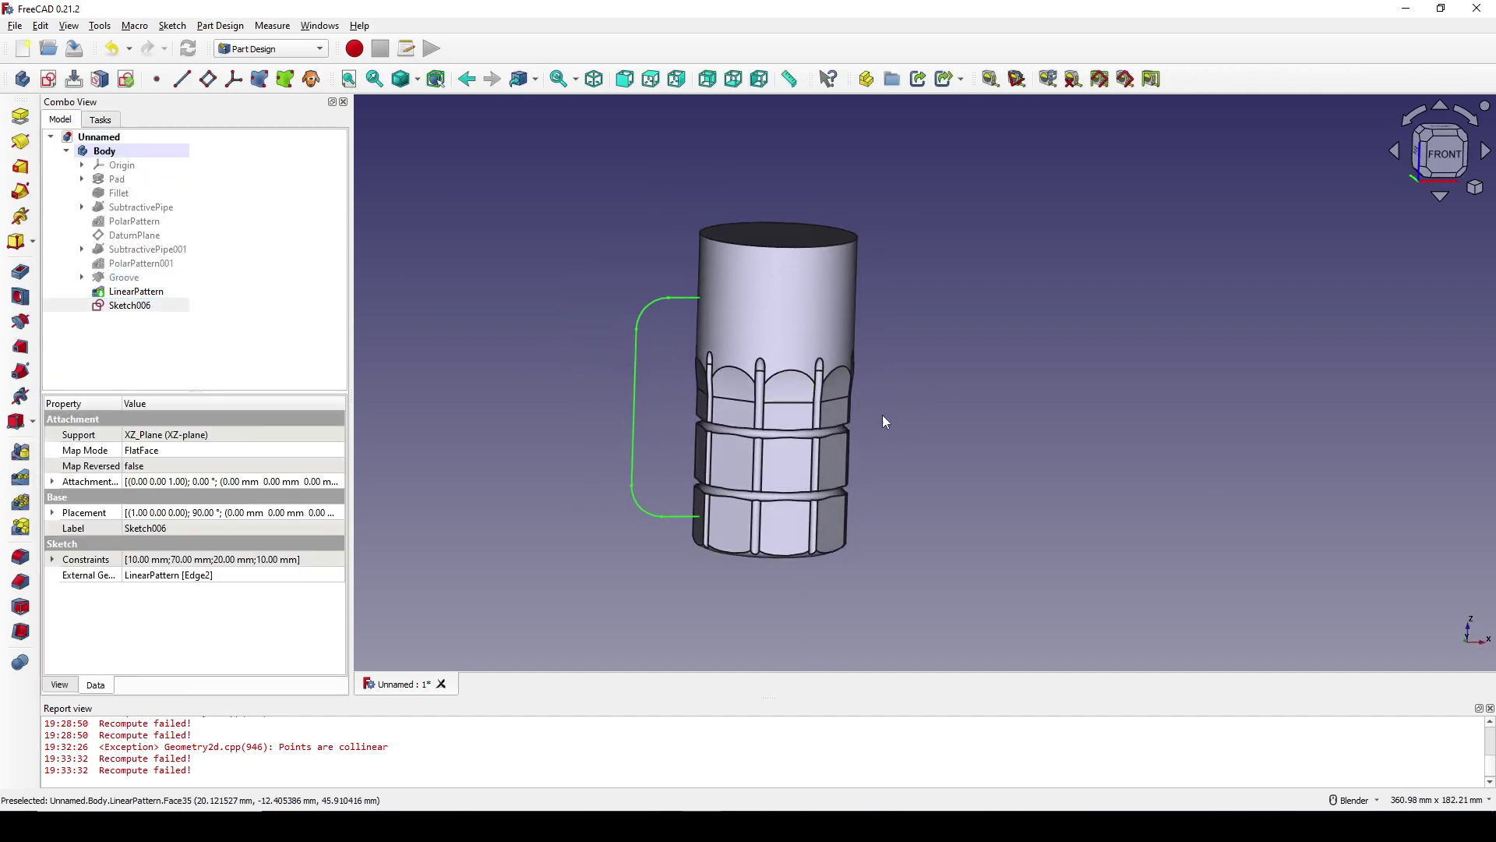
{"action": "left_click", "coordinate": [929, 408]}
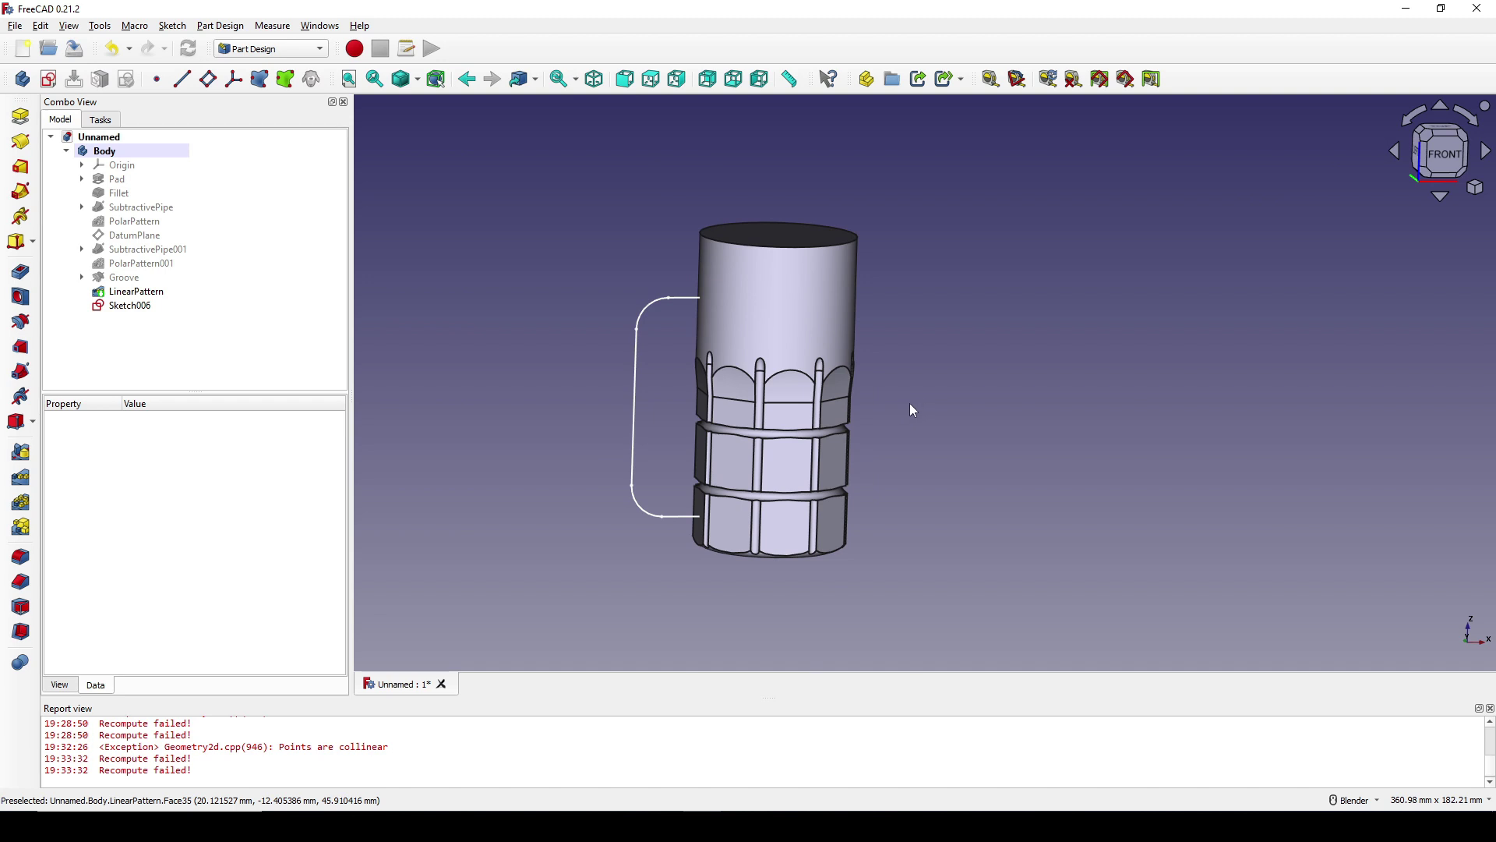
Create a new sketch on the YZ-plane for the handle profile.
{"action": "mouse_move", "coordinate": [909, 404]}
{"action": "middle_mouse_down"}
{"action": "mouse_move", "coordinate": [875, 424]}
{"action": "mouse_move", "coordinate": [712, 424]}
{"action": "middle_mouse_up"}
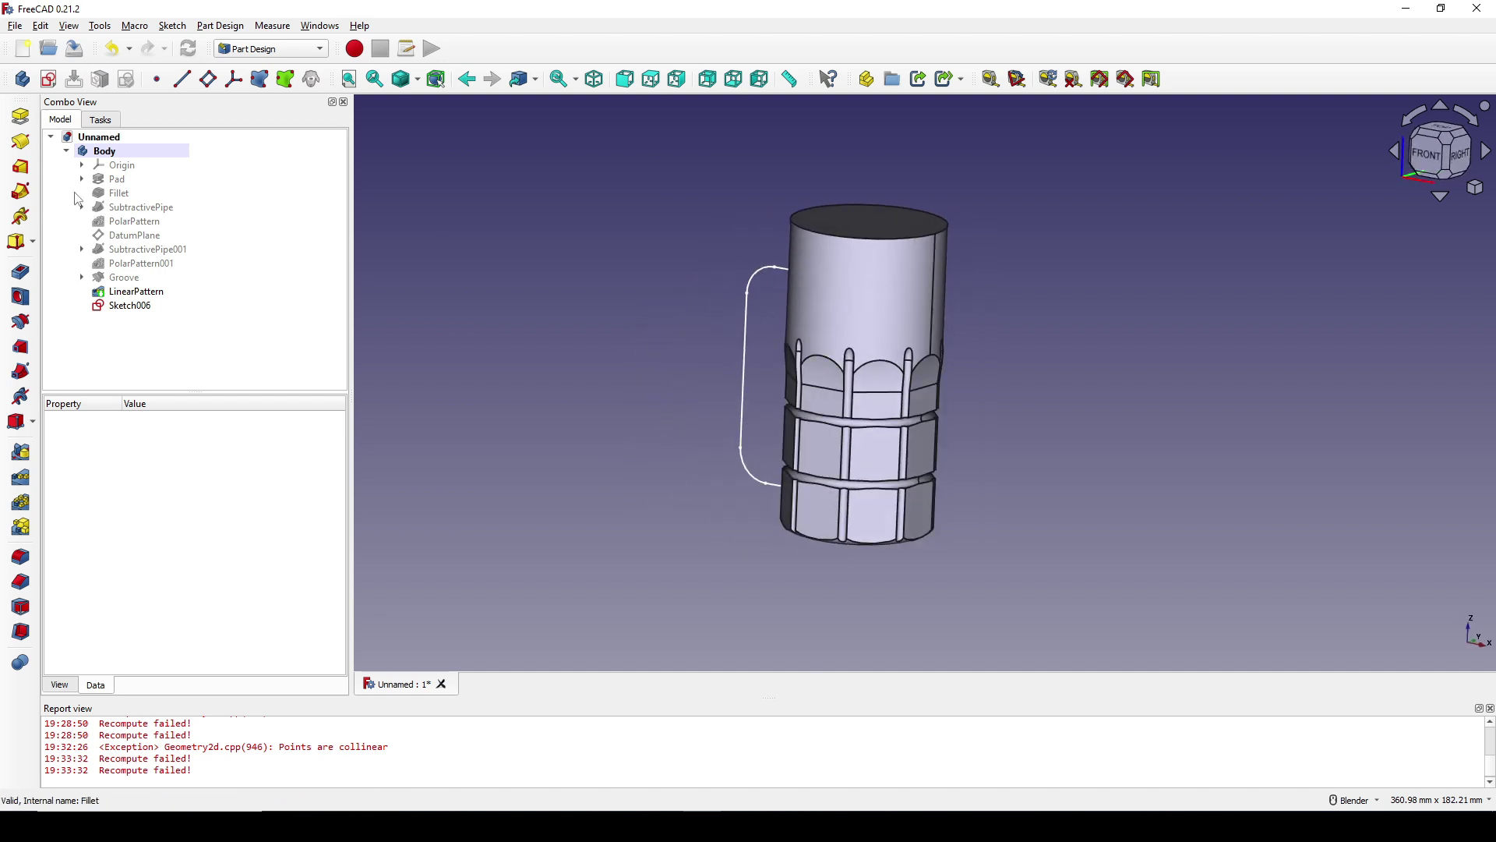
{"action": "left_click", "coordinate": [49, 78]}
{"action": "scroll", "coordinate": [404, 315], "scroll_direction": "down", "scroll_amount": 3}
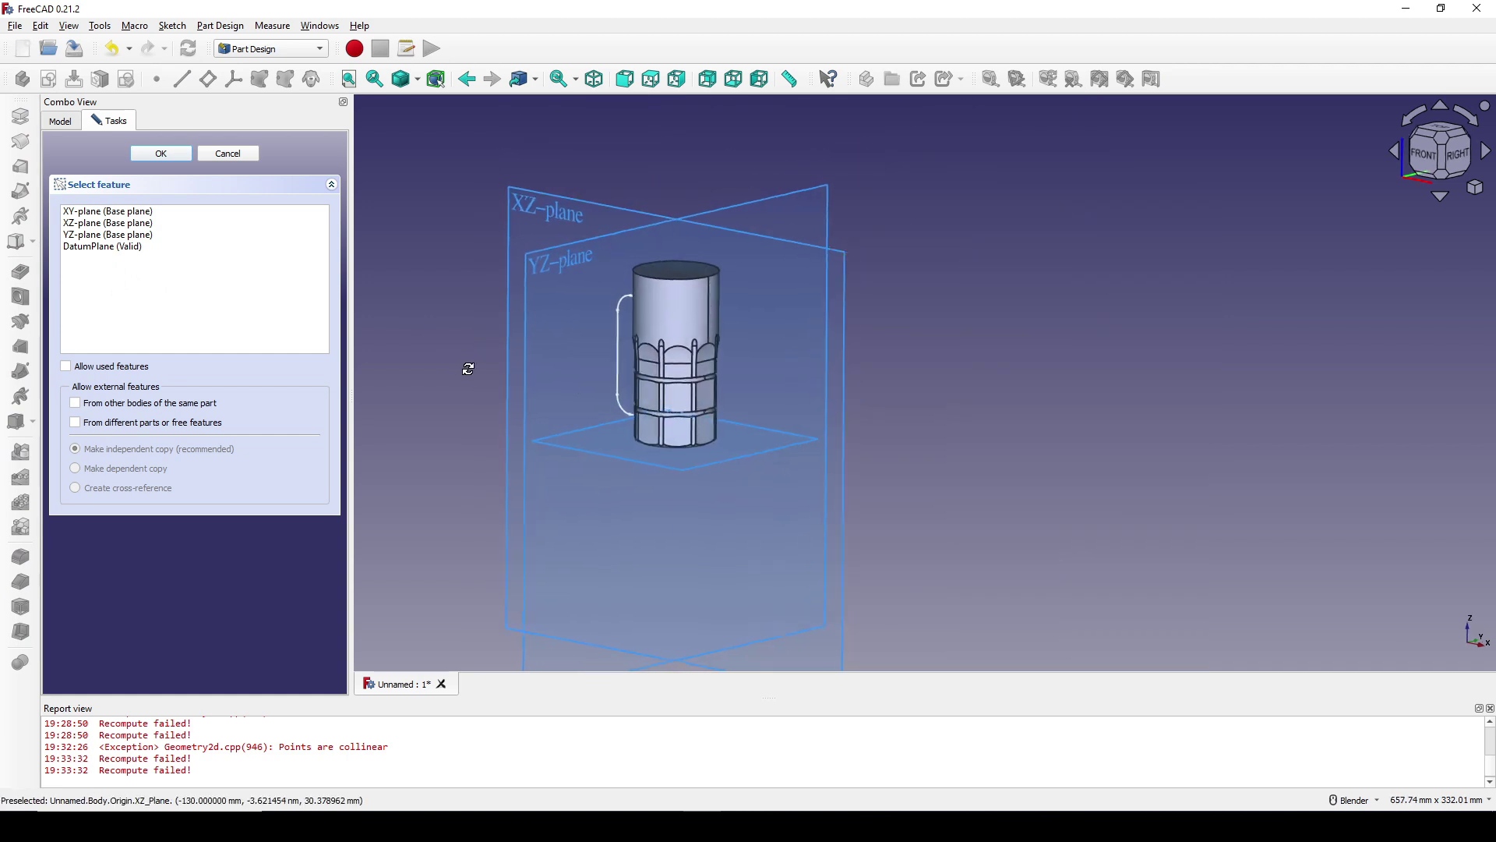
{"action": "left_click", "coordinate": [528, 269]}
{"action": "scroll", "coordinate": [800, 369], "scroll_direction": "up", "scroll_amount": 4}
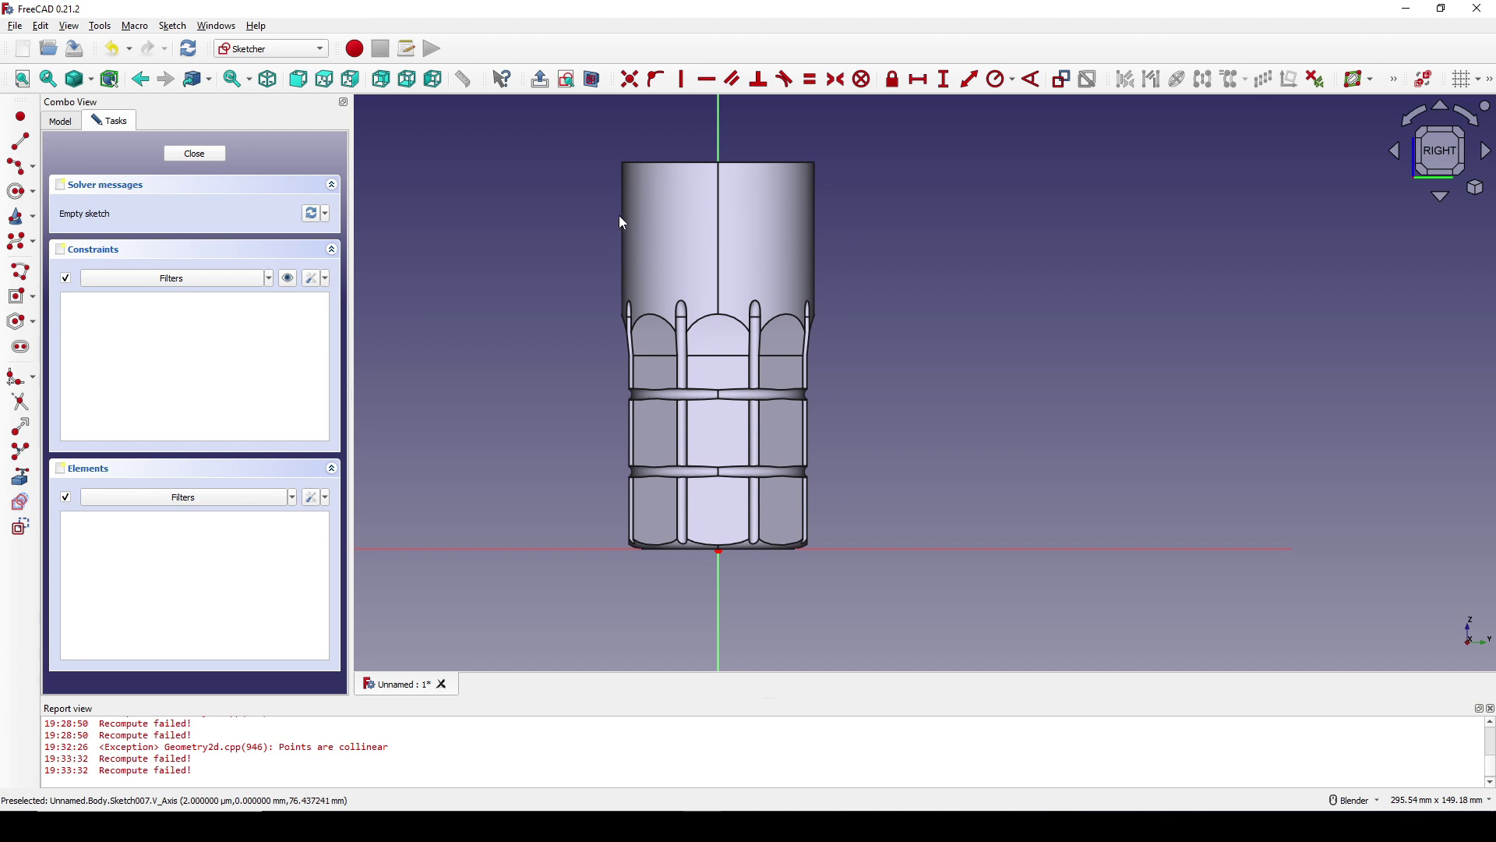
Switch the sketch to section view and link the handle path's lower horizontal segment as external geometry.
{"action": "left_click", "coordinate": [594, 79]}
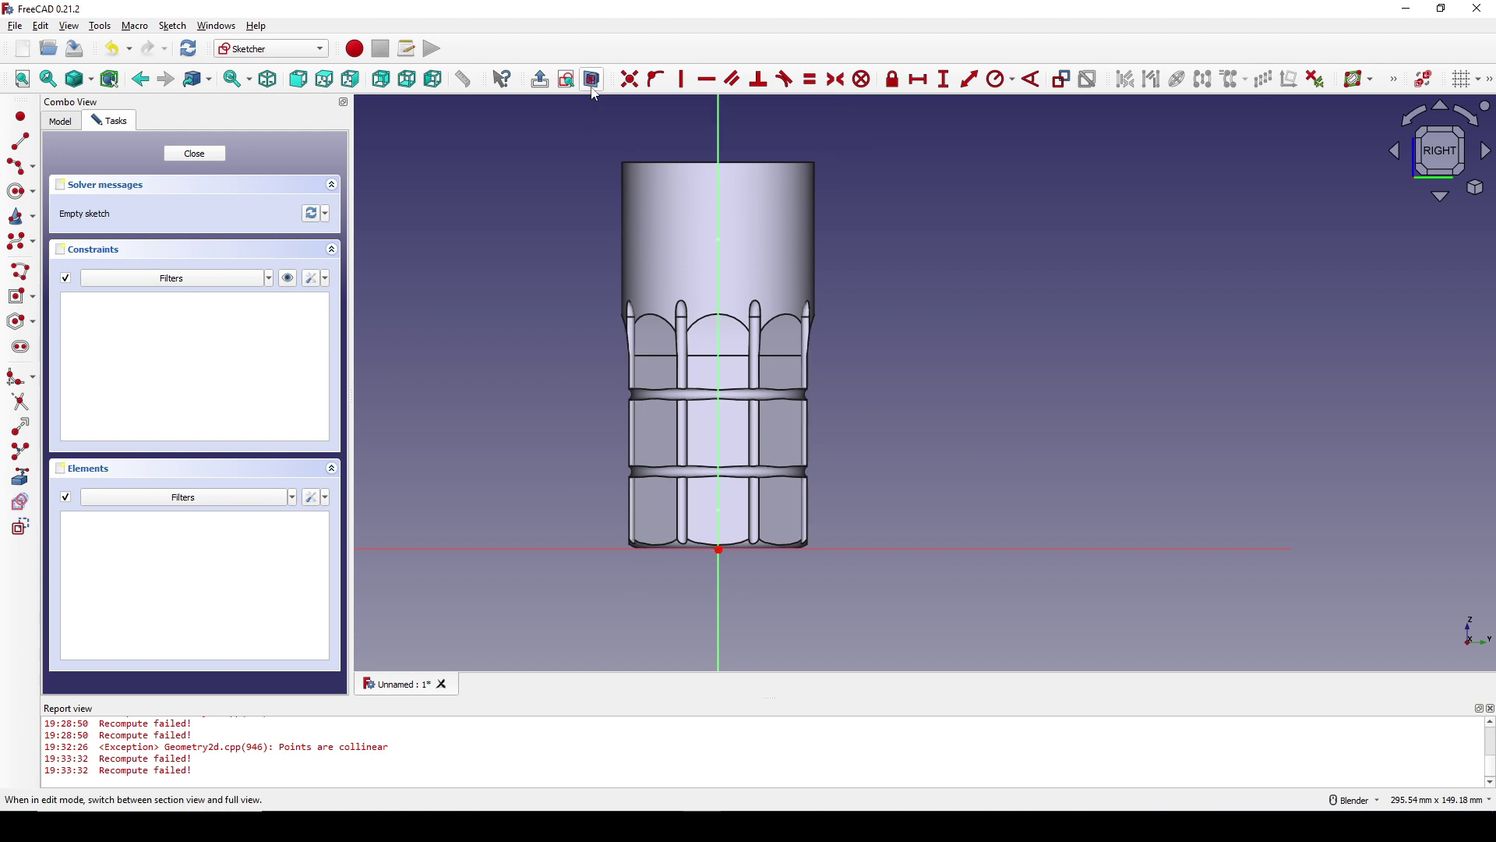
{"action": "scroll", "coordinate": [738, 481], "scroll_direction": "up", "scroll_amount": 1}
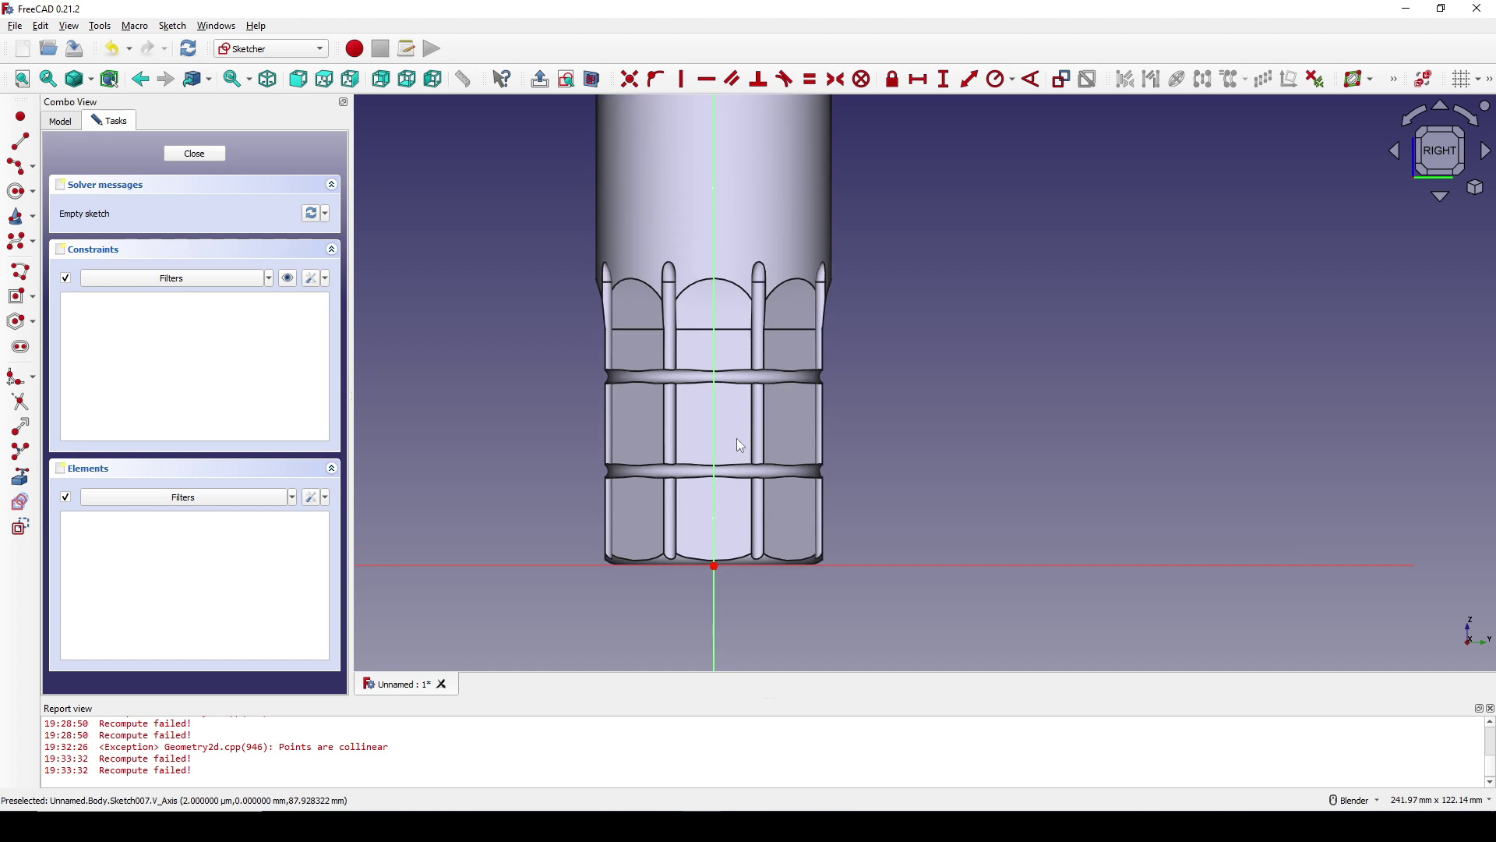
{"action": "mouse_move", "coordinate": [705, 406]}
{"action": "middle_mouse_down"}
{"action": "mouse_move", "coordinate": [805, 411]}
{"action": "mouse_move", "coordinate": [796, 379]}
{"action": "middle_mouse_up"}
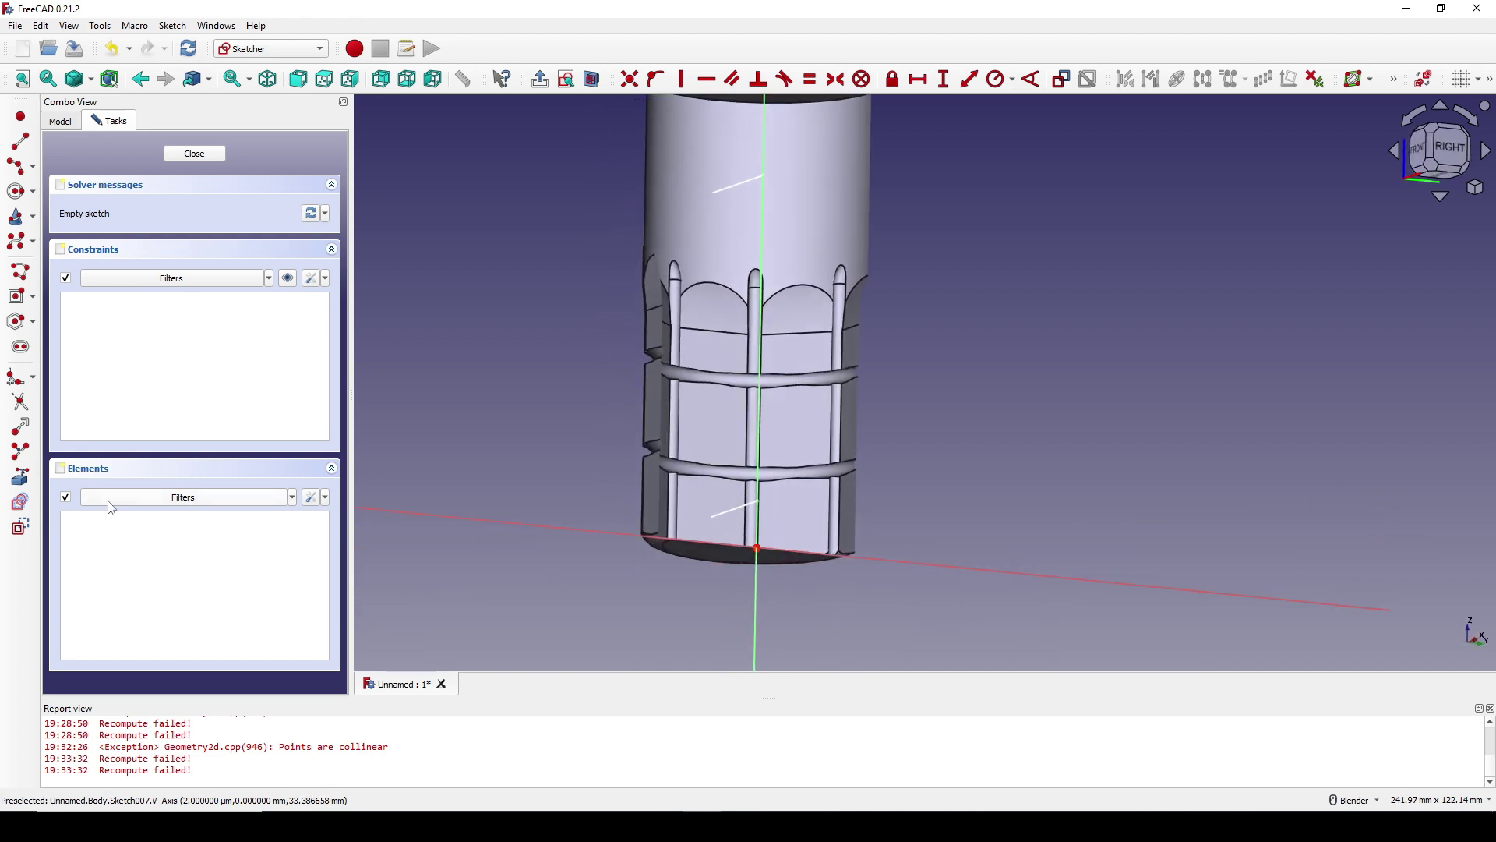
{"action": "left_click", "coordinate": [715, 514]}
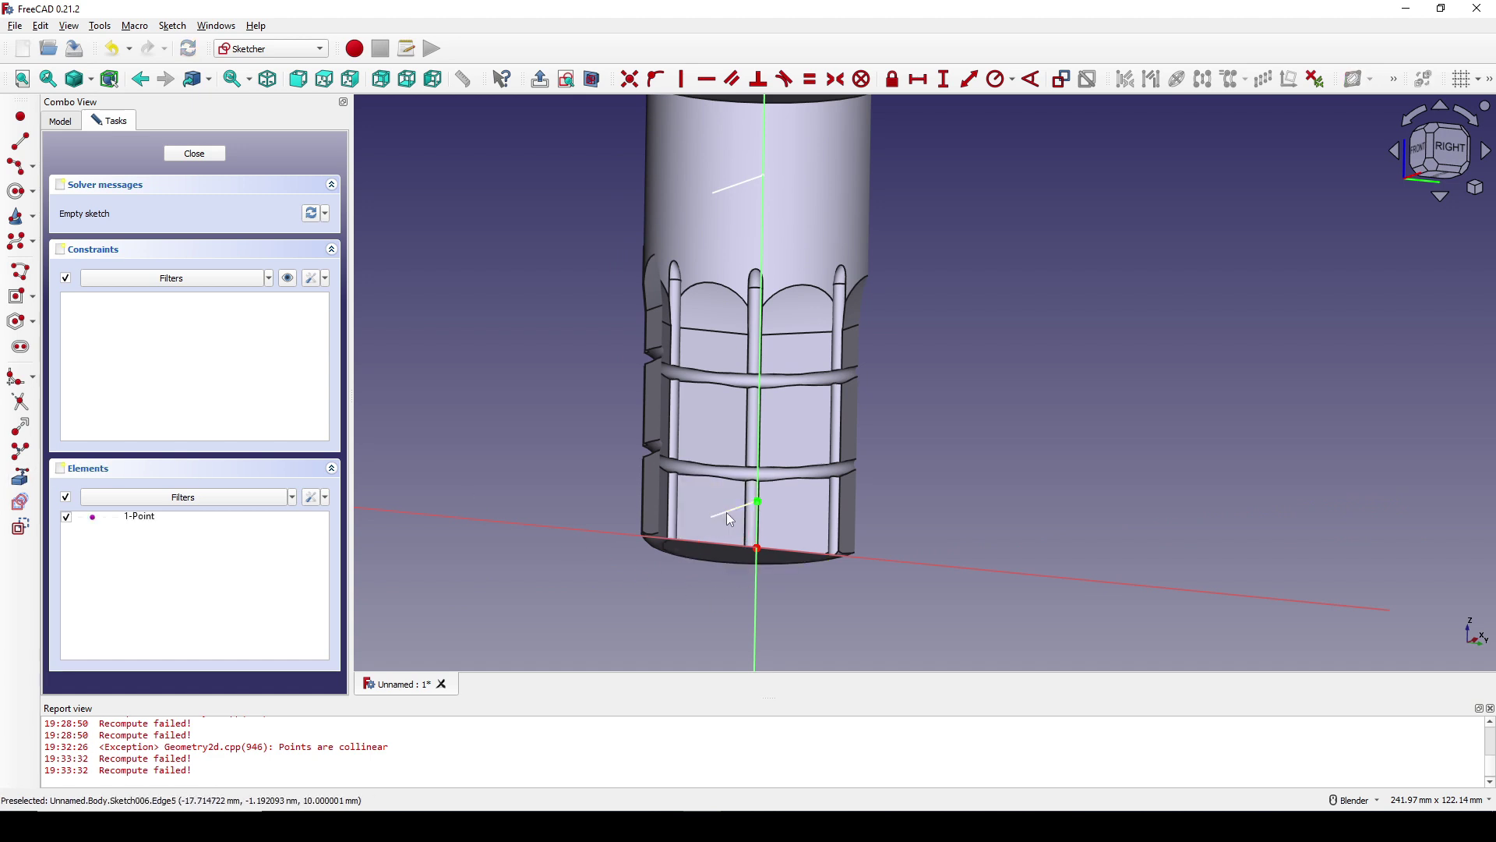
Face the sketch plane again and draw a centered rectangle about 13 mm wide around the projected path point.
{"action": "mouse_move", "coordinate": [736, 438]}
{"action": "middle_mouse_down"}
{"action": "mouse_move", "coordinate": [760, 432]}
{"action": "mouse_move", "coordinate": [753, 443]}
{"action": "mouse_move", "coordinate": [862, 348]}
{"action": "middle_mouse_up"}
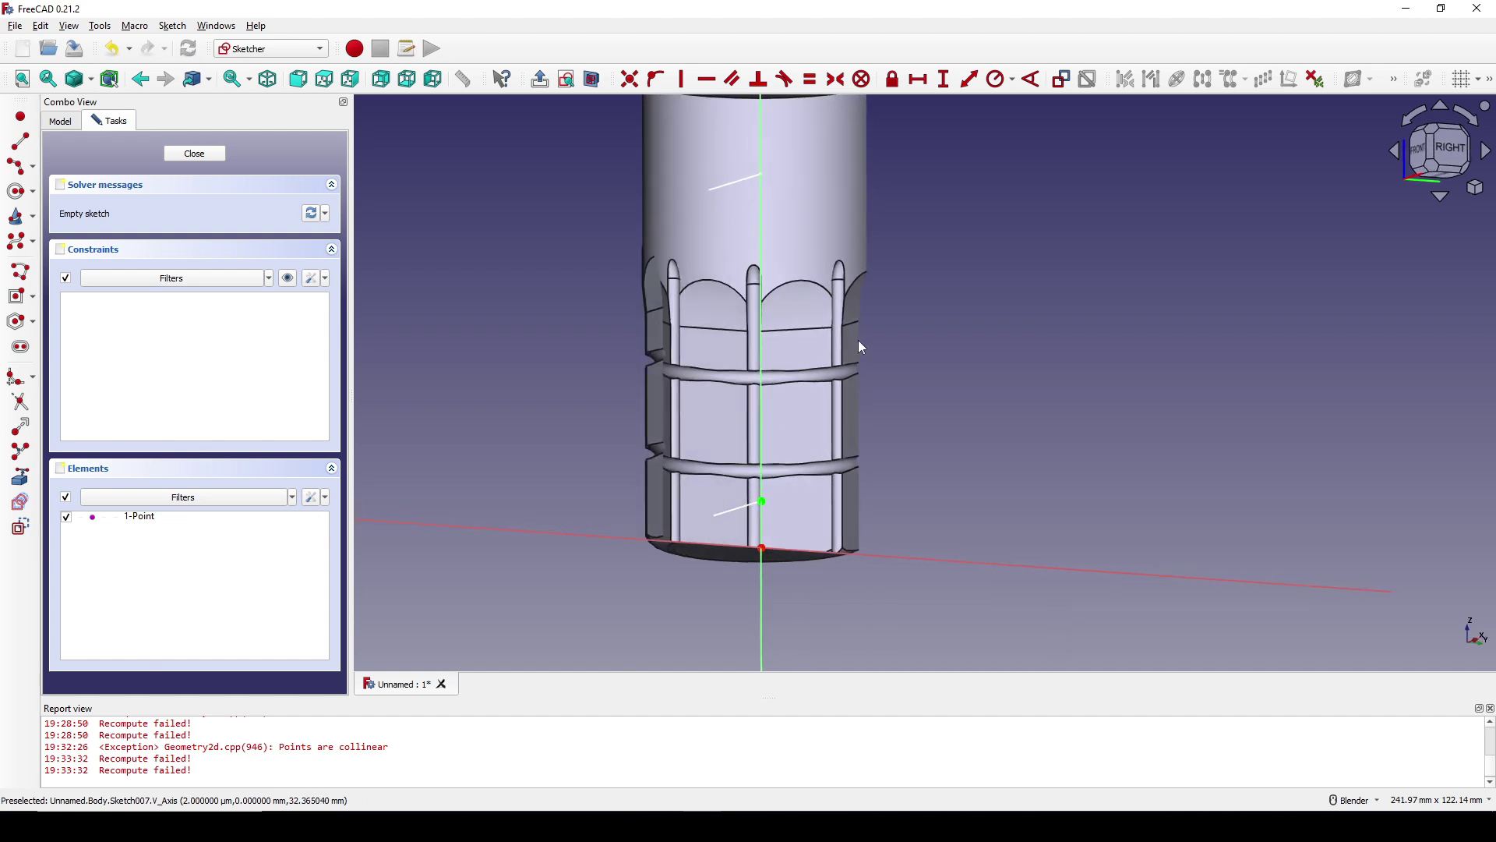
{"action": "left_click", "coordinate": [1448, 144]}
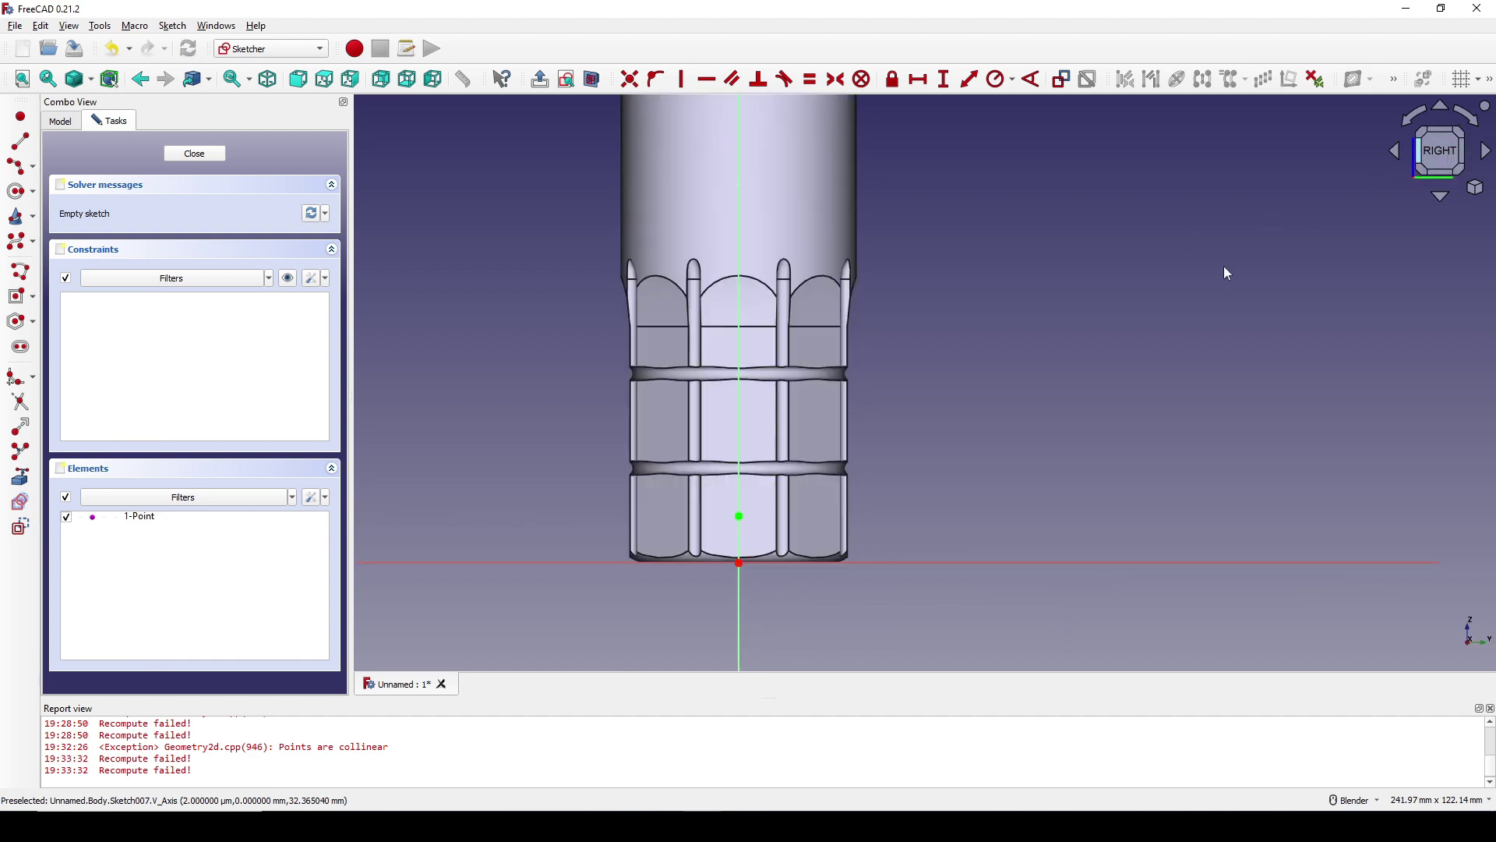
{"action": "scroll", "coordinate": [843, 402], "scroll_direction": "up", "scroll_amount": 2}
{"action": "middle_click_drag", "start_coordinate": [843, 402], "coordinate": [862, 406], "text": "shift"}
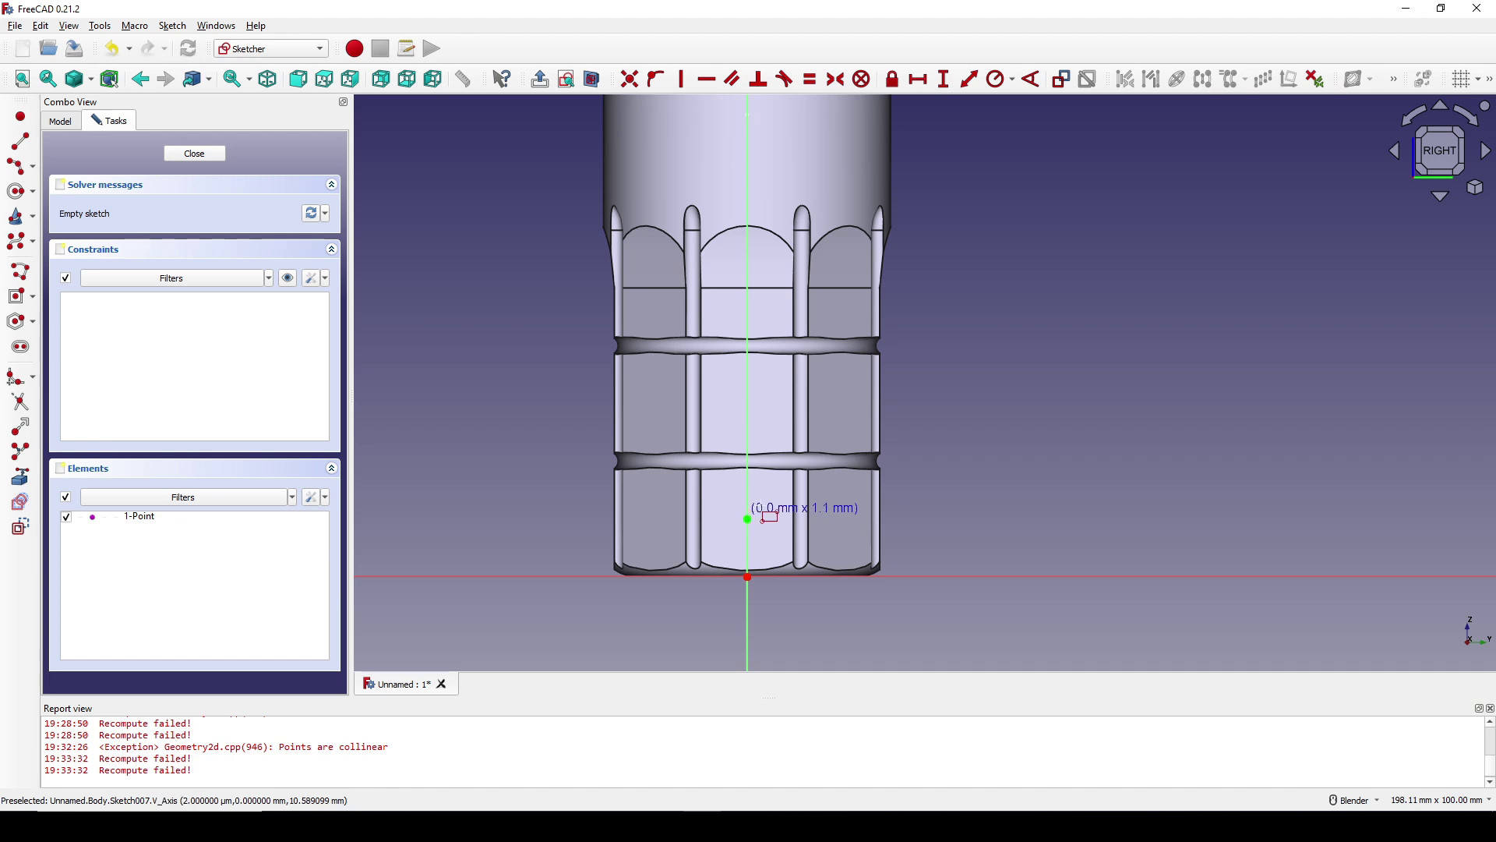
{"action": "left_click", "coordinate": [788, 480]}
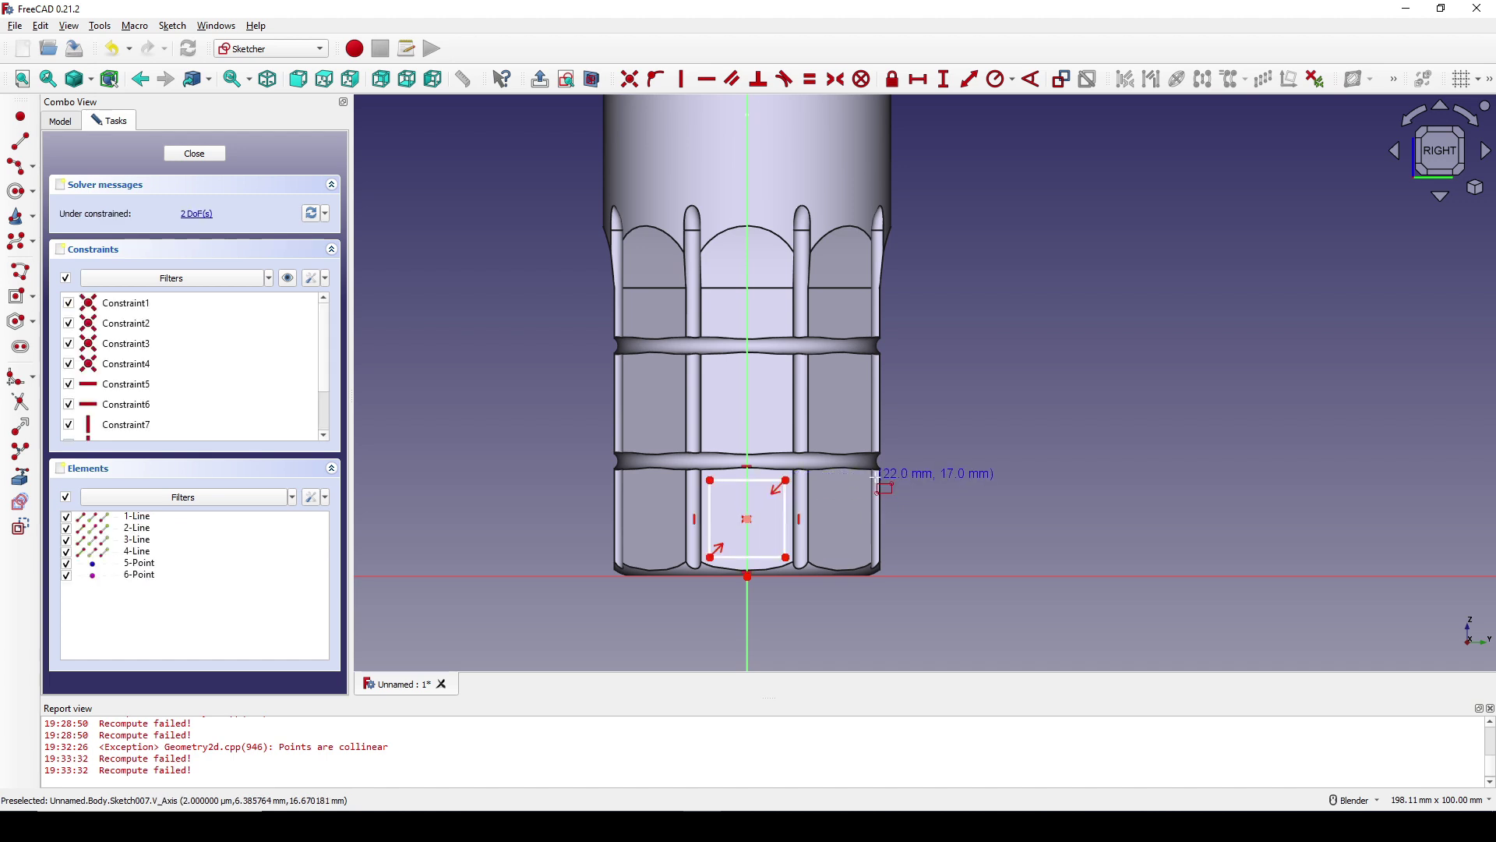
Set the handle profile rectangle's width to 8 mm.
{"action": "left_click", "coordinate": [743, 482]}
{"action": "type", "text": "l"}
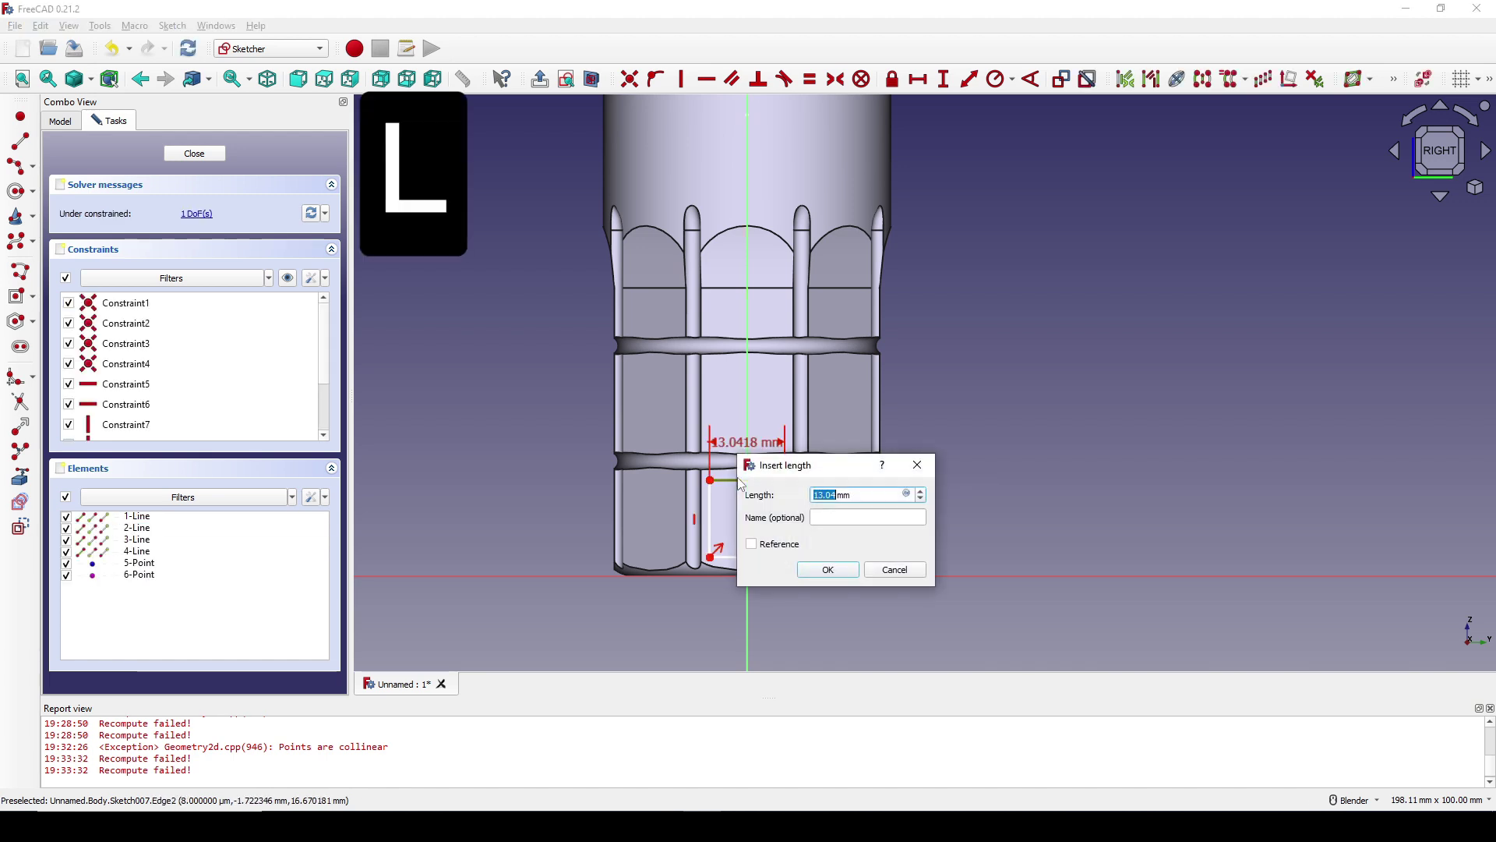
{"action": "type", "text": "8"}
{"action": "key", "text": "Return"}
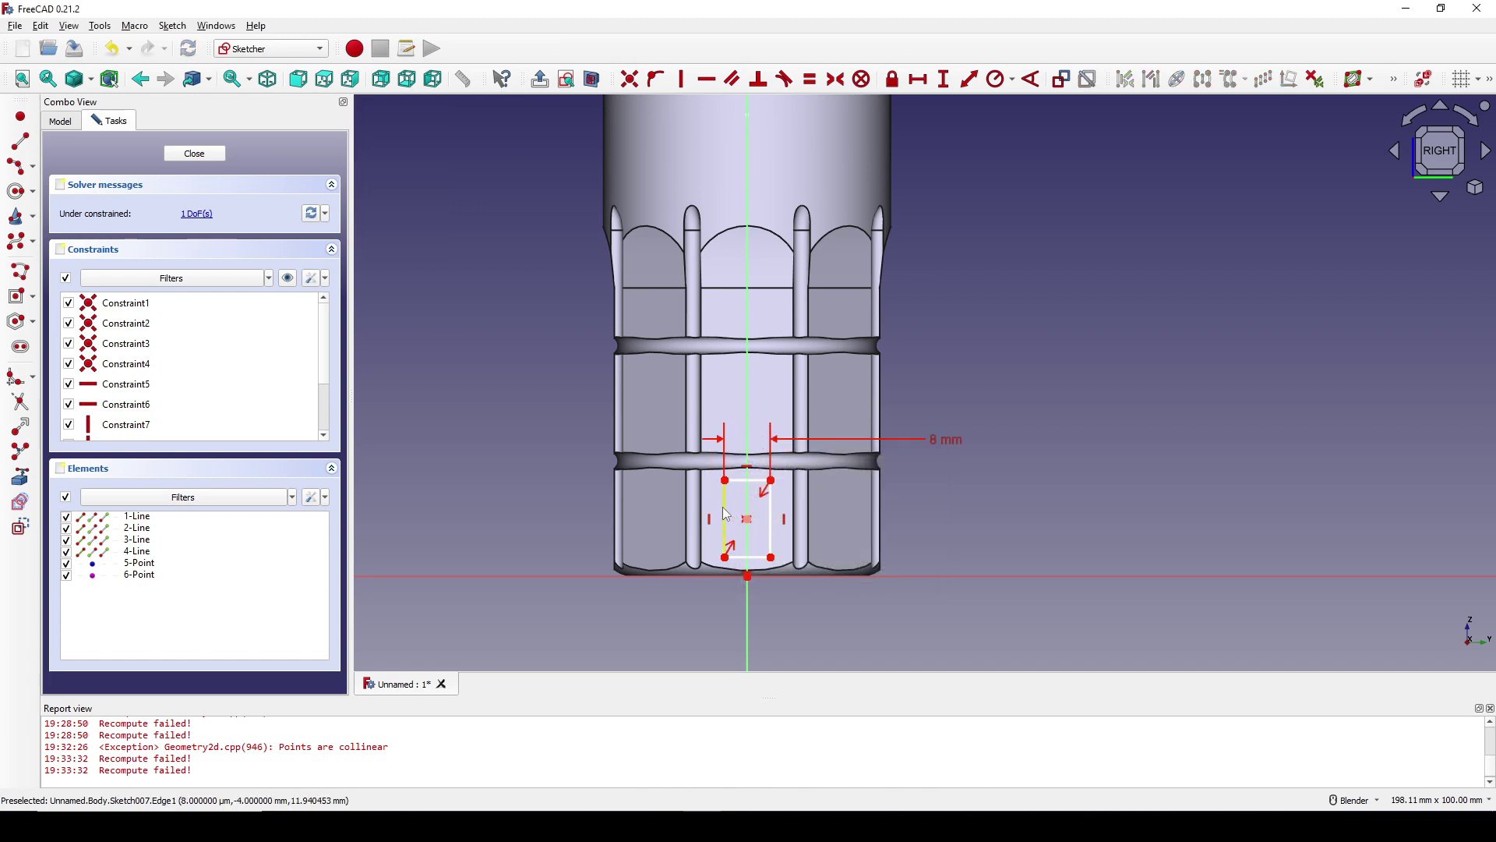
Set the handle profile rectangle's height to 6 mm, place its dimension clear of the mug and close the sketch.
{"action": "left_click", "coordinate": [727, 514]}
{"action": "type", "text": "i"}
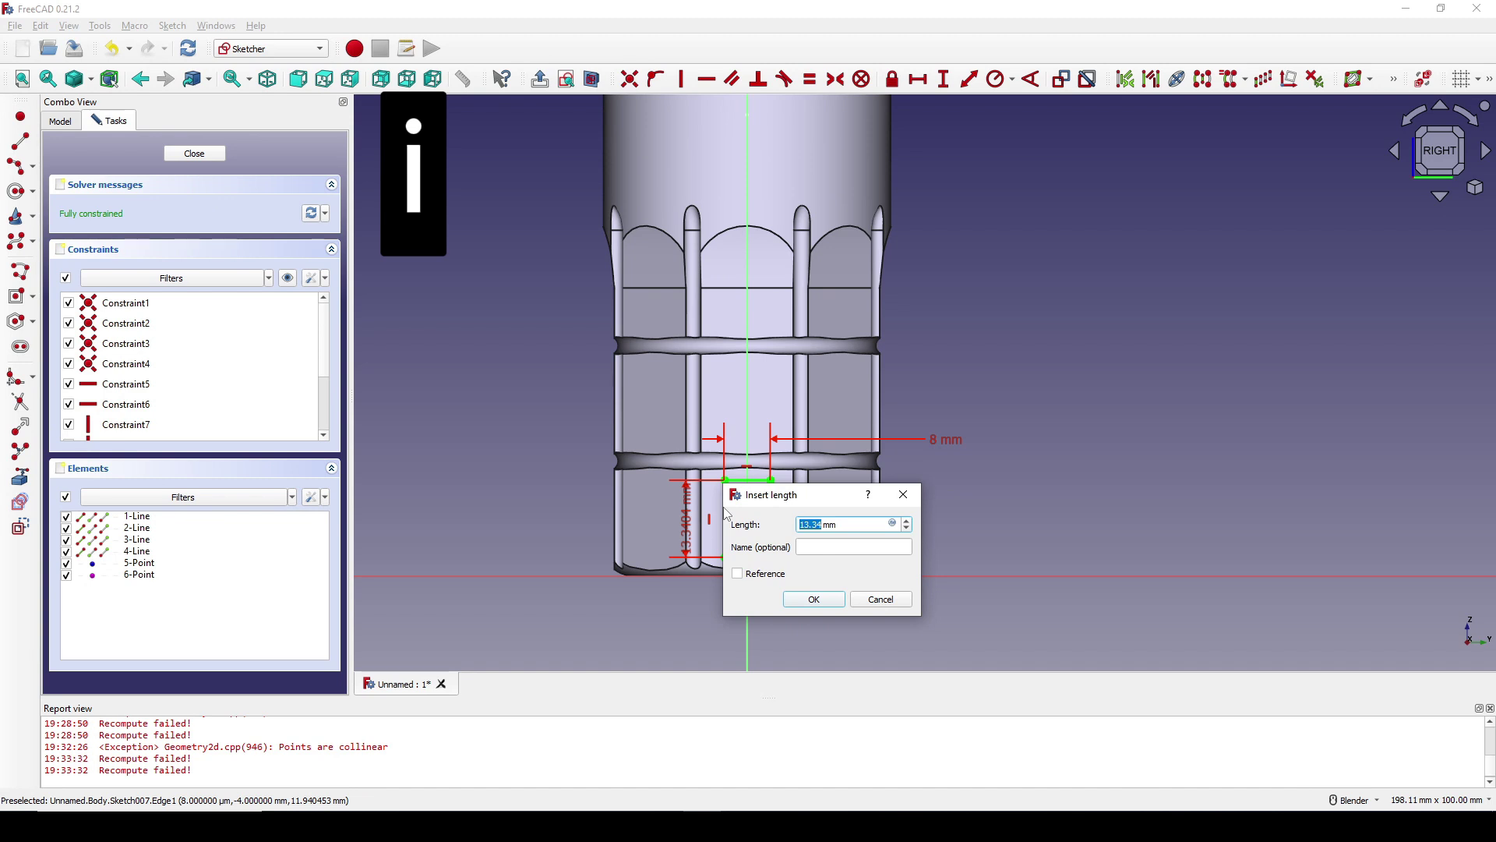
{"action": "type", "text": "8"}
{"action": "key", "text": "Return"}
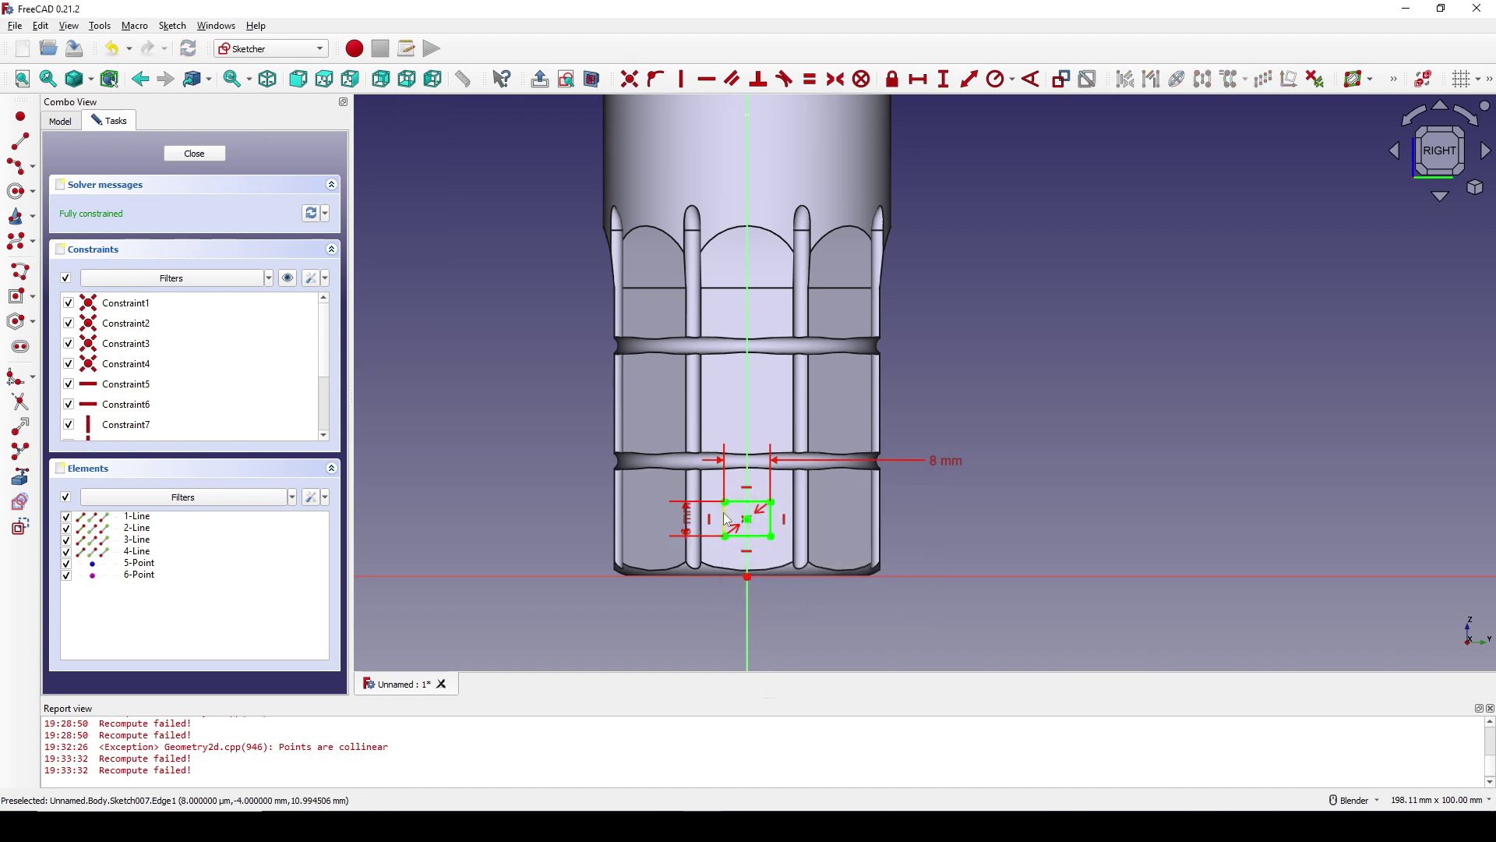
{"action": "left_click_drag", "start_coordinate": [687, 520], "coordinate": [474, 467]}
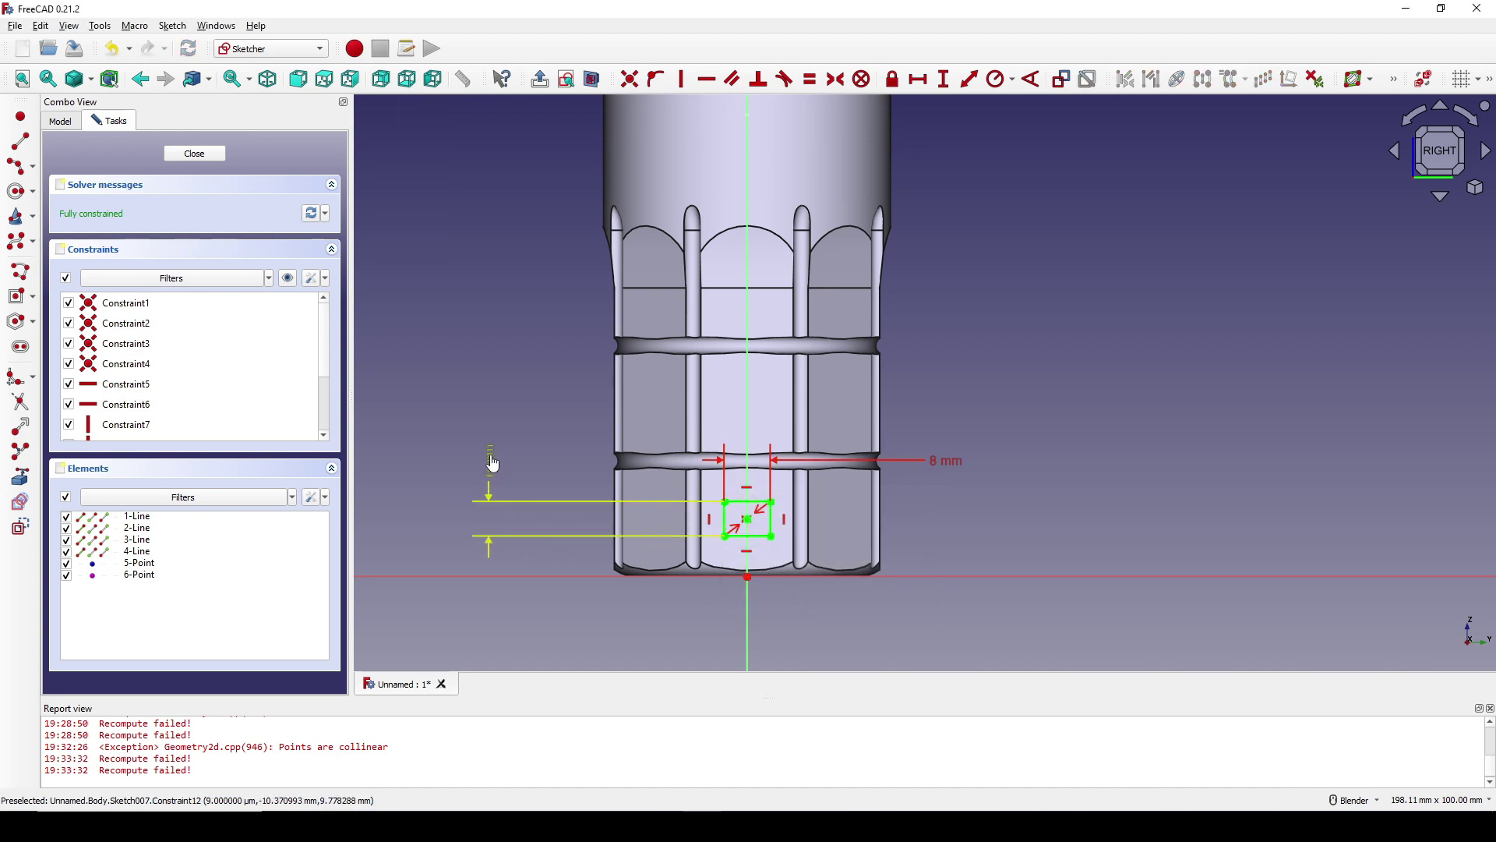
{"action": "left_click", "coordinate": [195, 154]}
Create an additive pipe that sweeps the rectangular profile along the handle path sketch.
{"action": "mouse_move", "coordinate": [633, 353]}
{"action": "middle_mouse_down"}
{"action": "mouse_move", "coordinate": [725, 358]}
{"action": "mouse_move", "coordinate": [457, 367]}
{"action": "mouse_move", "coordinate": [538, 461]}
{"action": "mouse_move", "coordinate": [888, 398]}
{"action": "mouse_move", "coordinate": [949, 422]}
{"action": "mouse_move", "coordinate": [826, 413]}
{"action": "middle_mouse_up"}
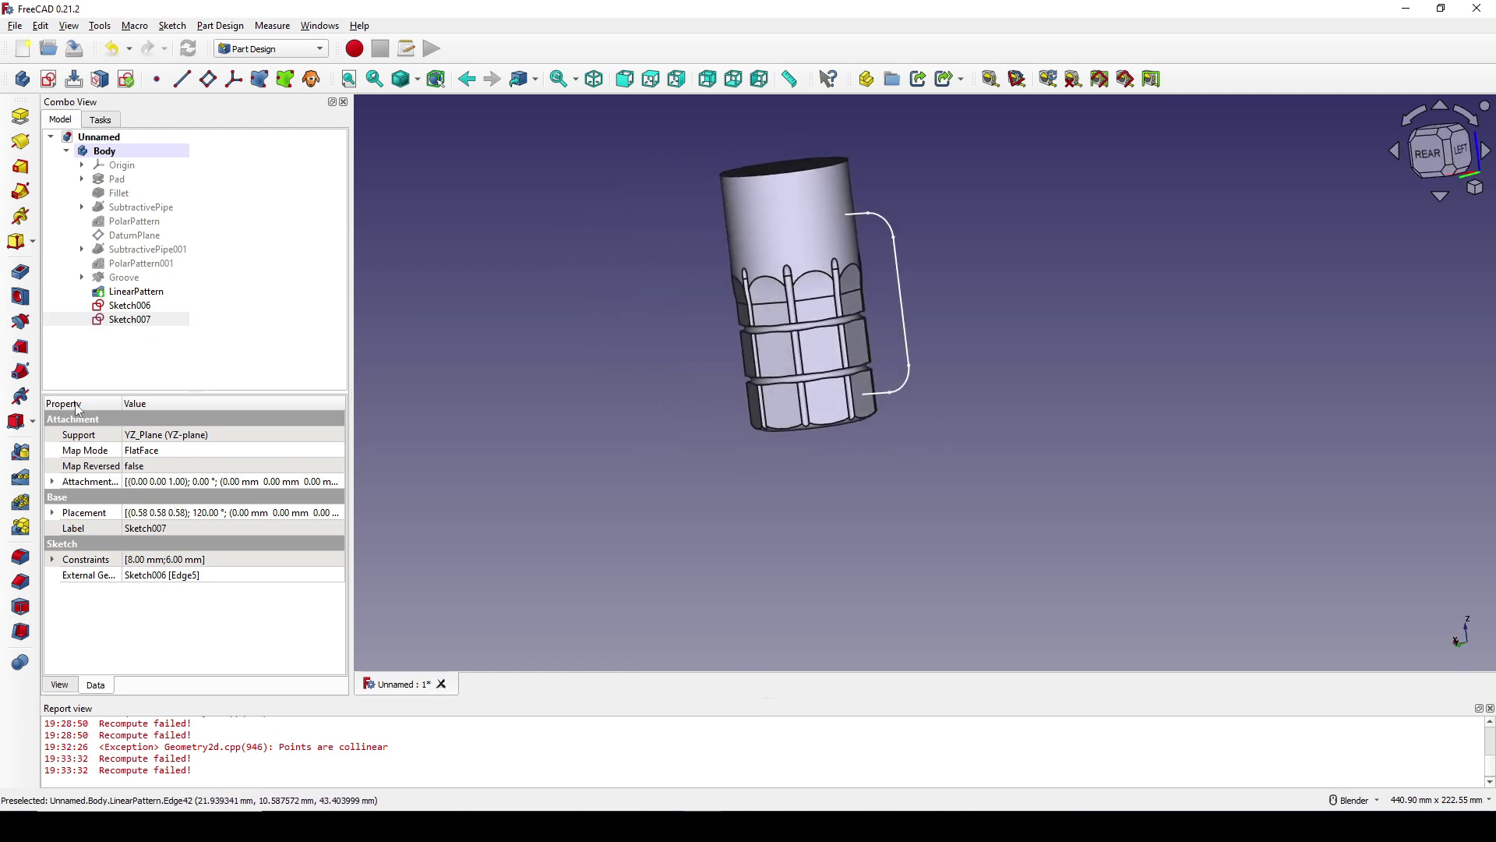
{"action": "left_click", "coordinate": [138, 320]}
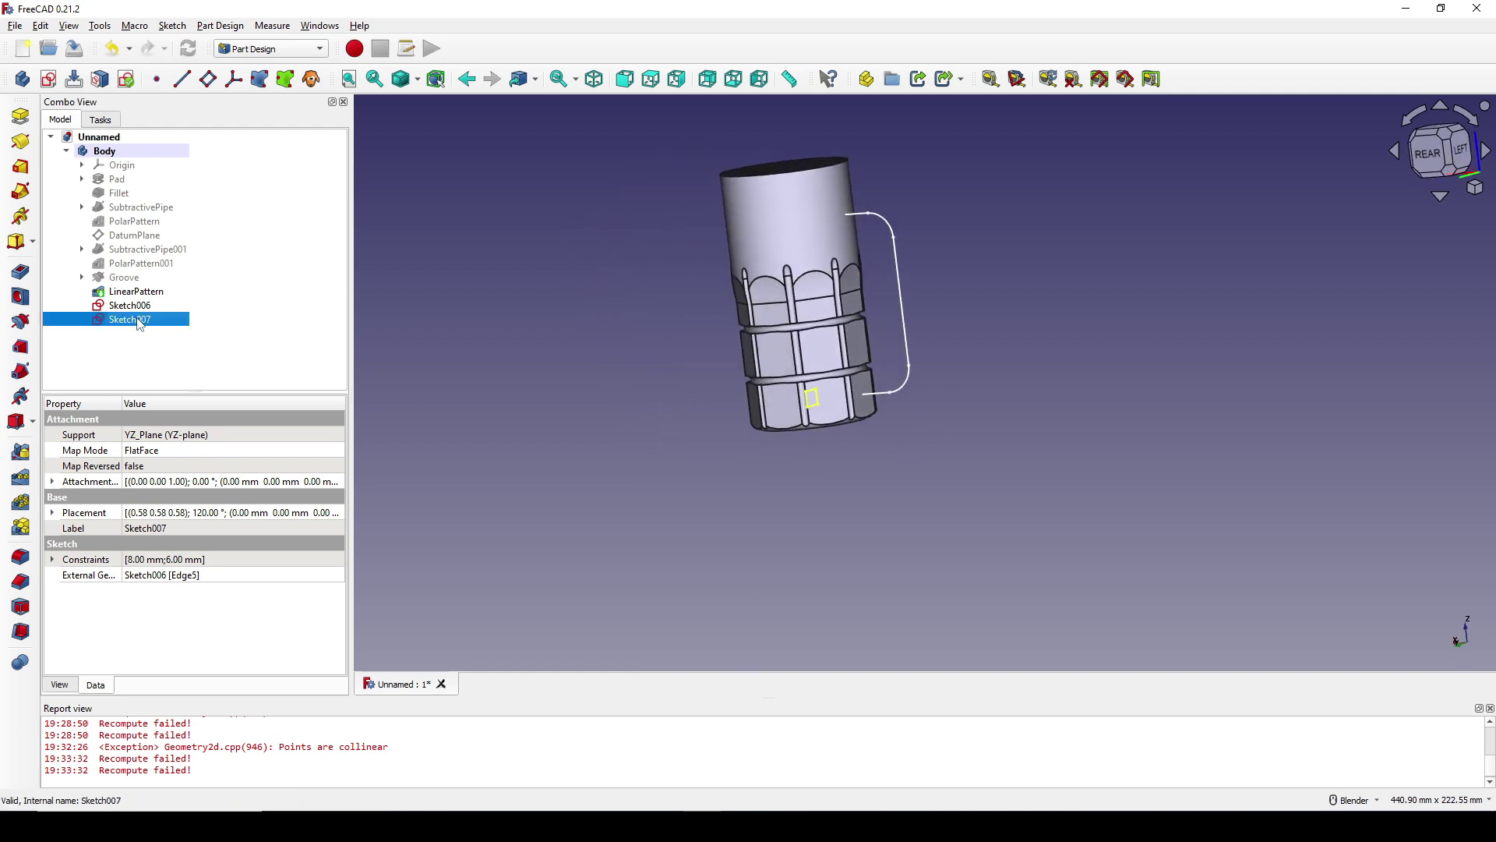
{"action": "left_click", "coordinate": [19, 193]}
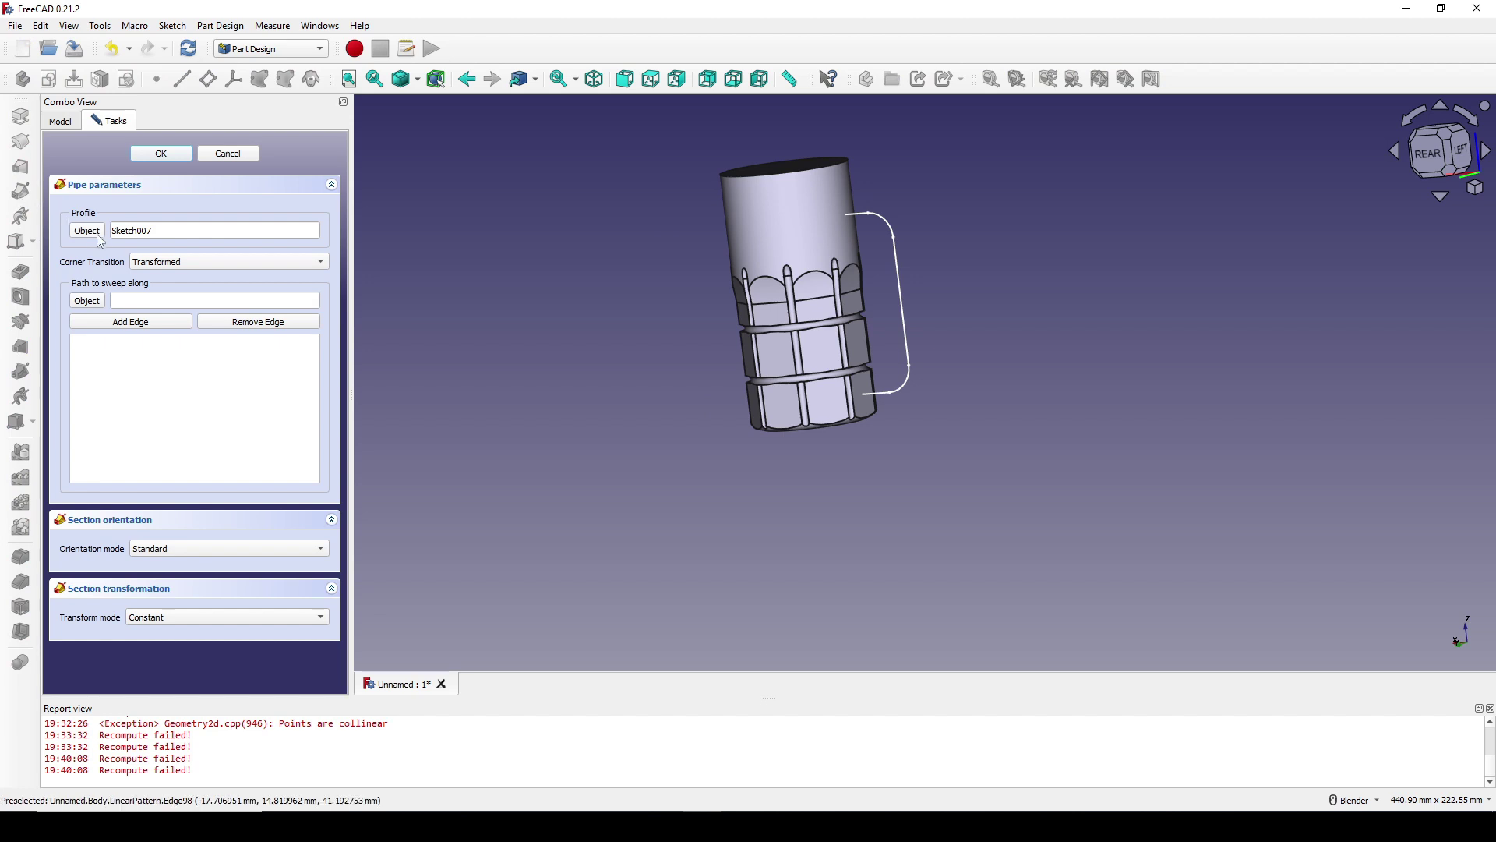
{"action": "left_click", "coordinate": [88, 304]}
{"action": "left_click", "coordinate": [905, 309]}
{"action": "middle_click_drag", "start_coordinate": [851, 419], "coordinate": [853, 372]}
{"action": "left_click", "coordinate": [167, 159]}
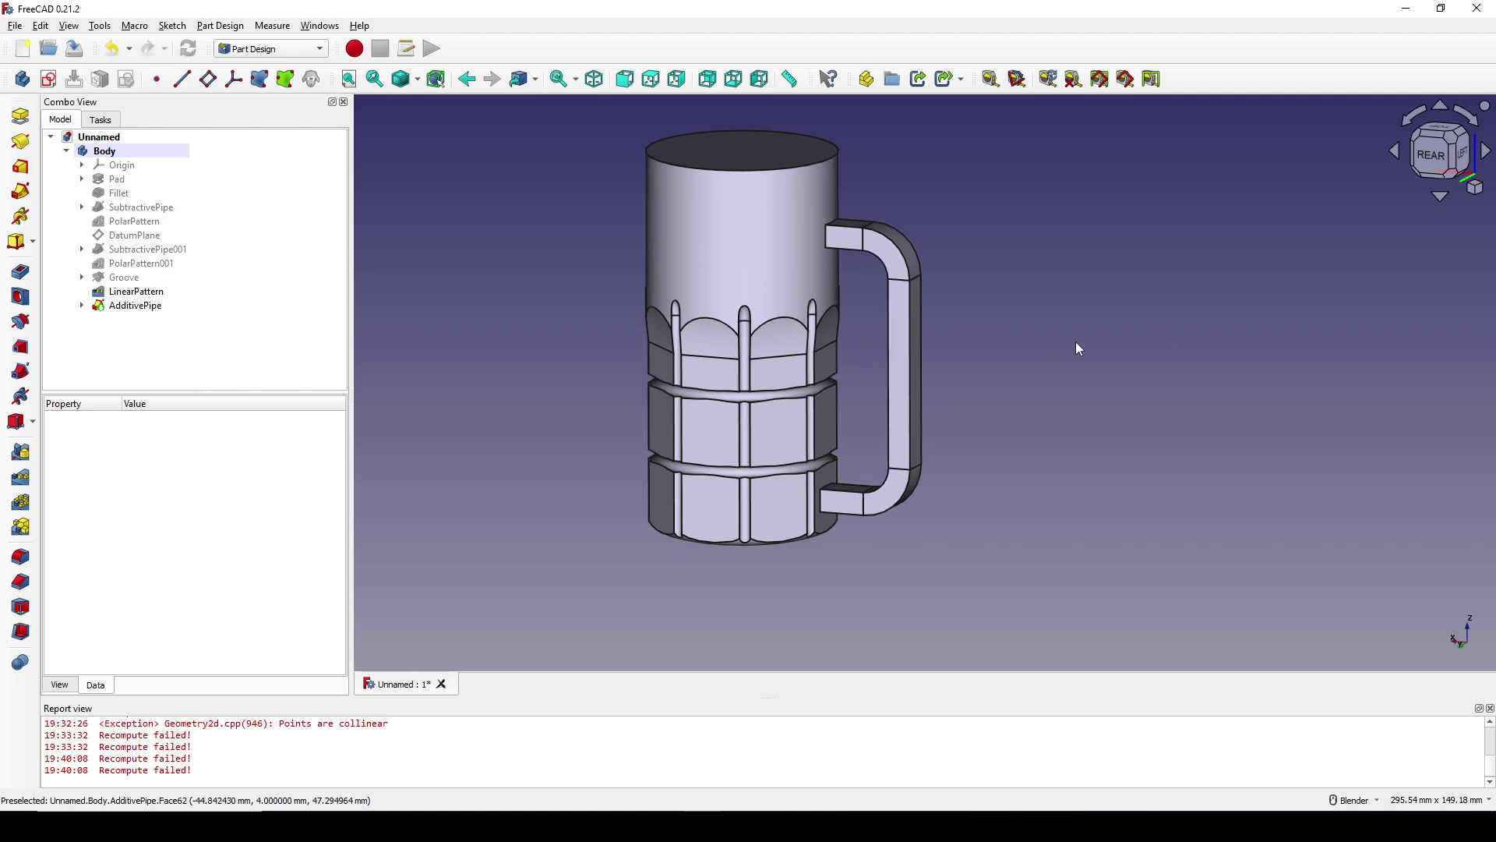
Hide the LinearPattern feature in the body.
{"action": "left_click", "coordinate": [91, 294]}
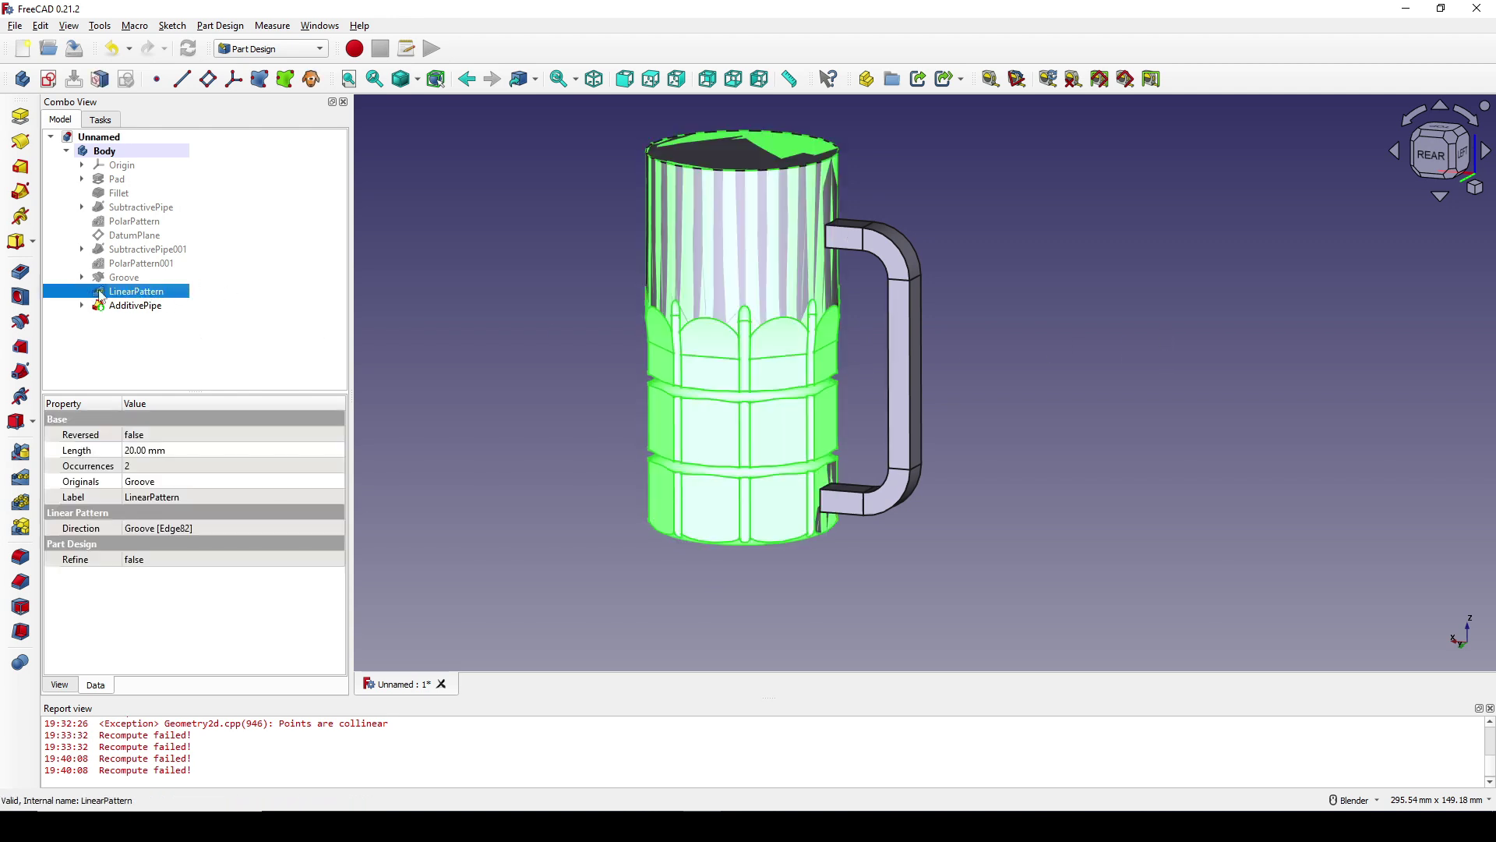
{"action": "left_click", "coordinate": [1104, 461]}
{"action": "middle_click_drag", "start_coordinate": [1104, 461], "coordinate": [1104, 461]}
Fillet the four long edges of the handle's straight vertical section with a 2 mm radius.
{"action": "scroll", "coordinate": [1104, 461], "scroll_direction": "up", "scroll_amount": 3}
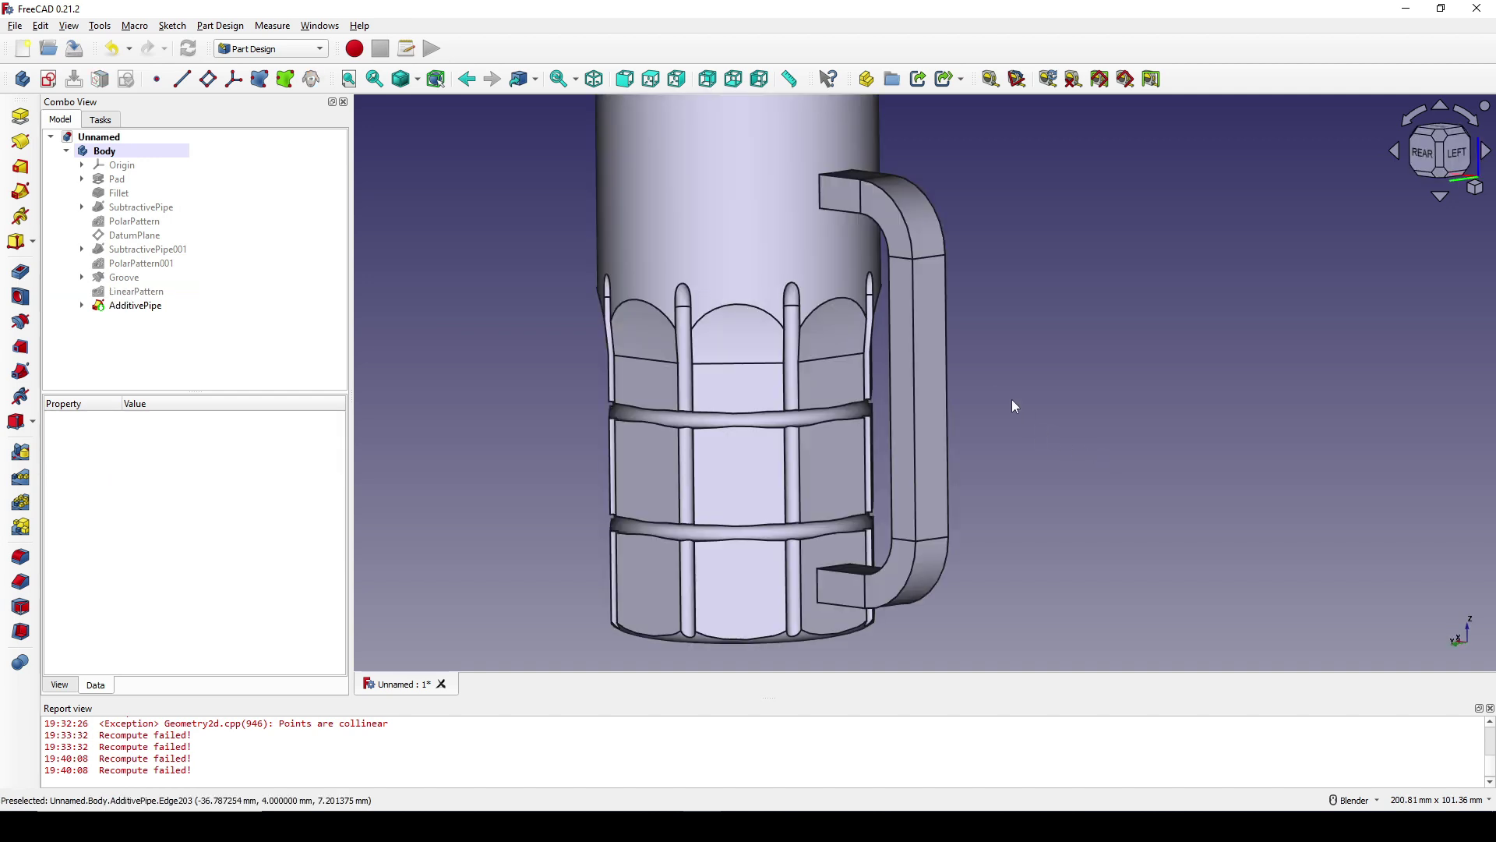
{"action": "left_click", "coordinate": [917, 404]}
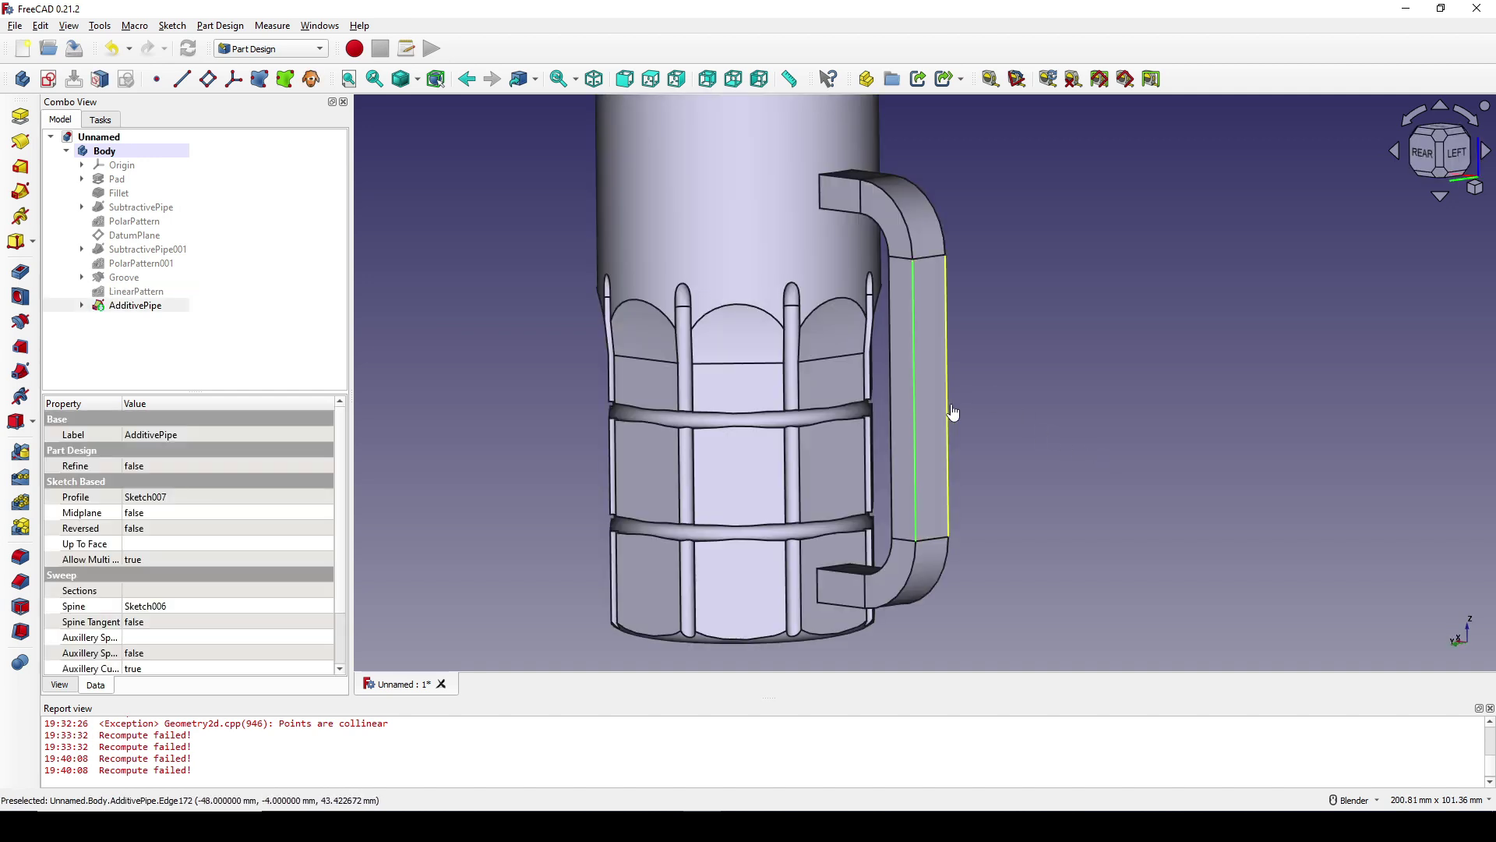
{"action": "middle_click_drag", "start_coordinate": [951, 404], "coordinate": [1106, 399]}
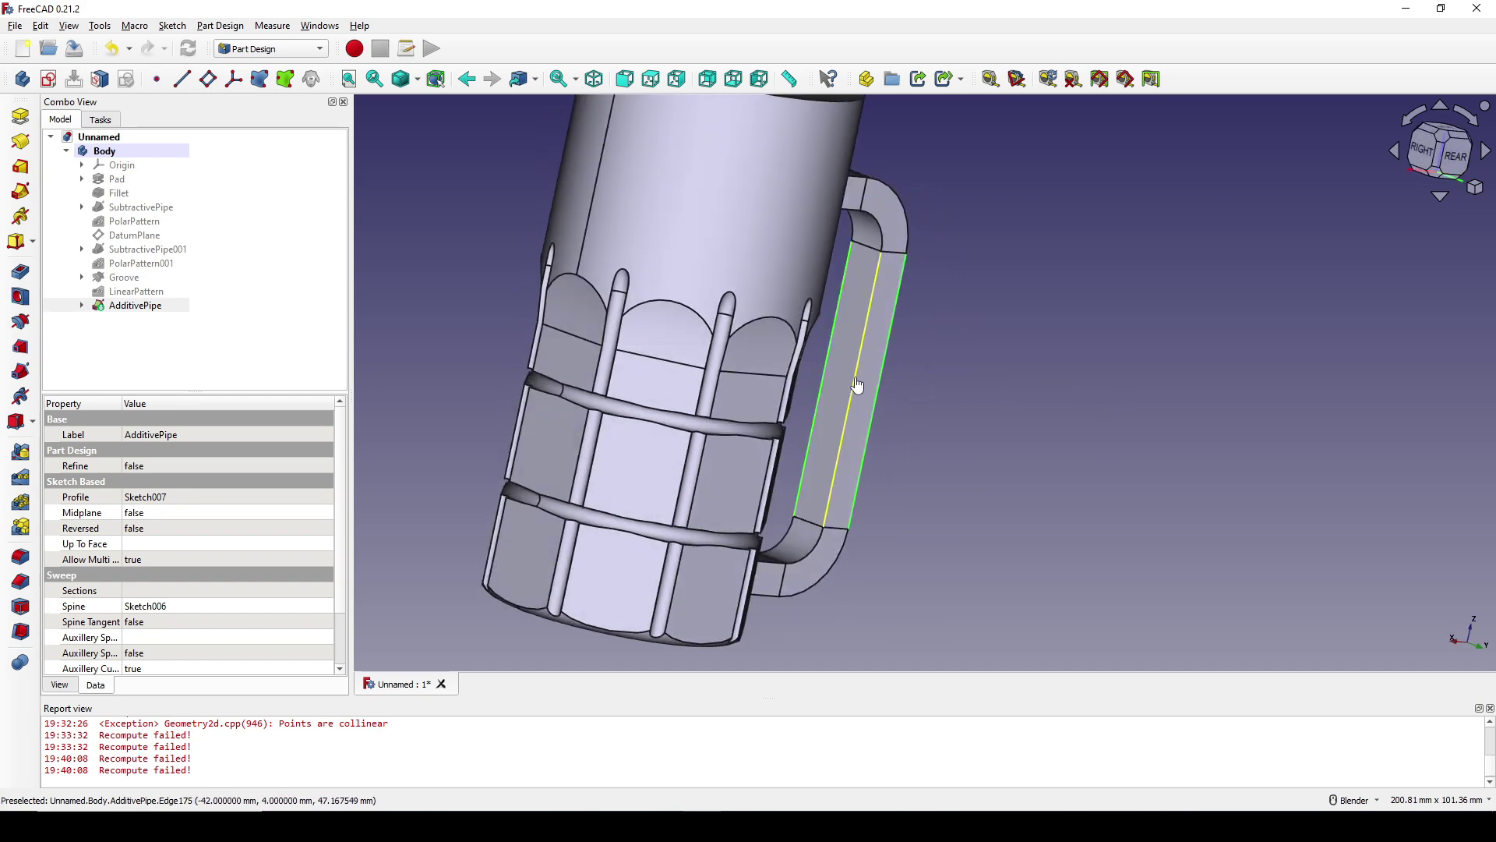
{"action": "middle_click_drag", "start_coordinate": [858, 391], "coordinate": [1108, 373]}
{"action": "left_click", "coordinate": [23, 554]}
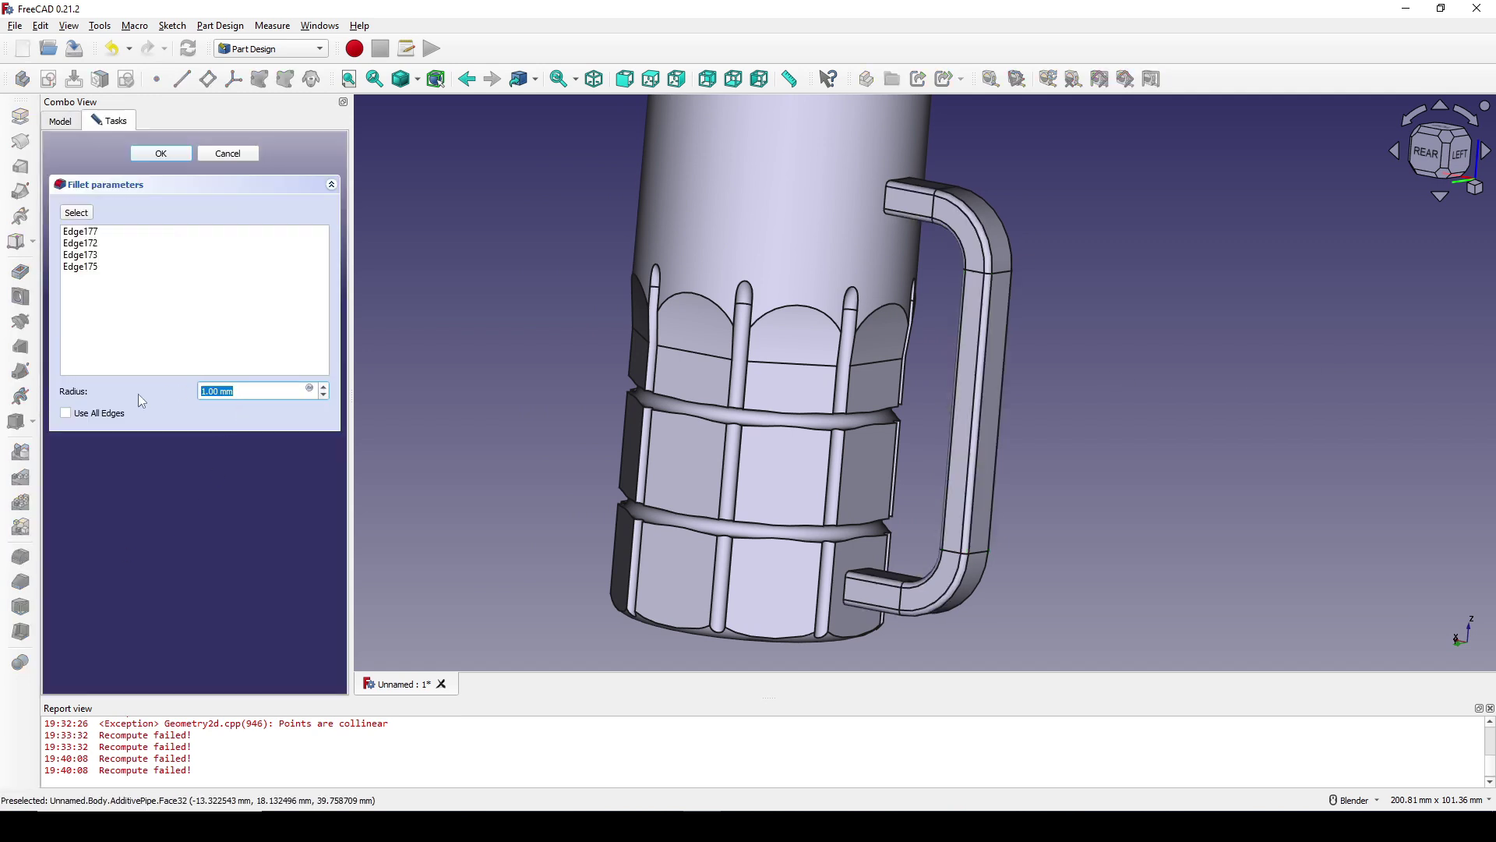
{"action": "type", "text": "2"}
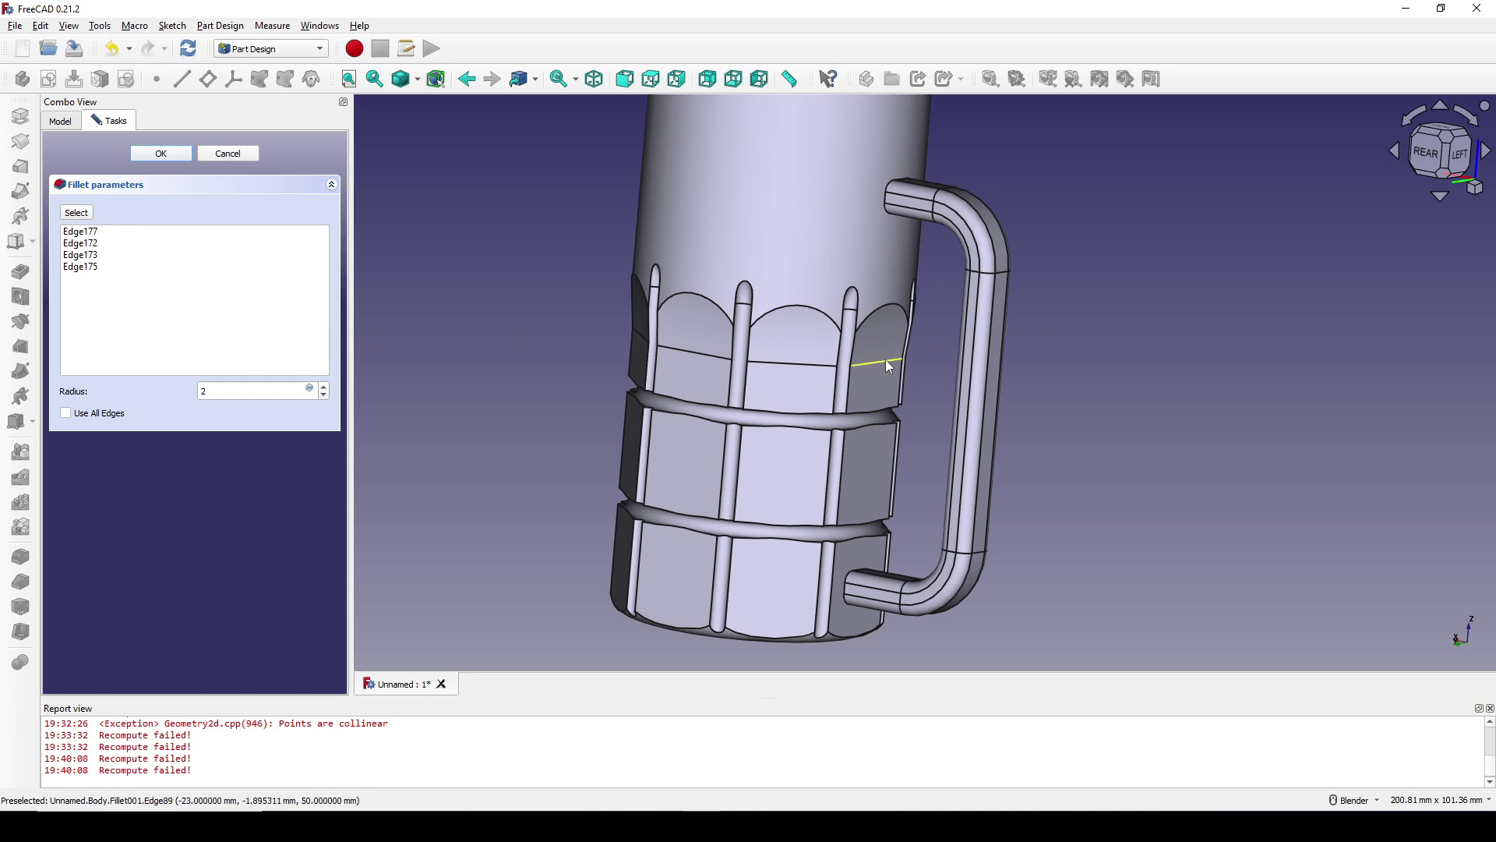
{"action": "middle_click_drag", "start_coordinate": [885, 358], "coordinate": [762, 333]}
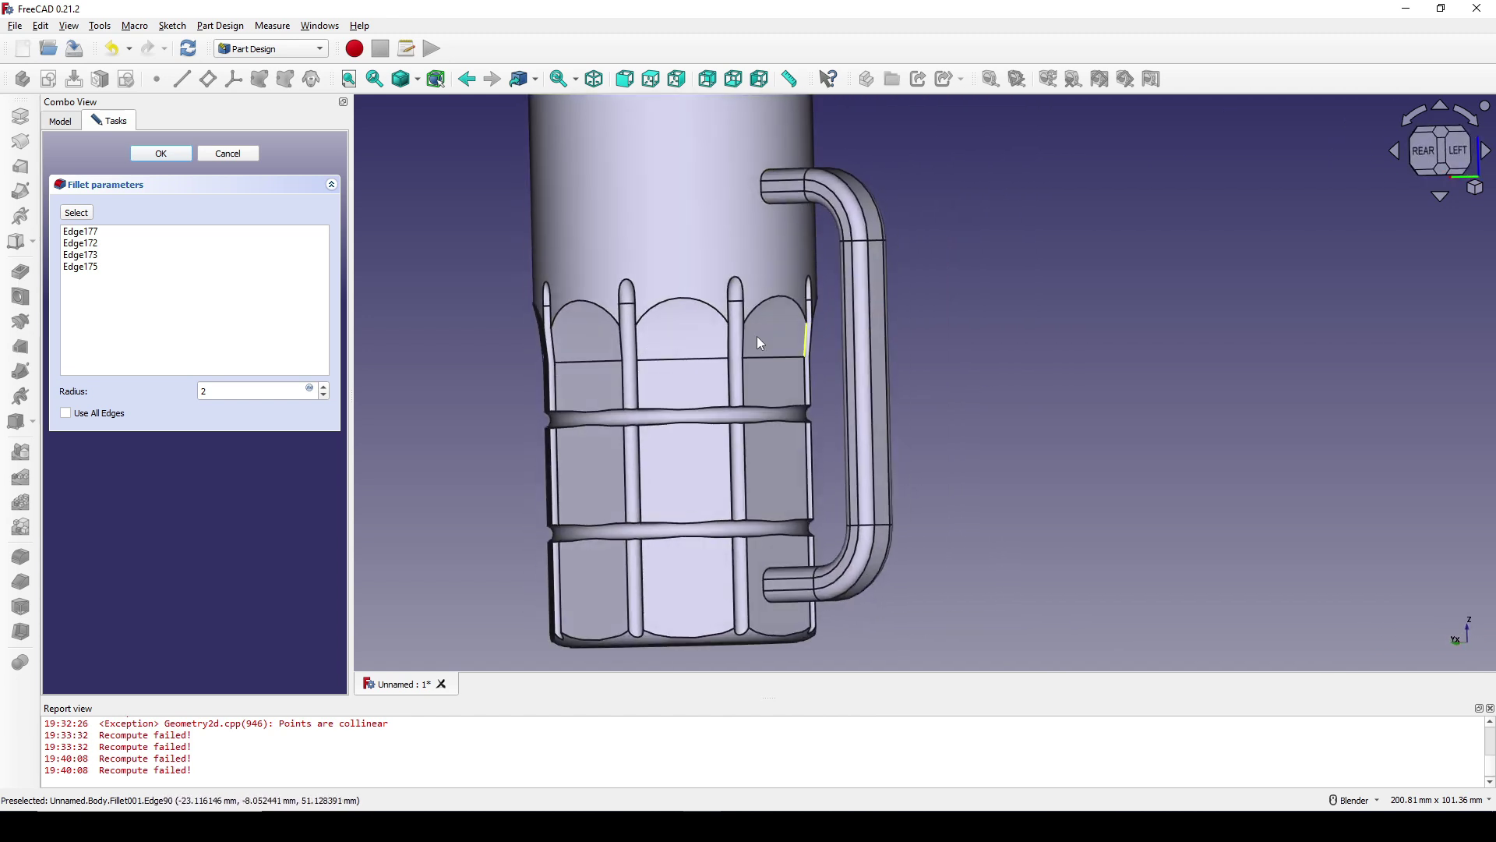
Add the four edges where the handle's upper end meets the mug body to the fillet selection.
{"action": "left_click", "coordinate": [78, 213]}
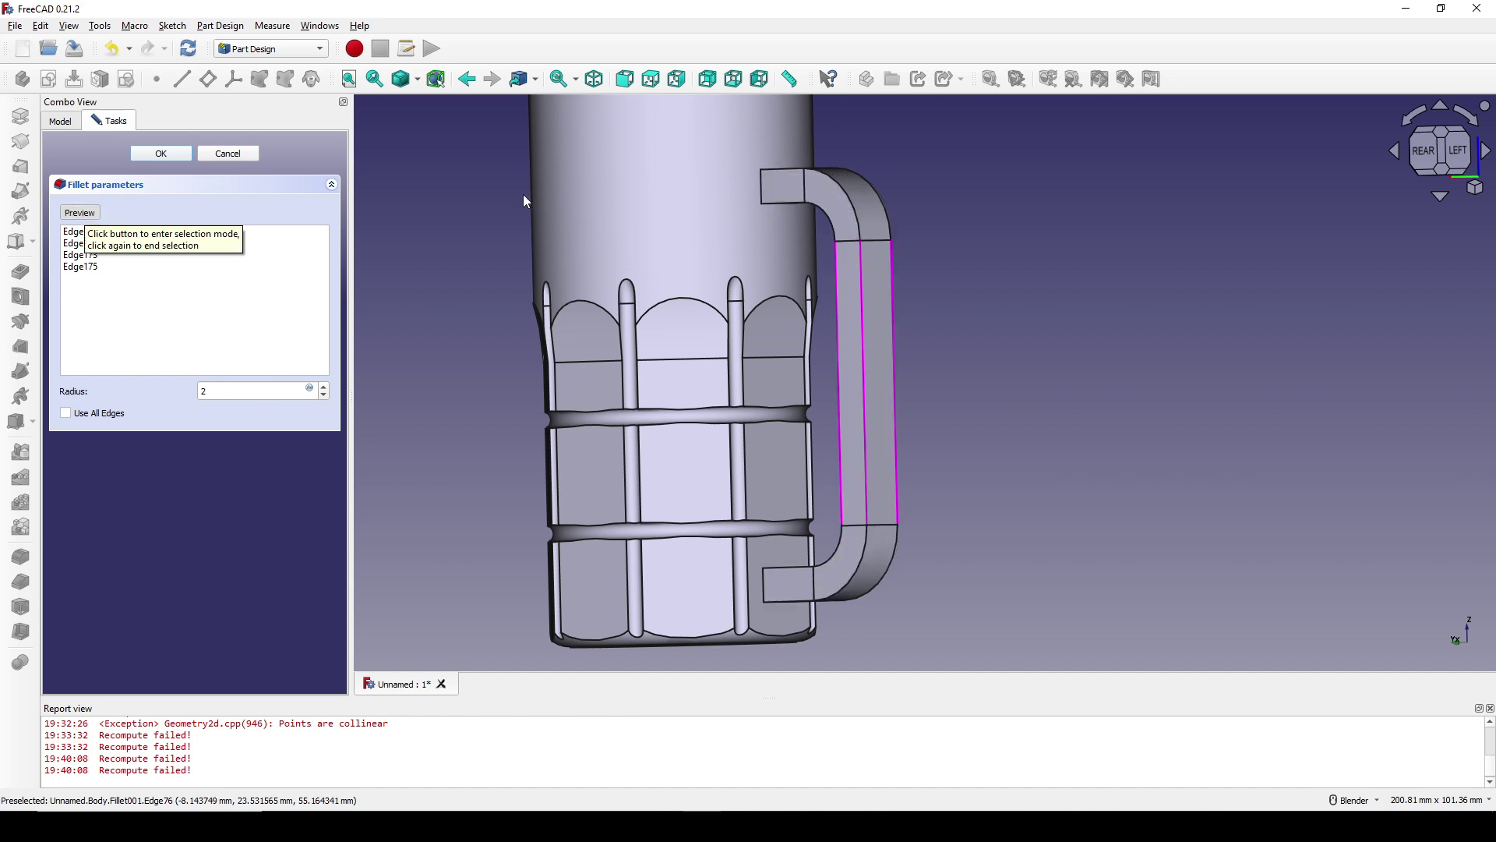
{"action": "scroll", "coordinate": [764, 167], "scroll_direction": "up", "scroll_amount": 5}
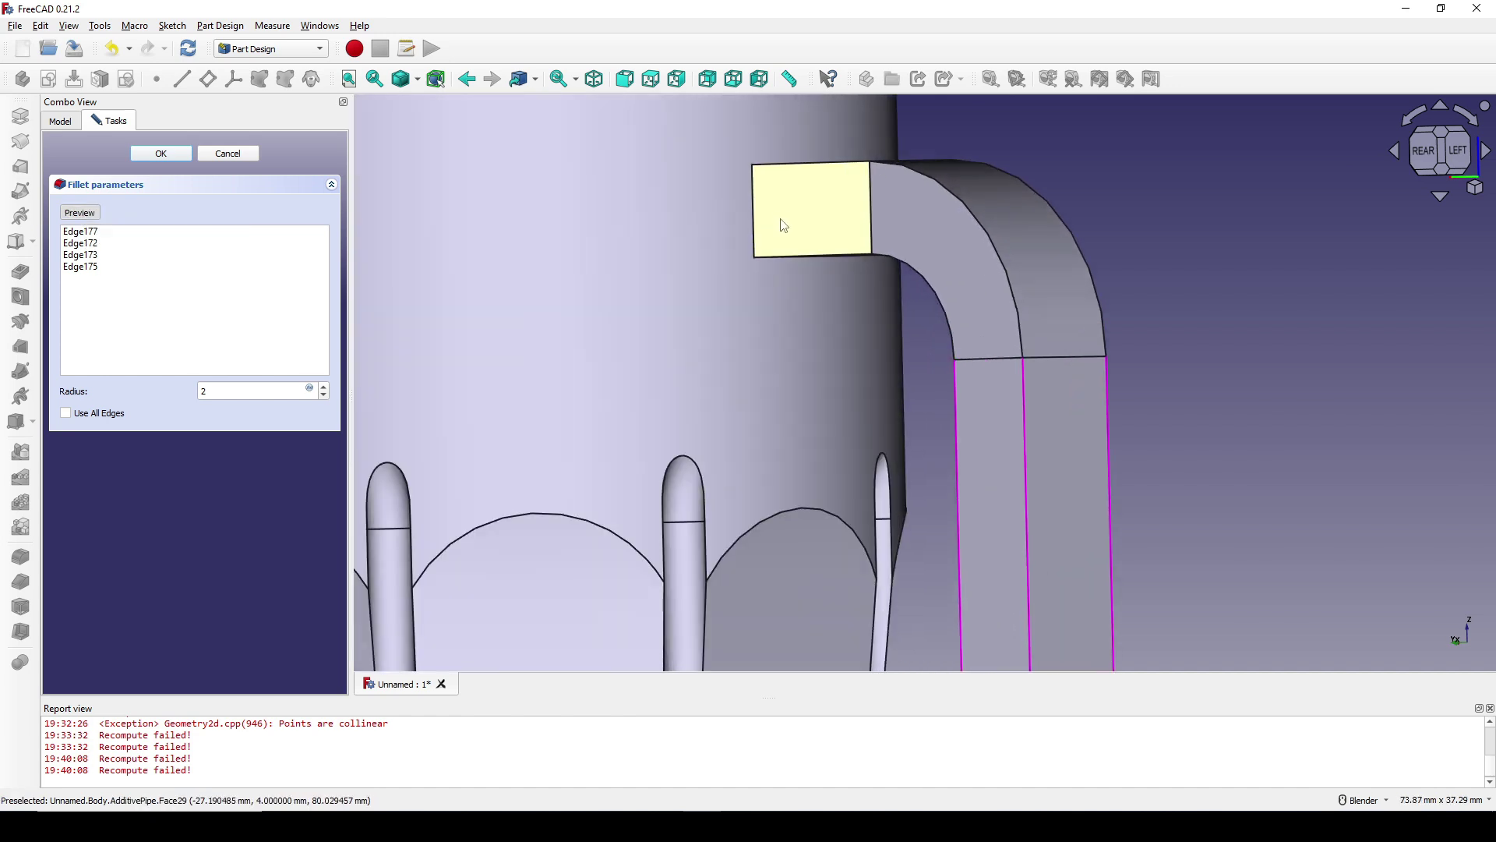
{"action": "middle_click_drag", "start_coordinate": [784, 225], "coordinate": [1045, 276]}
{"action": "left_click", "coordinate": [800, 262]}
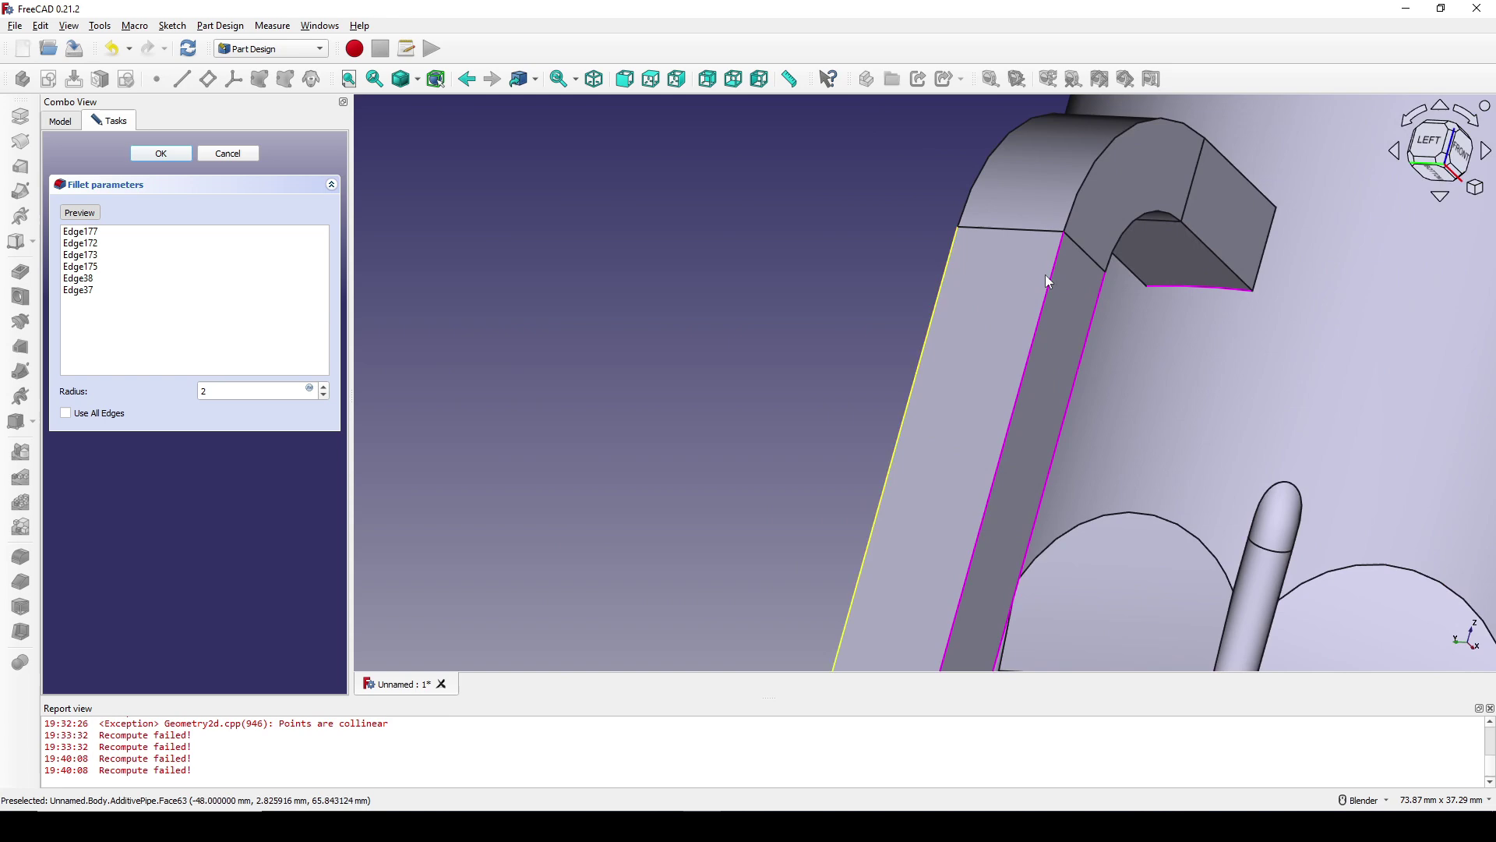
{"action": "left_click", "coordinate": [1233, 241]}
{"action": "middle_click_drag", "start_coordinate": [1233, 242], "coordinate": [1177, 298]}
{"action": "scroll", "coordinate": [1177, 298], "scroll_direction": "up", "scroll_amount": 5}
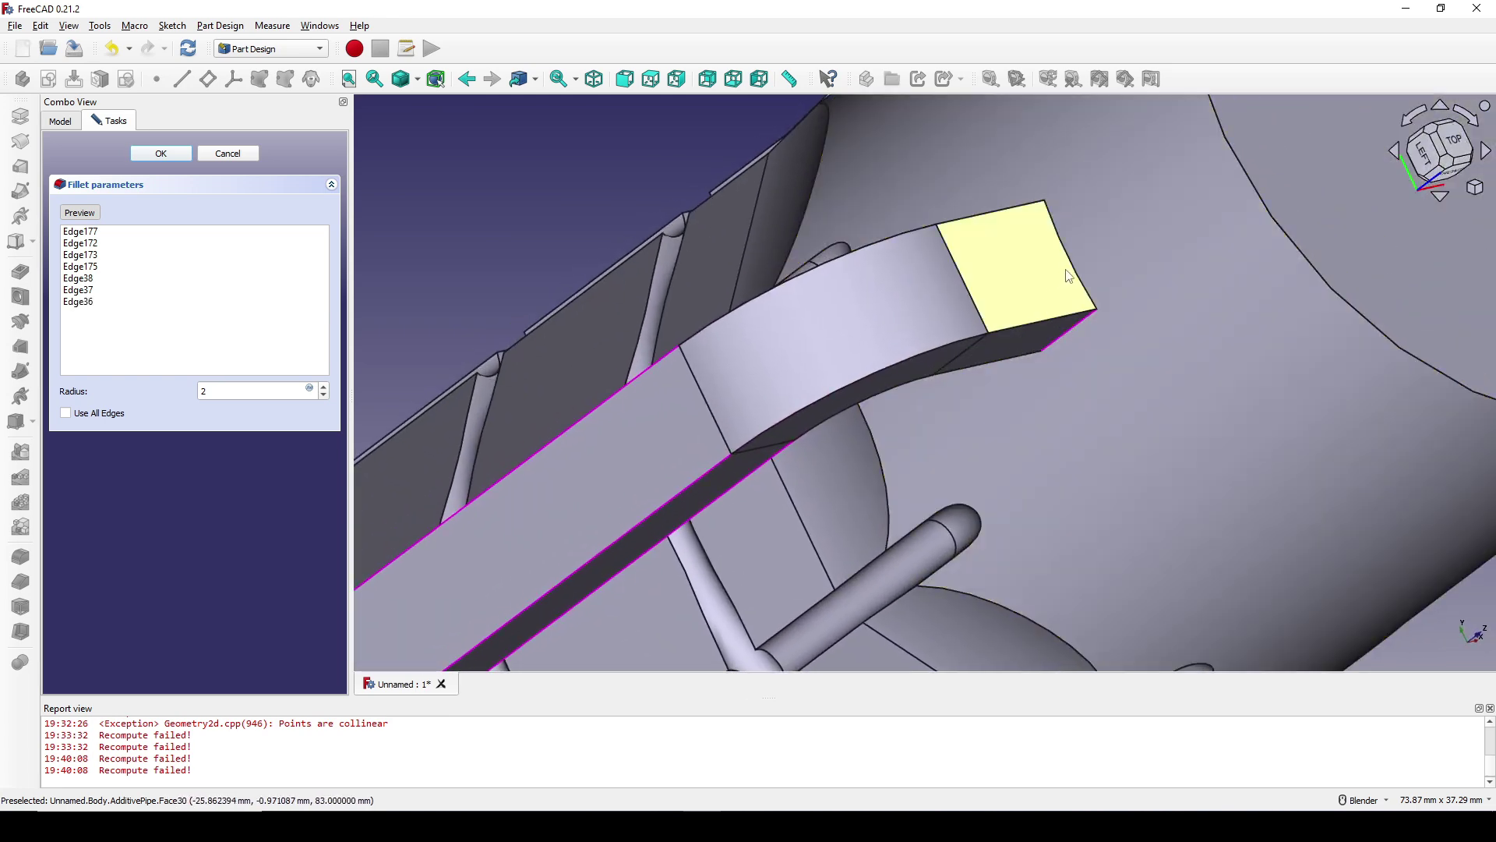
Add the four edges where the handle's lower end meets the mug body and apply the 2 mm fillet.
{"action": "scroll", "coordinate": [1081, 455], "scroll_direction": "down", "scroll_amount": 5}
{"action": "middle_click_drag", "start_coordinate": [1082, 455], "coordinate": [967, 485]}
{"action": "scroll", "coordinate": [958, 390], "scroll_direction": "up", "scroll_amount": 3}
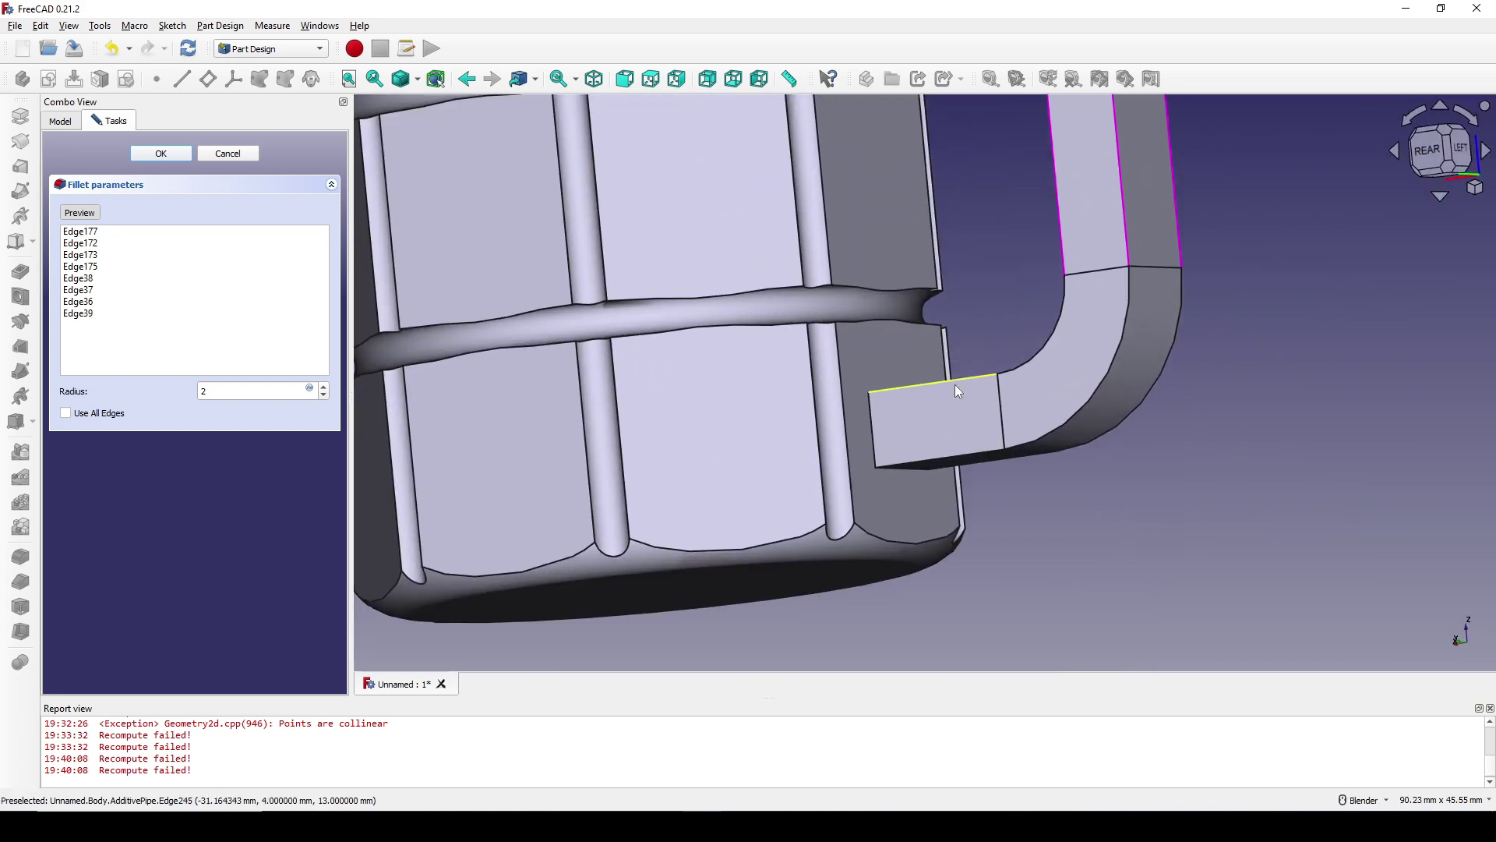
{"action": "left_click", "coordinate": [872, 428]}
{"action": "middle_click_drag", "start_coordinate": [978, 421], "coordinate": [955, 407]}
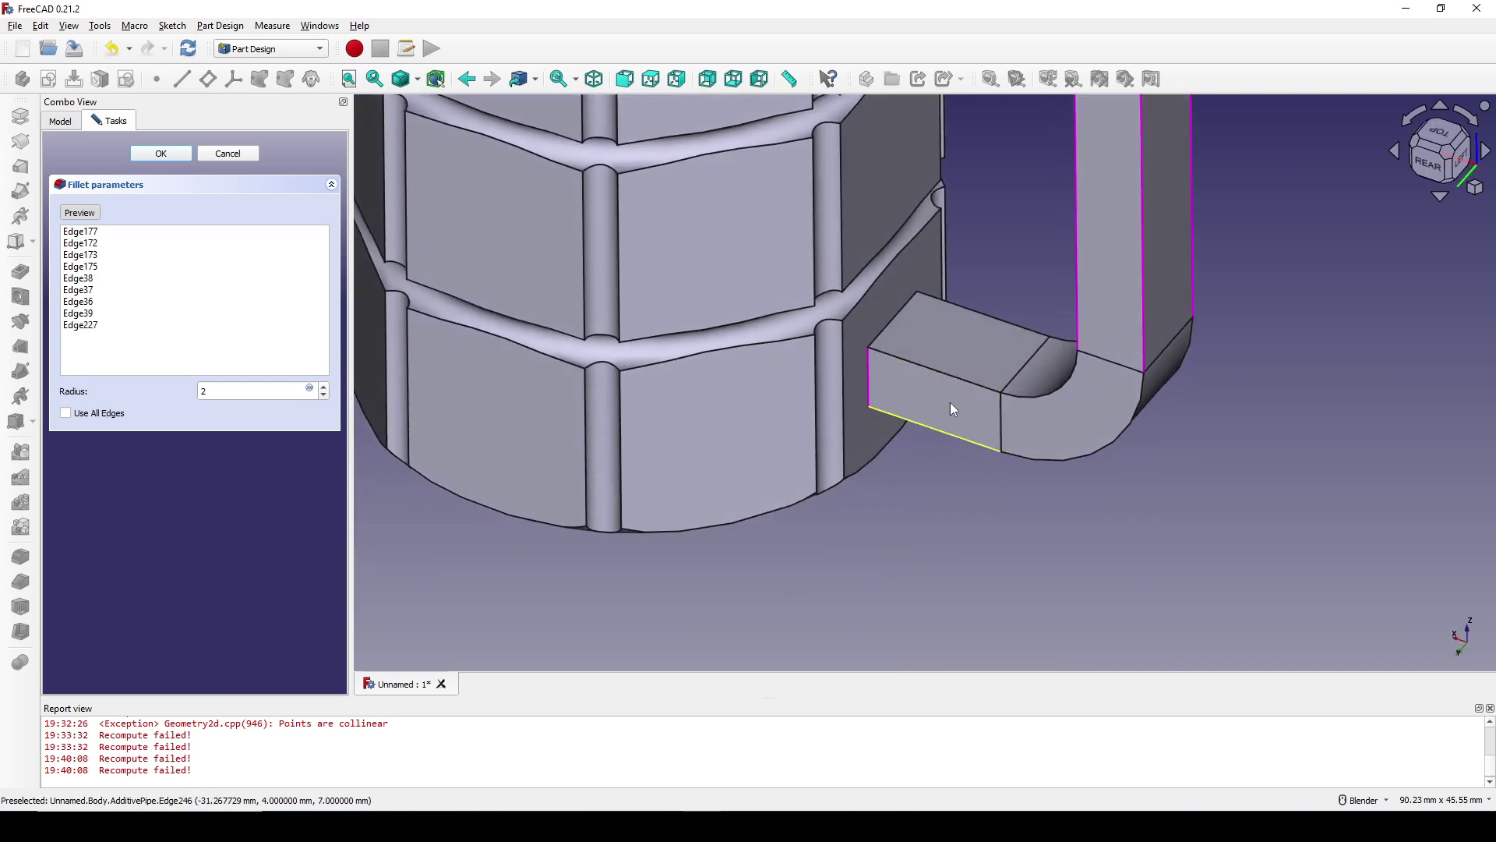
{"action": "left_click", "coordinate": [895, 334]}
{"action": "middle_click_drag", "start_coordinate": [895, 335], "coordinate": [779, 437]}
{"action": "left_click", "coordinate": [878, 375]}
{"action": "left_click", "coordinate": [894, 342]}
{"action": "left_click", "coordinate": [80, 213]}
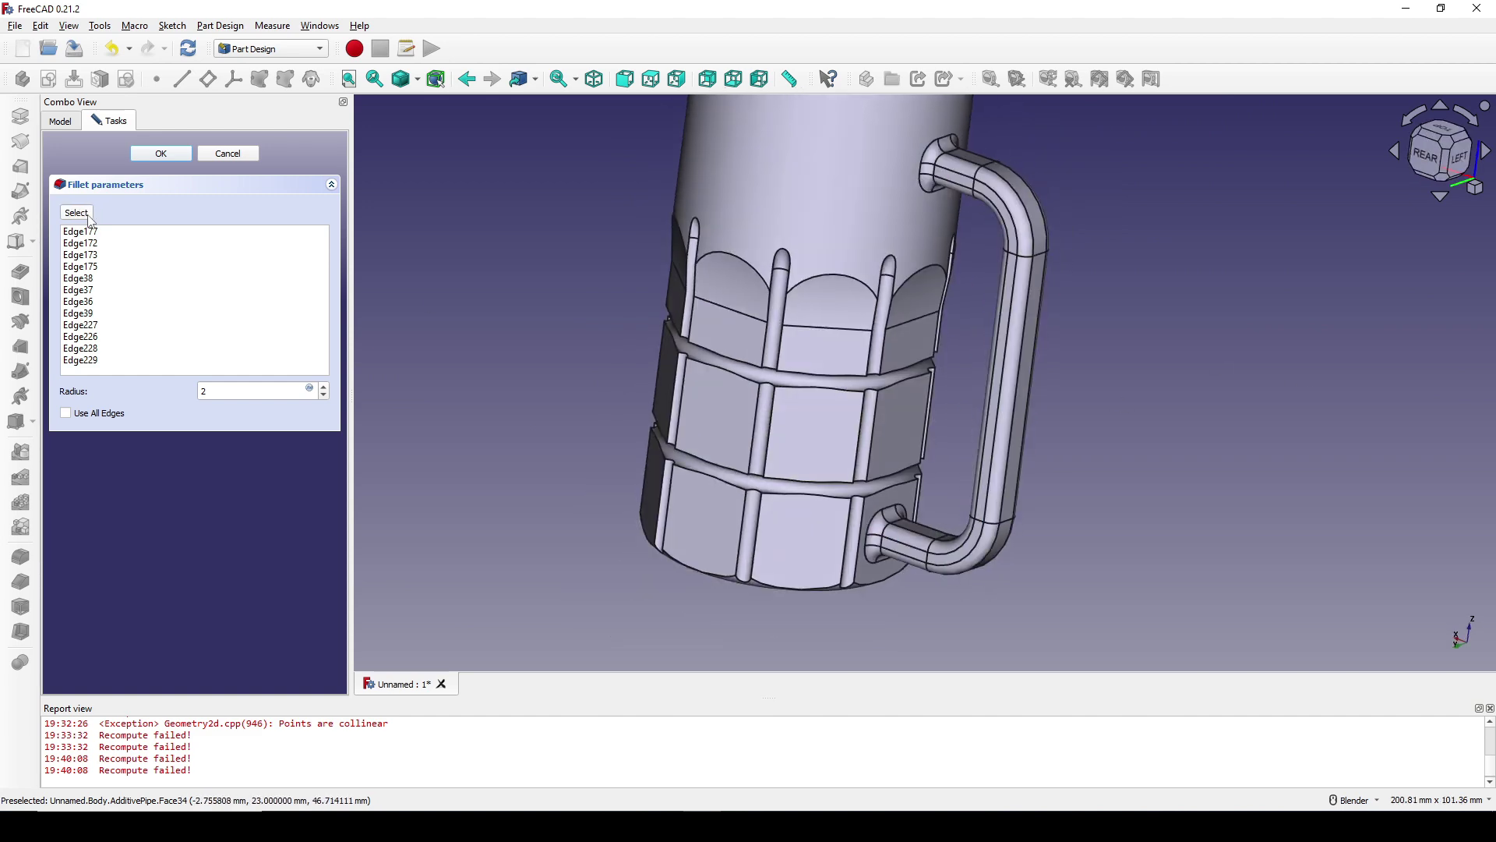
{"action": "middle_click_drag", "start_coordinate": [667, 387], "coordinate": [616, 390]}
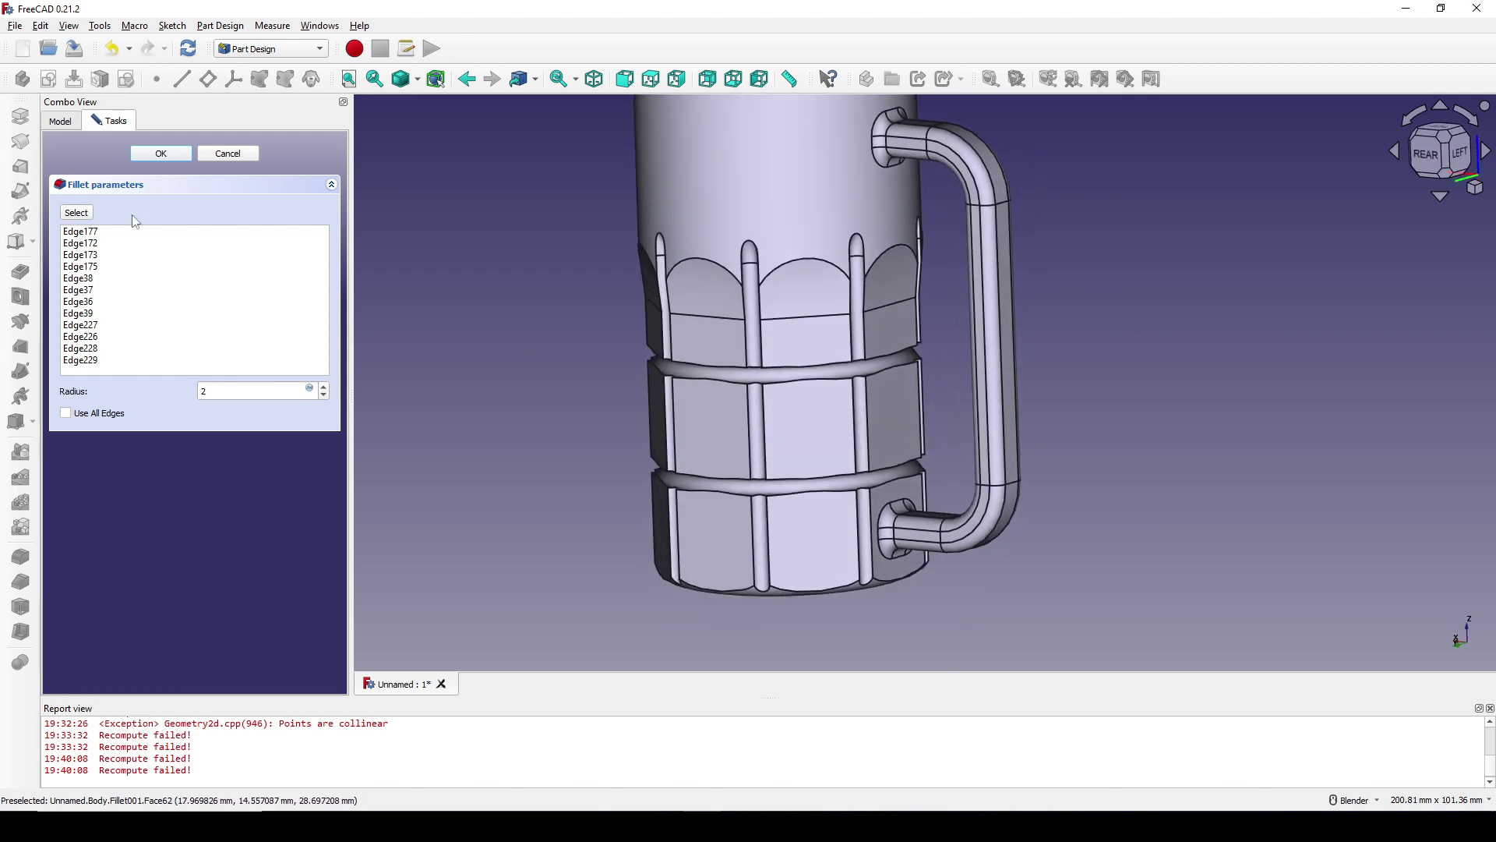
{"action": "left_click", "coordinate": [161, 153]}
Create a new sketch on the XZ-plane for the mug's interior cavity.
{"action": "scroll", "coordinate": [592, 242], "scroll_direction": "down", "scroll_amount": 3}
{"action": "middle_click_drag", "start_coordinate": [593, 241], "coordinate": [904, 367]}
{"action": "left_click", "coordinate": [55, 86]}
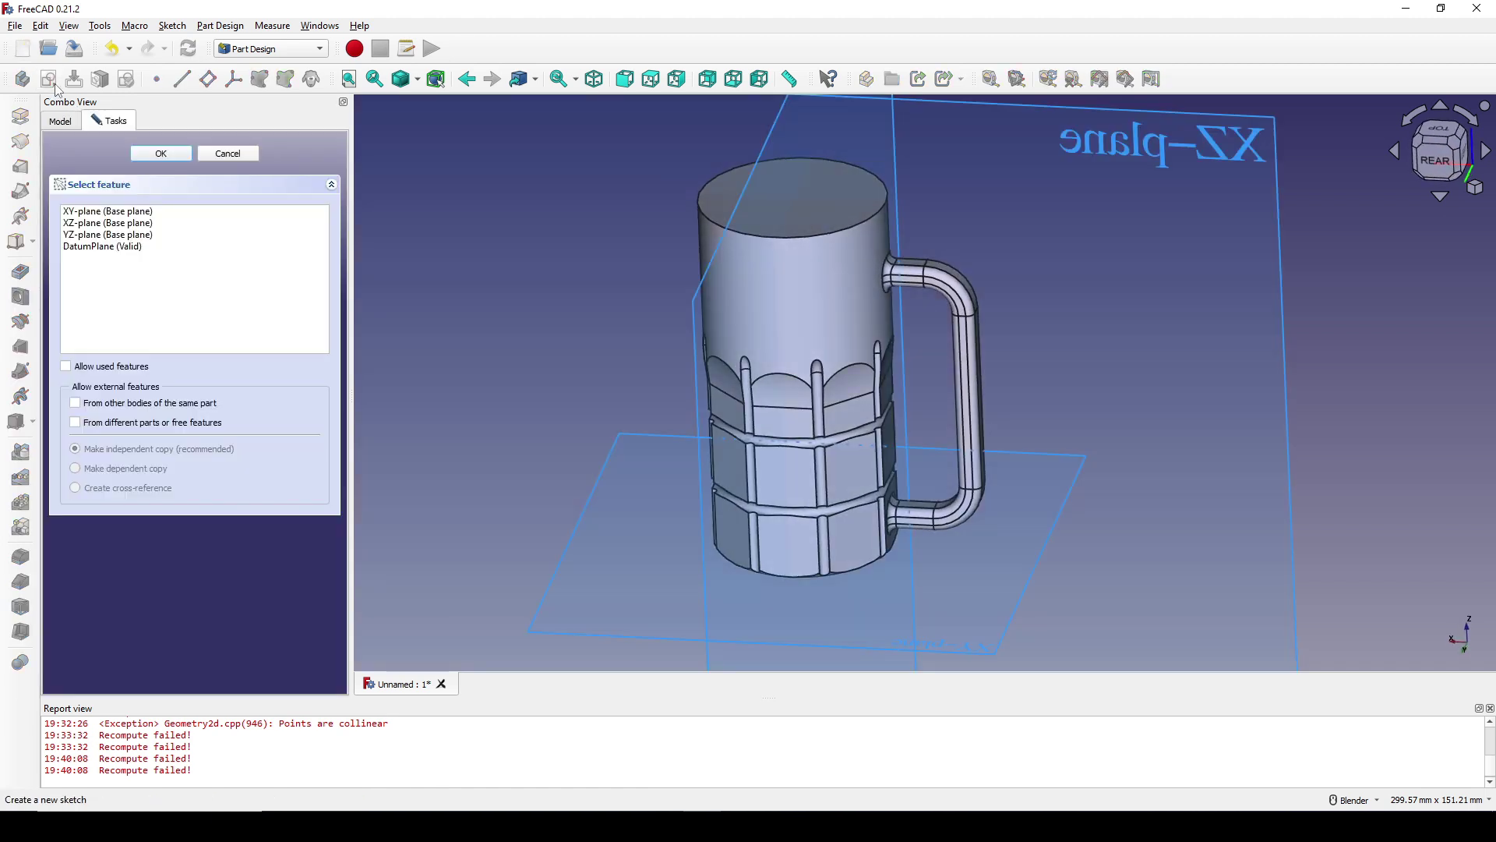
{"action": "middle_click_drag", "start_coordinate": [546, 327], "coordinate": [723, 419]}
{"action": "key", "text": "1"}
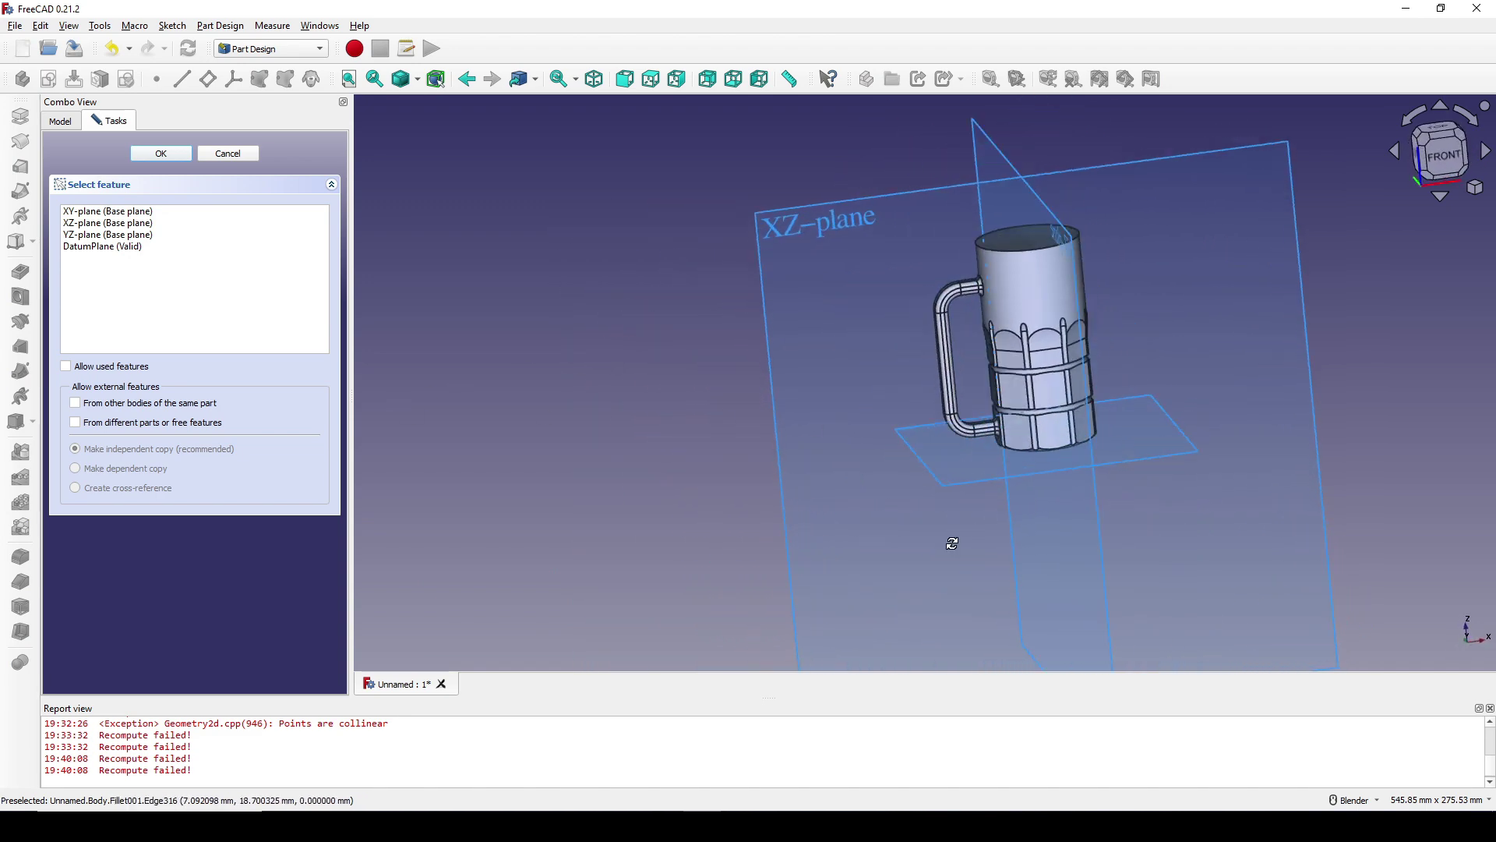
{"action": "left_click", "coordinate": [836, 203]}
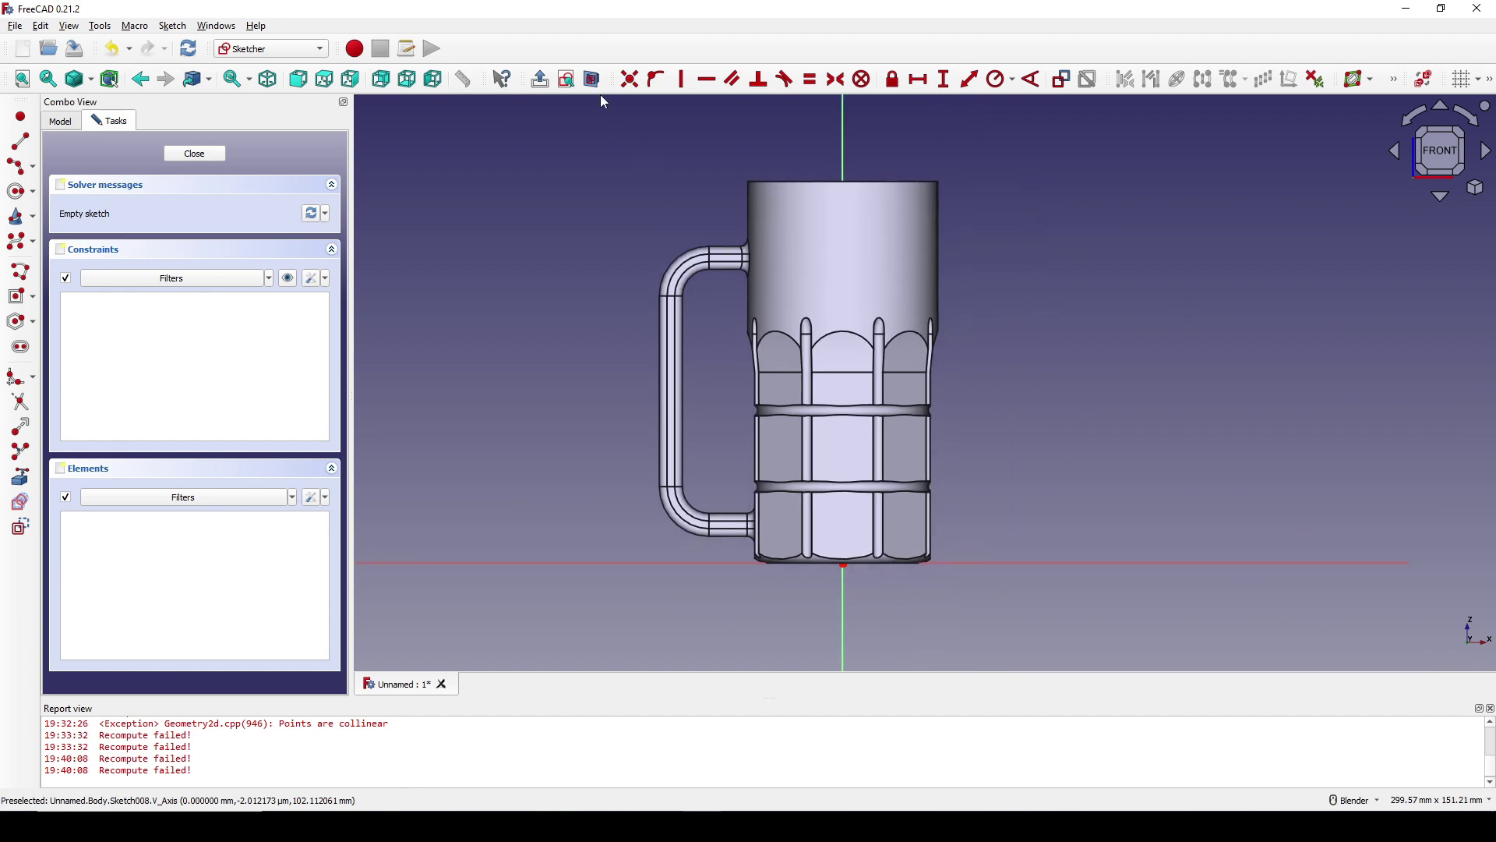
Draw a rectangle about 20 mm wide and 99 mm high from the vertical axis above the rim to near the base.
{"action": "middle_click_drag", "start_coordinate": [1074, 353], "coordinate": [1049, 338], "text": "shift"}
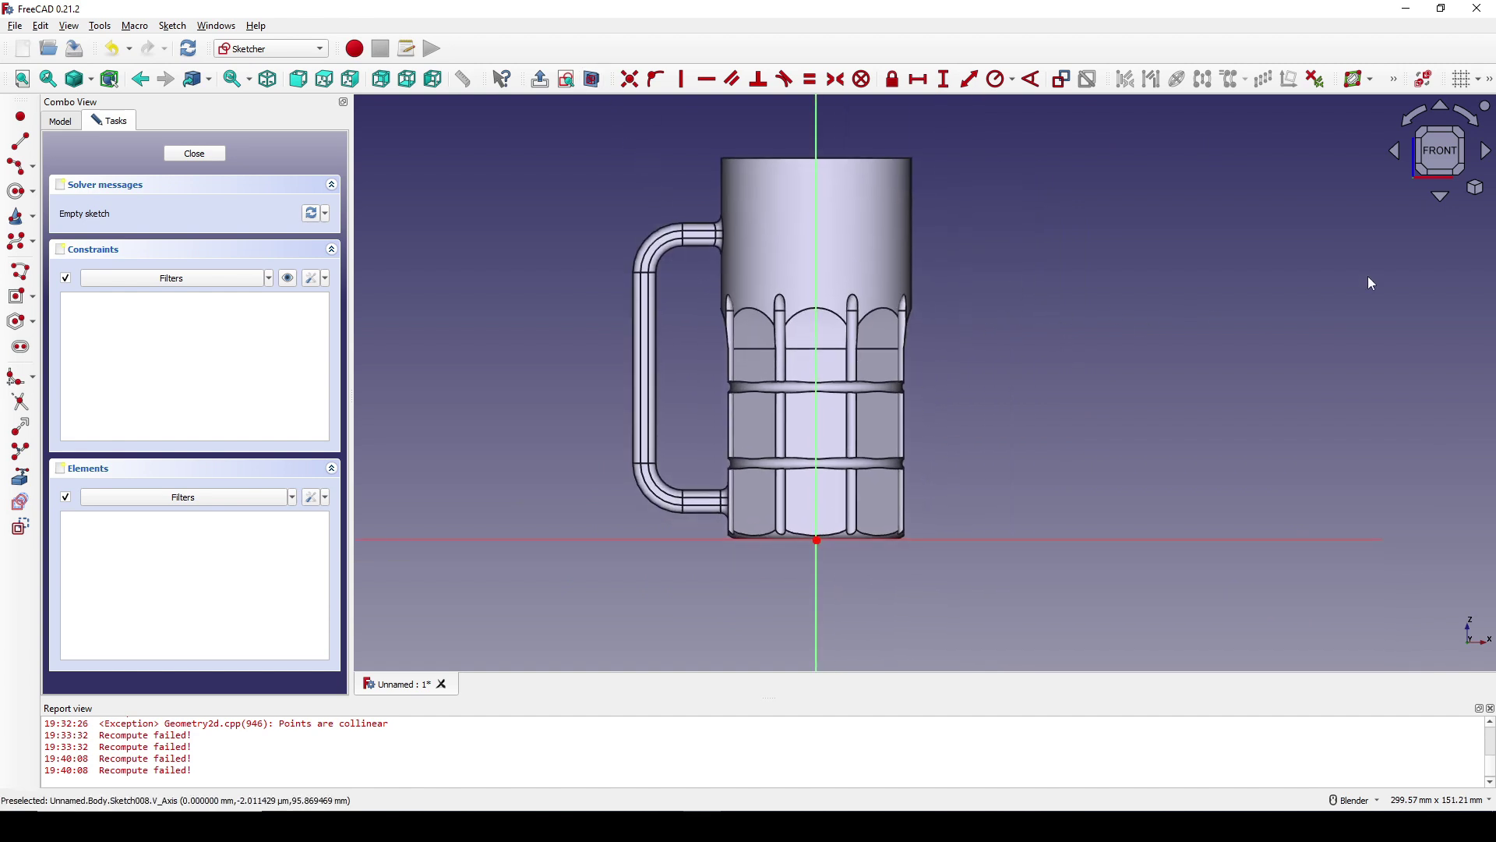
{"action": "left_click", "coordinate": [34, 297]}
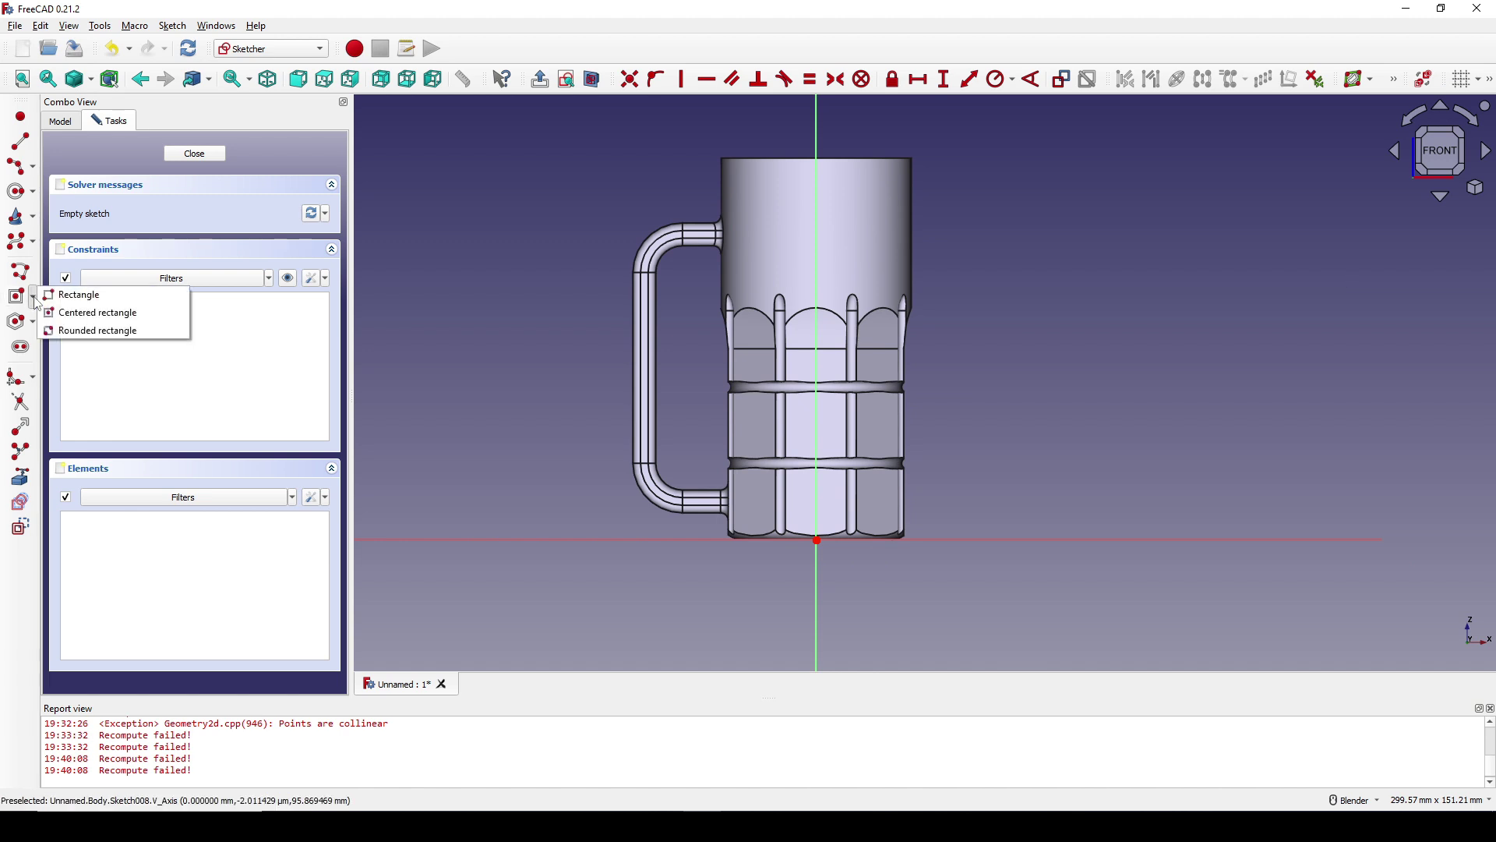
{"action": "left_click", "coordinate": [59, 294]}
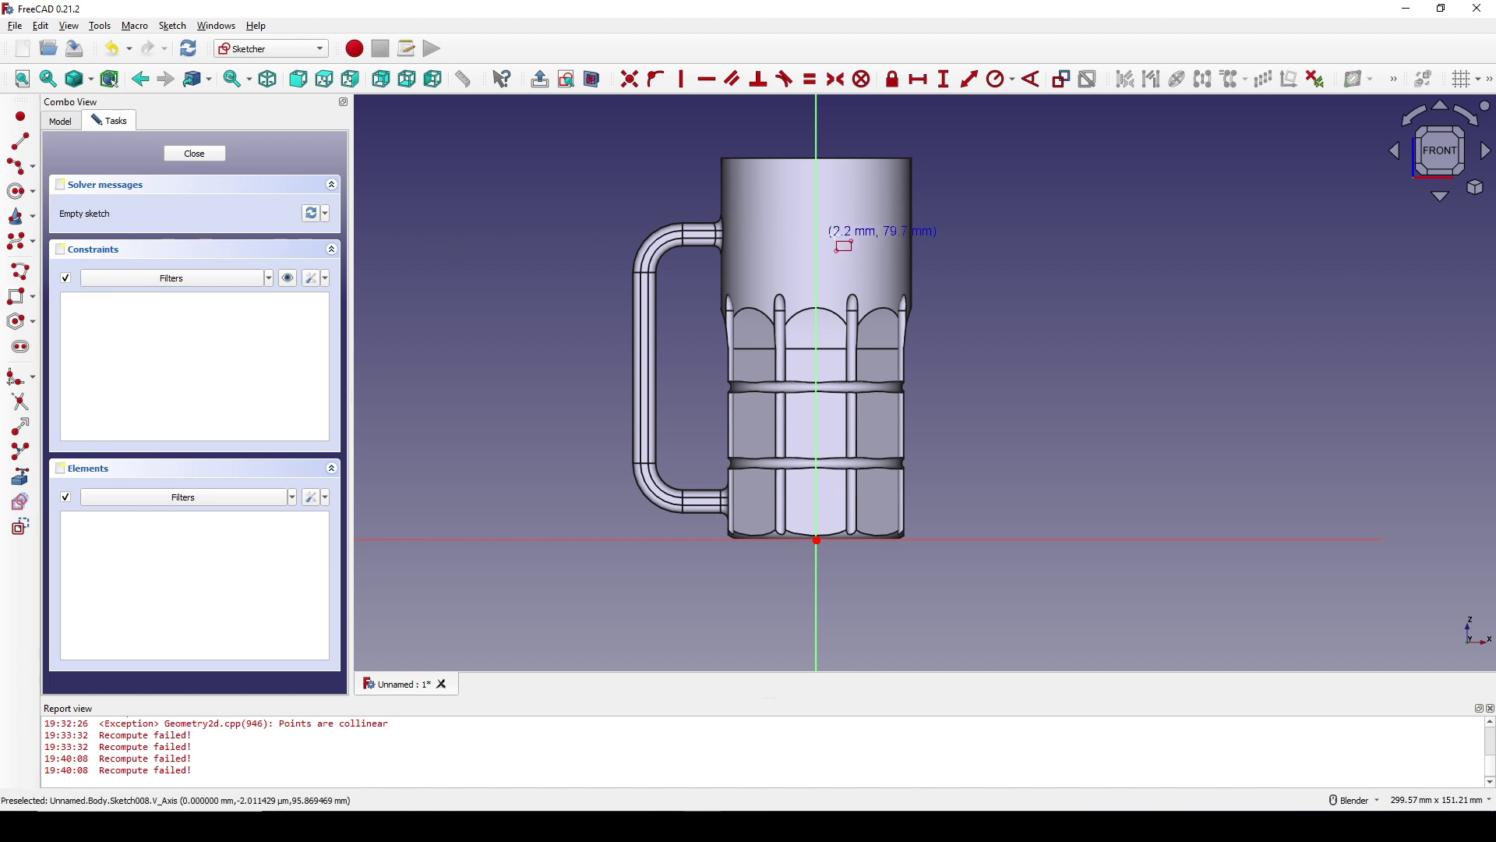
{"action": "left_click", "coordinate": [818, 138]}
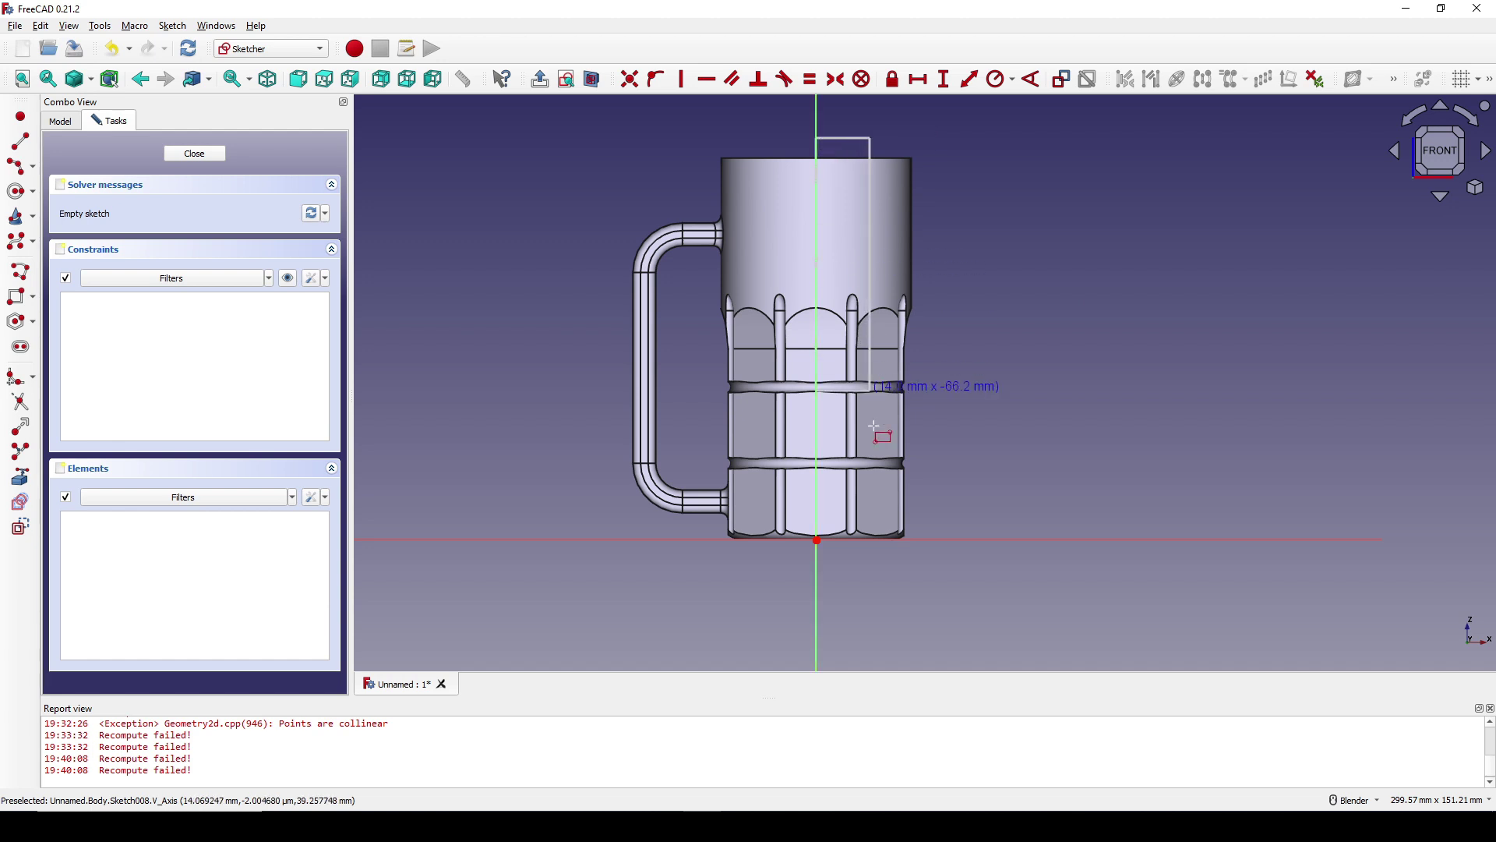
{"action": "left_click", "coordinate": [895, 516]}
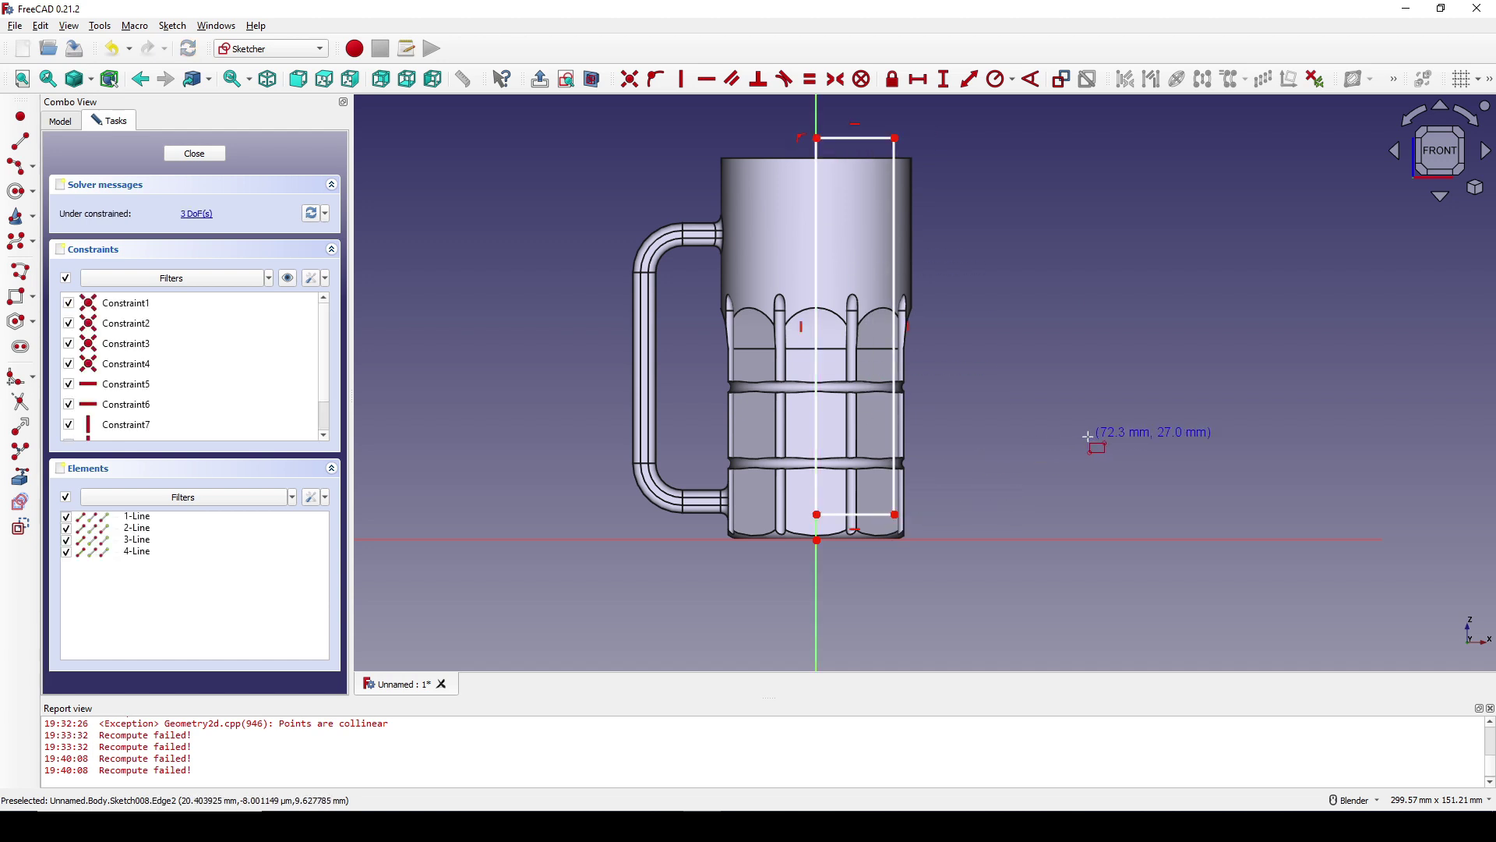
Set the rectangle's lower corner 5 mm above the origin and place the dimension below the mug.
{"action": "left_click", "coordinate": [818, 519]}
{"action": "key", "text": "i"}
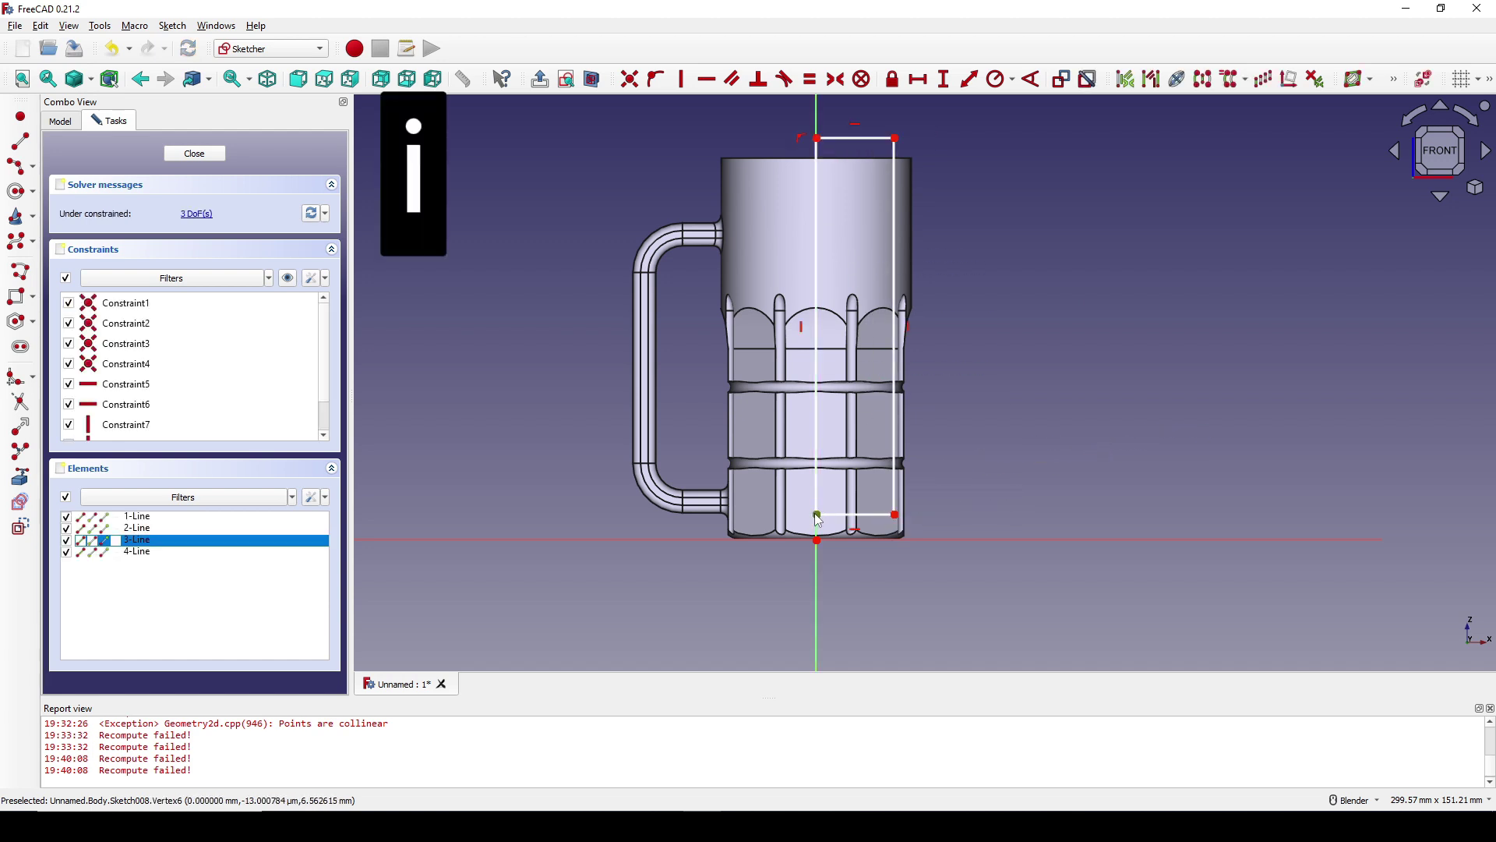
{"action": "type", "text": "5"}
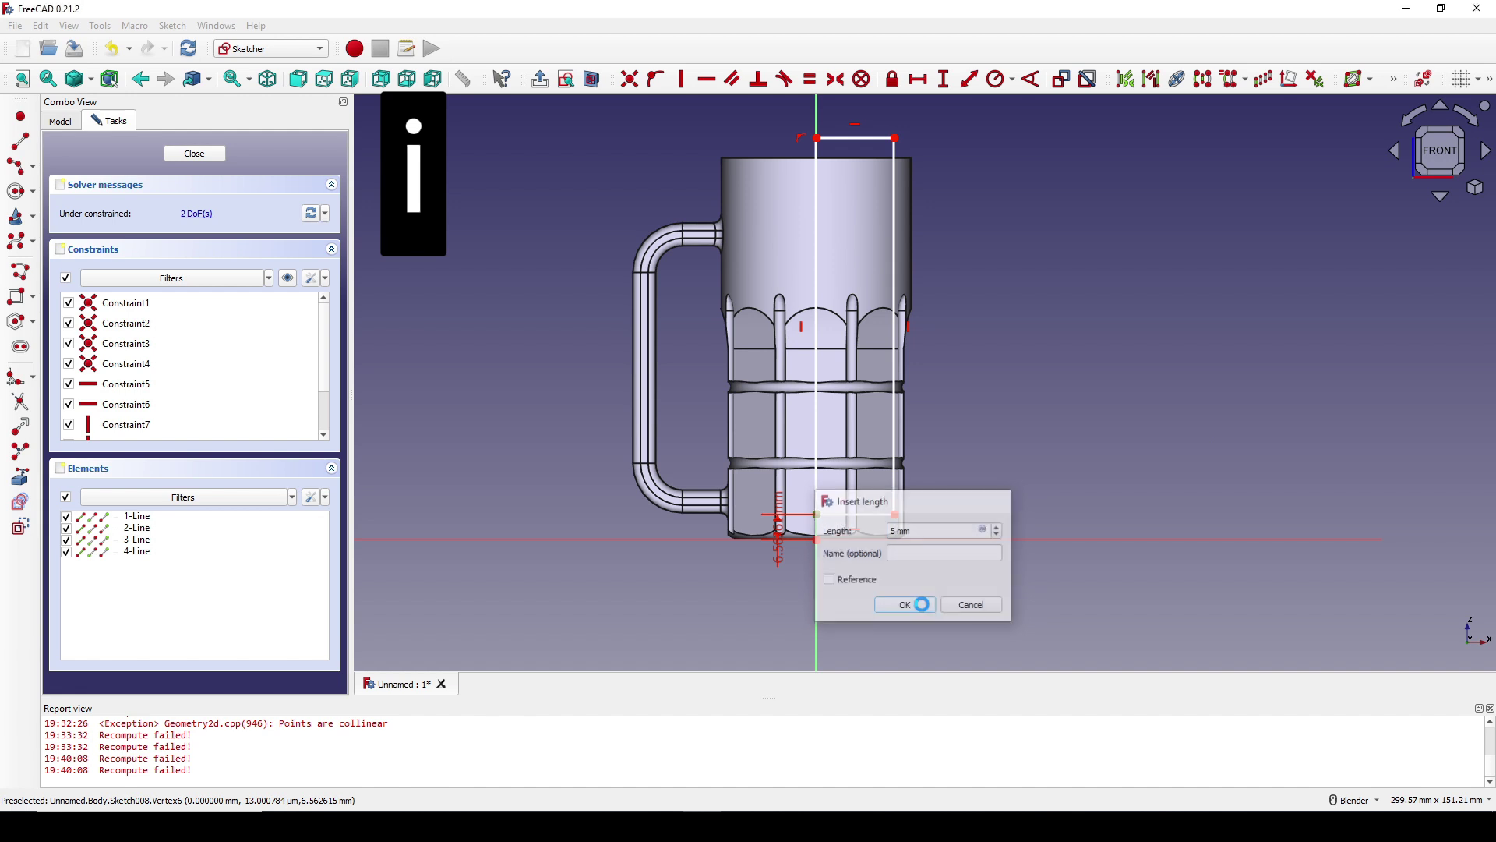
{"action": "left_click", "coordinate": [924, 609]}
{"action": "left_click_drag", "start_coordinate": [779, 551], "coordinate": [756, 608]}
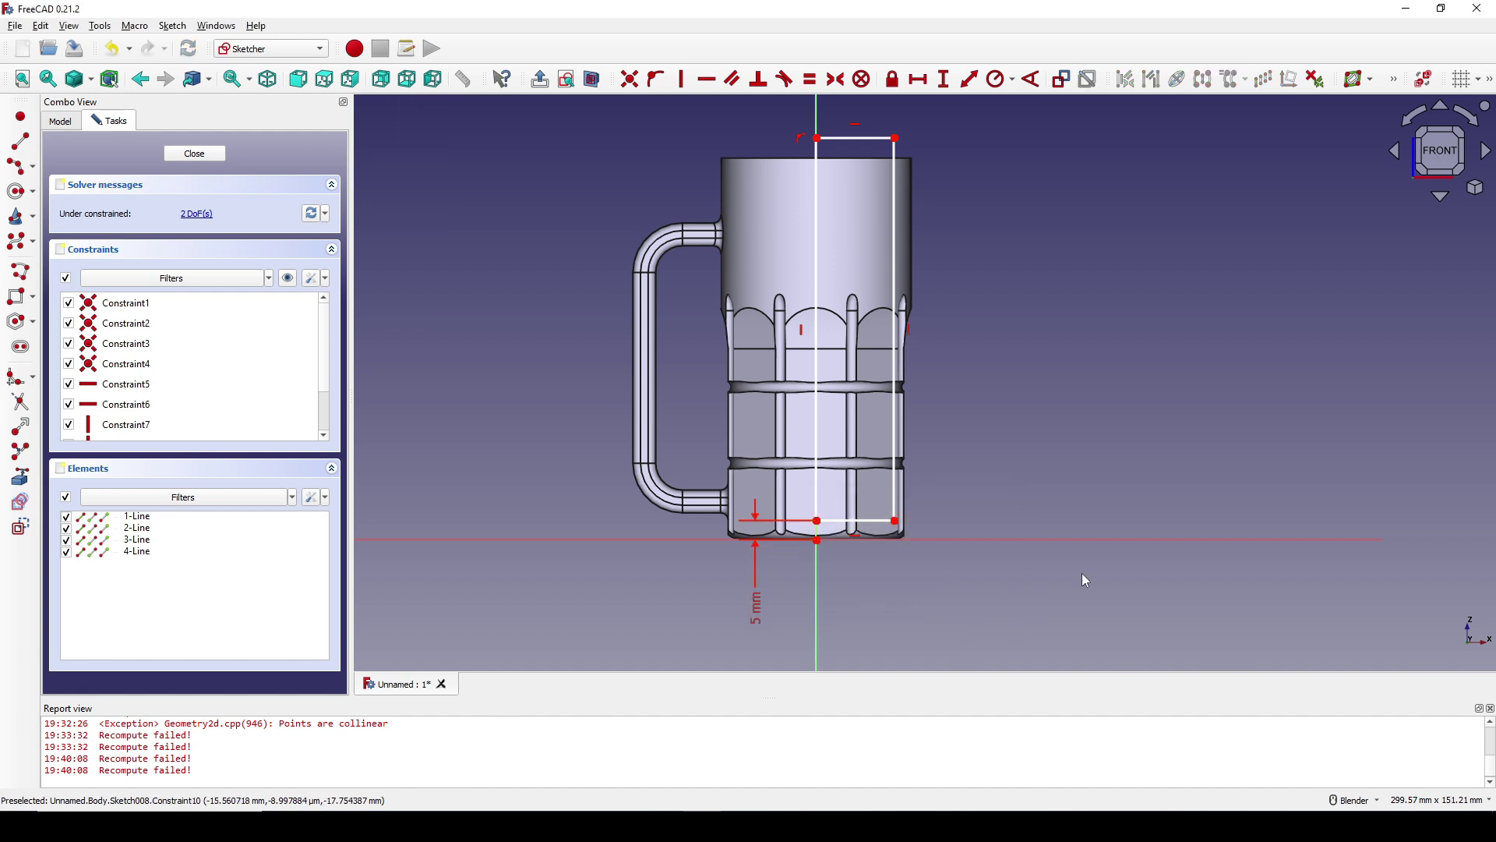
Constrain the cavity rectangle to 100 mm high and 21 mm wide, and close the sketch.
{"action": "left_click", "coordinate": [896, 428]}
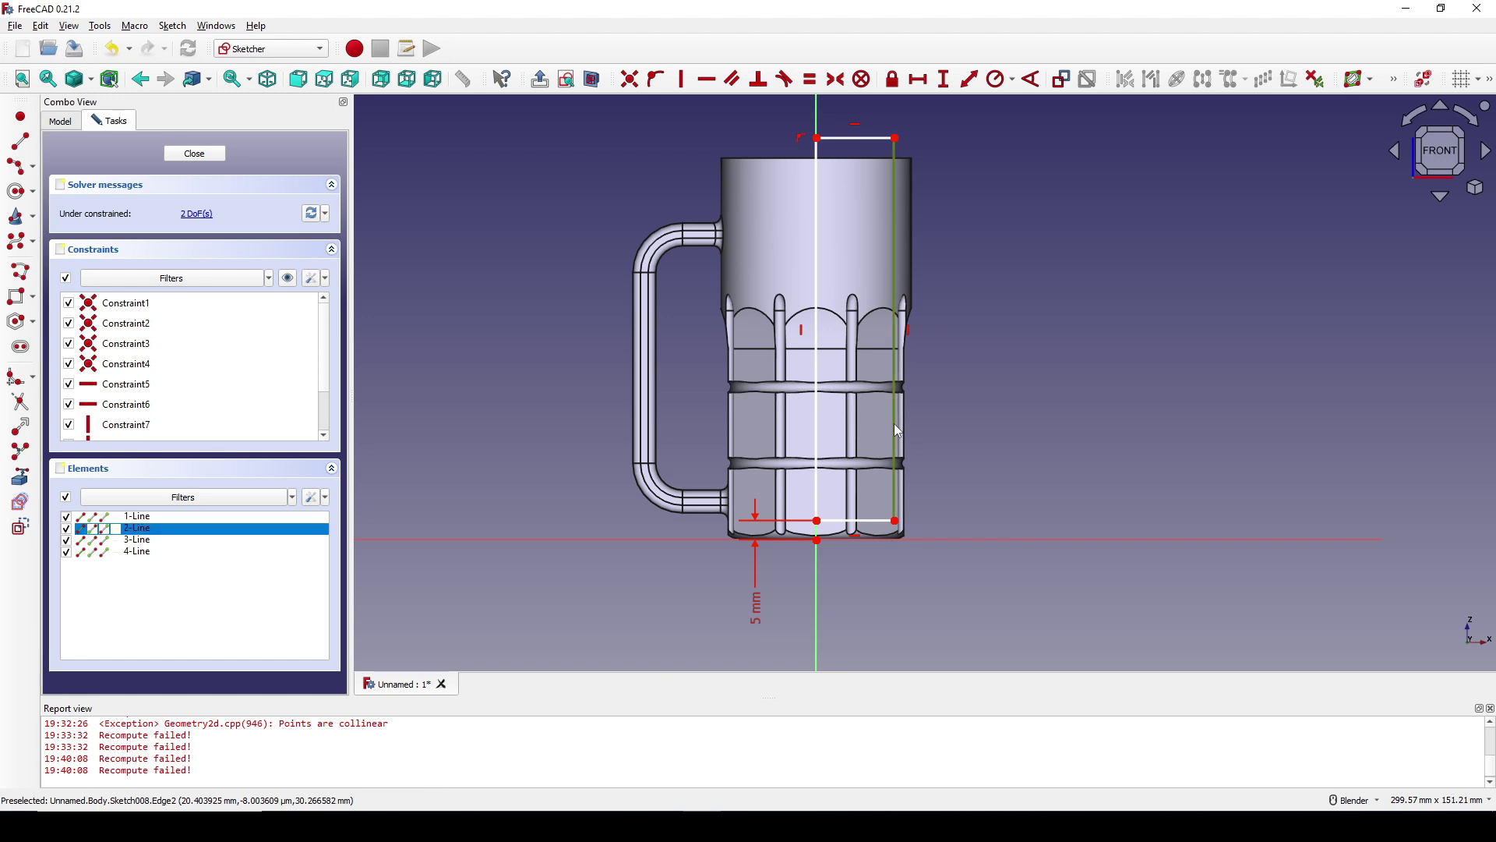
{"action": "key", "text": "i"}
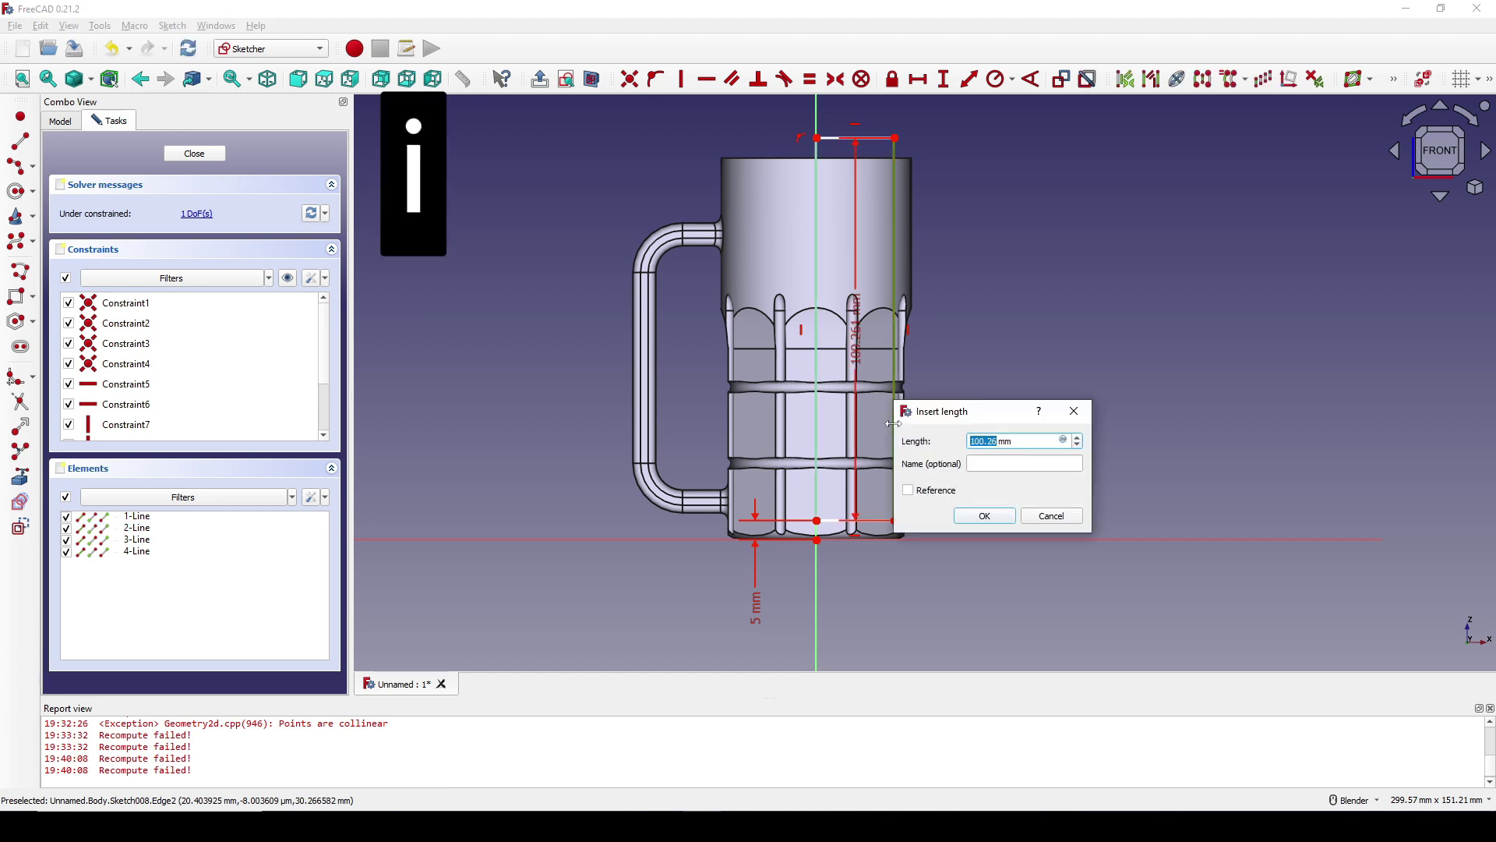
{"action": "key", "text": "Return"}
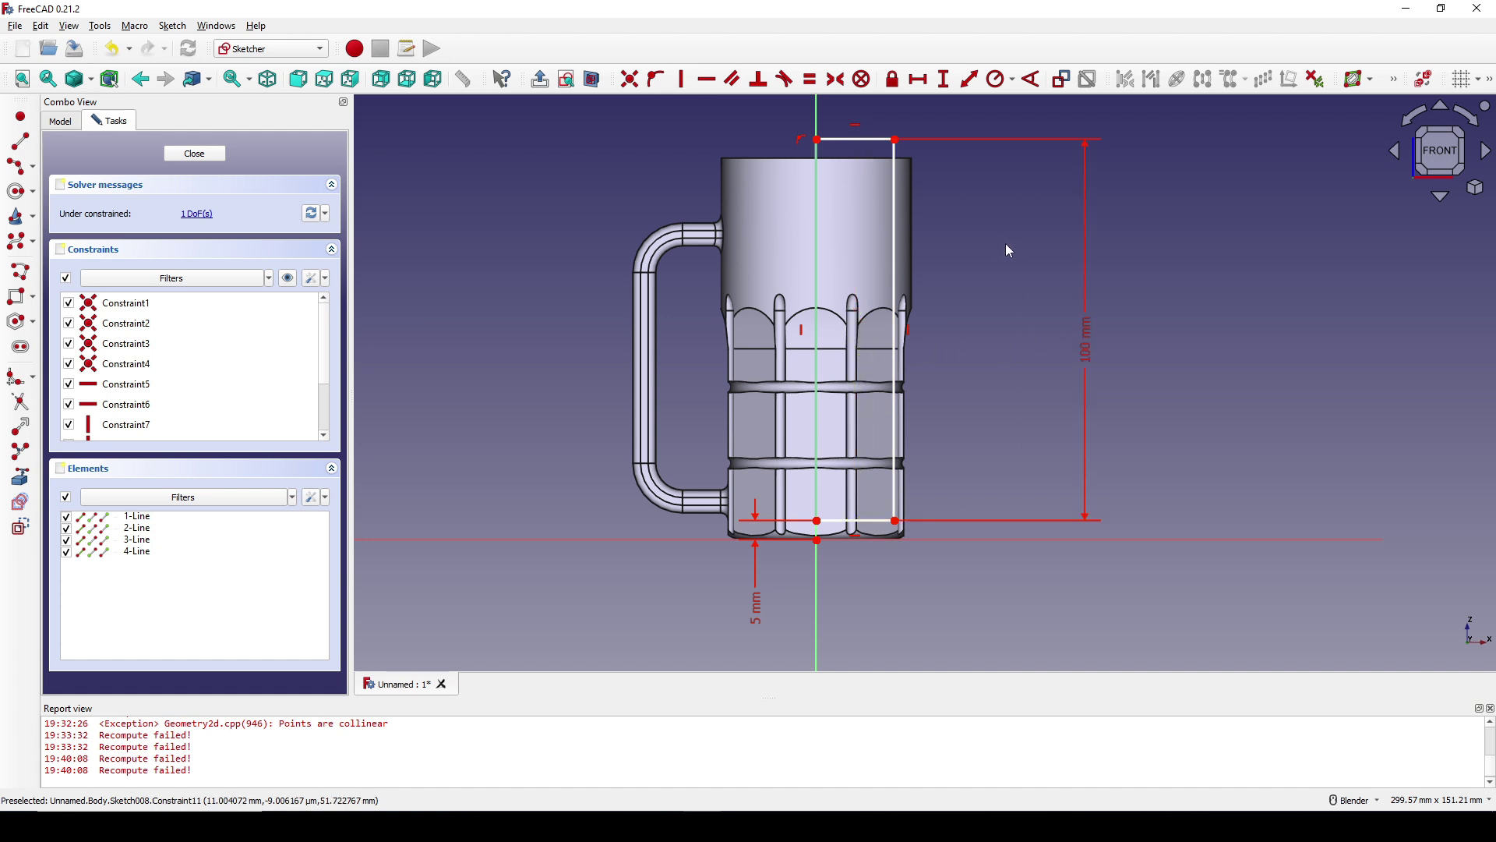
{"action": "middle_click_drag", "start_coordinate": [1005, 243], "coordinate": [982, 301], "text": "shift"}
{"action": "left_click", "coordinate": [868, 200]}
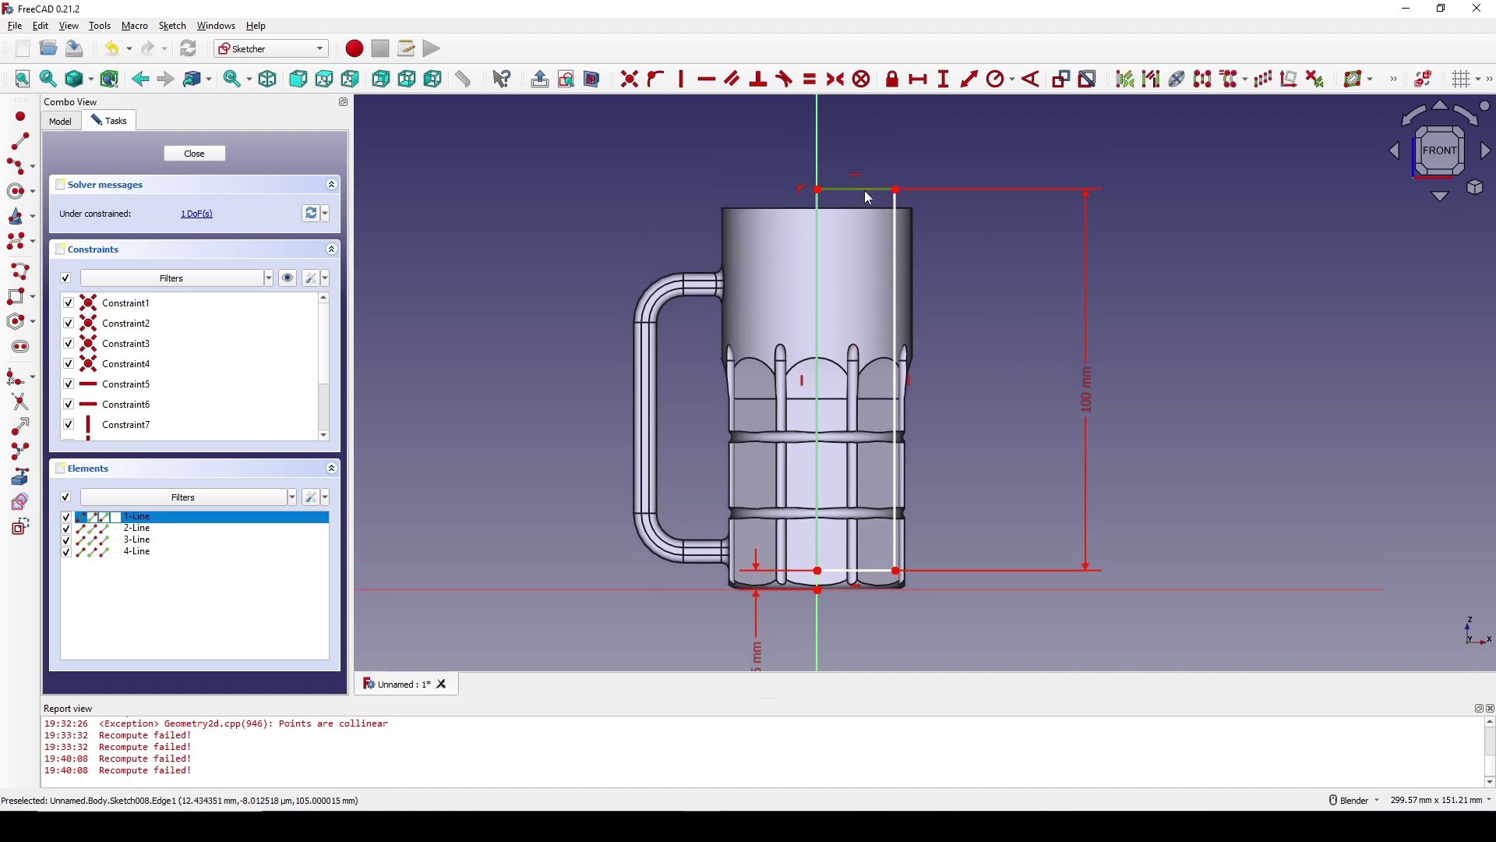
{"action": "key", "text": "l"}
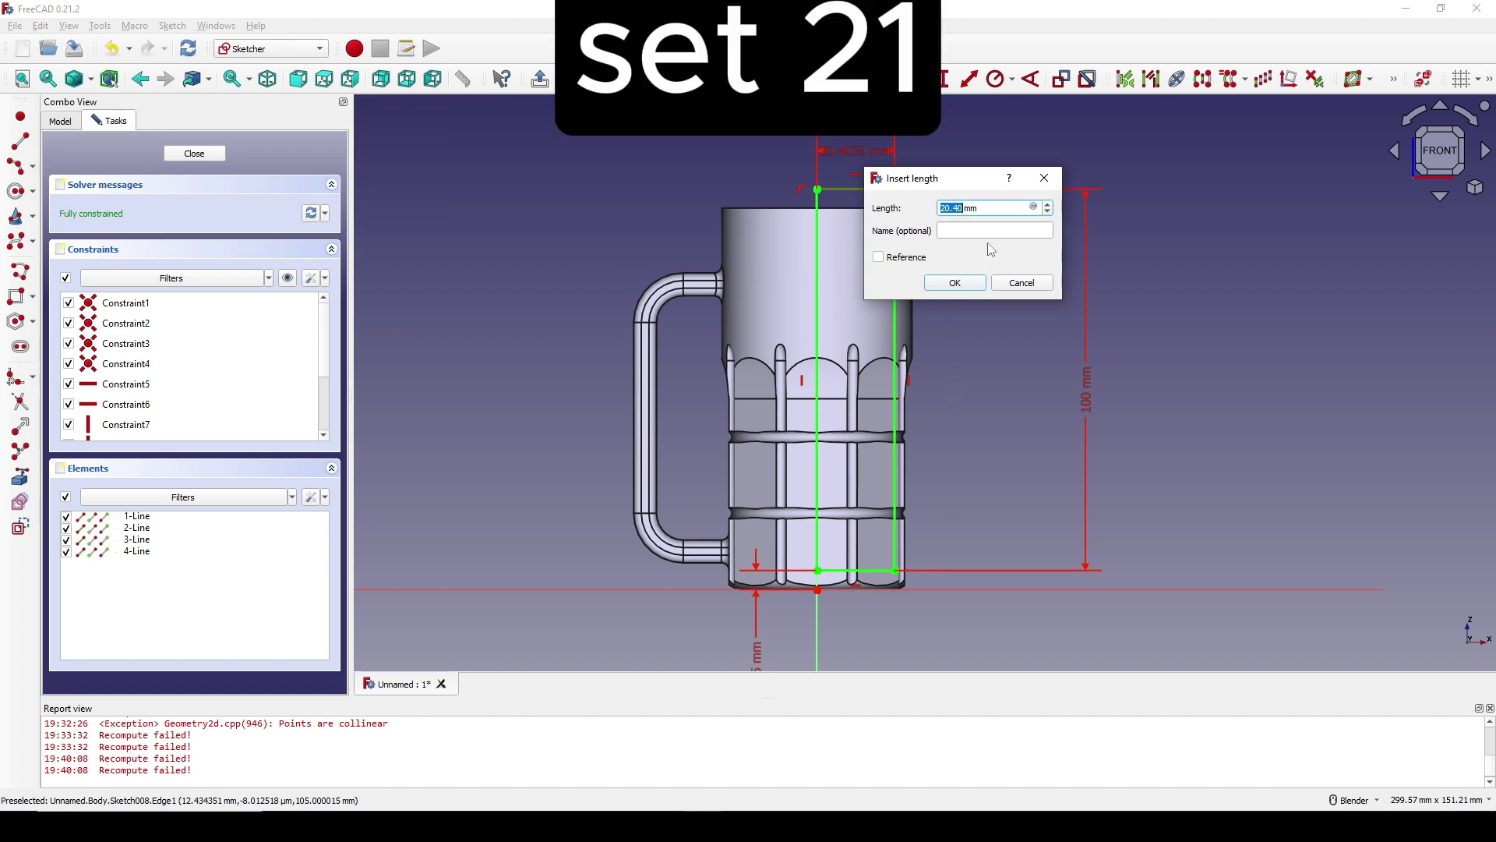
{"action": "type", "text": "21"}
{"action": "left_click", "coordinate": [956, 283]}
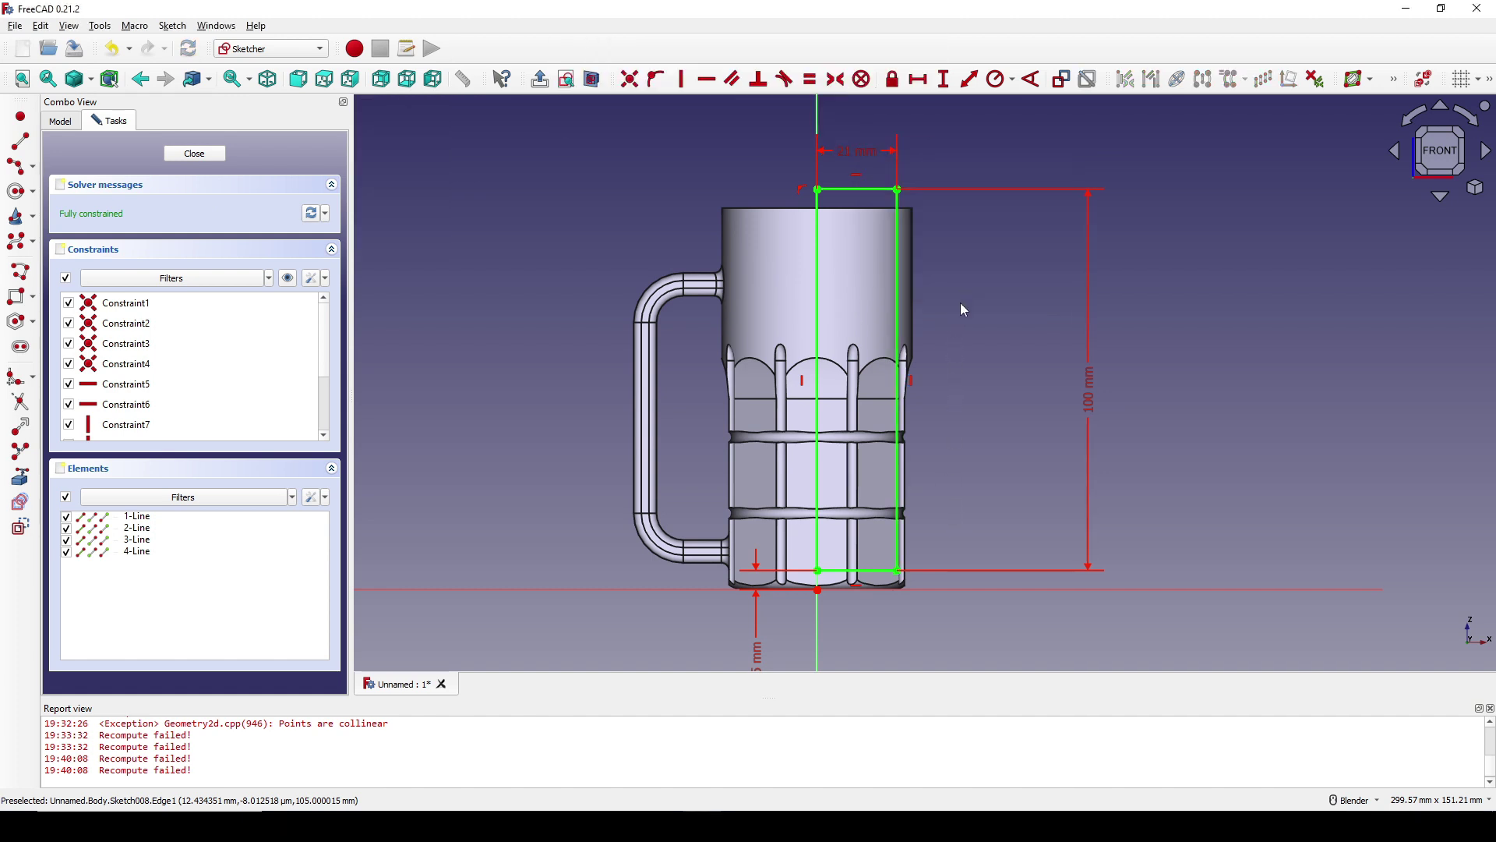
{"action": "left_click", "coordinate": [196, 154]}
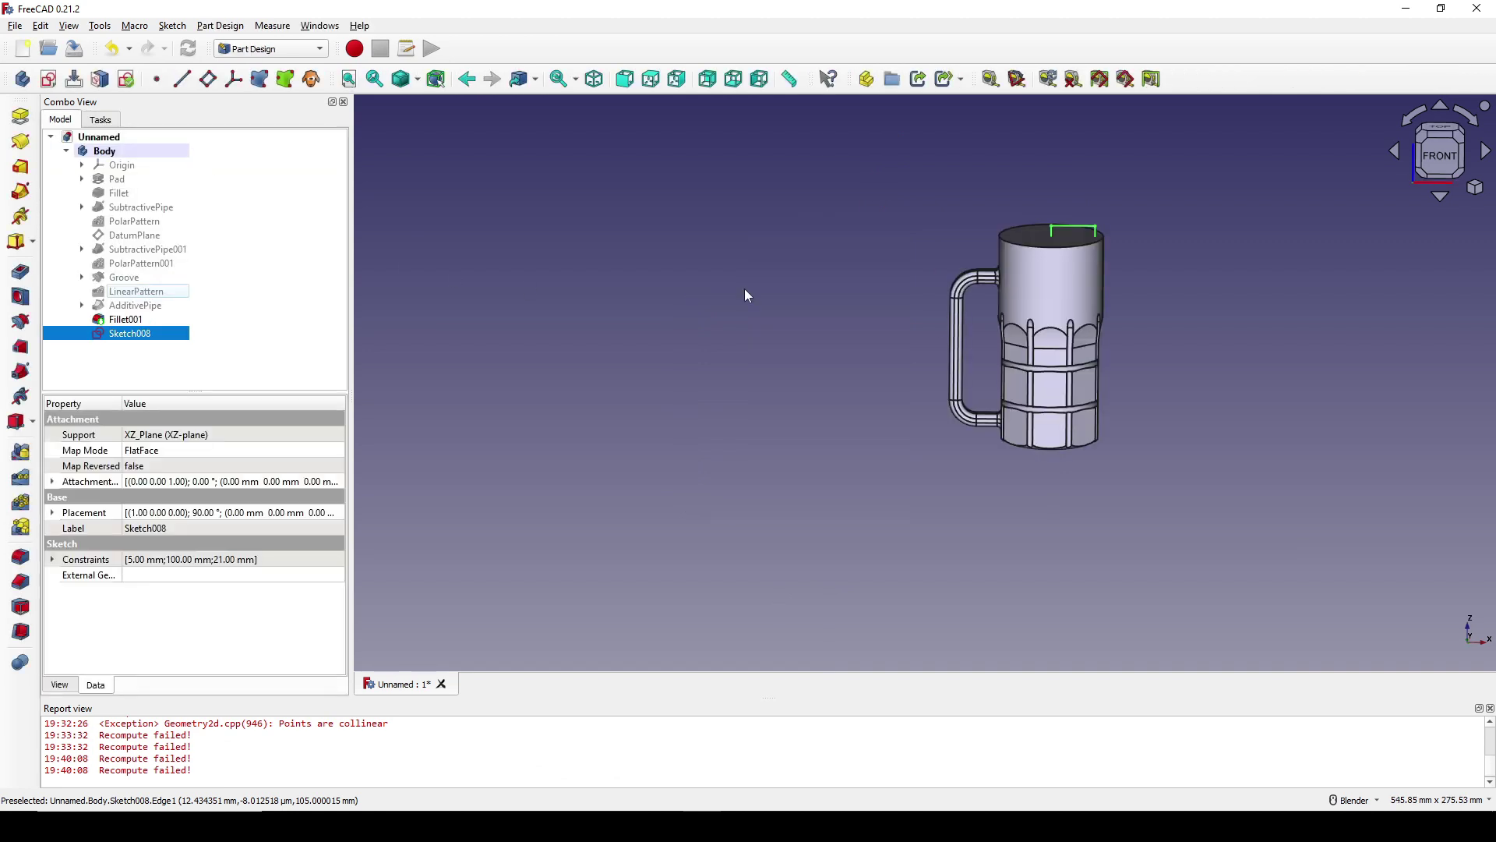
Cut the mug's interior with a 360° Groove of the rectangle sketch about the vertical sketch axis.
{"action": "mouse_move", "coordinate": [745, 294]}
{"action": "middle_mouse_down"}
{"action": "mouse_move", "coordinate": [953, 374]}
{"action": "mouse_move", "coordinate": [1058, 374]}
{"action": "mouse_move", "coordinate": [1024, 394]}
{"action": "middle_mouse_up"}
{"action": "left_click", "coordinate": [129, 335]}
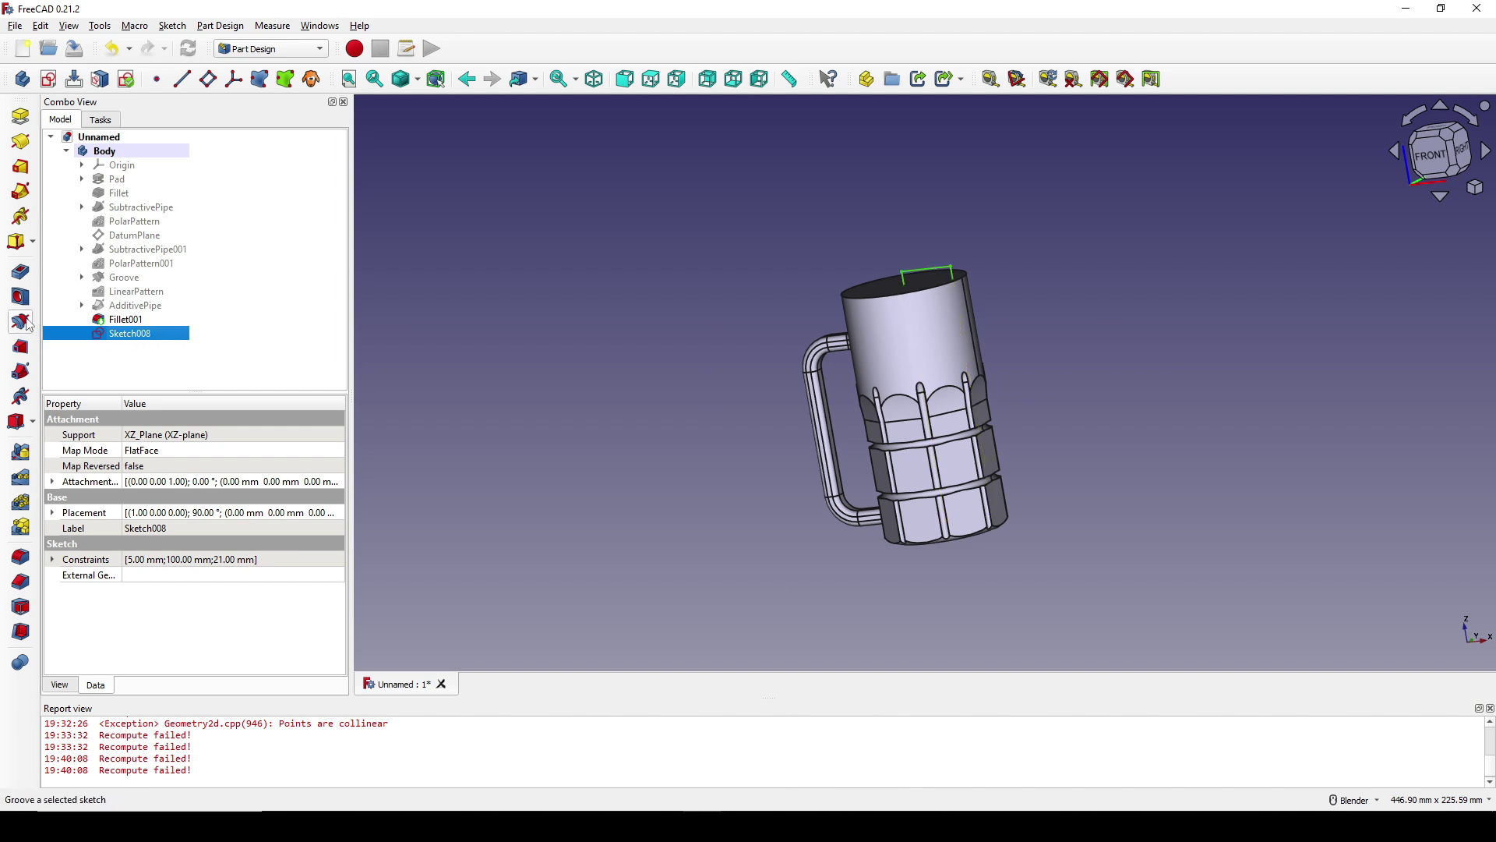
{"action": "left_click", "coordinate": [28, 323]}
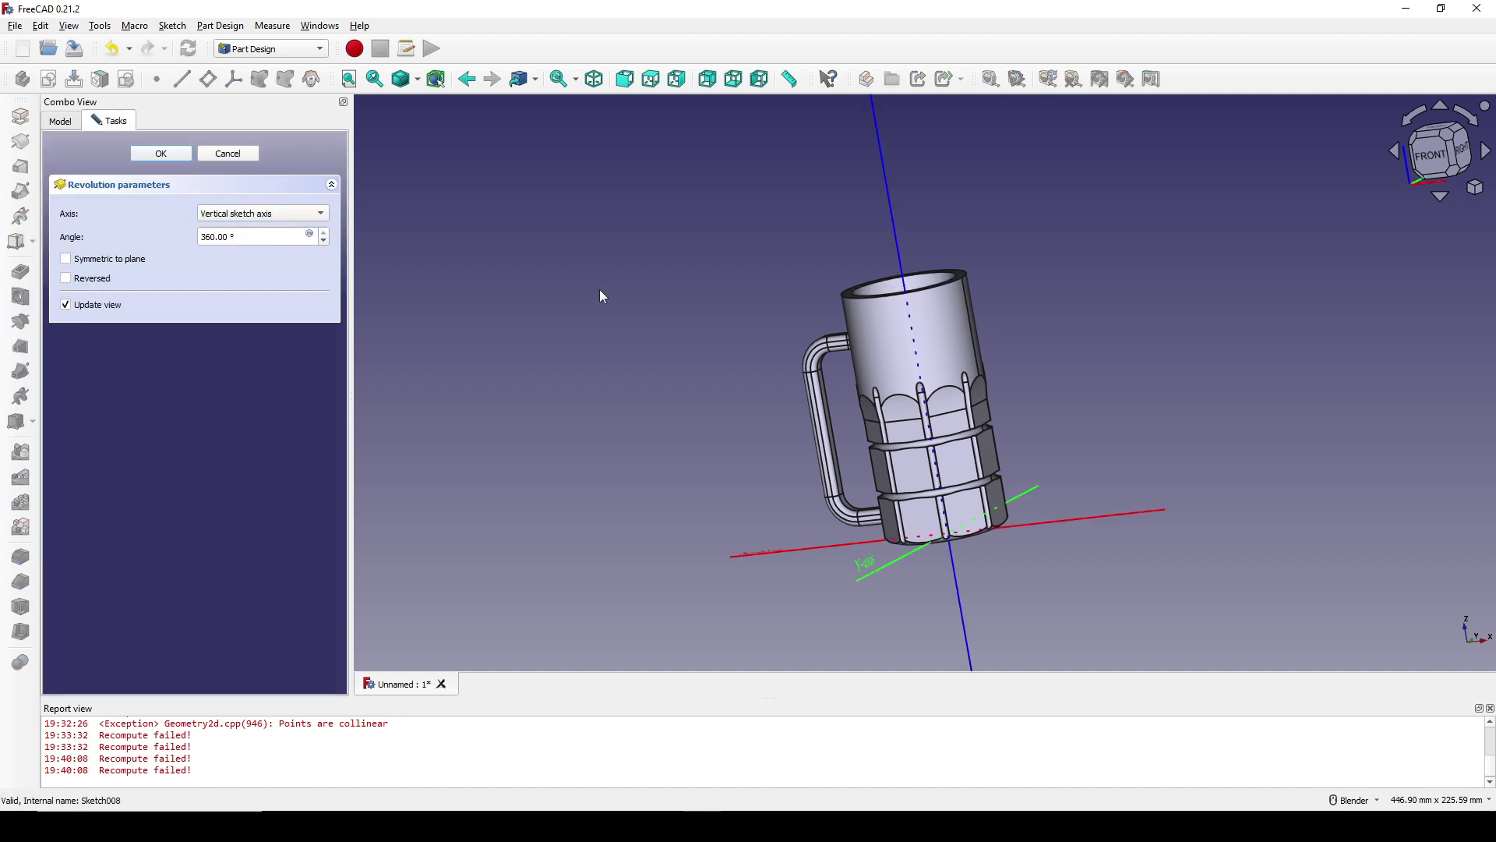
{"action": "middle_click_drag", "start_coordinate": [896, 296], "coordinate": [367, 234]}
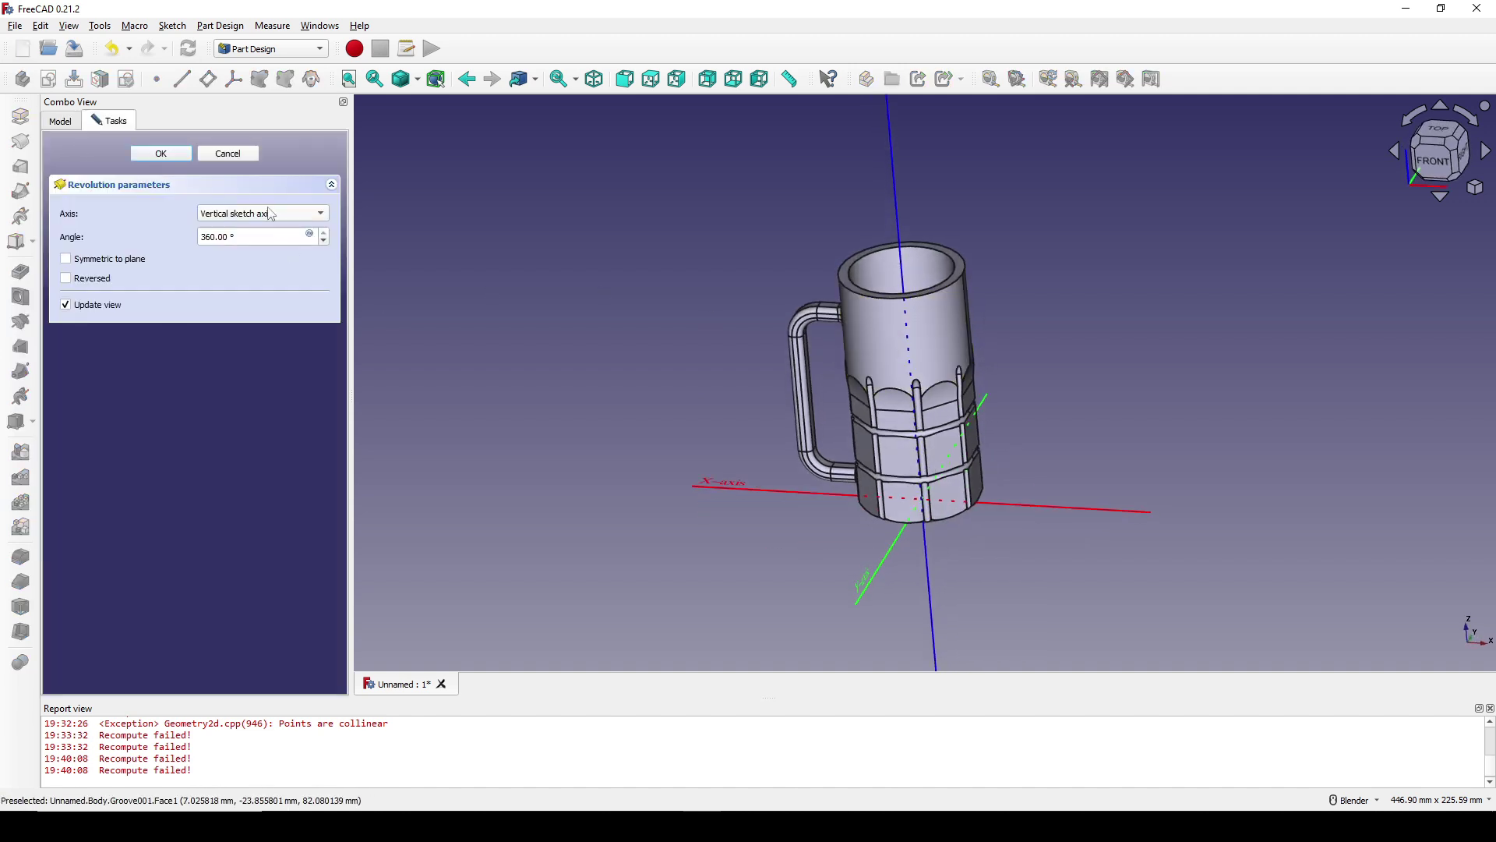
{"action": "left_click", "coordinate": [156, 158]}
Fillet the inner and outer edges of the mug's flat rim face with a 1.99 mm radius.
{"action": "scroll", "coordinate": [958, 296], "scroll_direction": "up", "scroll_amount": 5}
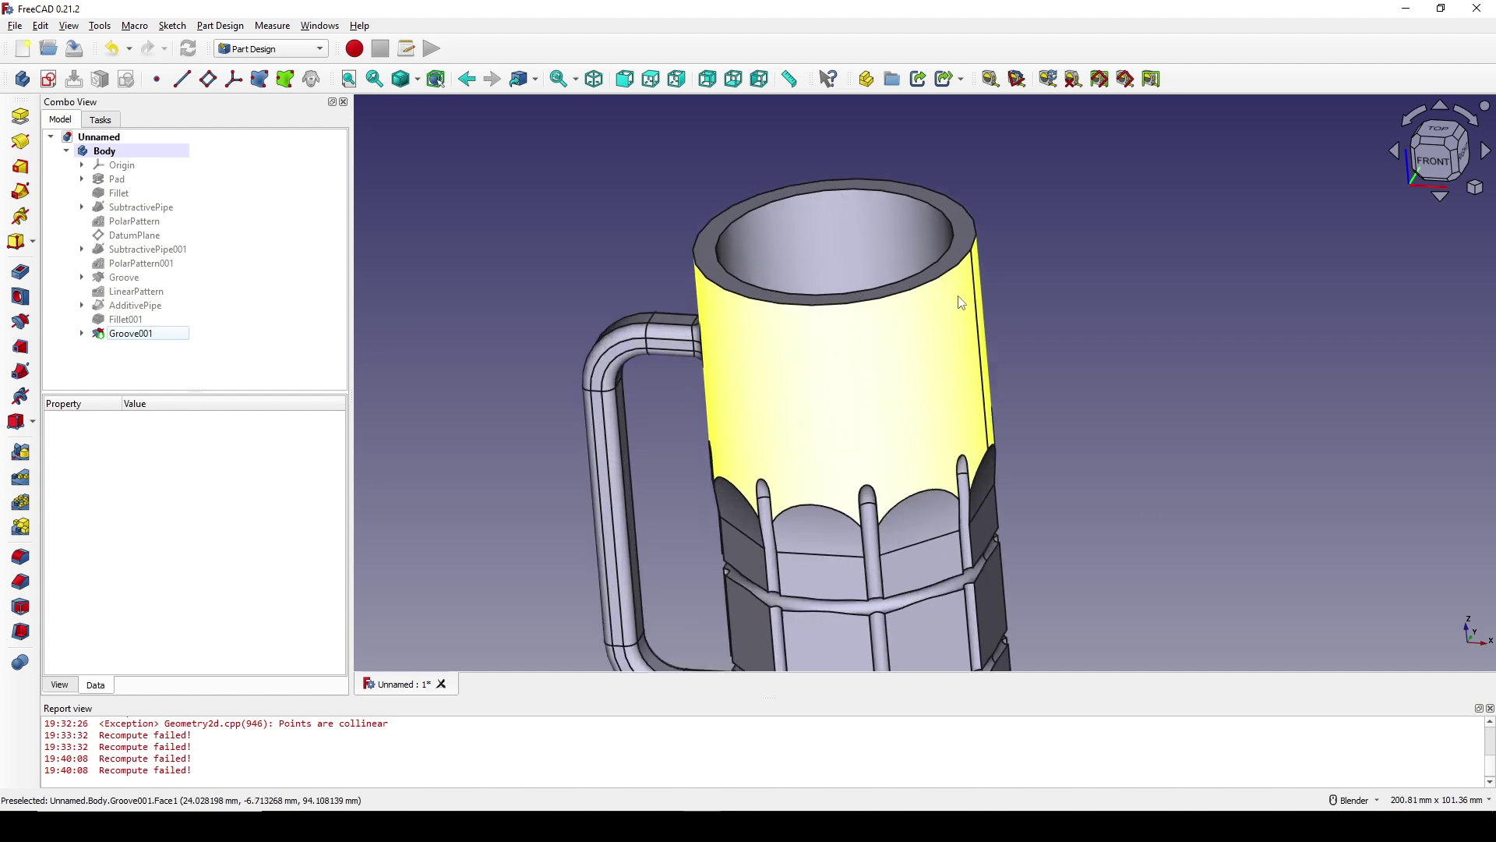
{"action": "scroll", "coordinate": [908, 310], "scroll_direction": "up", "scroll_amount": 4}
{"action": "middle_click_drag", "start_coordinate": [886, 390], "coordinate": [913, 427]}
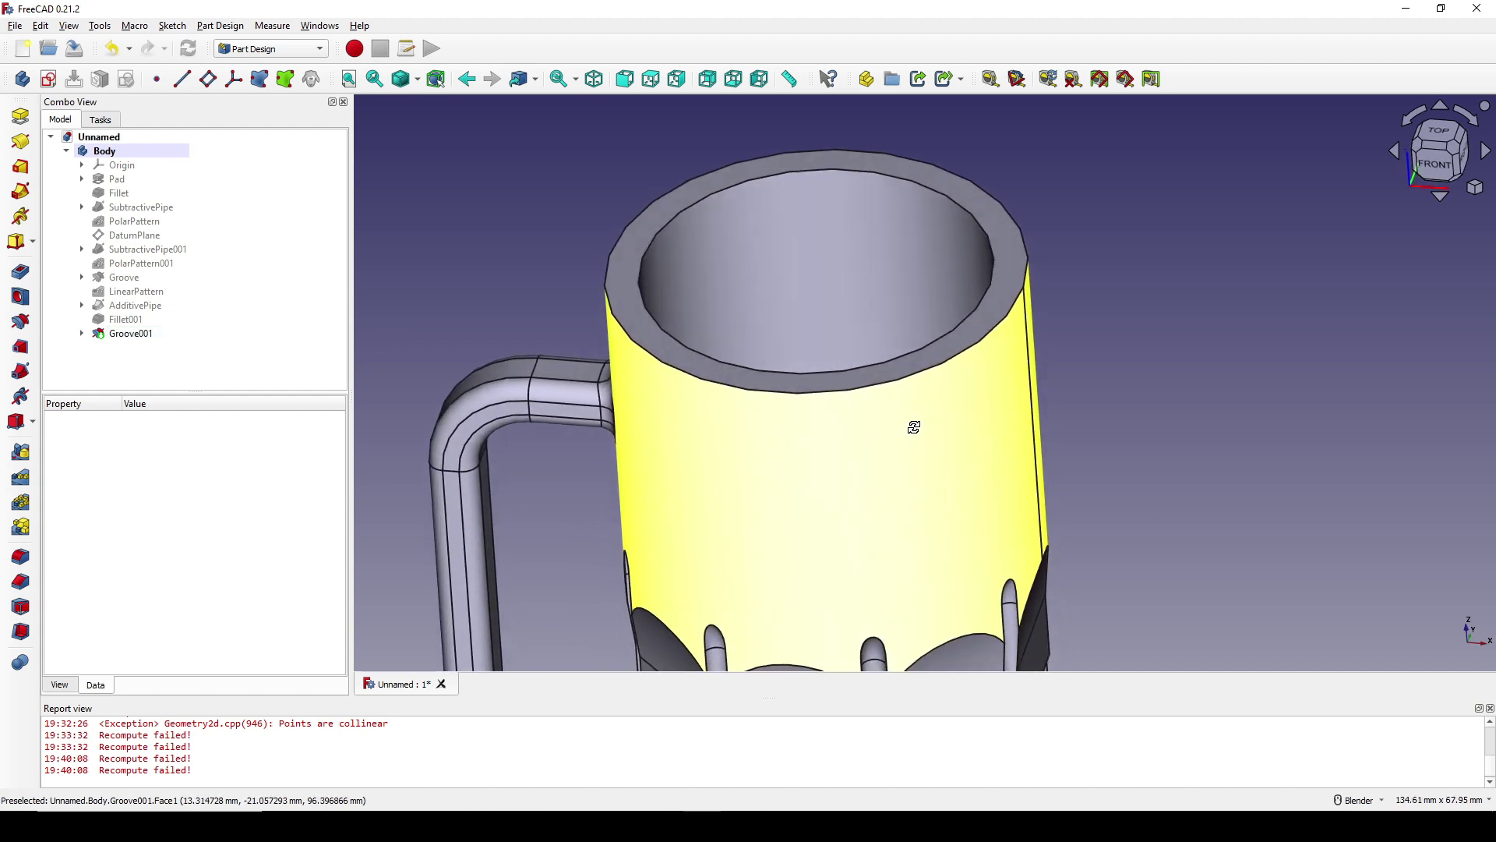
{"action": "left_click", "coordinate": [907, 372]}
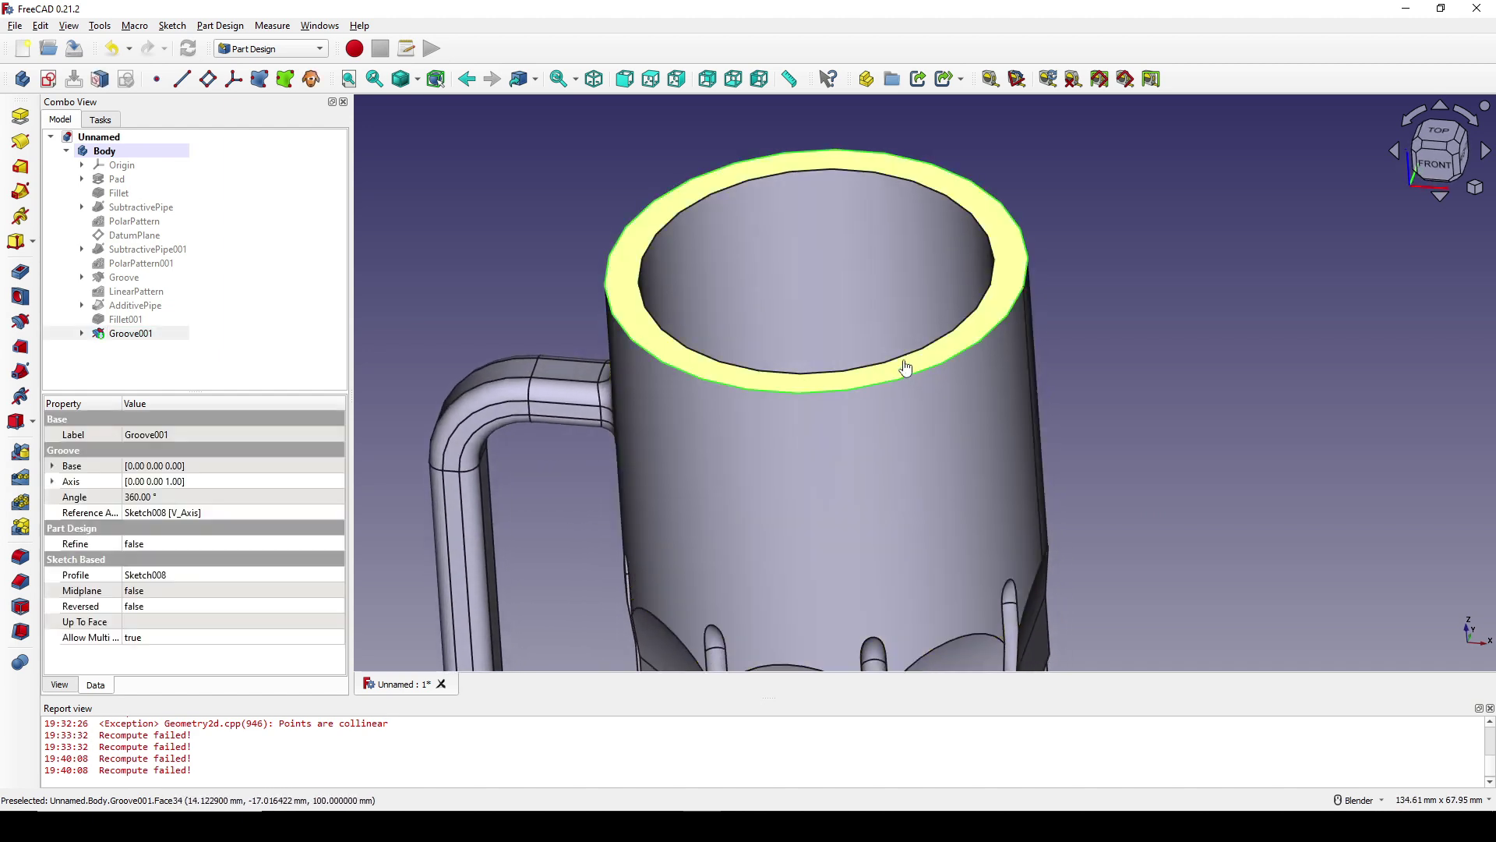
{"action": "middle_click_drag", "start_coordinate": [899, 365], "coordinate": [986, 382]}
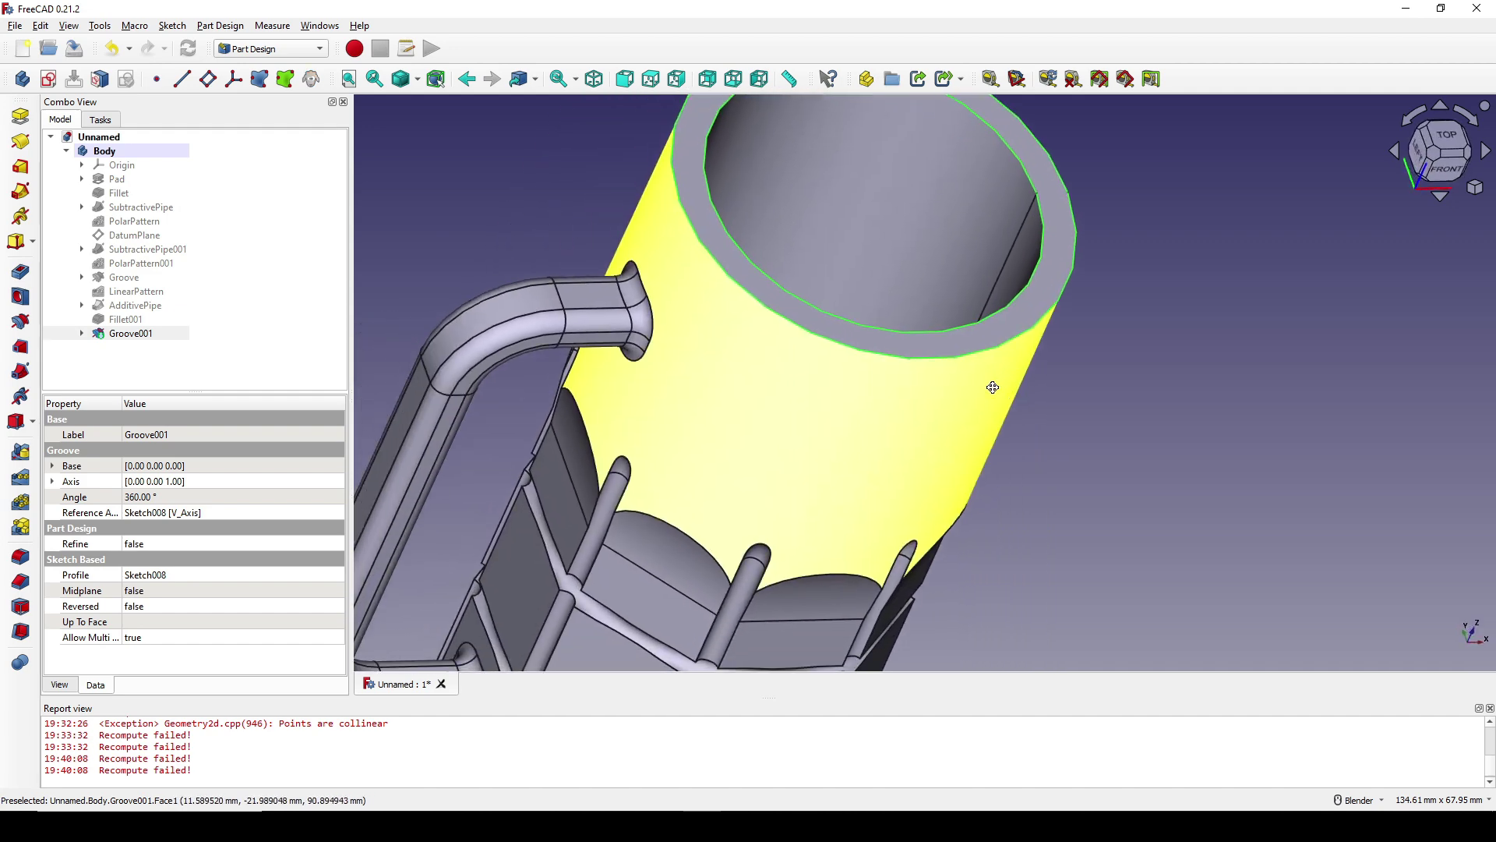
{"action": "left_click", "coordinate": [14, 560]}
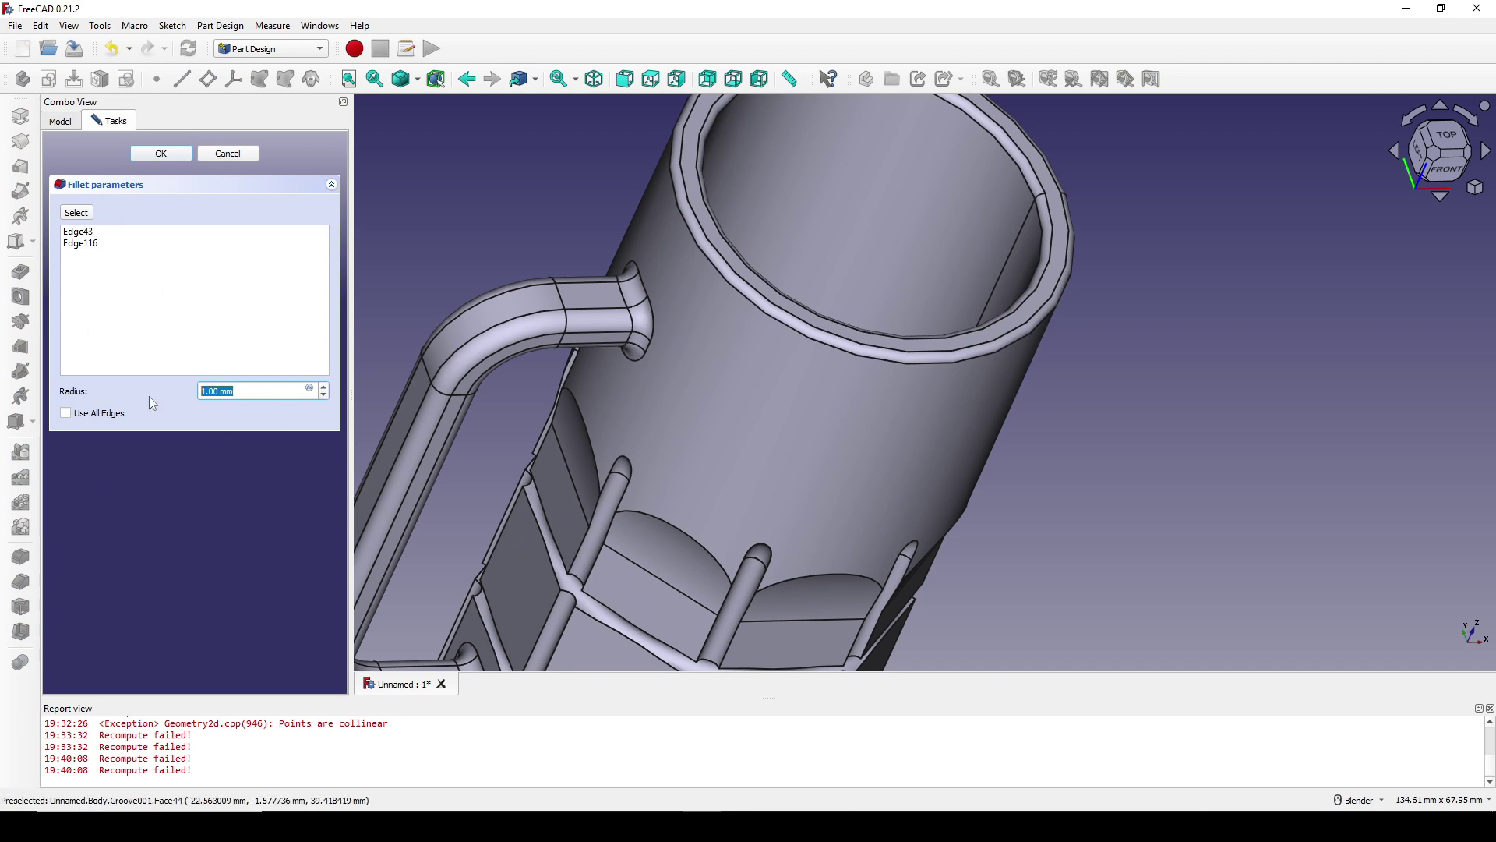
{"action": "type", "text": "1.99"}
{"action": "left_click", "coordinate": [162, 153]}
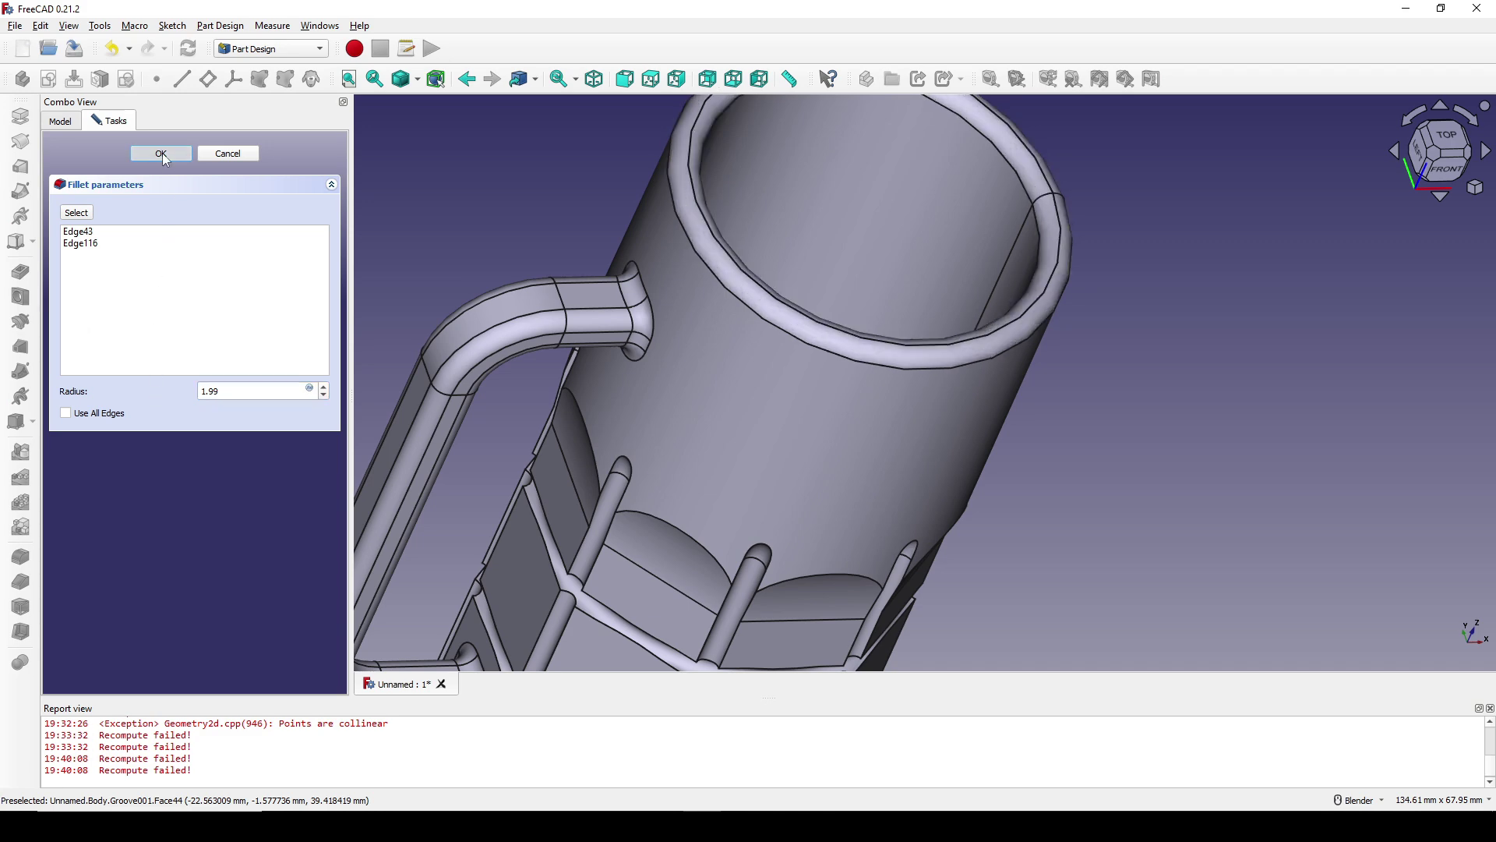
Fillet the circular edge where the cavity floor meets the inner wall with a 2 mm radius.
{"action": "scroll", "coordinate": [932, 301], "scroll_direction": "down", "scroll_amount": 5}
{"action": "middle_click_drag", "start_coordinate": [932, 301], "coordinate": [966, 319]}
{"action": "scroll", "coordinate": [989, 334], "scroll_direction": "up", "scroll_amount": 4}
{"action": "scroll", "coordinate": [990, 334], "scroll_direction": "up", "scroll_amount": 4}
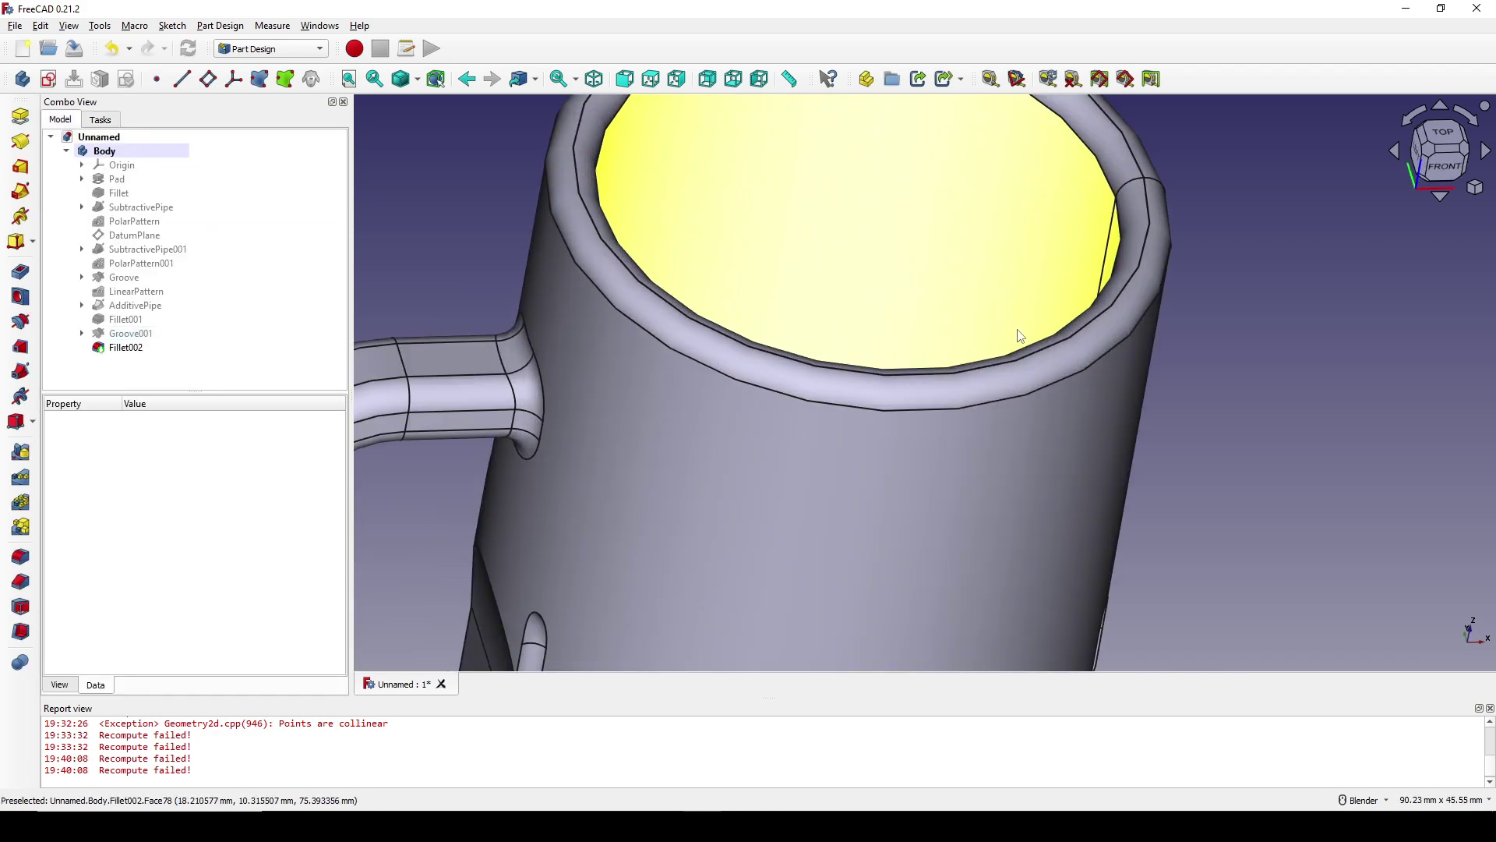
{"action": "scroll", "coordinate": [1164, 365], "scroll_direction": "down", "scroll_amount": 4}
{"action": "middle_click_drag", "start_coordinate": [1164, 365], "coordinate": [1009, 444]}
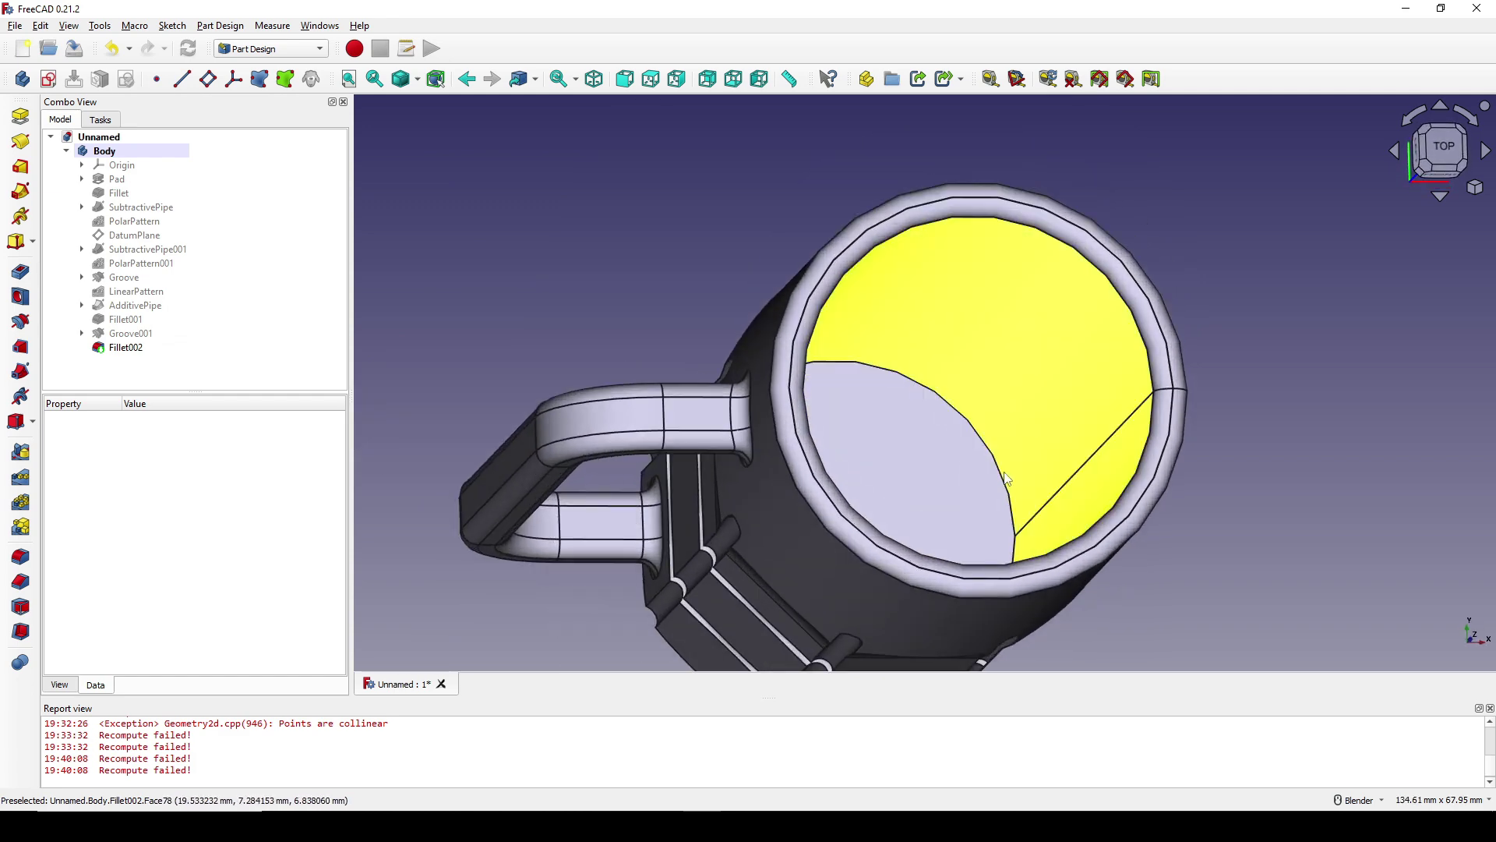
{"action": "scroll", "coordinate": [989, 471], "scroll_direction": "up", "scroll_amount": 3}
{"action": "scroll", "coordinate": [1000, 444], "scroll_direction": "up", "scroll_amount": 1}
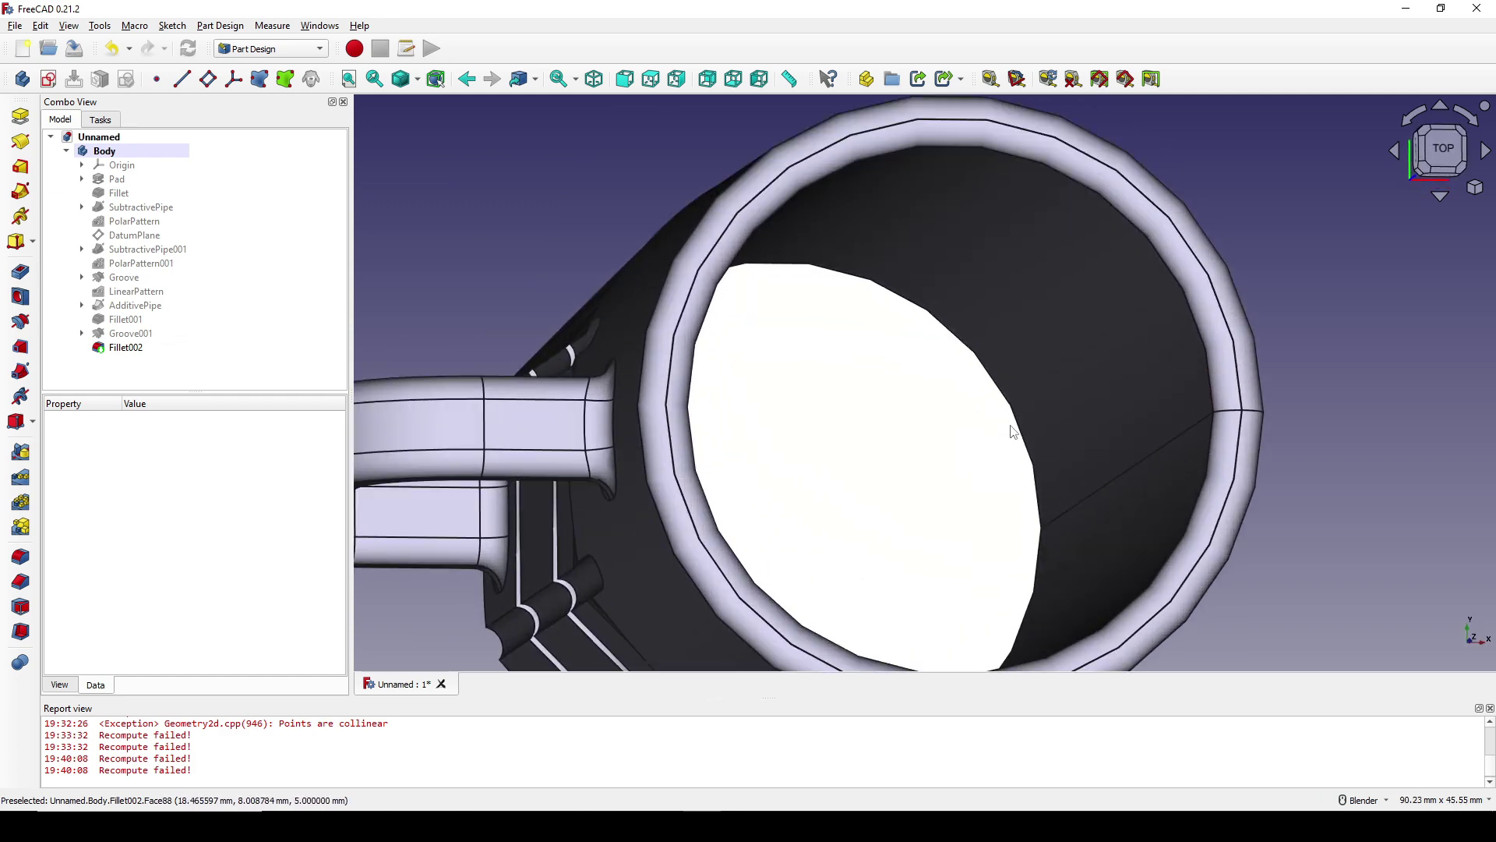
{"action": "left_click", "coordinate": [1015, 427]}
{"action": "scroll", "coordinate": [1015, 427], "scroll_direction": "down", "scroll_amount": 3}
{"action": "middle_click_drag", "start_coordinate": [1015, 427], "coordinate": [491, 413]}
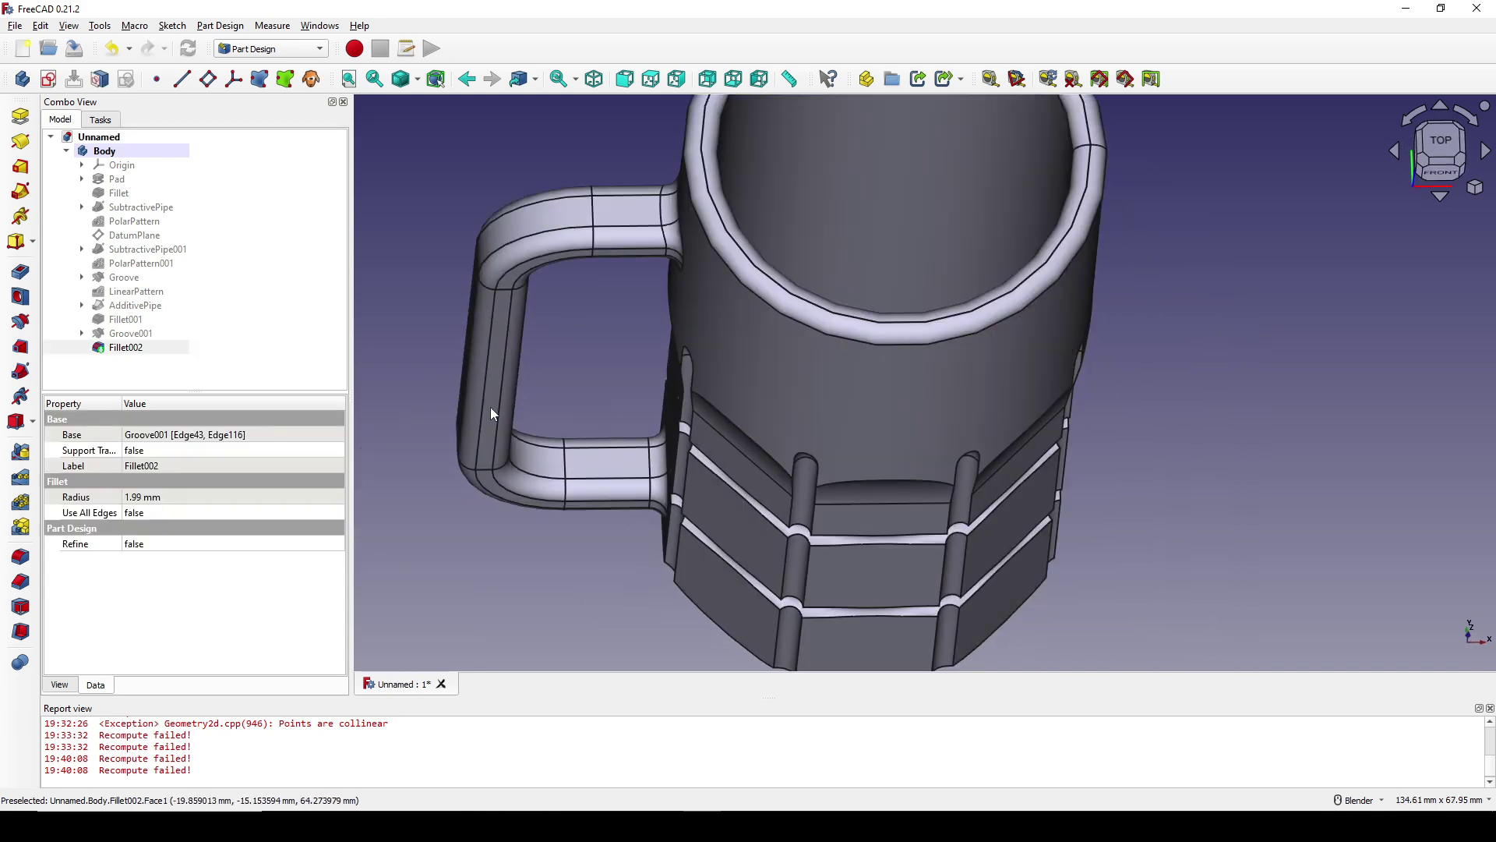
{"action": "left_click", "coordinate": [21, 559]}
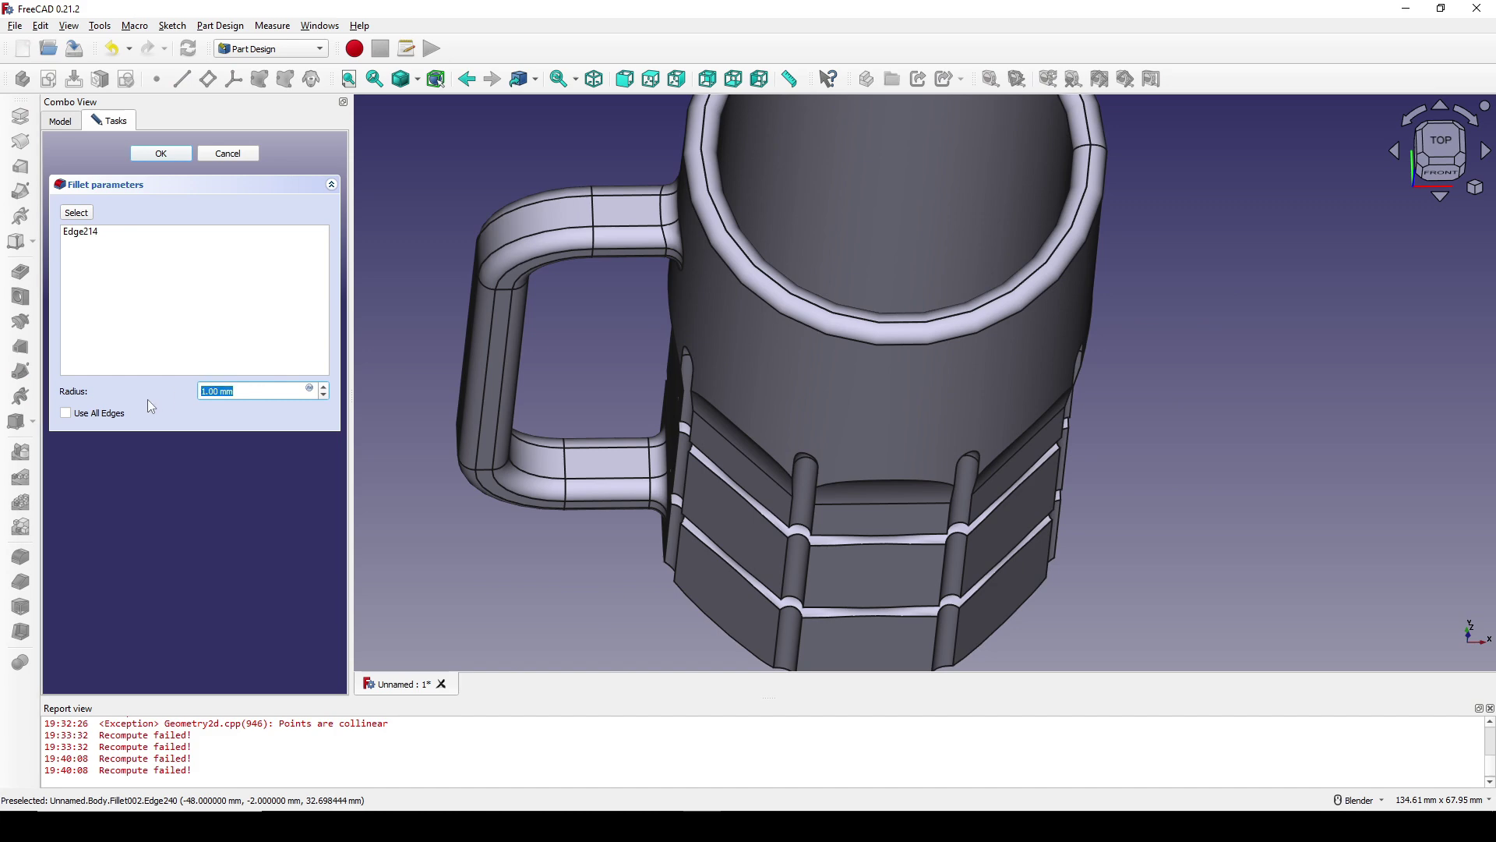
{"action": "type", "text": "2"}
{"action": "left_click", "coordinate": [162, 153]}
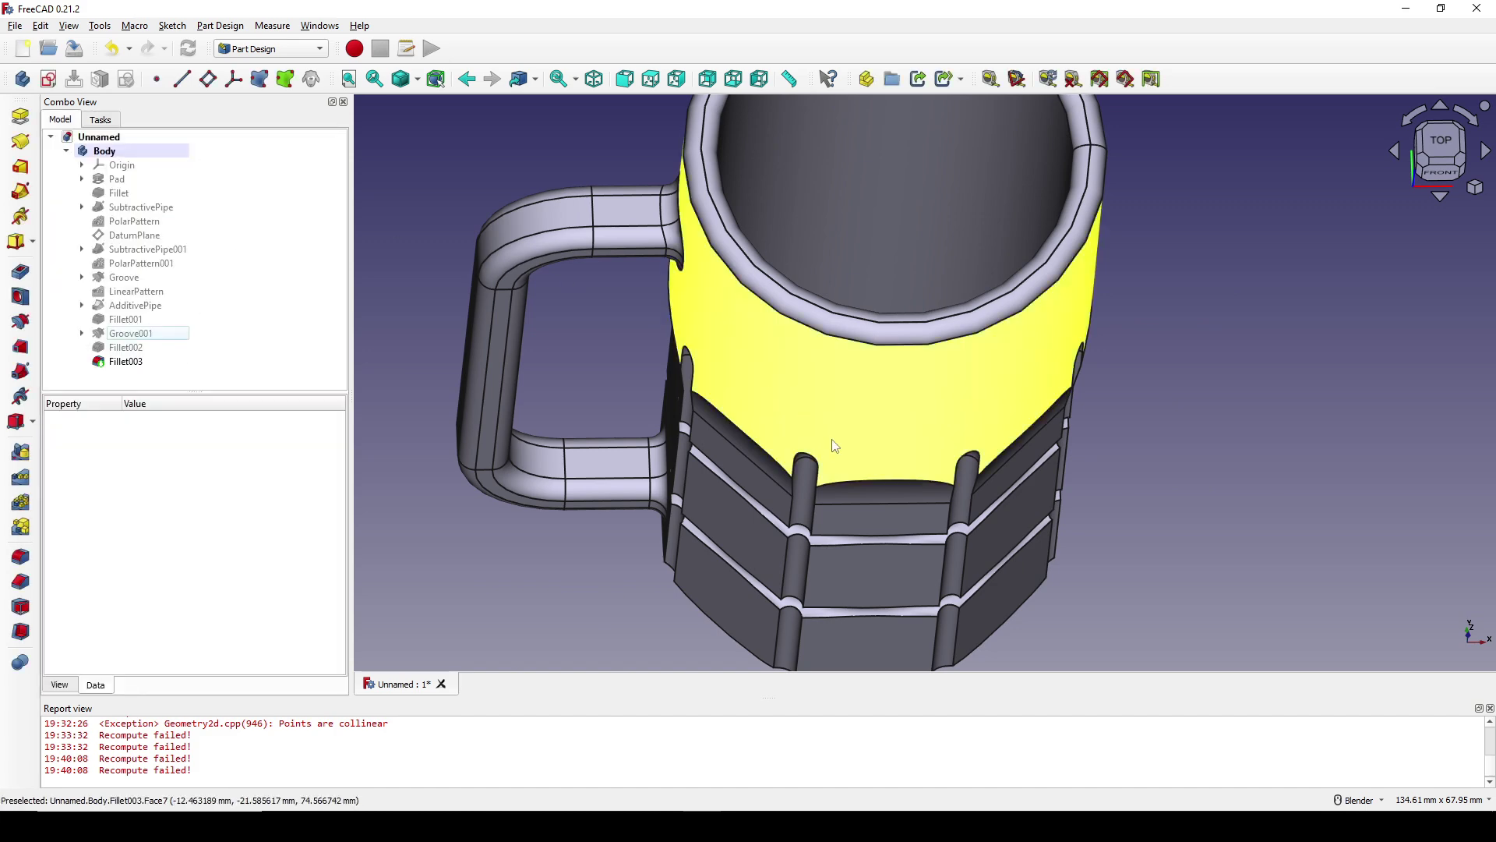
Switch to the Part workbench and apply a constant 1 mm Fillet to all the edges it offers on the mug.
{"action": "middle_click_drag", "start_coordinate": [831, 444], "coordinate": [721, 427]}
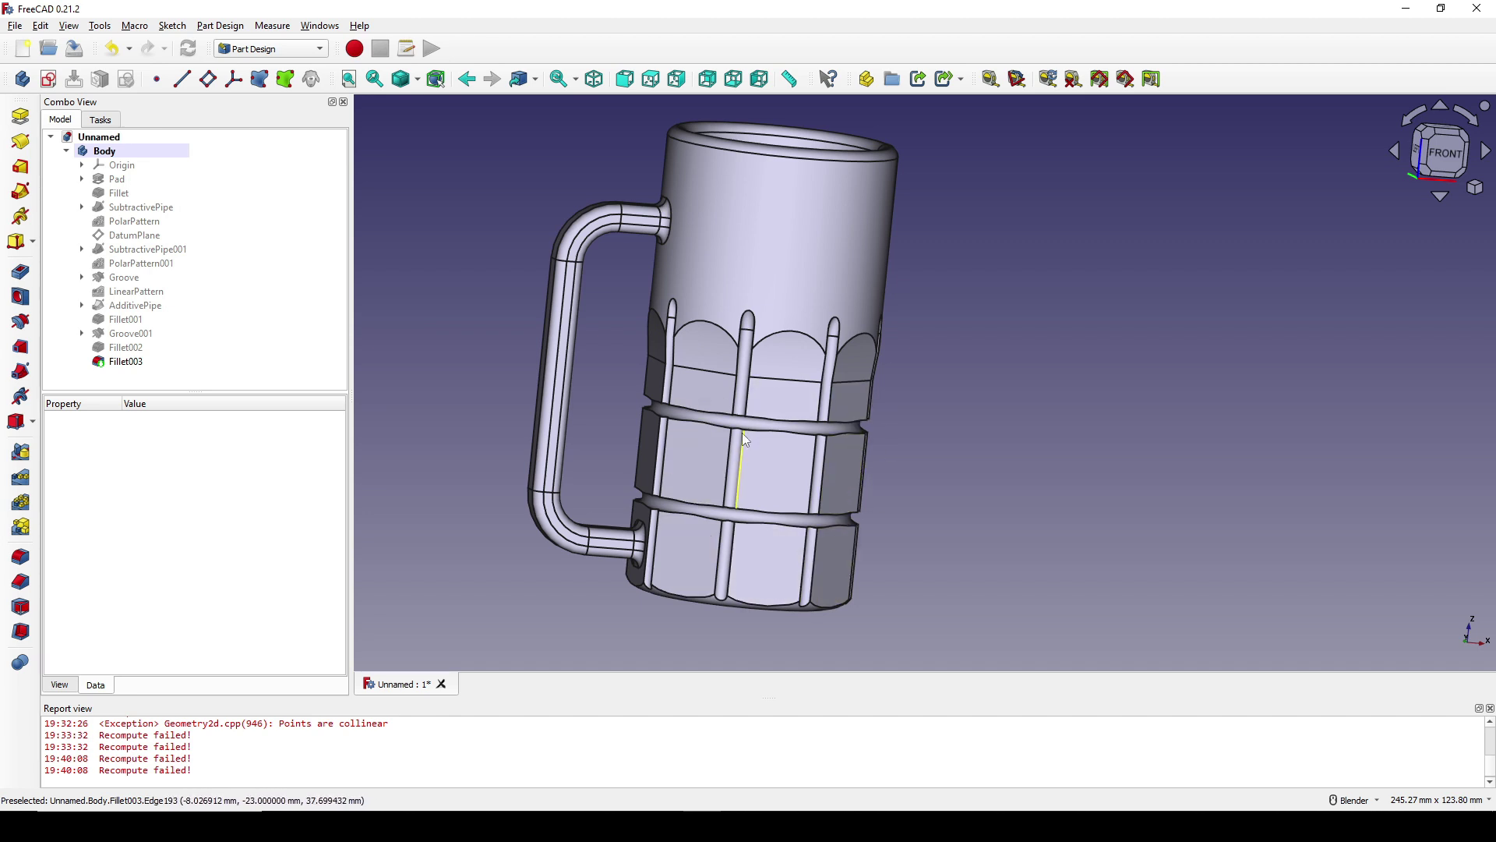
{"action": "middle_click_drag", "start_coordinate": [742, 432], "coordinate": [736, 465]}
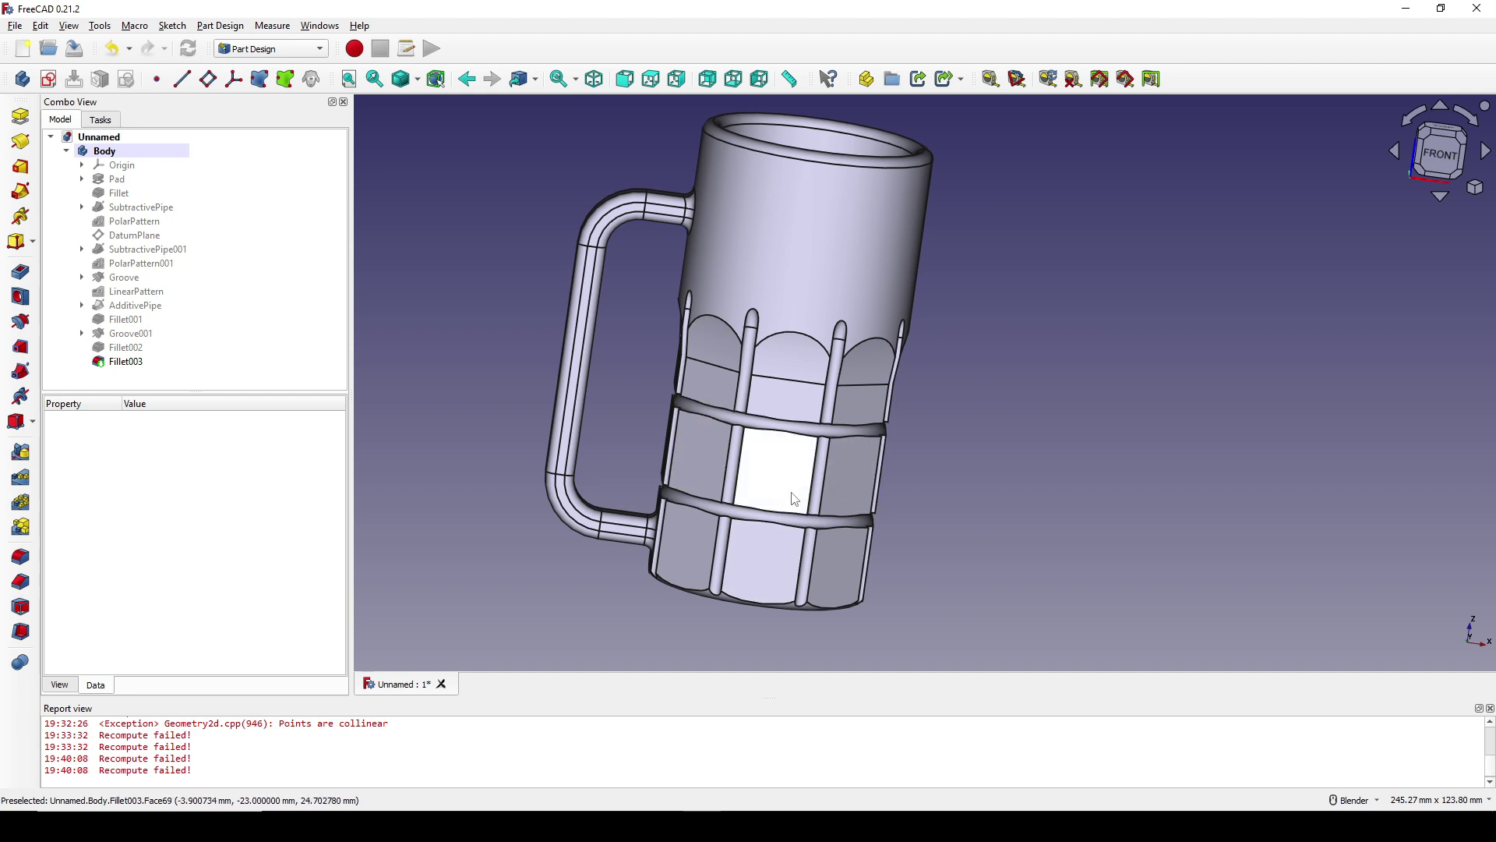
{"action": "middle_click_drag", "start_coordinate": [785, 448], "coordinate": [799, 456]}
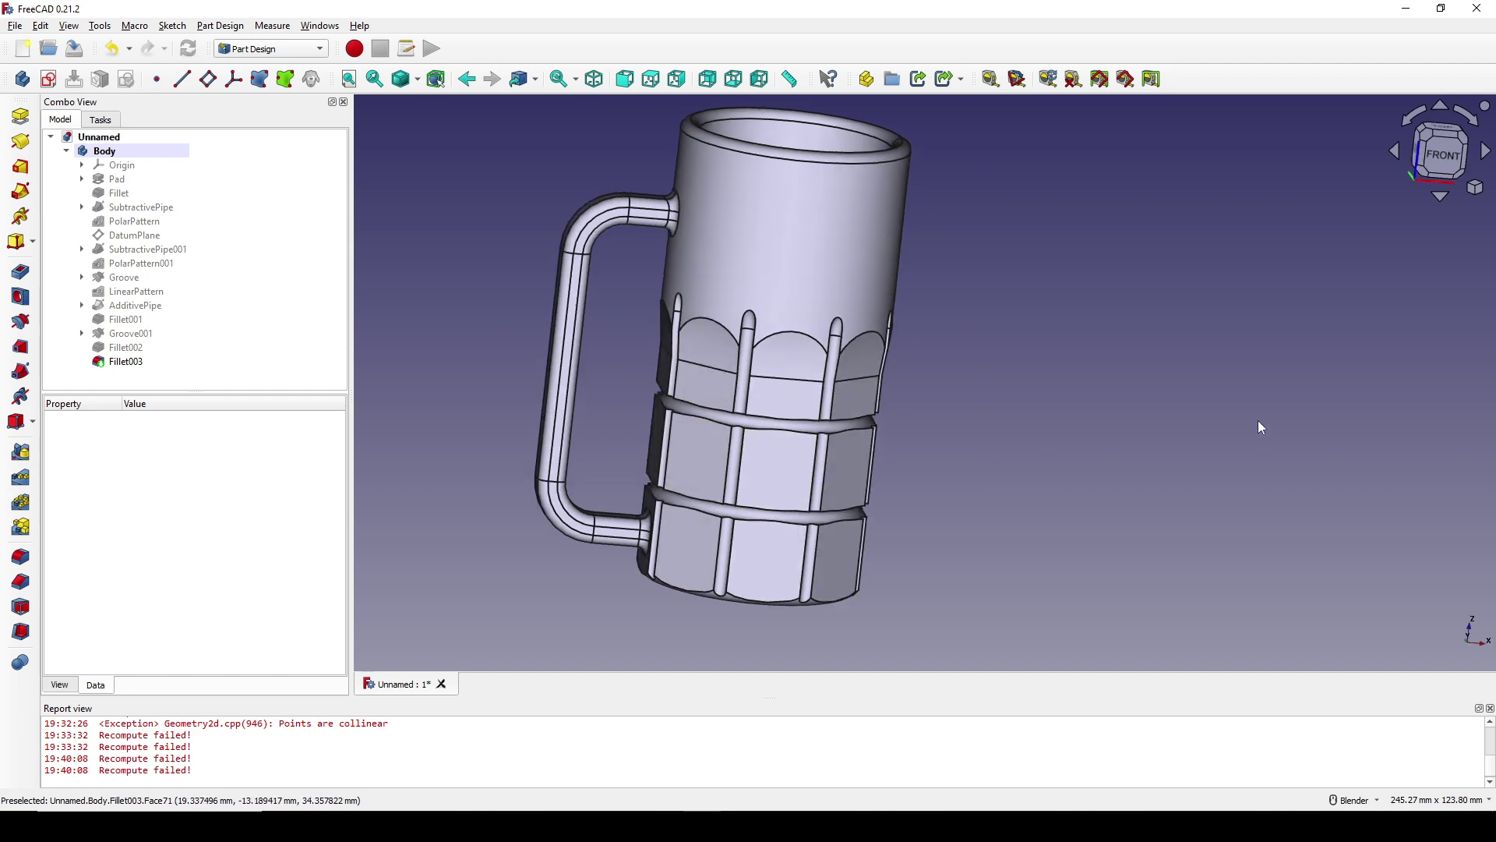
{"action": "left_click", "coordinate": [304, 50]}
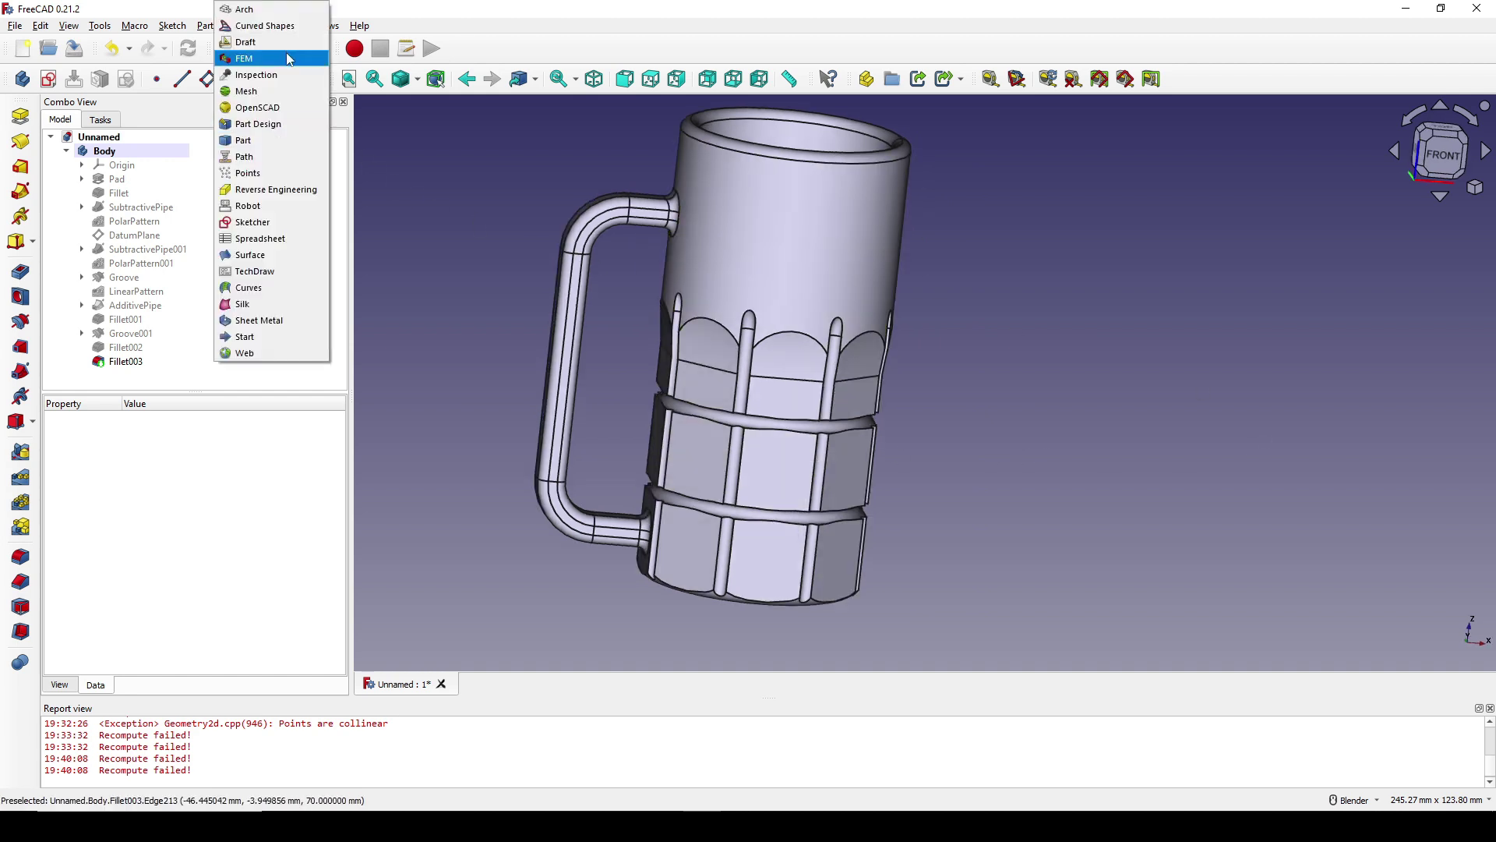
{"action": "left_click", "coordinate": [270, 141]}
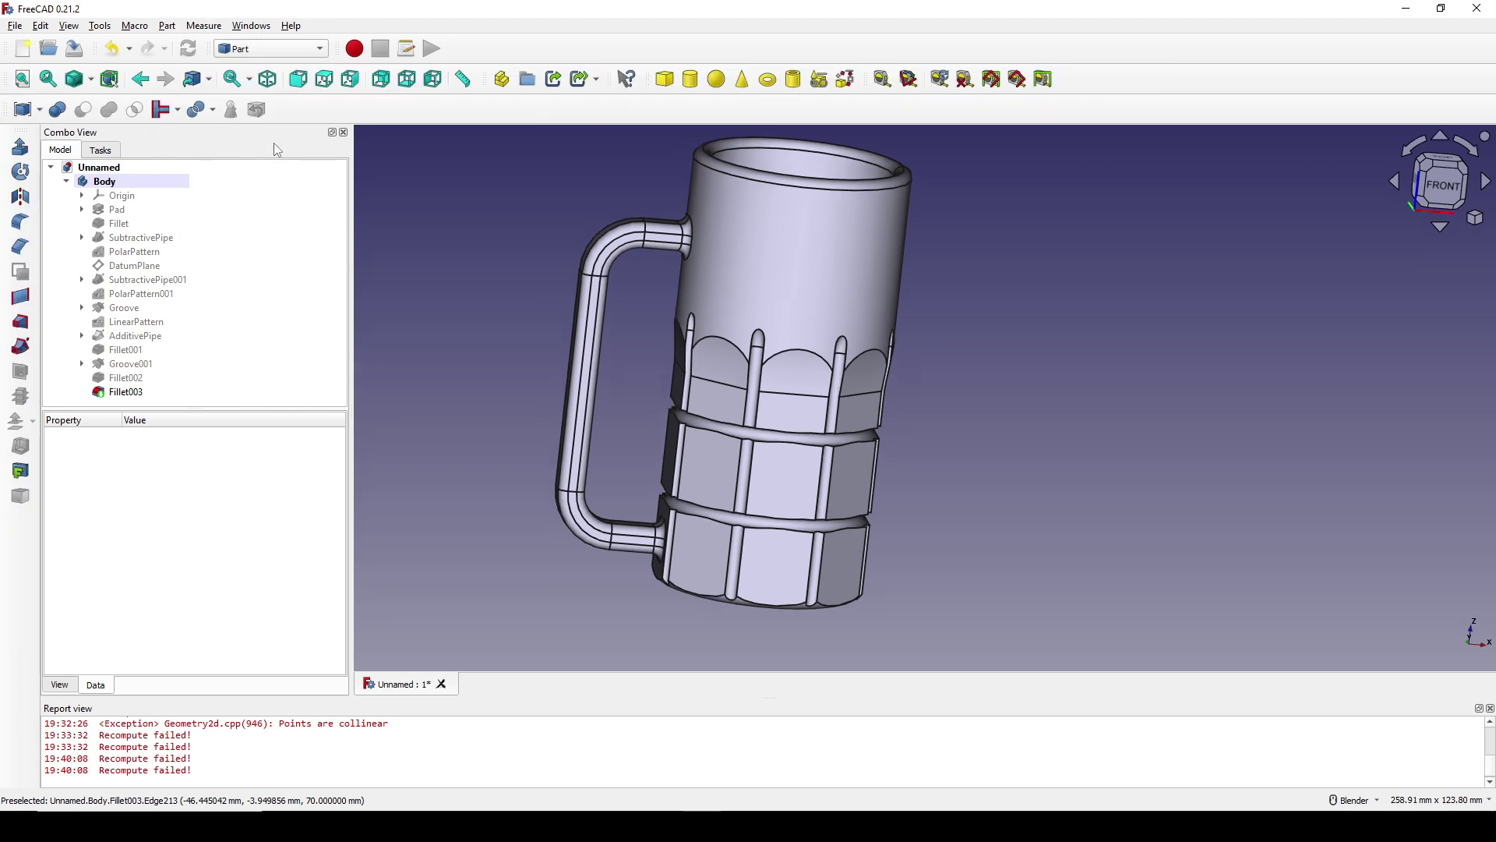
{"action": "left_click", "coordinate": [781, 475]}
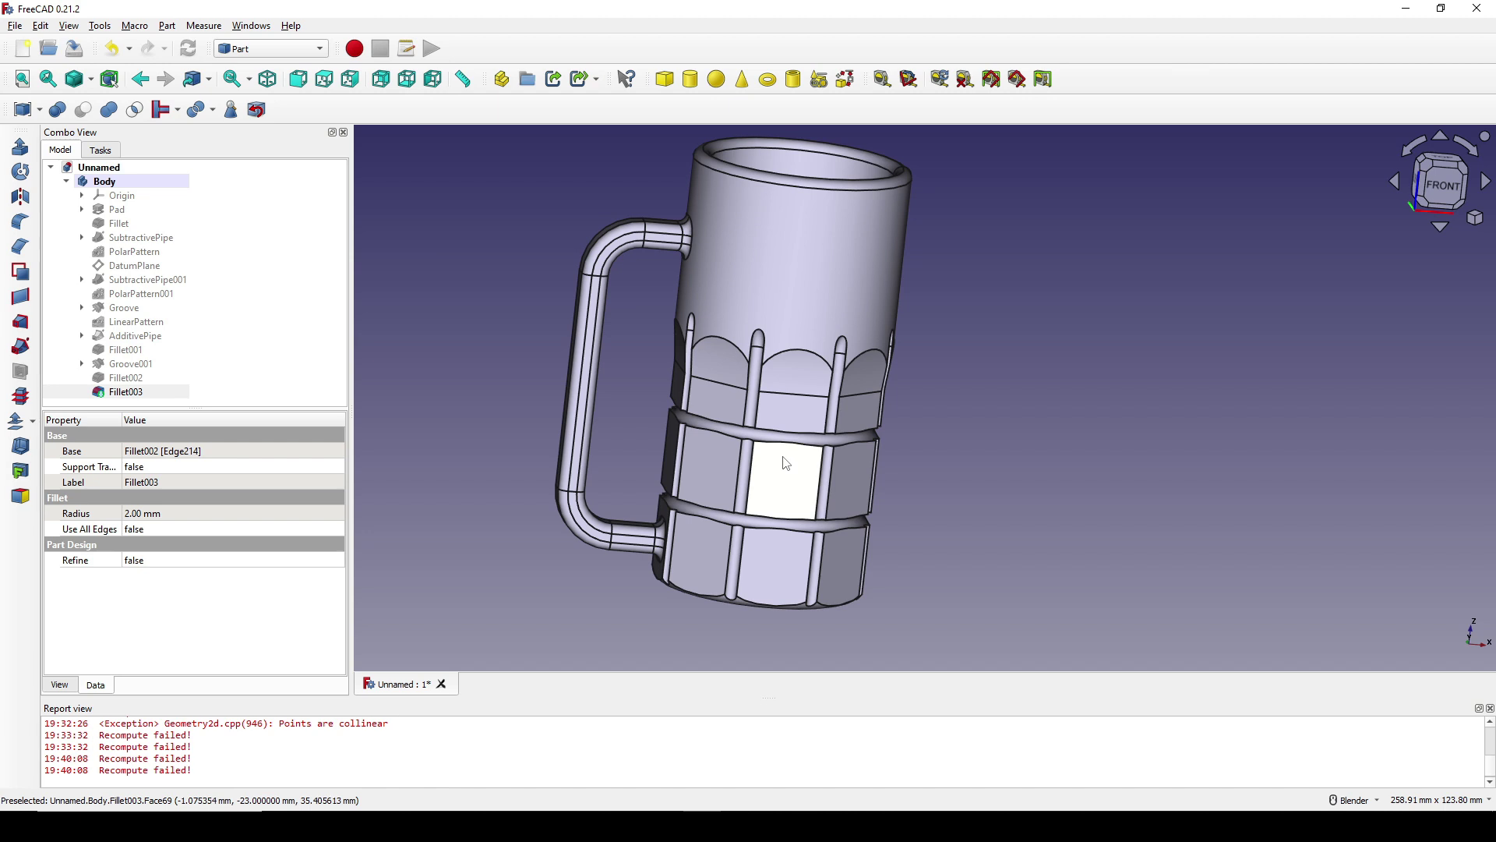
{"action": "left_click", "coordinate": [14, 224]}
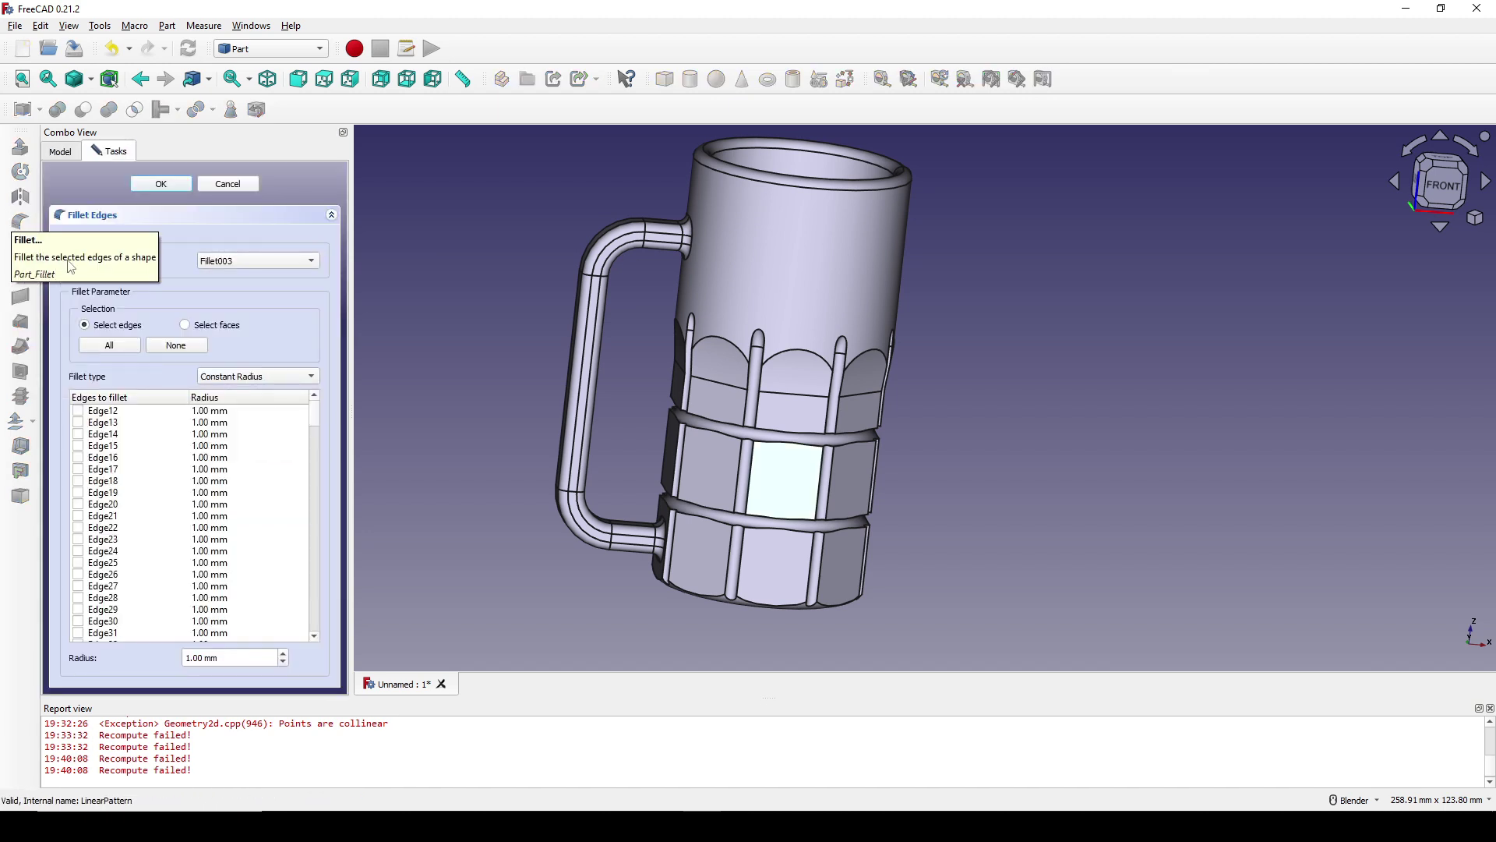
{"action": "left_click", "coordinate": [110, 345]}
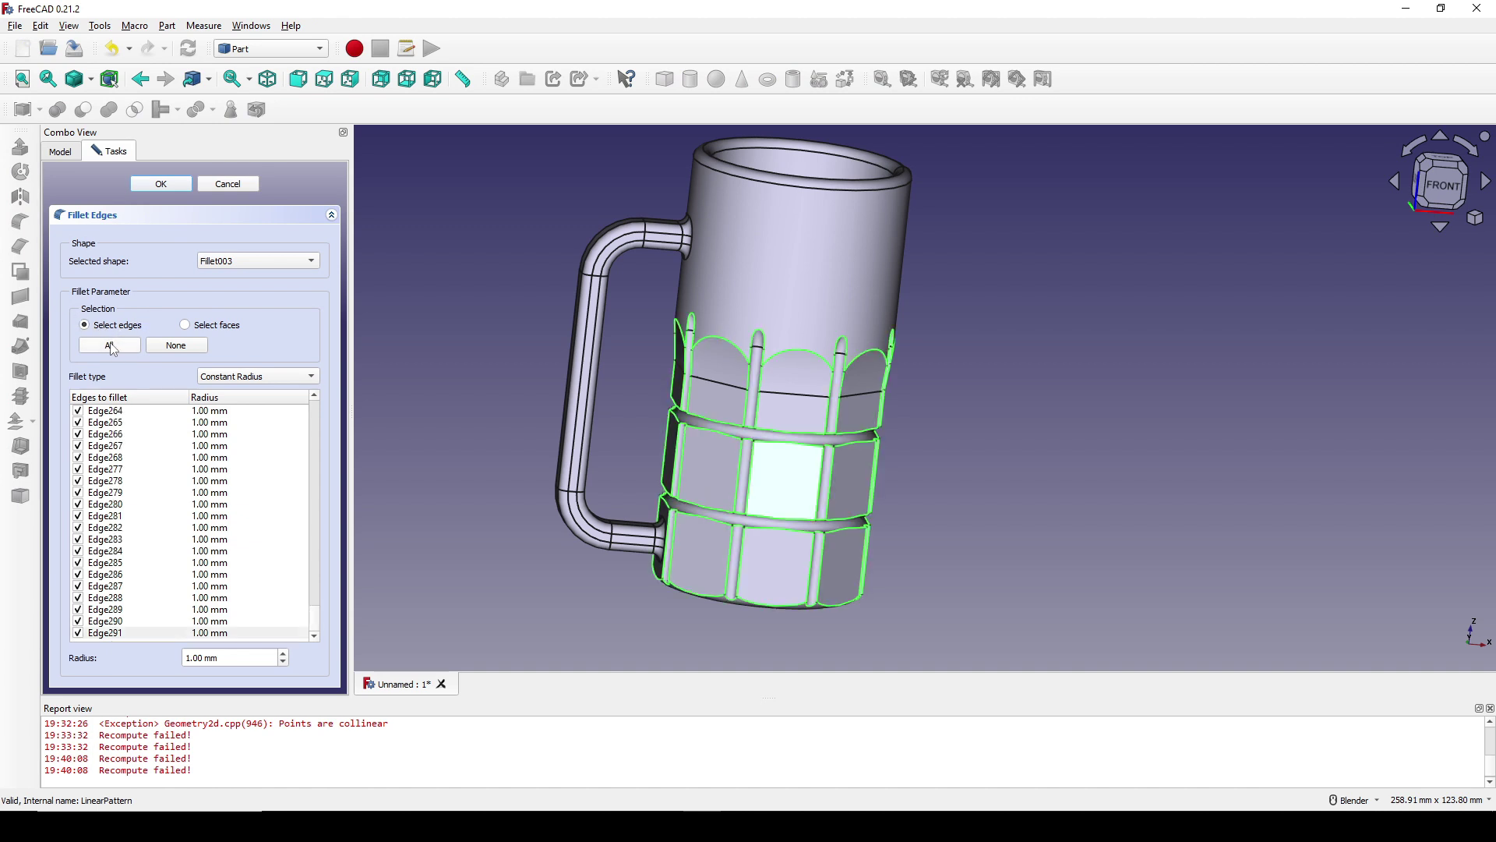
{"action": "middle_click_drag", "start_coordinate": [674, 425], "coordinate": [941, 427]}
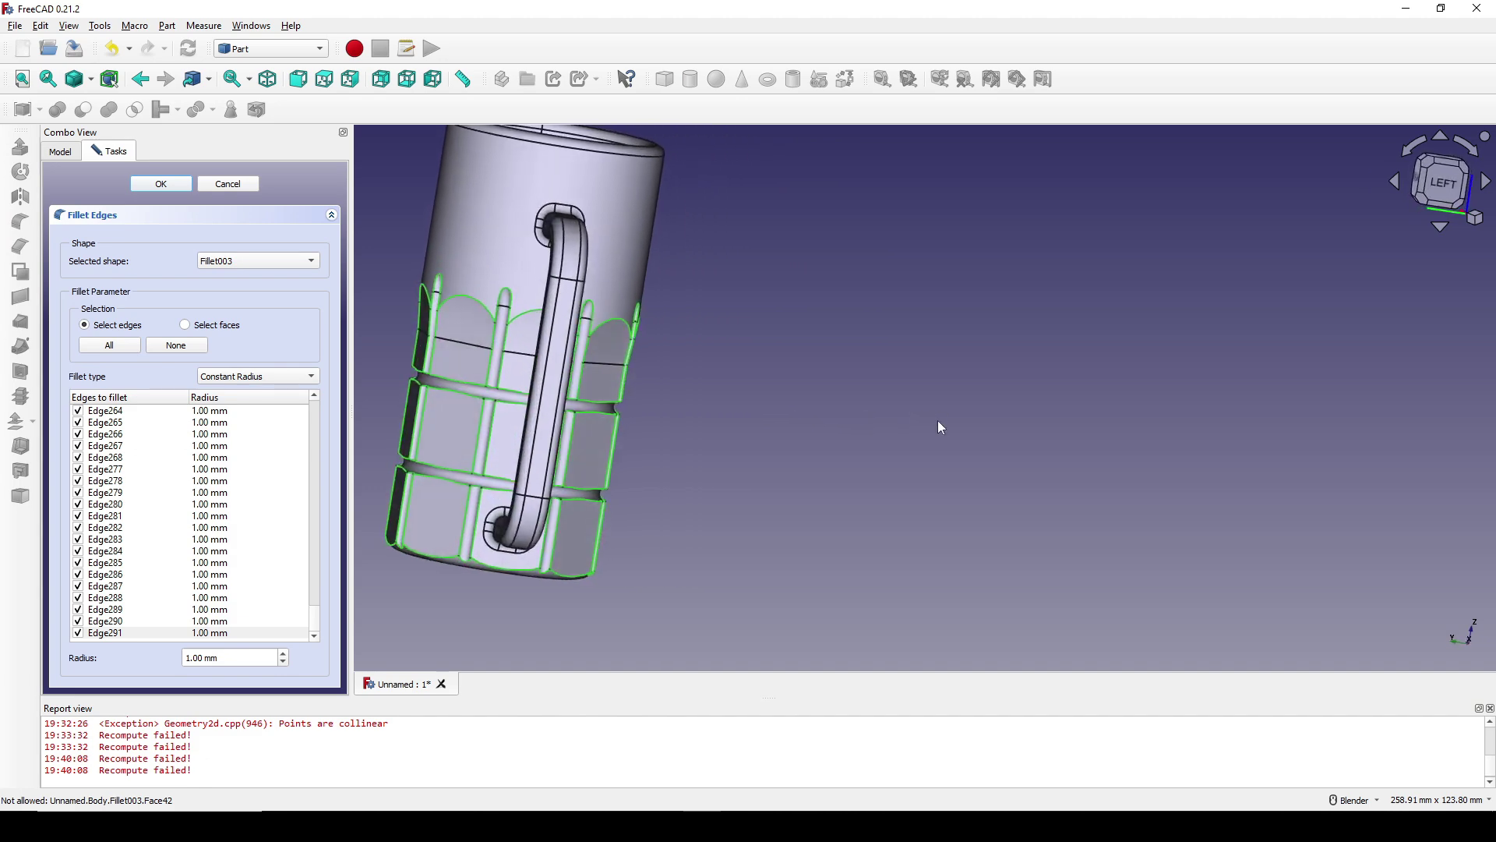
{"action": "middle_click_drag", "start_coordinate": [488, 394], "coordinate": [638, 382]}
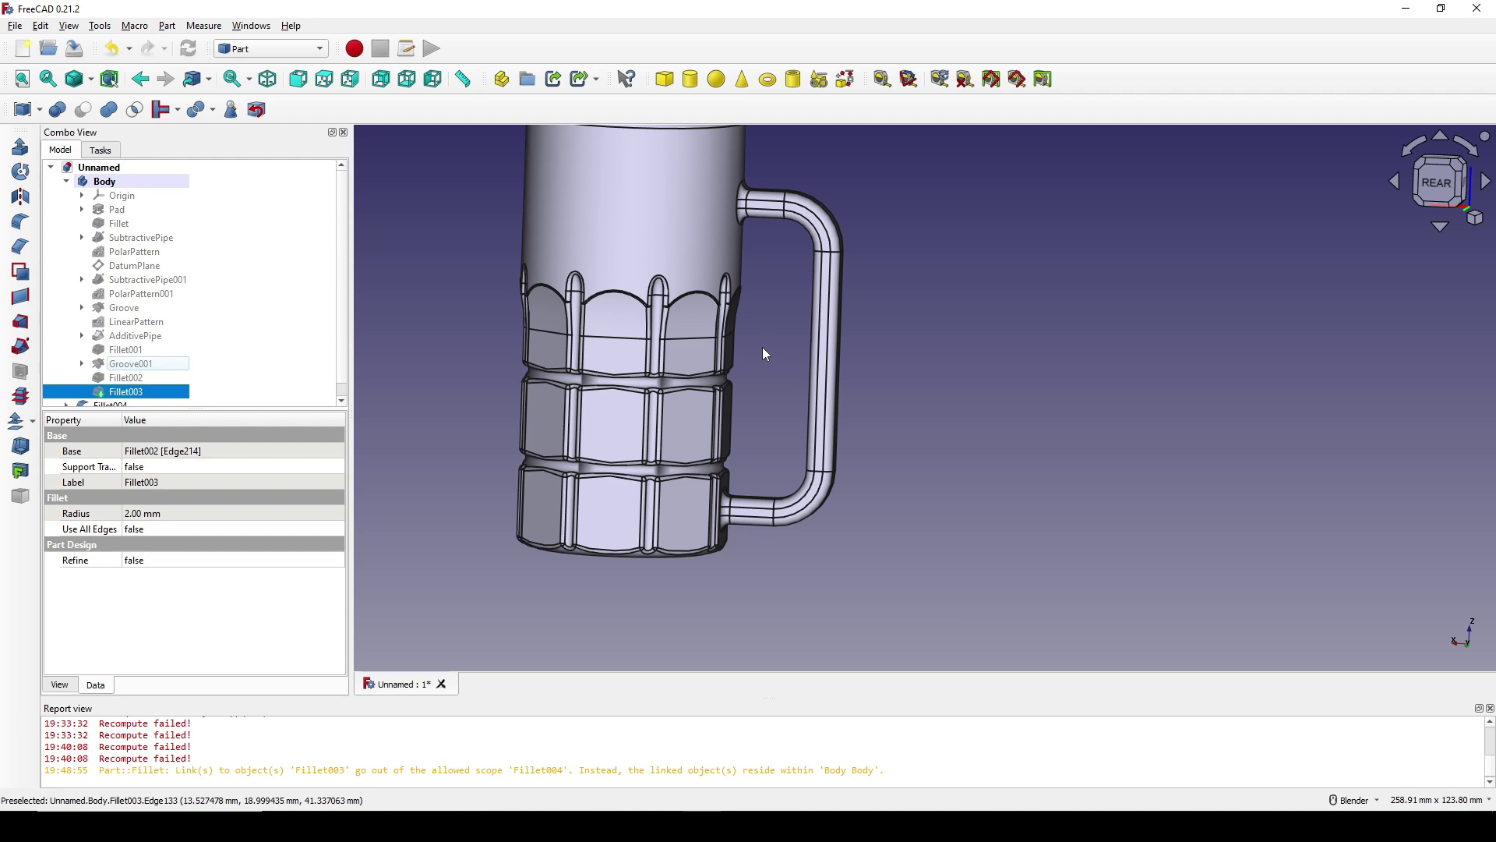
Set the display deviation of the new Part fillet object to 0.01.
{"action": "middle_click_drag", "start_coordinate": [671, 332], "coordinate": [808, 344], "text": "shift"}
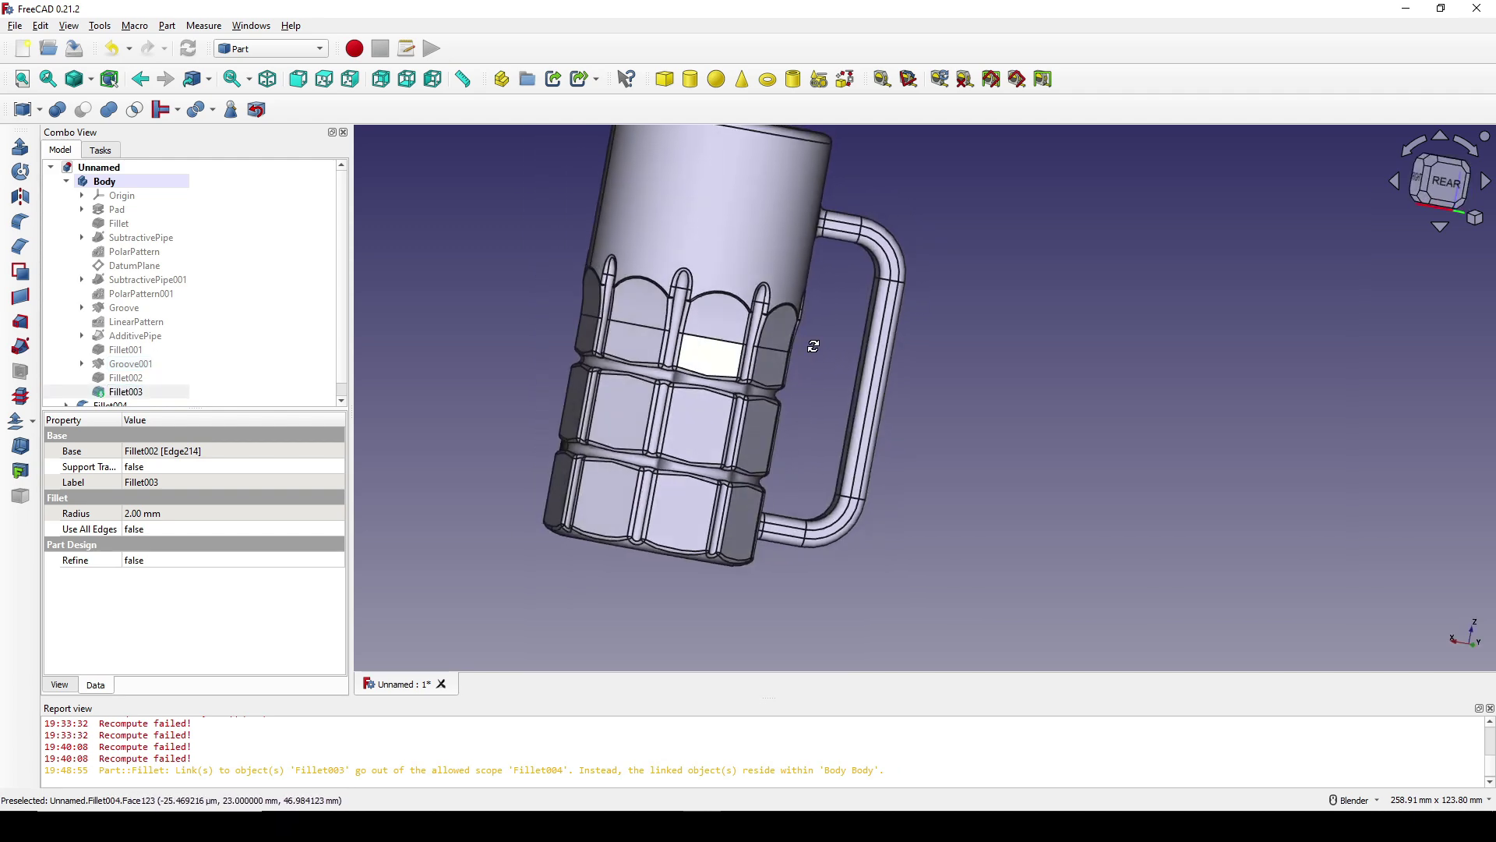
{"action": "scroll", "coordinate": [785, 347], "scroll_direction": "up", "scroll_amount": 4}
{"action": "scroll", "coordinate": [764, 452], "scroll_direction": "down", "scroll_amount": 5}
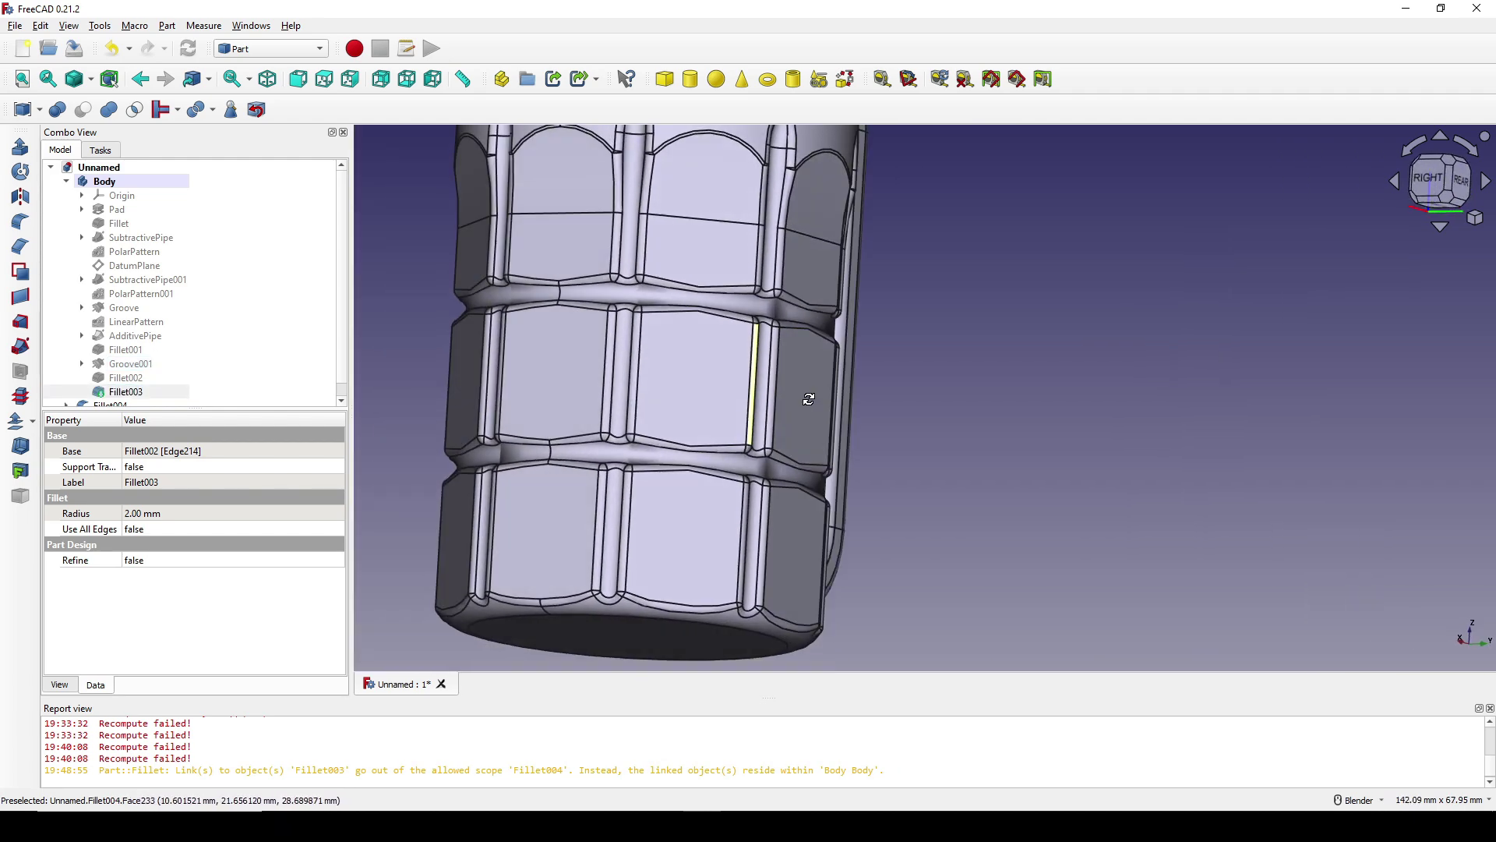
{"action": "middle_click_drag", "start_coordinate": [764, 452], "coordinate": [917, 413]}
{"action": "scroll", "coordinate": [917, 413], "scroll_direction": "down", "scroll_amount": 4}
{"action": "scroll", "coordinate": [192, 345], "scroll_direction": "down", "scroll_amount": 1}
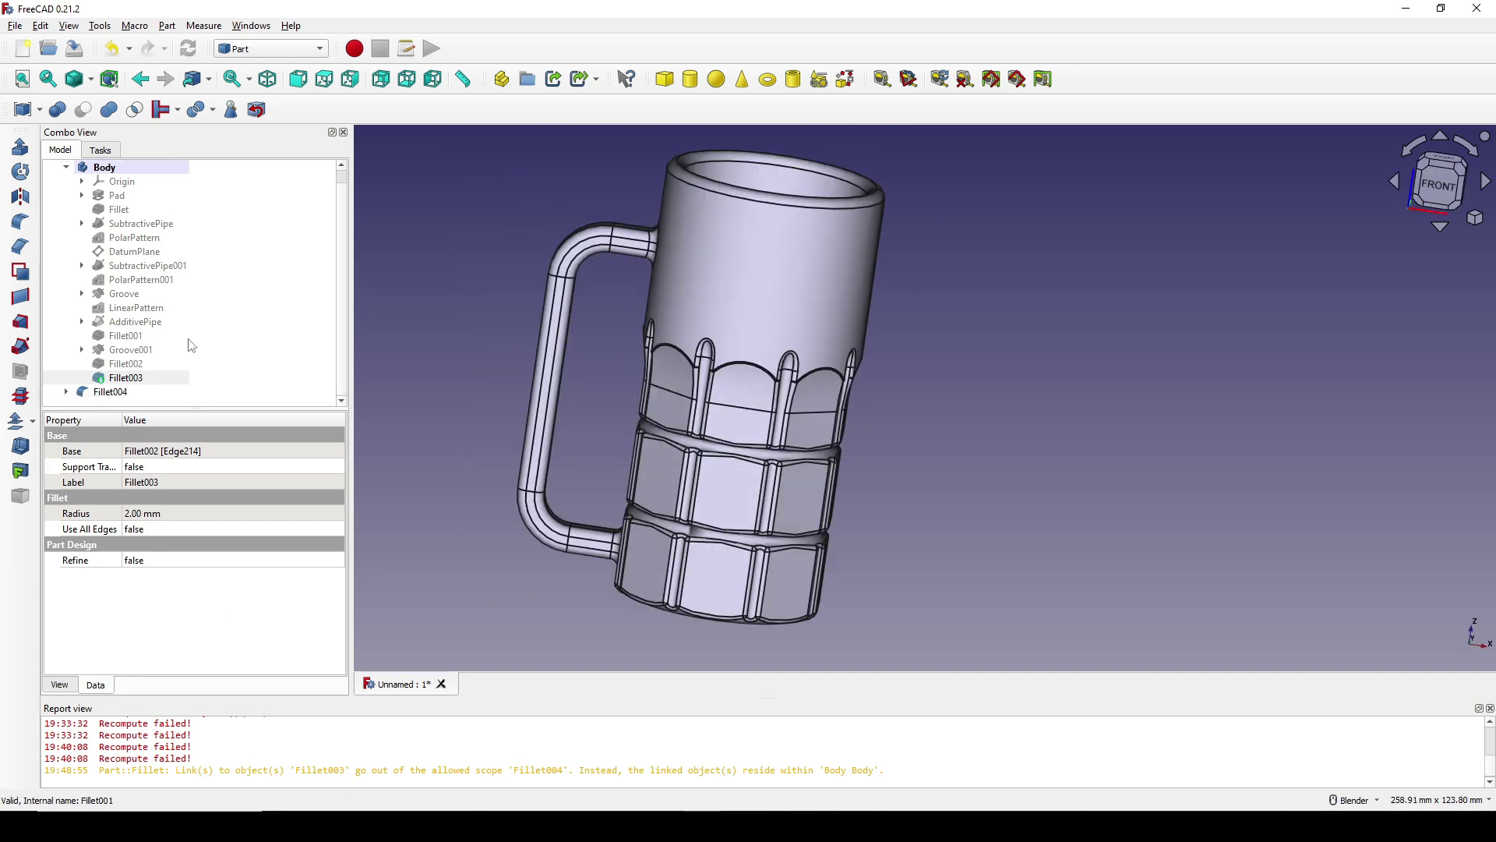
{"action": "left_click", "coordinate": [121, 393]}
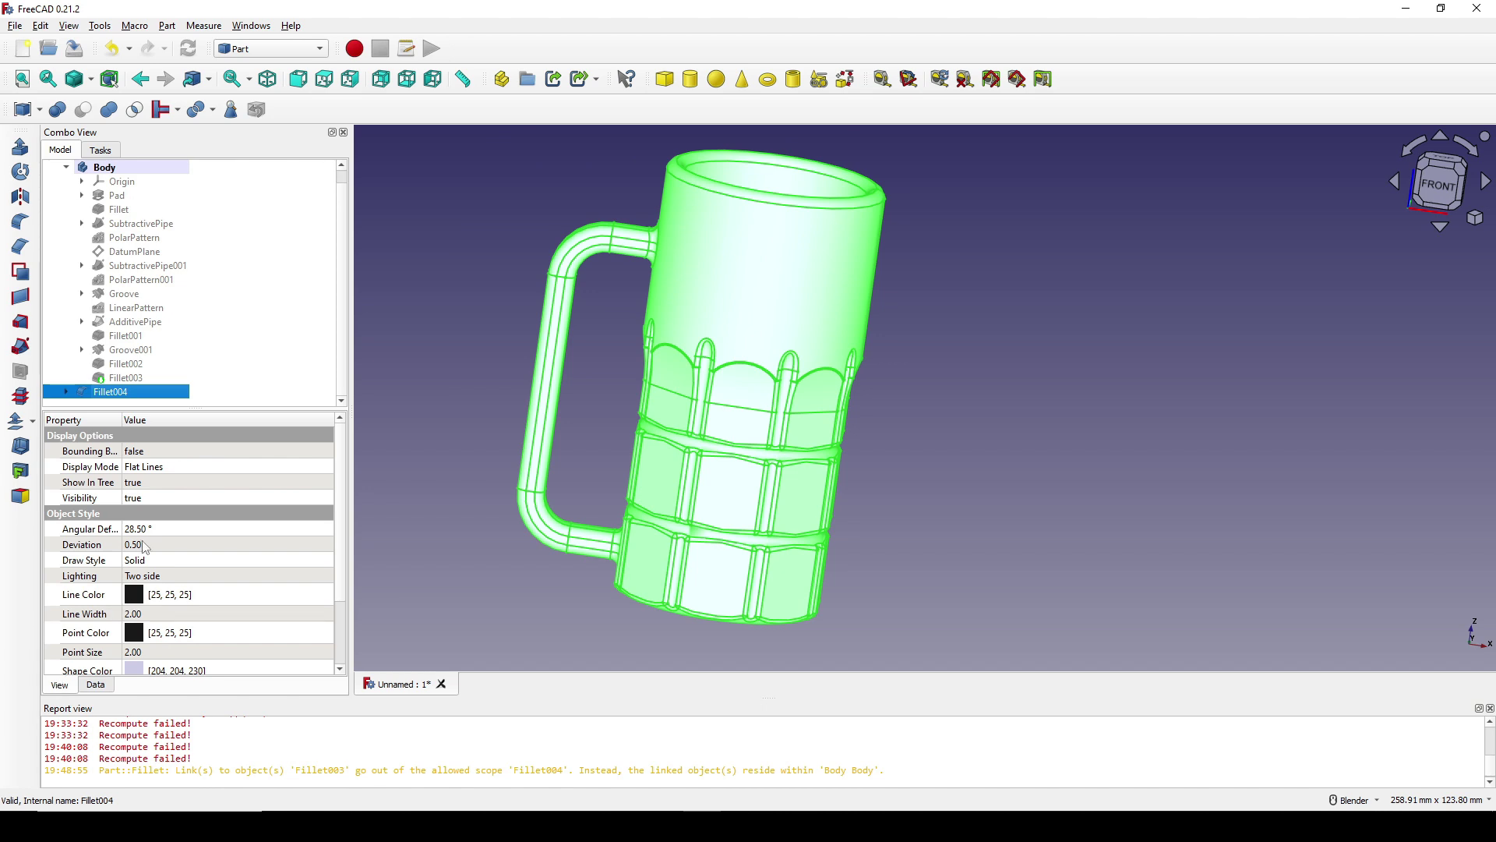
{"action": "type", "text": ".01"}
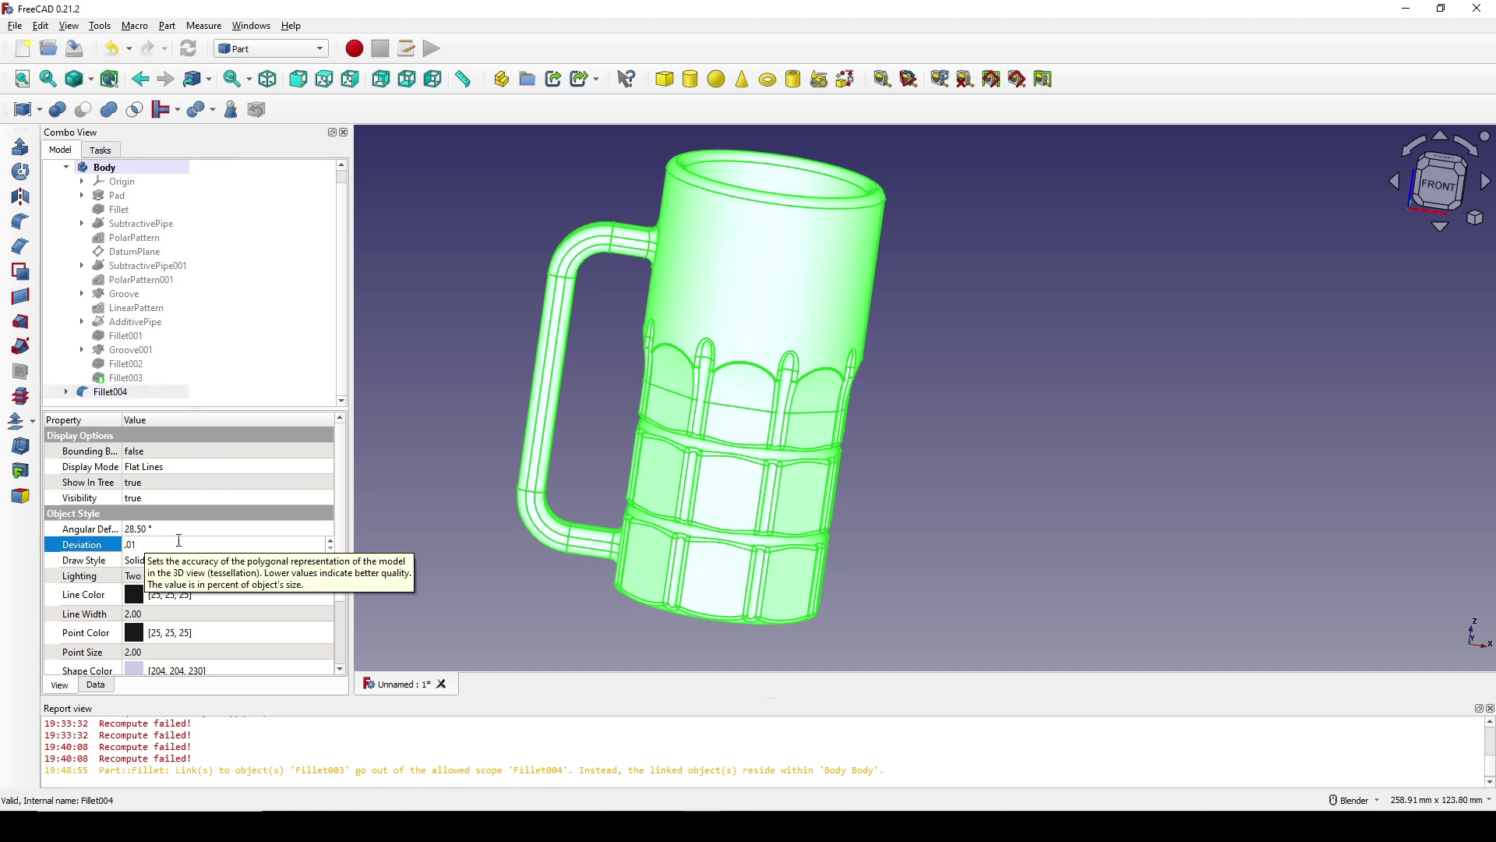
{"action": "left_click", "coordinate": [1044, 522]}
Change the view's draw style to shaded without edge lines.
{"action": "middle_click_drag", "start_coordinate": [970, 438], "coordinate": [947, 391]}
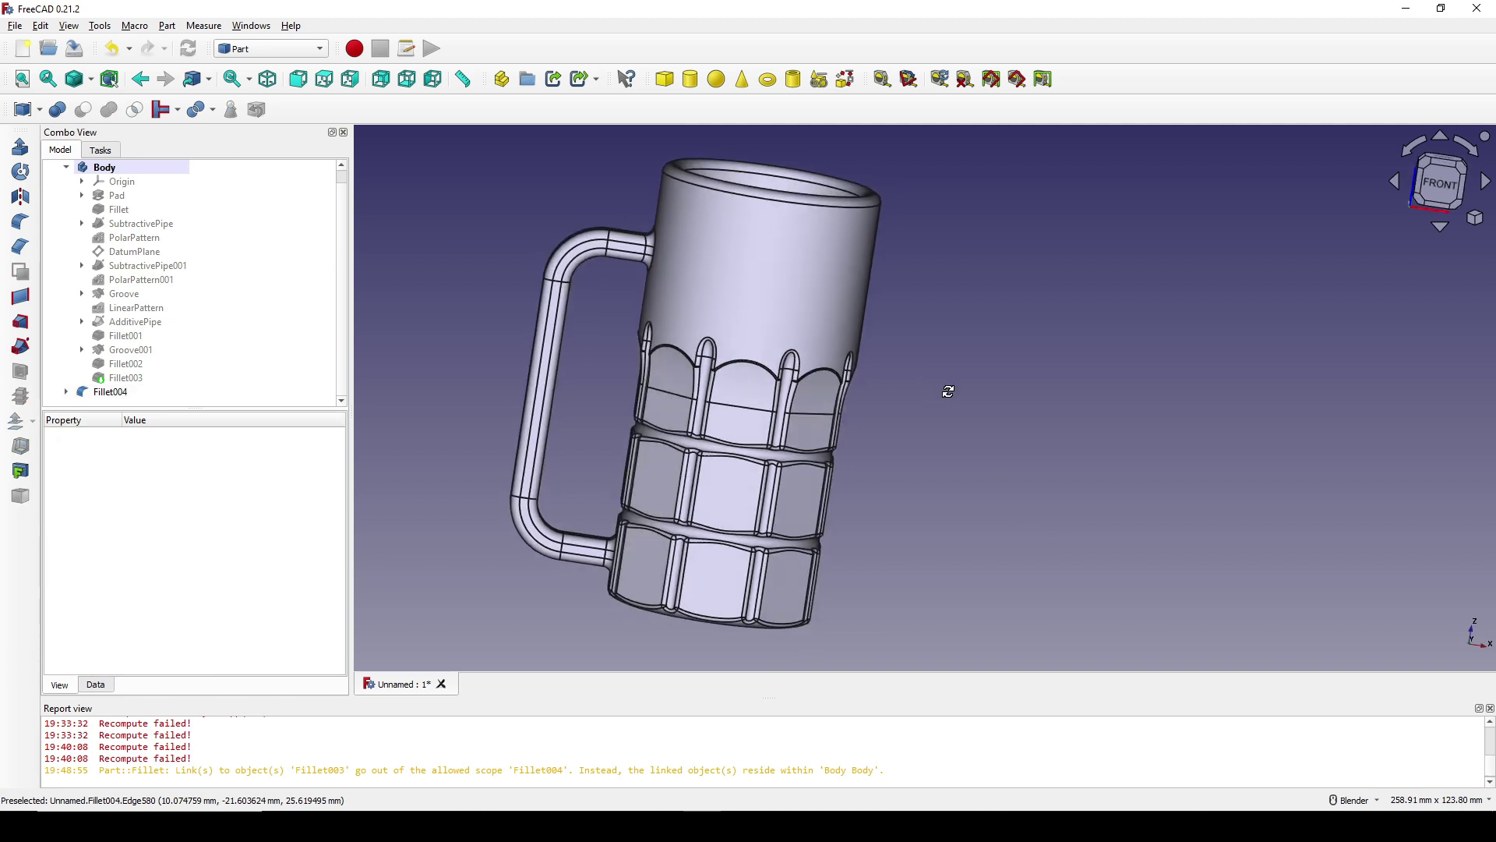
{"action": "left_click", "coordinate": [91, 84]}
{"action": "left_click", "coordinate": [140, 202]}
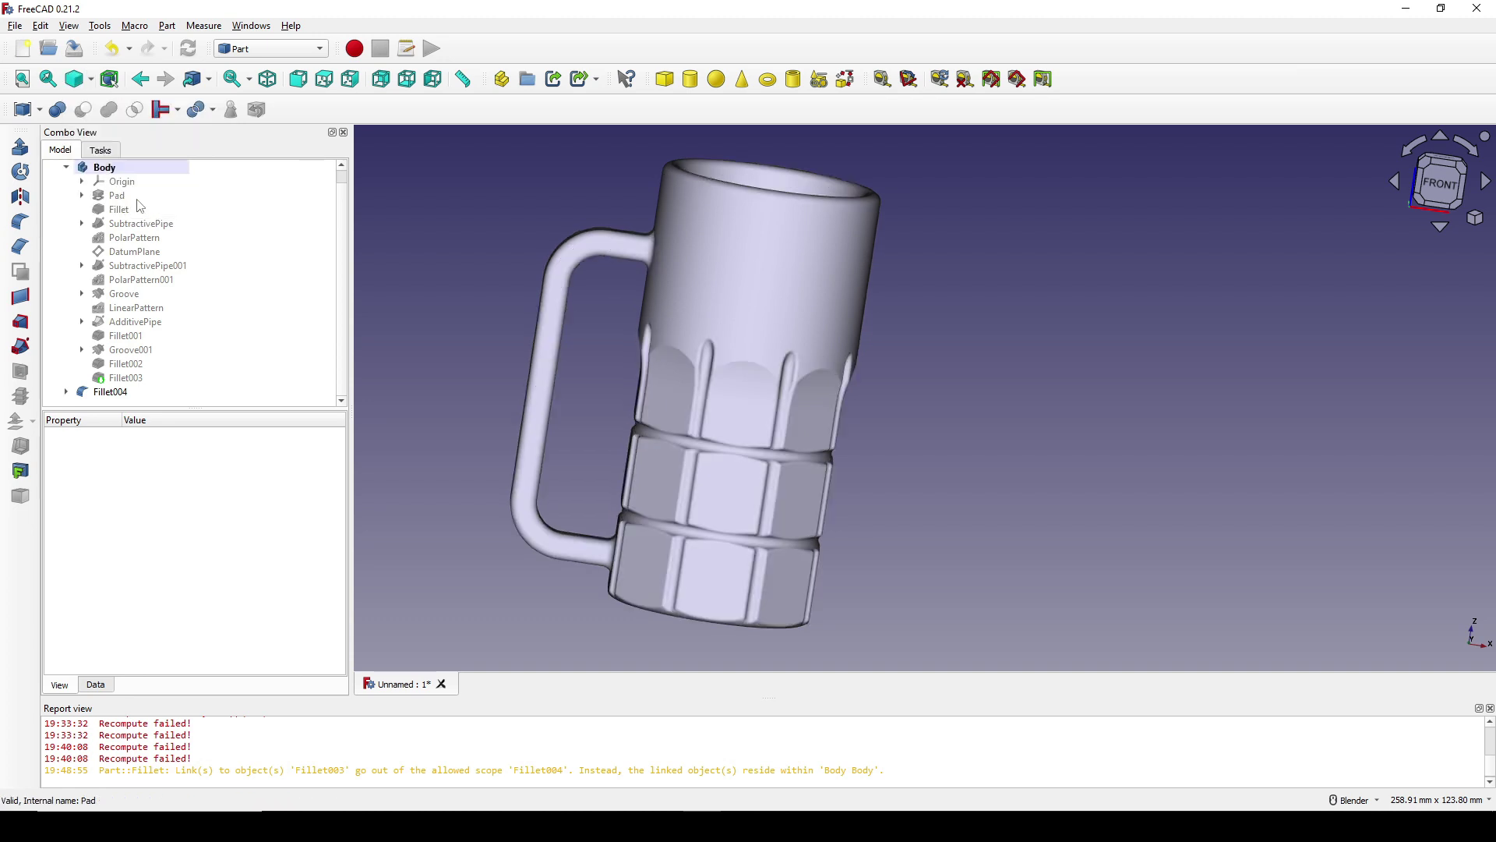